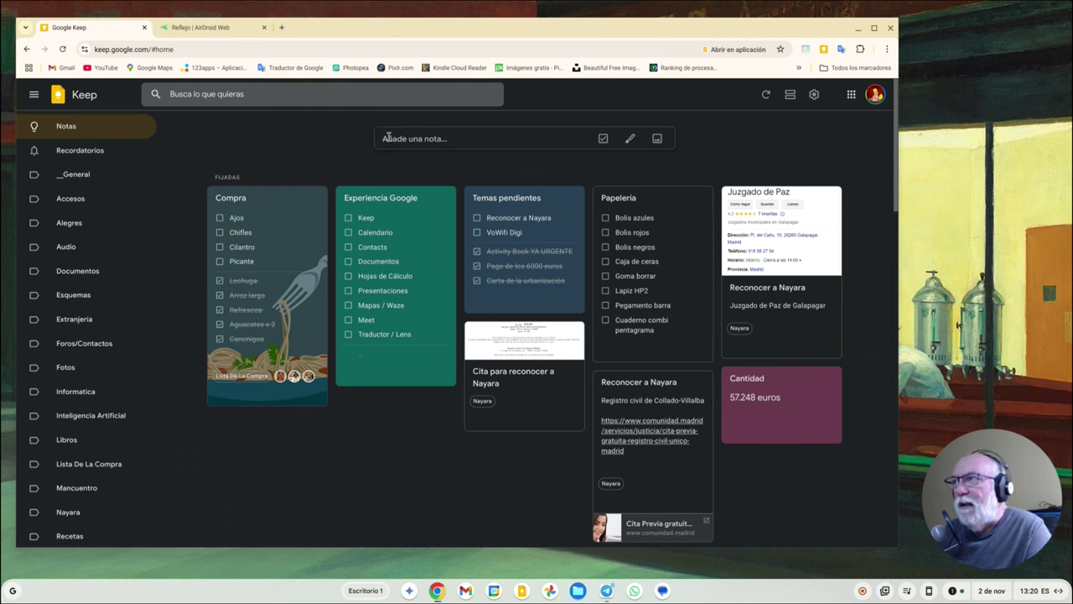
{"action": "left_click", "coordinate": [436, 140]}
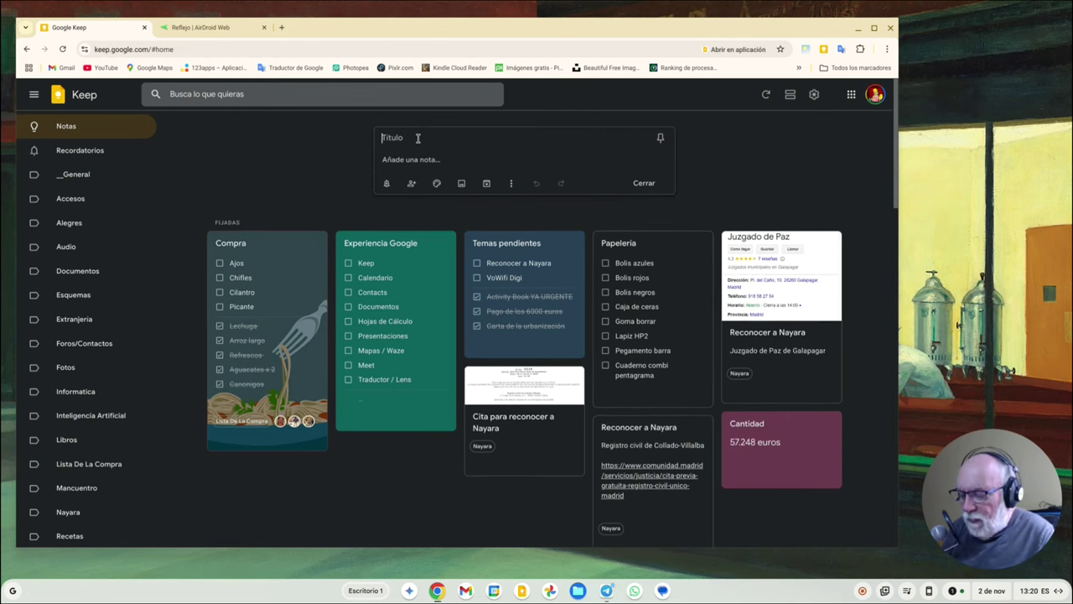
{"action": "type", "text": "Nota de"}
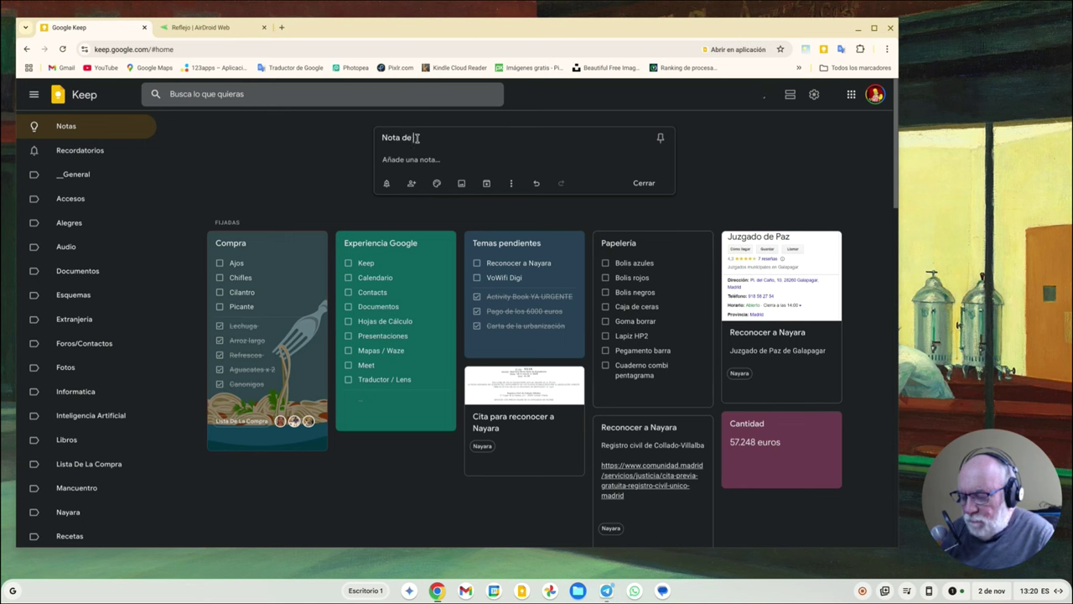
{"action": "type", "text": " prueba"}
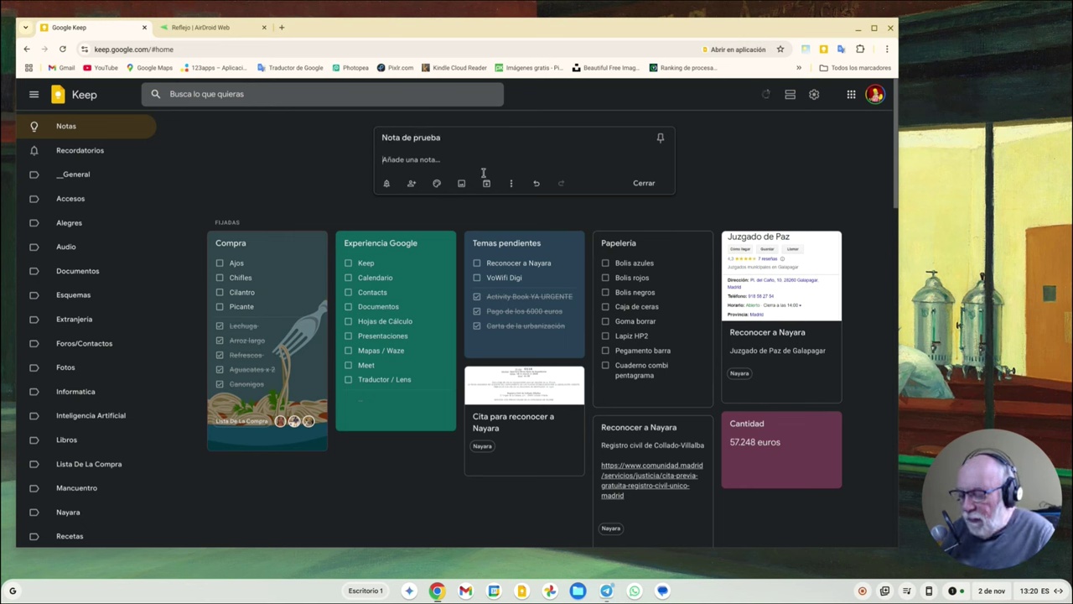
{"action": "type", "text": "Esto es una nota de prueb"}
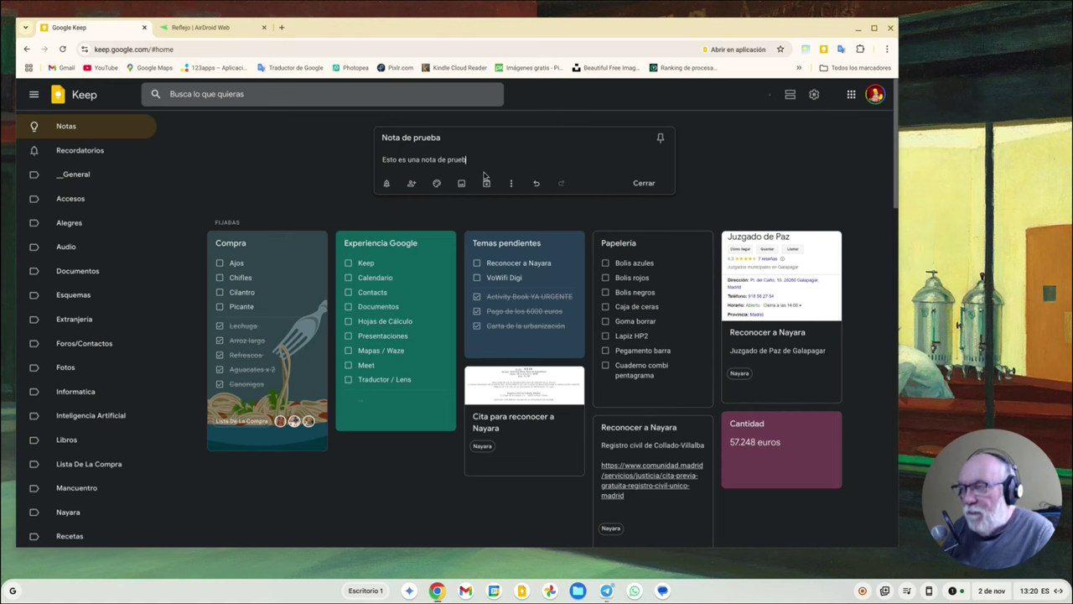
{"action": "type", "text": "a que incluye una URL"}
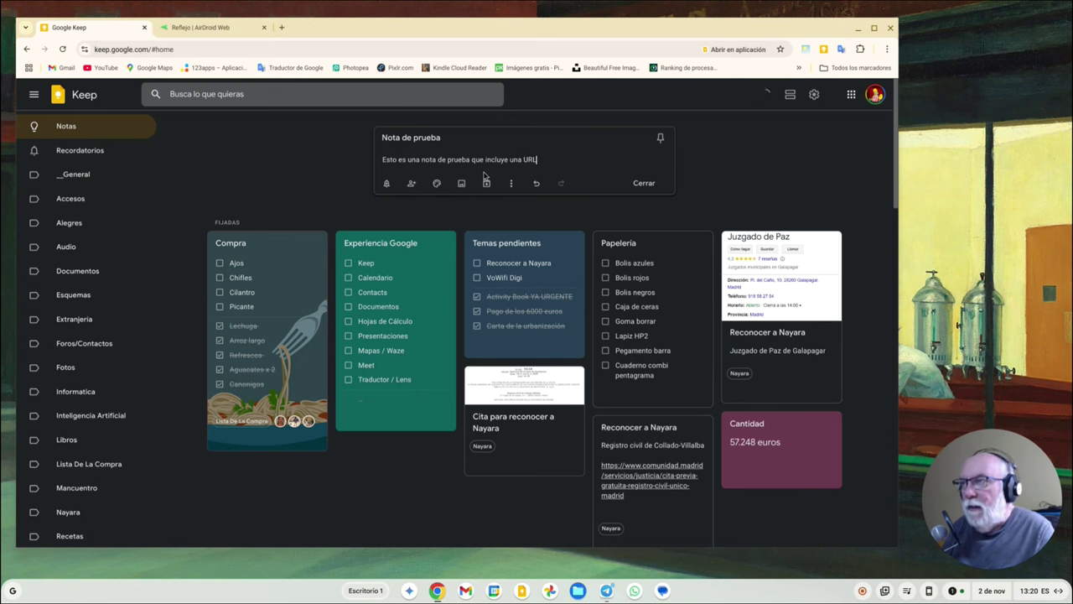
{"action": "key", "text": "Return"}
{"action": "type", "text": "https:"}
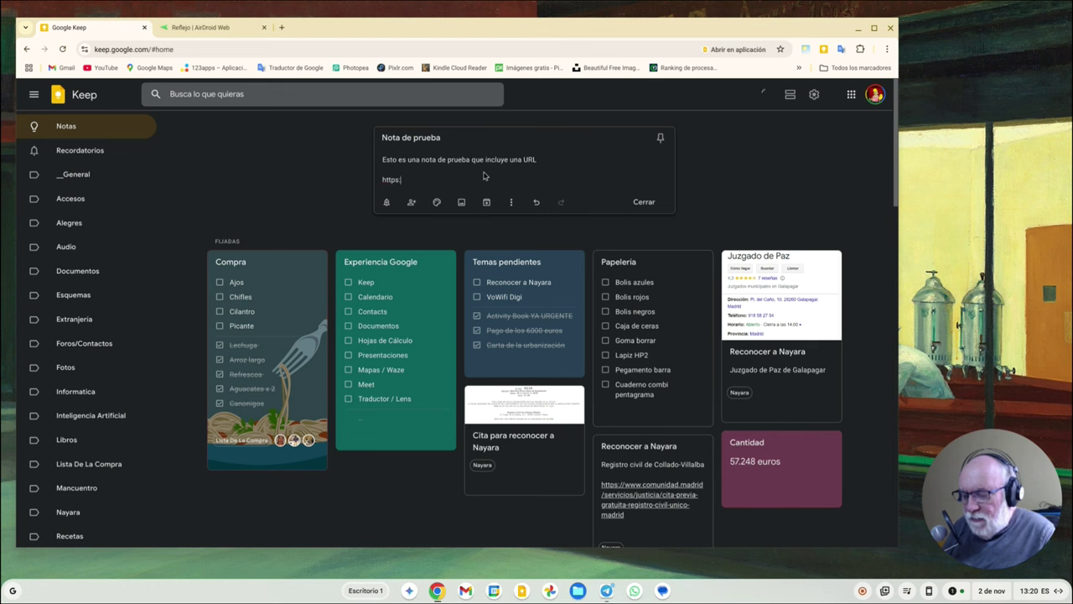
{"action": "type", "text": "//keep."}
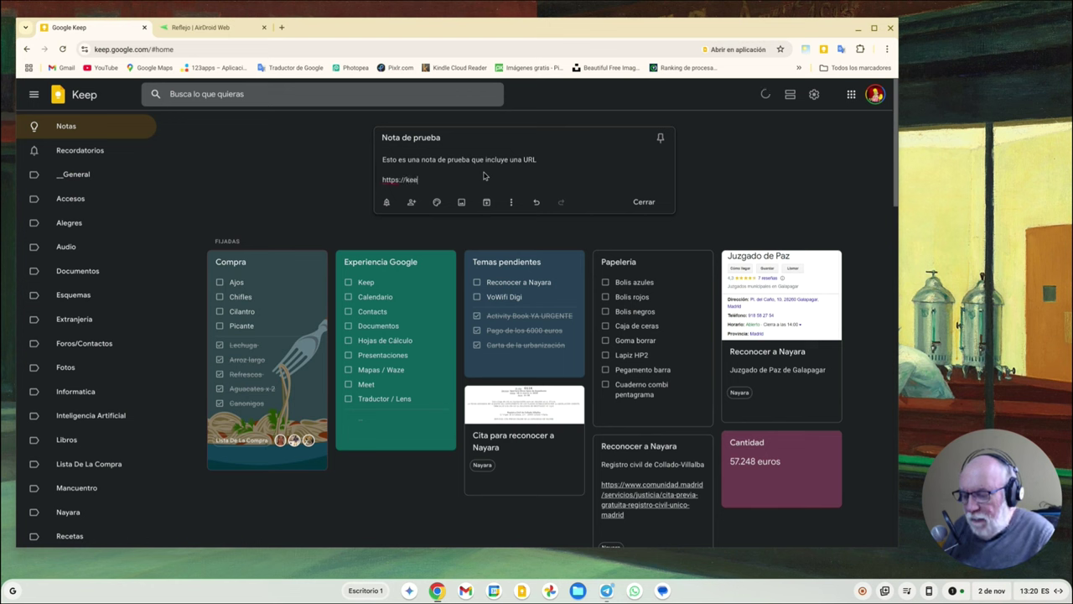
{"action": "type", "text": "goo"}
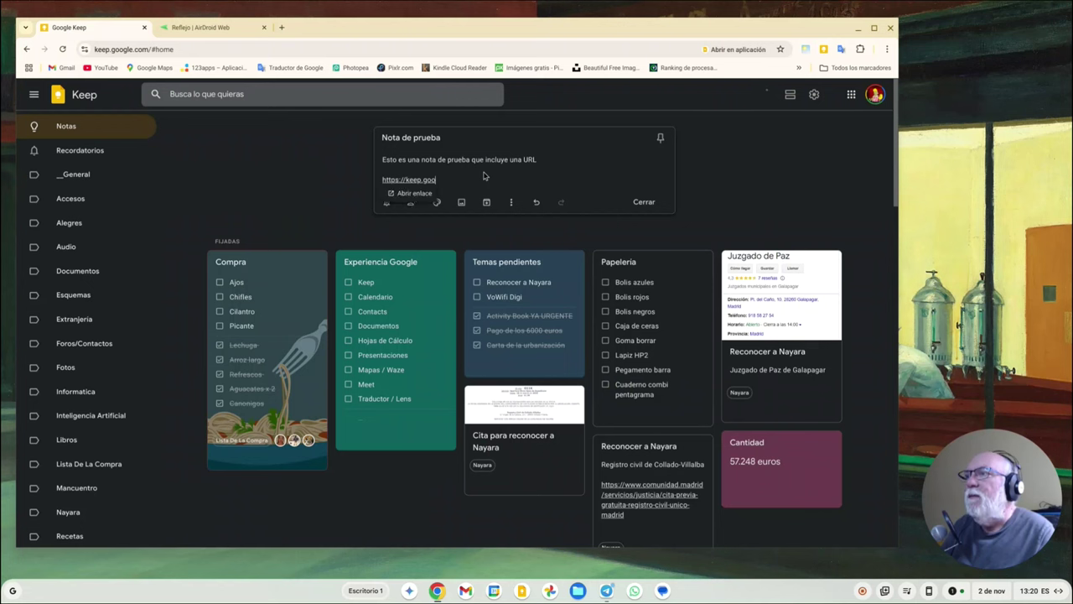
{"action": "type", "text": "gle.c"}
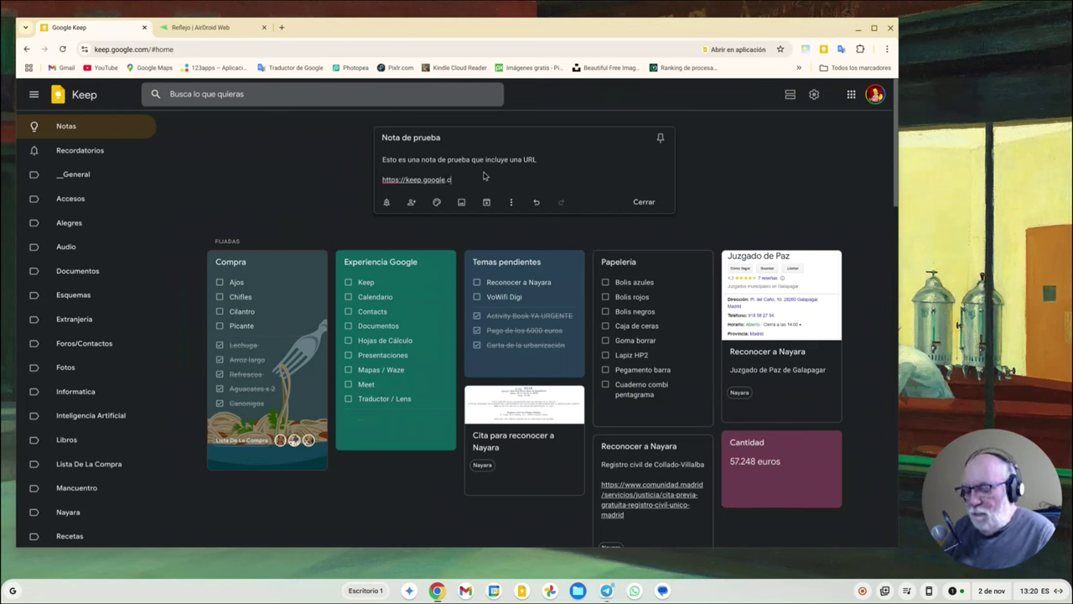
{"action": "type", "text": "om/"}
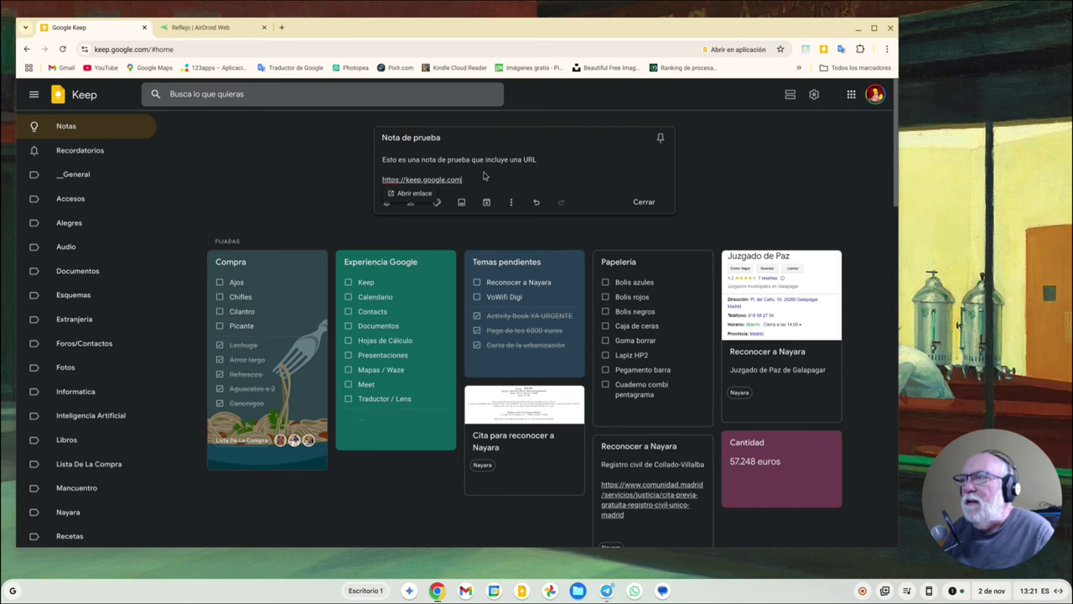
{"action": "key", "text": "Return"}
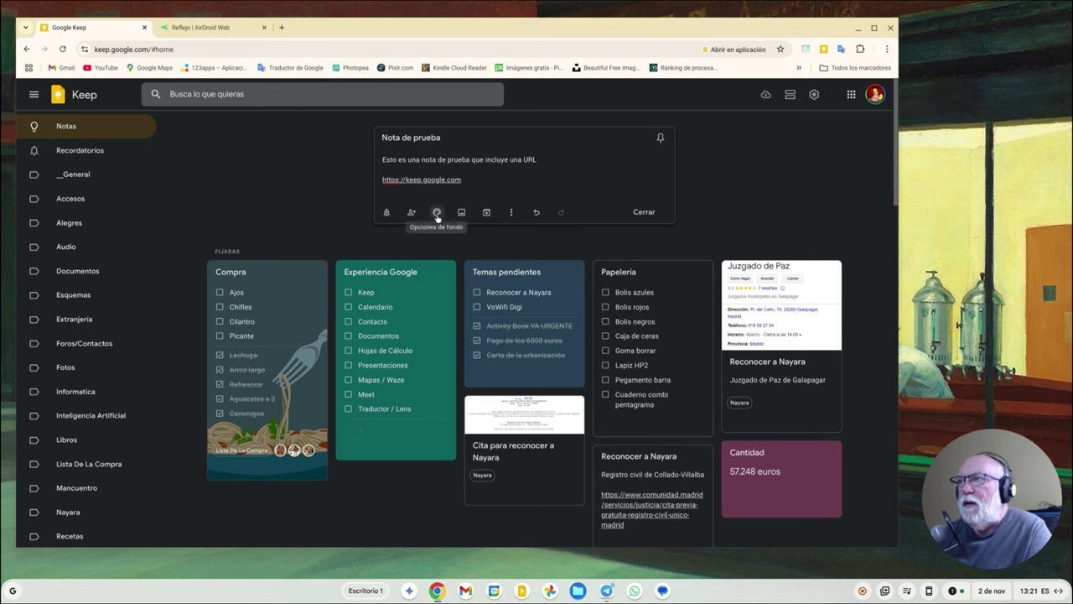
Give the new note a teal background and save it.
{"action": "left_click", "coordinate": [436, 213]}
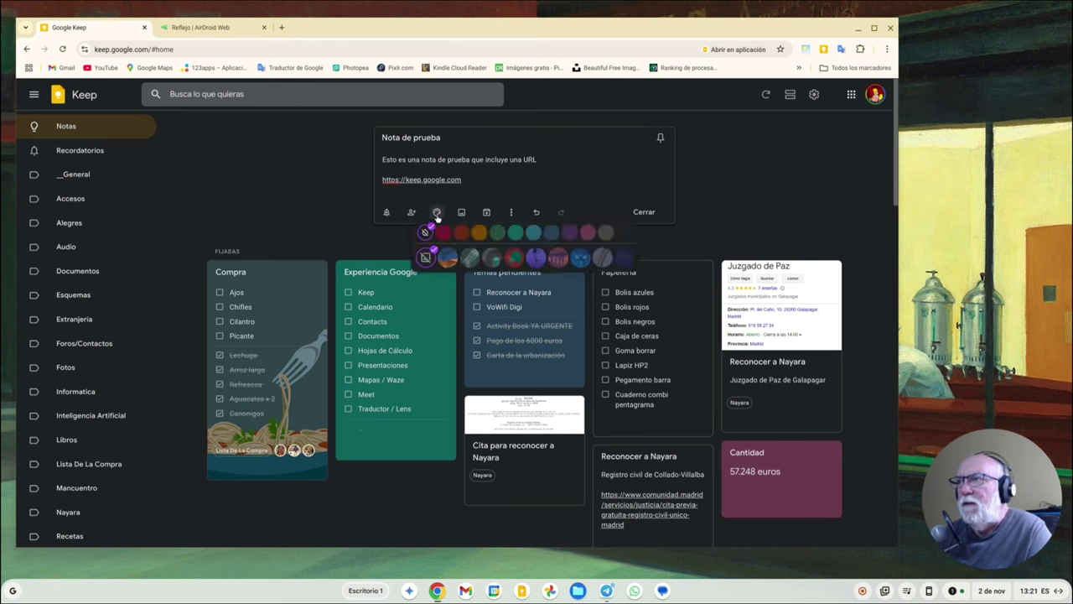
{"action": "left_click", "coordinate": [533, 237]}
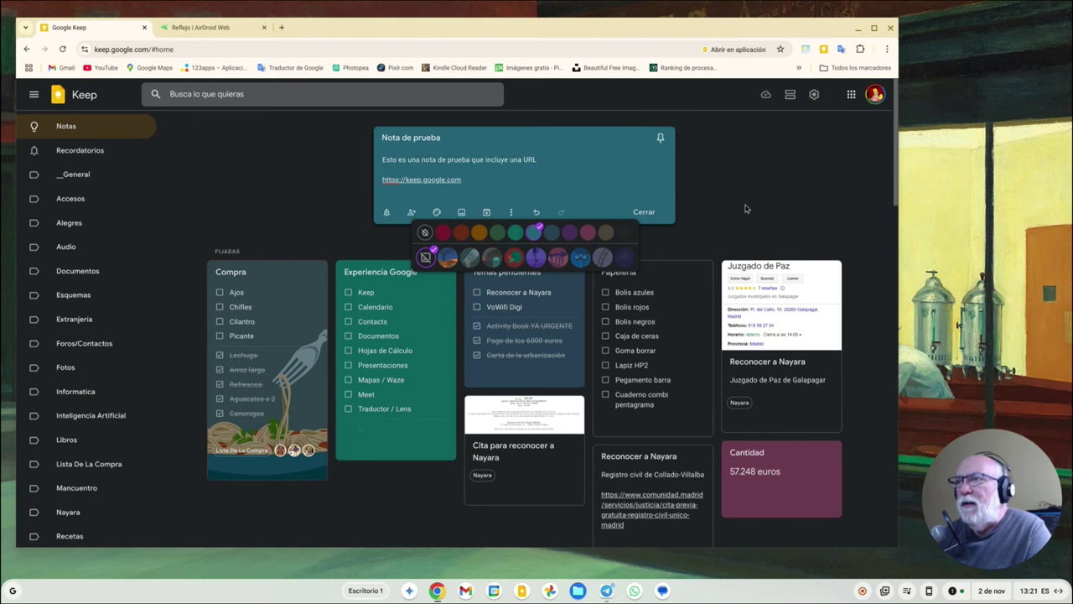
{"action": "left_click", "coordinate": [726, 222]}
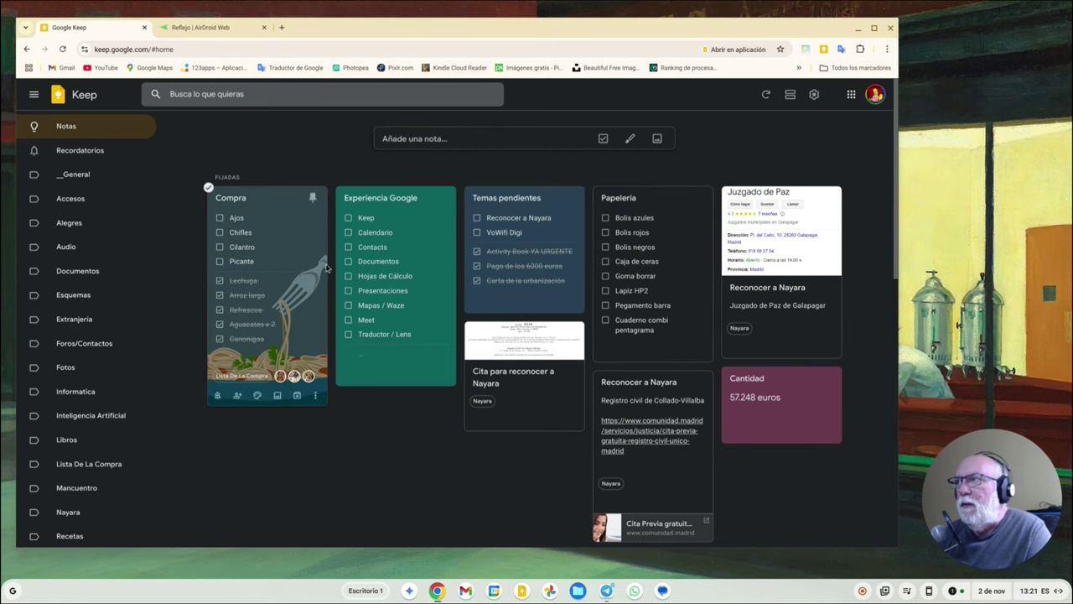
Reopen Nota de prueba and pin it so it leads the pinned notes.
{"action": "scroll", "coordinate": [338, 419], "scroll_direction": "down", "scroll_amount": 3}
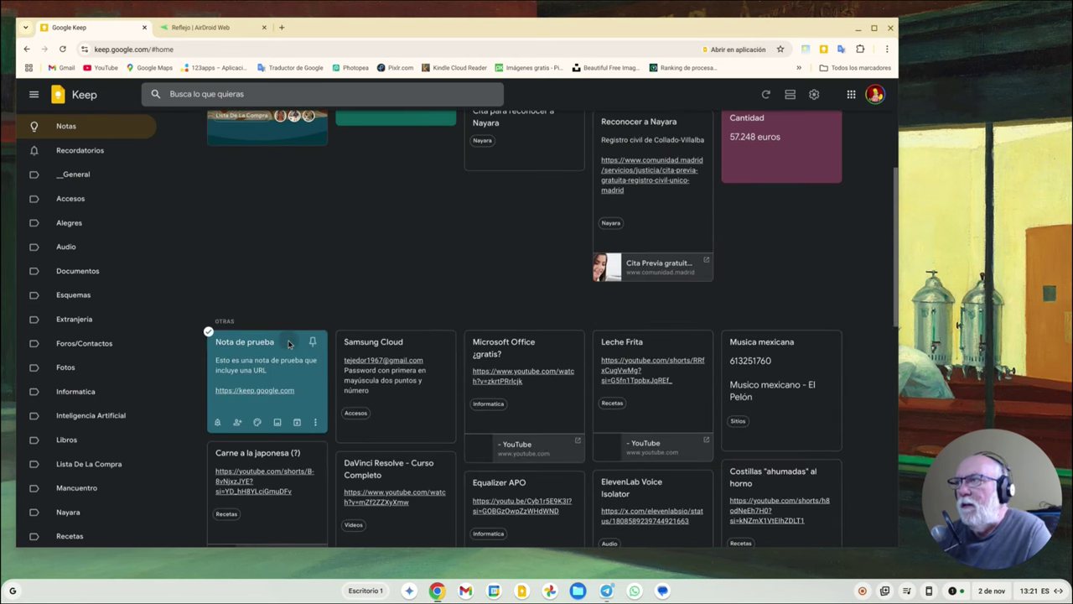
{"action": "left_click", "coordinate": [289, 339]}
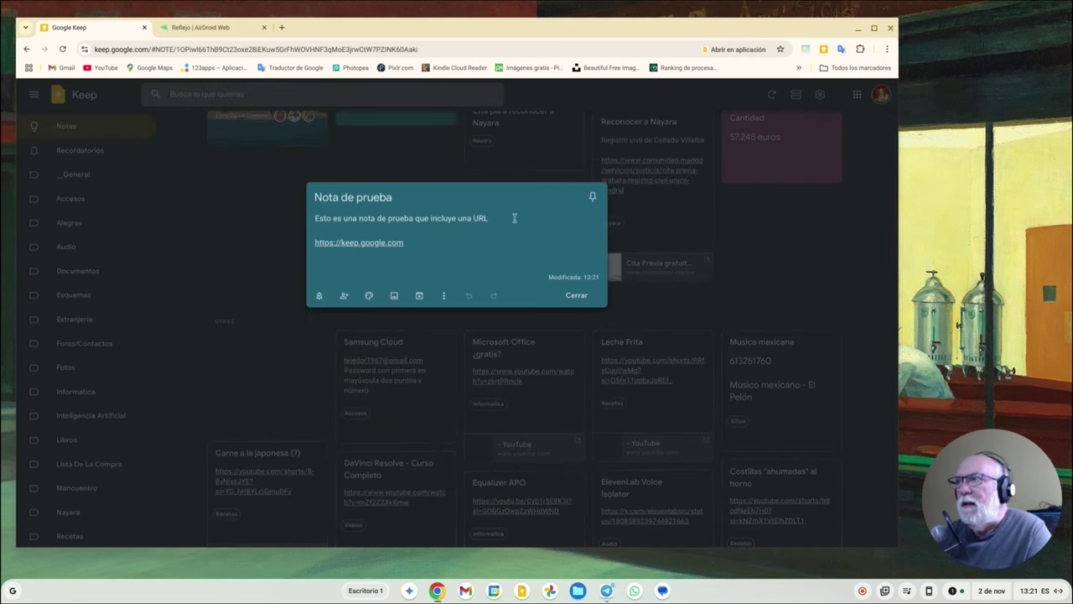
{"action": "left_click", "coordinate": [594, 199]}
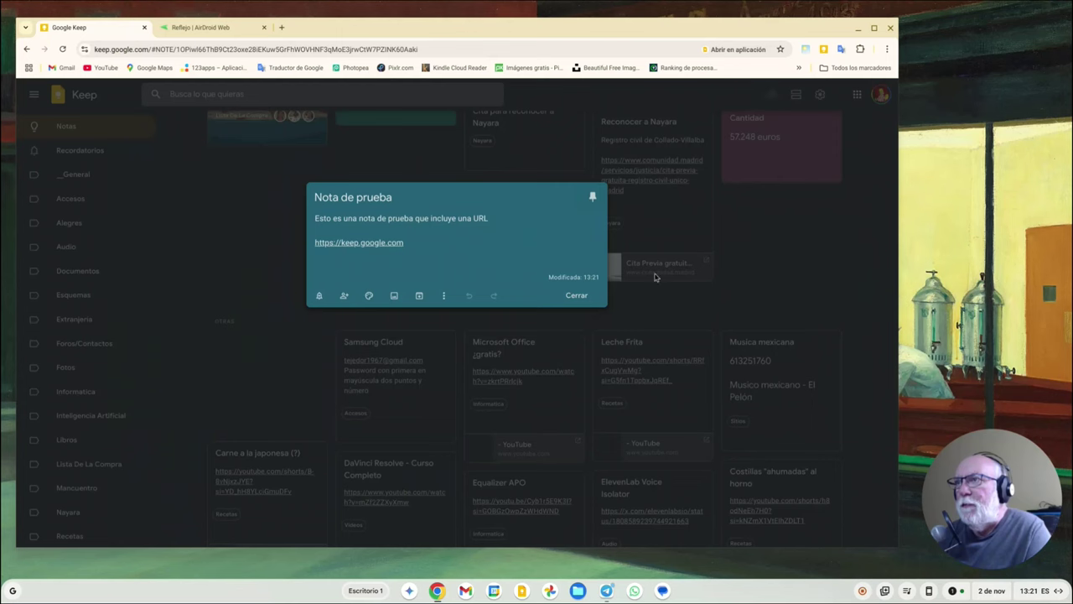
{"action": "left_click", "coordinate": [579, 297]}
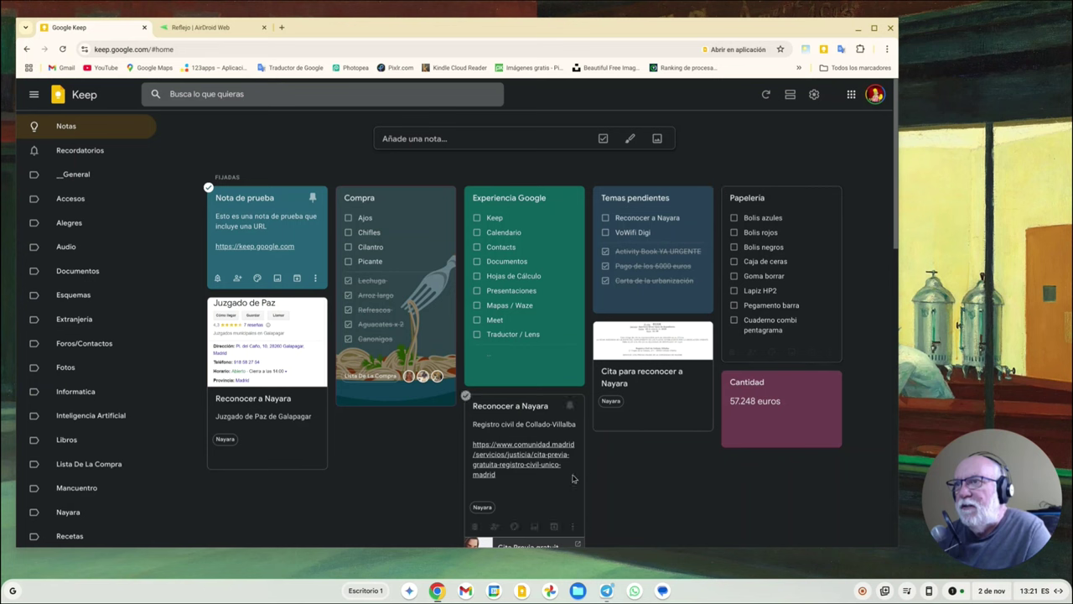
{"action": "scroll", "coordinate": [394, 369], "scroll_direction": "down", "scroll_amount": 1}
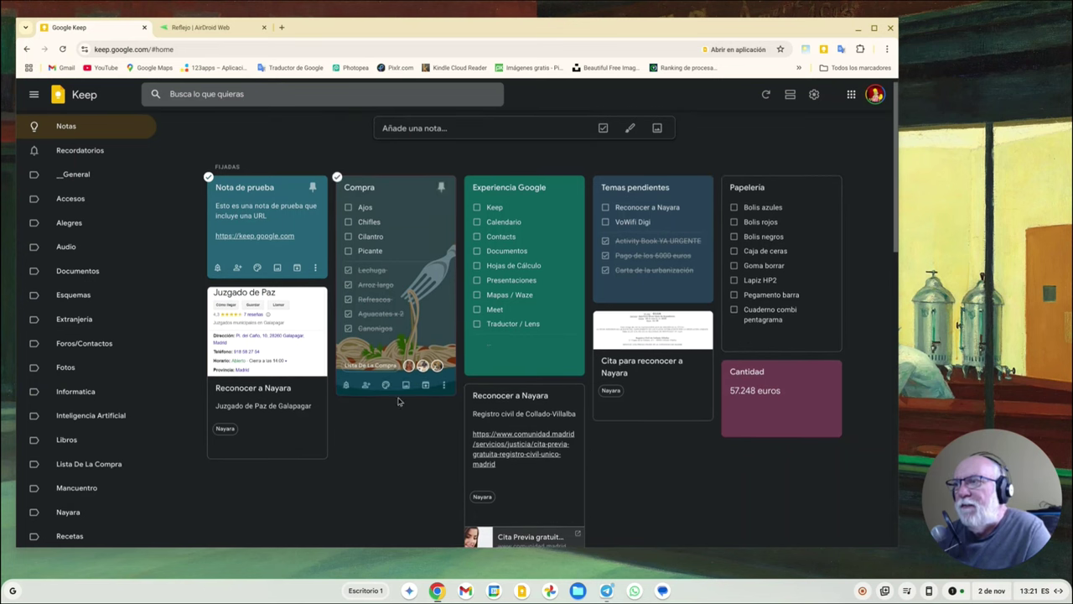
{"action": "scroll", "coordinate": [397, 403], "scroll_direction": "down", "scroll_amount": 1}
{"action": "scroll", "coordinate": [398, 403], "scroll_direction": "down", "scroll_amount": 1}
{"action": "scroll", "coordinate": [396, 404], "scroll_direction": "down", "scroll_amount": 1}
{"action": "scroll", "coordinate": [396, 406], "scroll_direction": "down", "scroll_amount": 1}
{"action": "scroll", "coordinate": [394, 407], "scroll_direction": "down", "scroll_amount": 1}
{"action": "scroll", "coordinate": [394, 407], "scroll_direction": "down", "scroll_amount": 1}
{"action": "scroll", "coordinate": [393, 415], "scroll_direction": "down", "scroll_amount": 1}
{"action": "scroll", "coordinate": [391, 423], "scroll_direction": "down", "scroll_amount": 1}
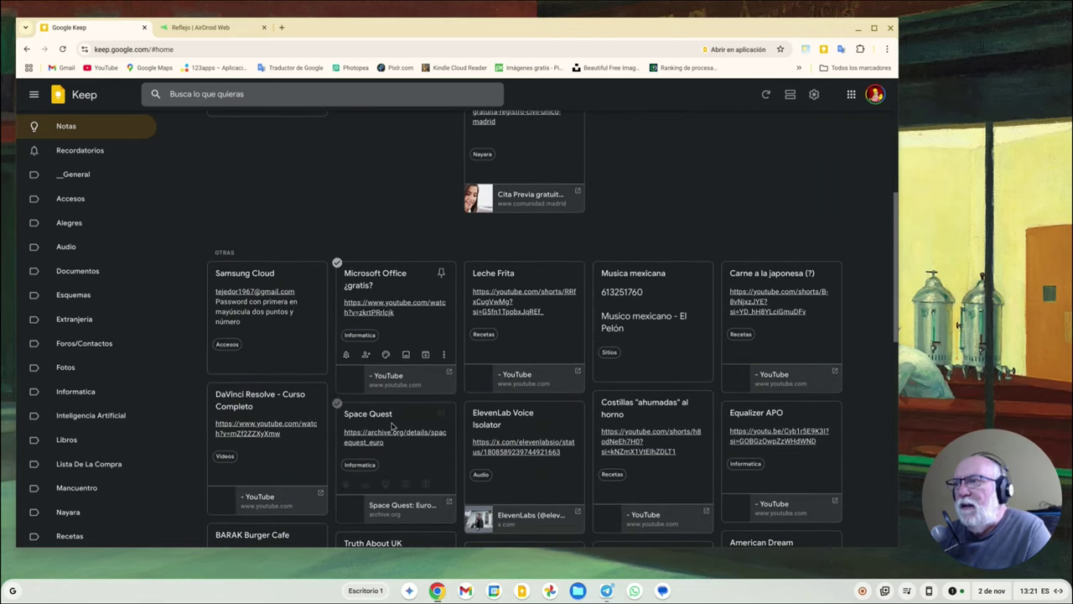
{"action": "scroll", "coordinate": [394, 419], "scroll_direction": "up", "scroll_amount": 3}
{"action": "scroll", "coordinate": [453, 412], "scroll_direction": "up", "scroll_amount": 4}
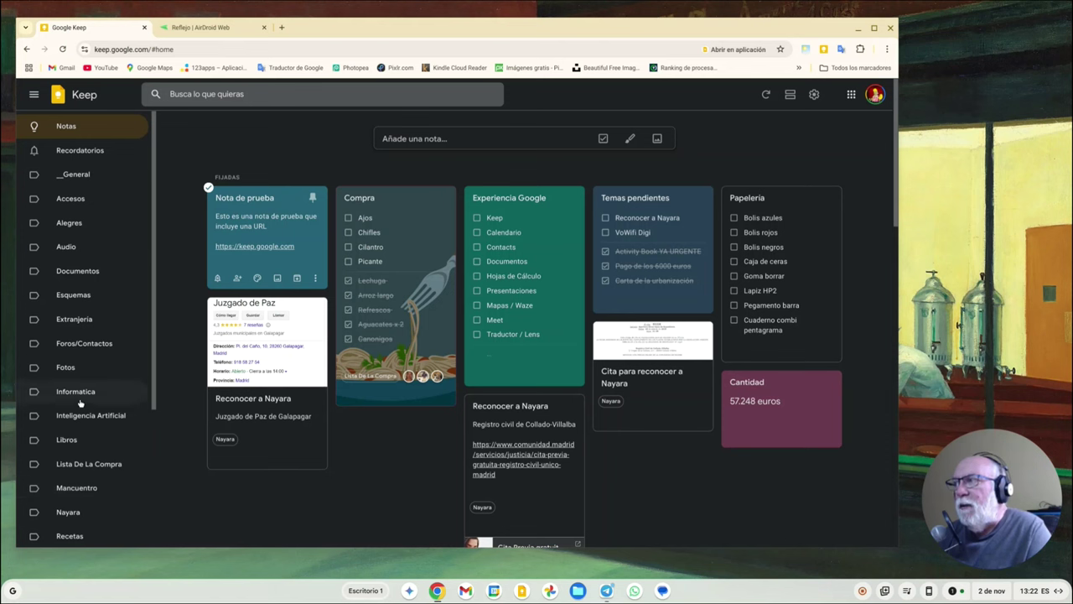
{"action": "left_click", "coordinate": [74, 252]}
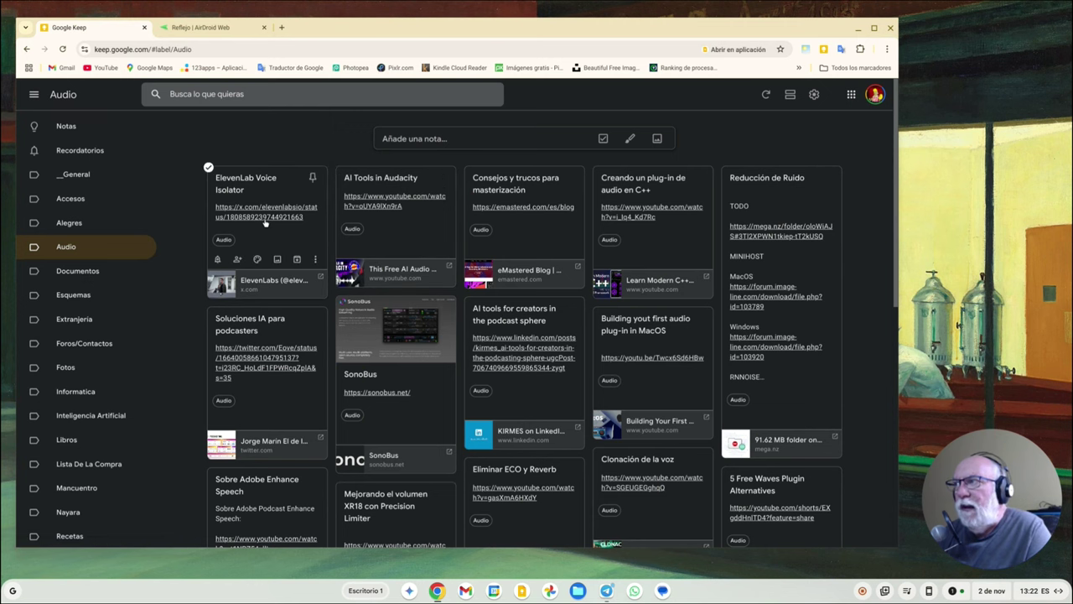
Open the ElevenLab Voice Isolator x.com link, close that tab, then filter notes by Informatica.
{"action": "left_click", "coordinate": [264, 218]}
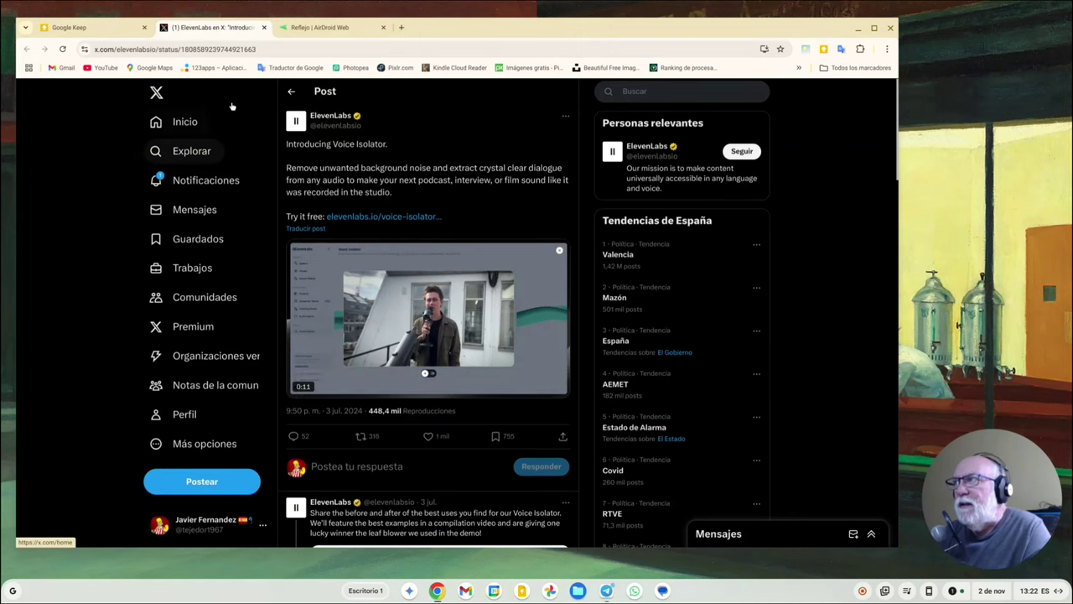
{"action": "left_click", "coordinate": [264, 27]}
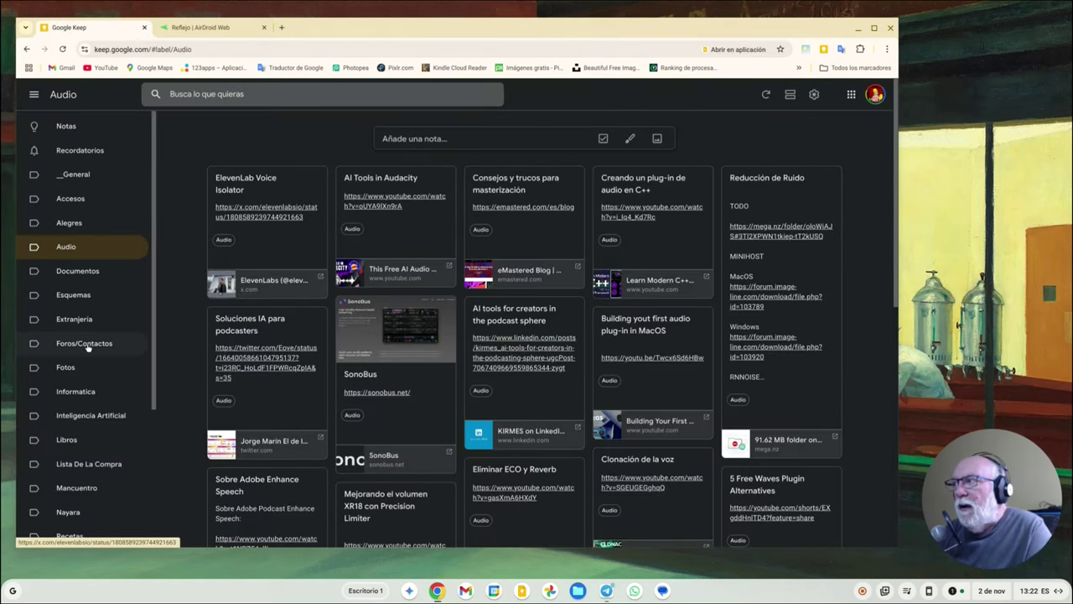
{"action": "left_click", "coordinate": [83, 392]}
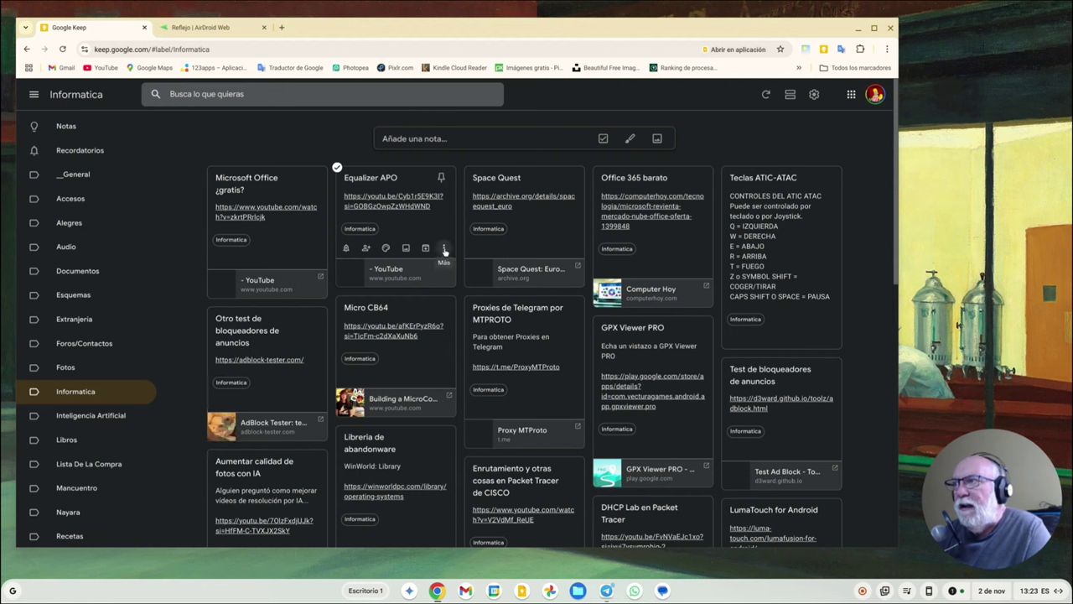
Tick the Audio label on the Equalizer APO note through Cambiar etiquetas, then close it.
{"action": "left_click", "coordinate": [418, 230]}
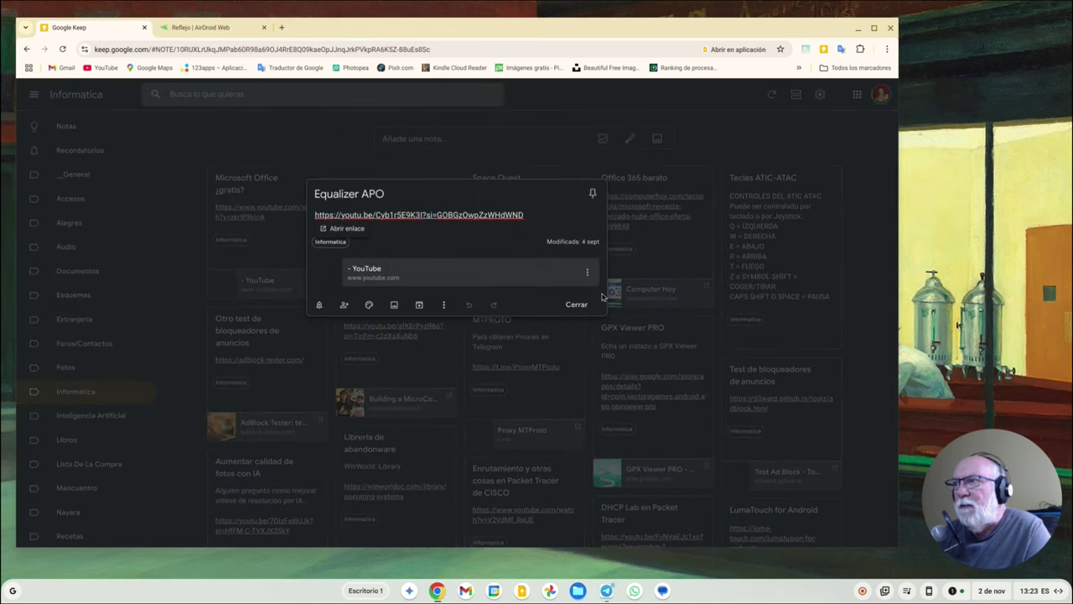
{"action": "left_click", "coordinate": [445, 306]}
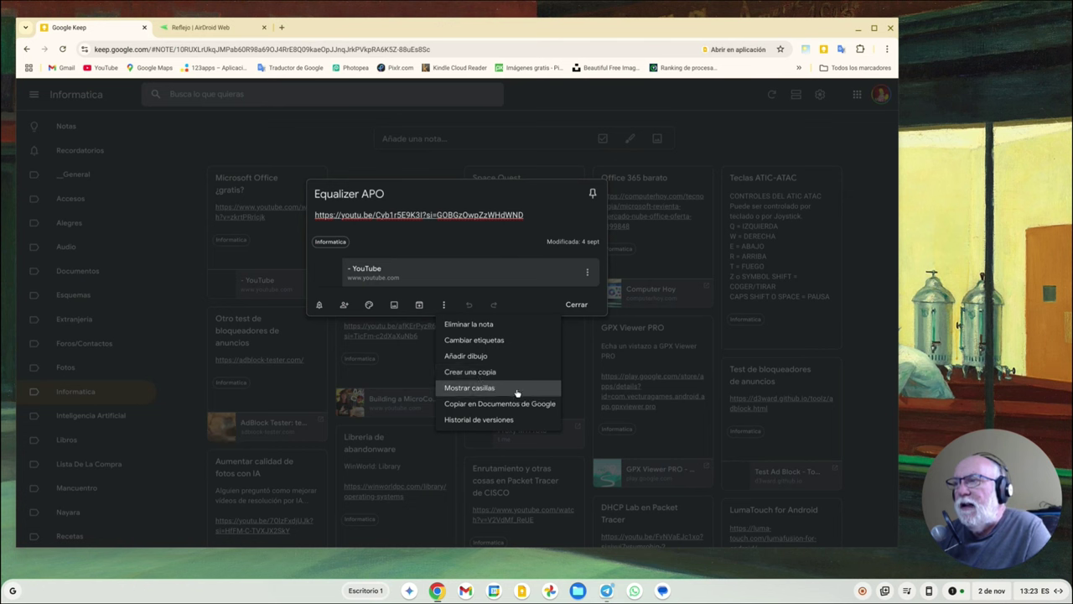
{"action": "left_click", "coordinate": [506, 342]}
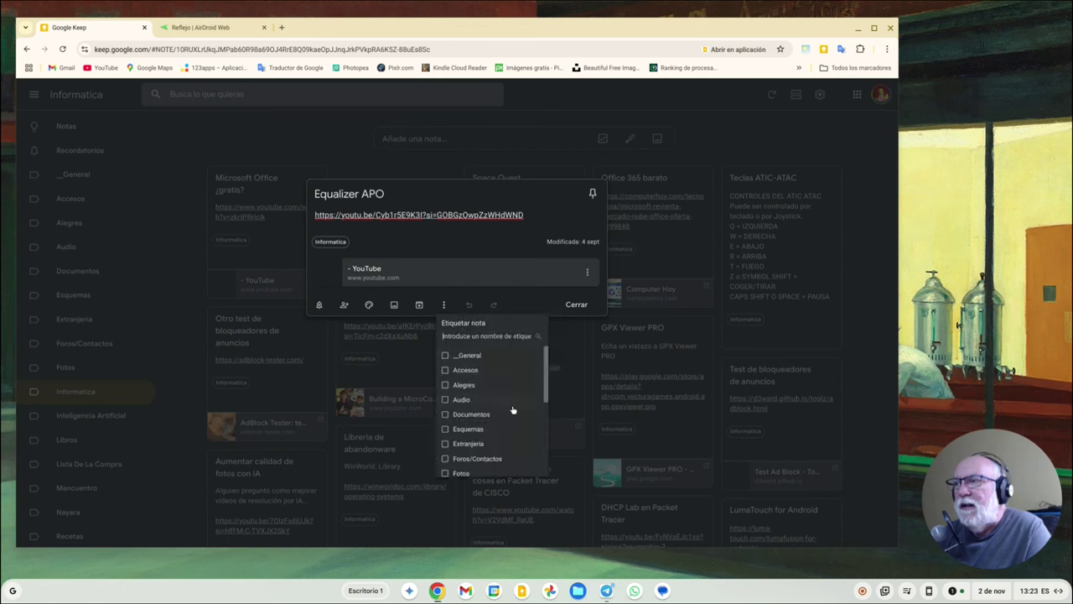
{"action": "scroll", "coordinate": [474, 423], "scroll_direction": "down", "scroll_amount": 1}
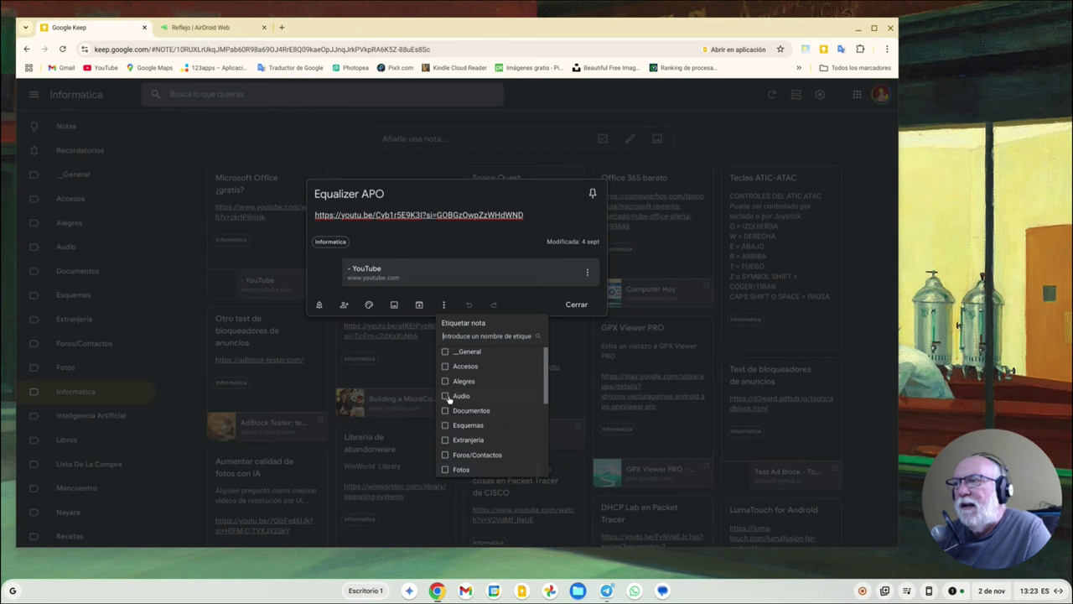
{"action": "left_click", "coordinate": [447, 397]}
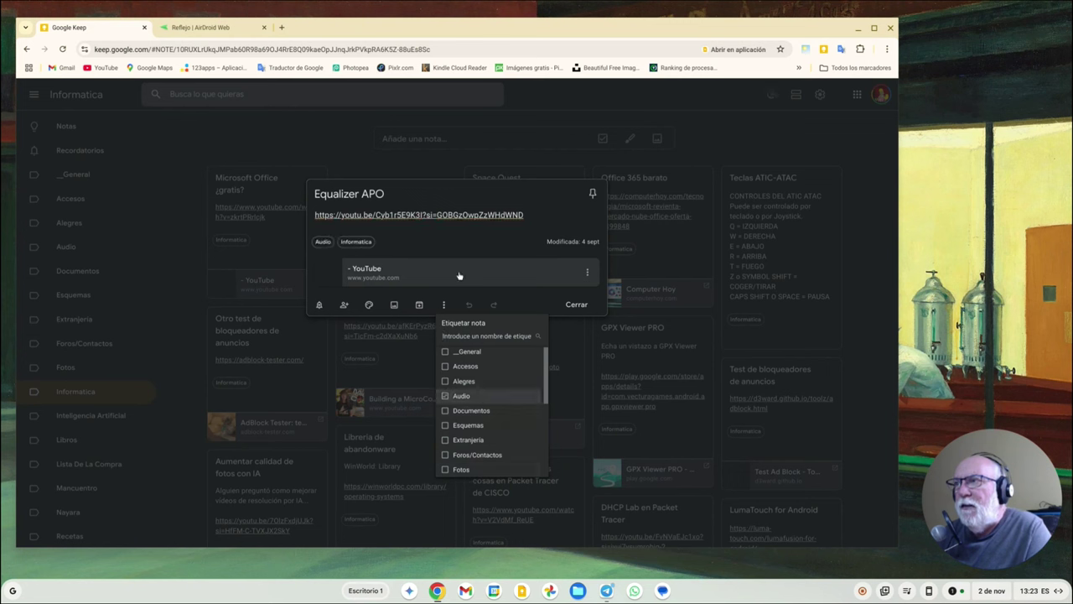
{"action": "left_click", "coordinate": [577, 305]}
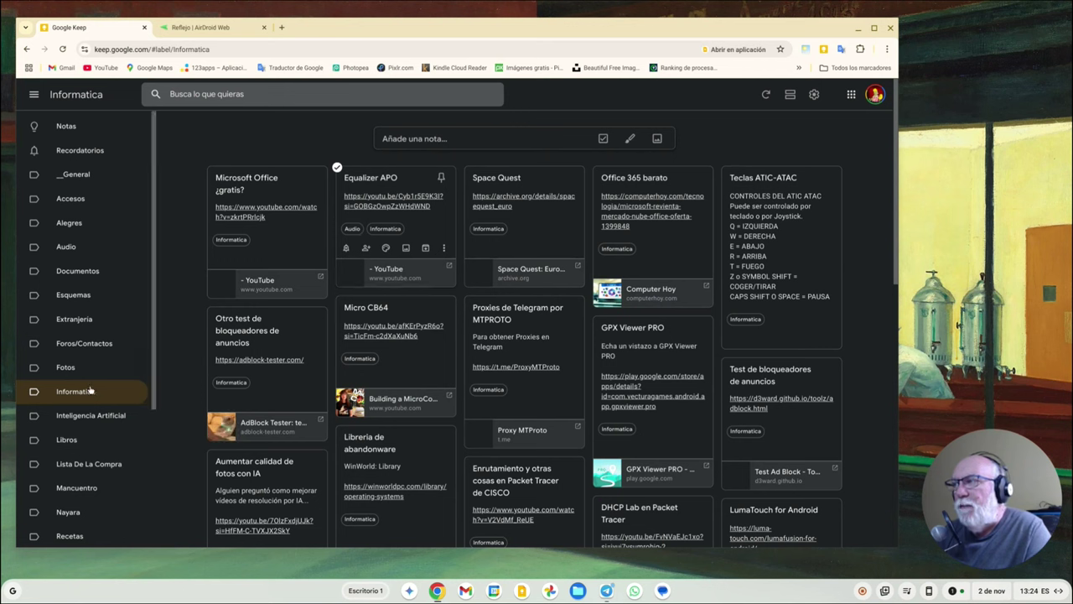
In the Audio view, remove Equalizer APO's Informatica chip, check Informatica, then go back to Notas.
{"action": "left_click", "coordinate": [67, 250]}
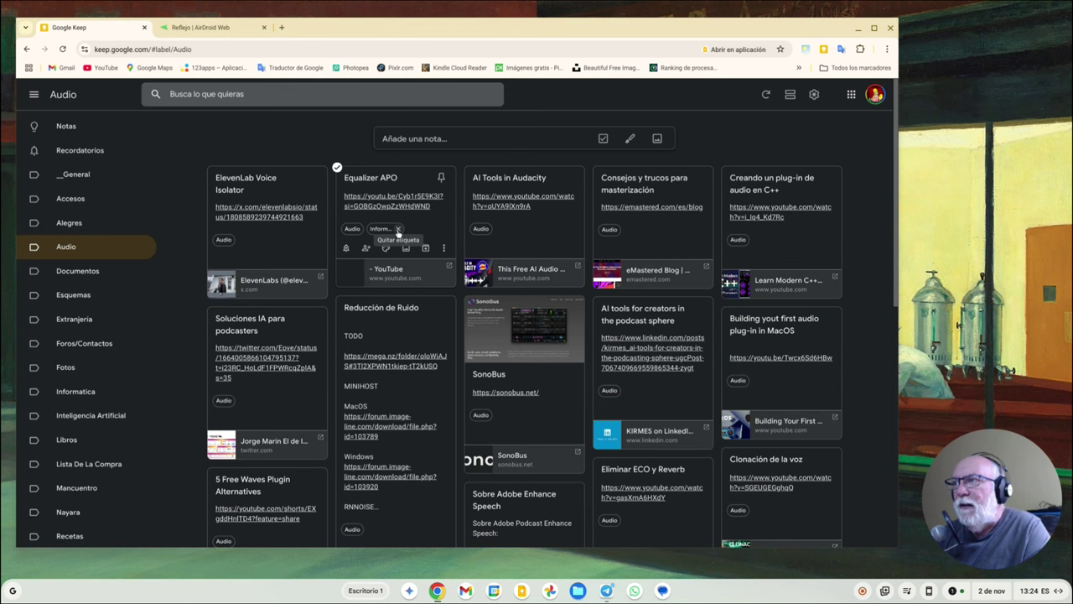
{"action": "left_click", "coordinate": [398, 230]}
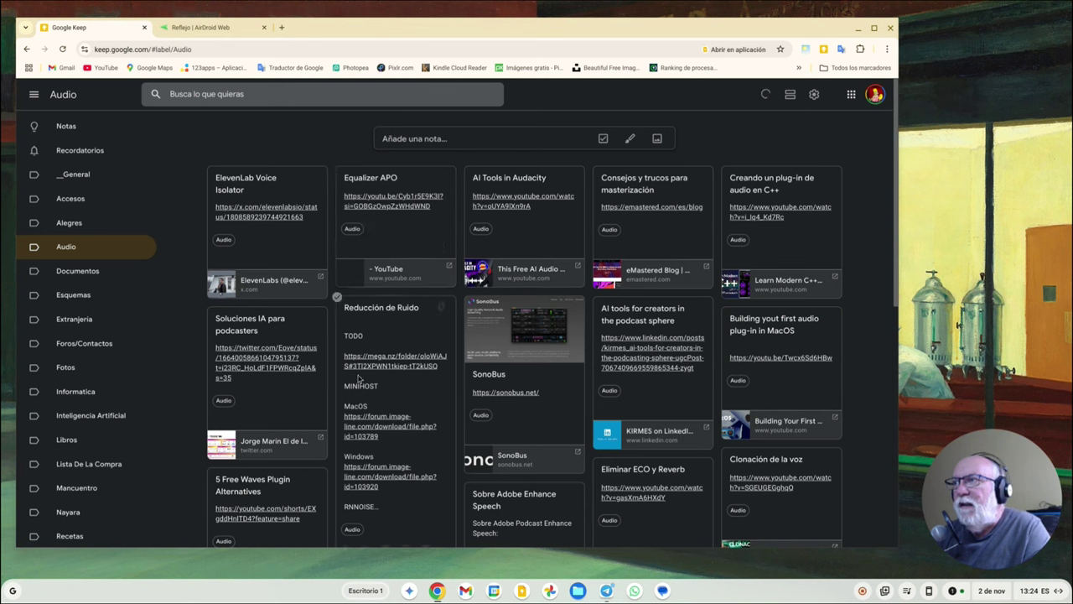
{"action": "left_click", "coordinate": [77, 391]}
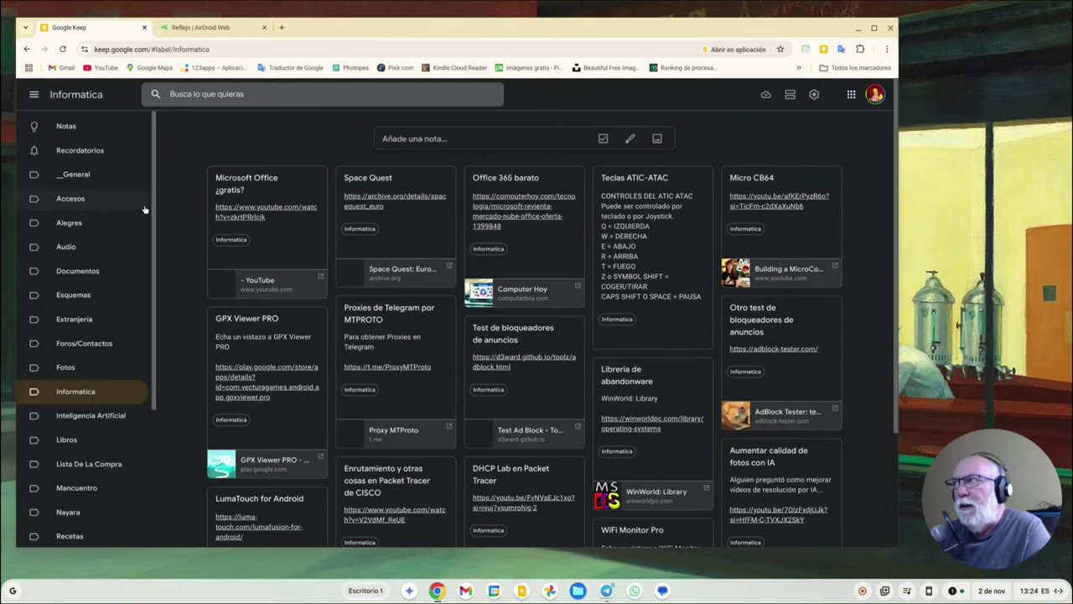
{"action": "left_click", "coordinate": [67, 127]}
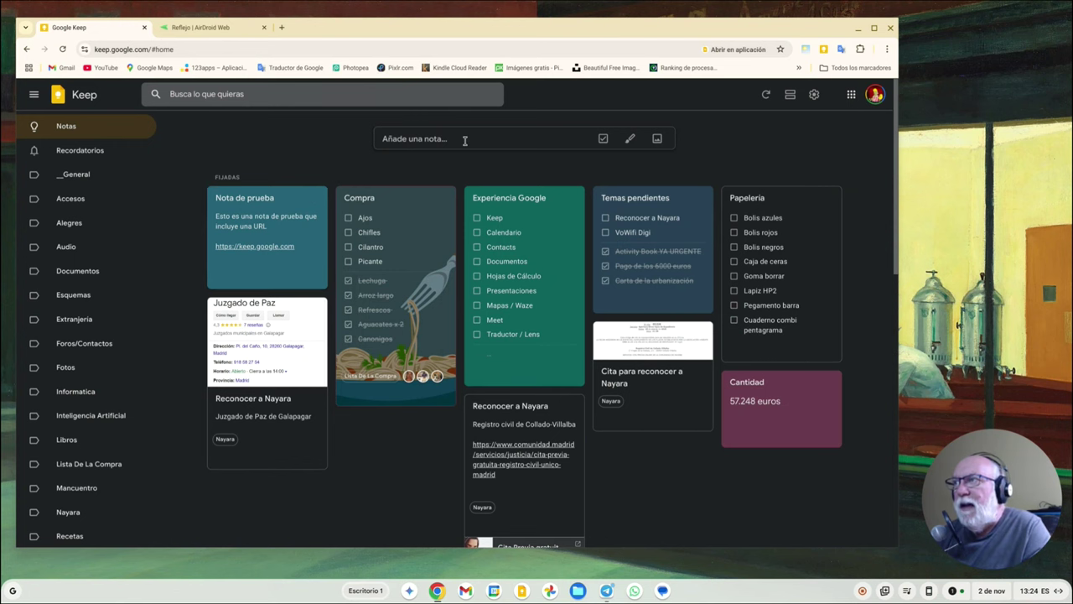
Write a new note titled 'Aberraciones de IA' about an AI-generated image.
{"action": "left_click", "coordinate": [464, 141]}
{"action": "left_click", "coordinate": [424, 137]}
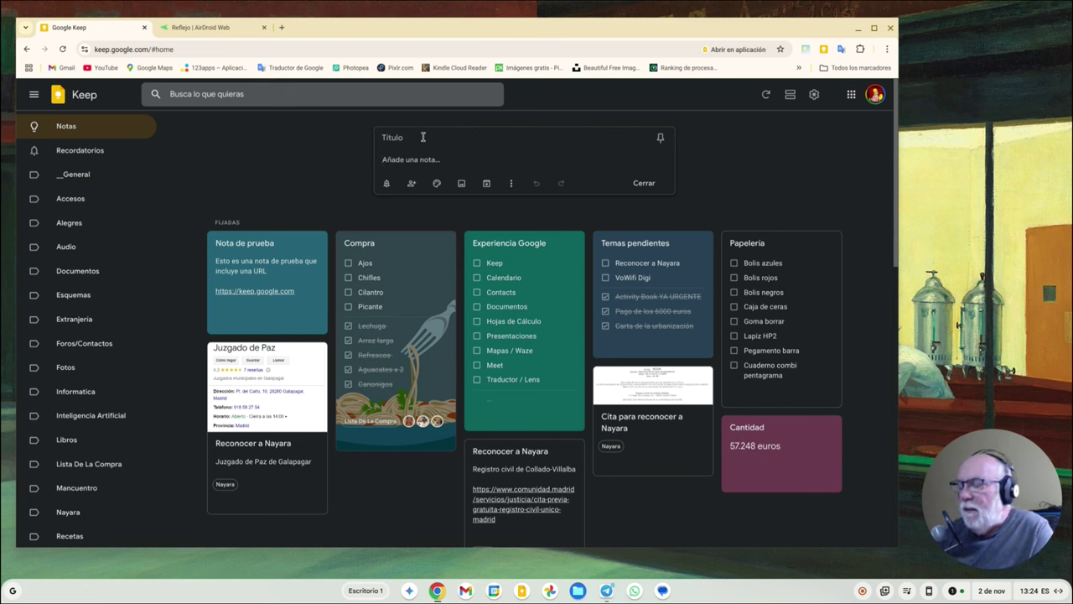
{"action": "type", "text": "Ab"}
{"action": "type", "text": "ed"}
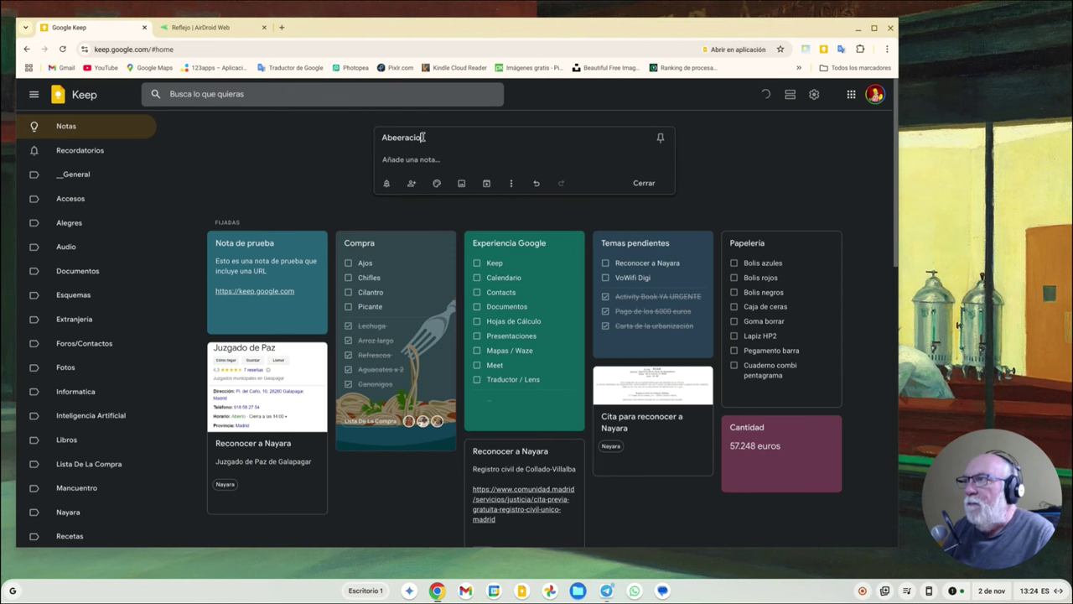
{"action": "type", "text": "aciones de lA"}
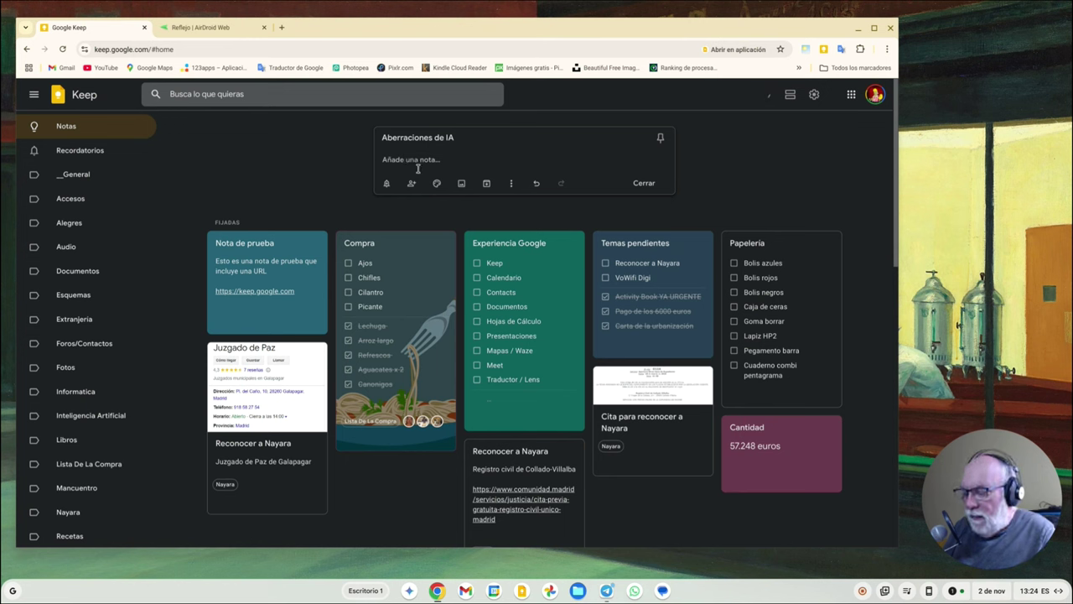
{"action": "type", "text": "V"}
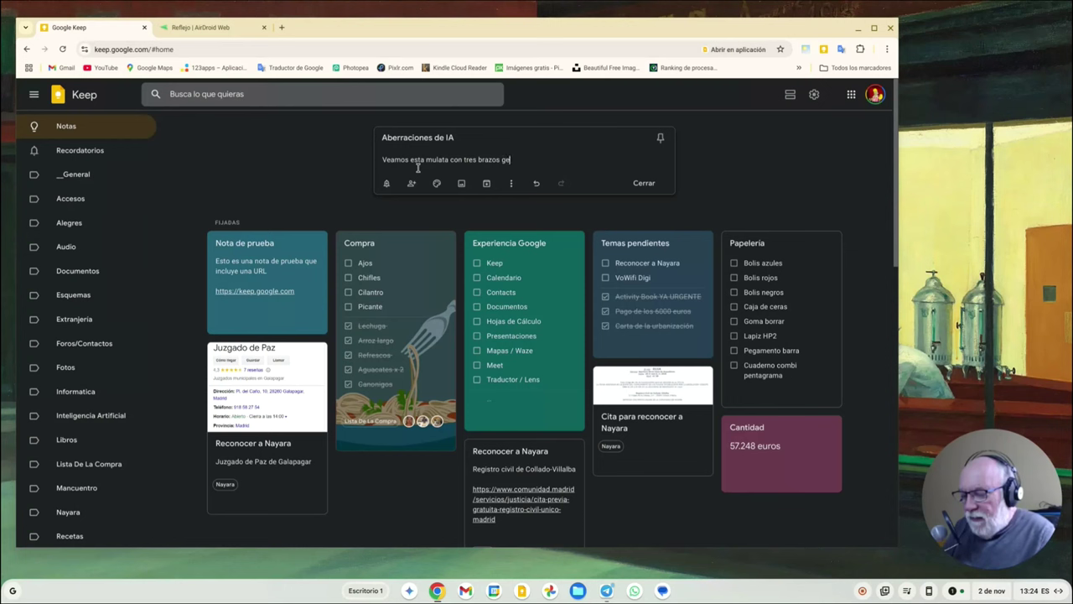
{"action": "type", "text": "erada por"}
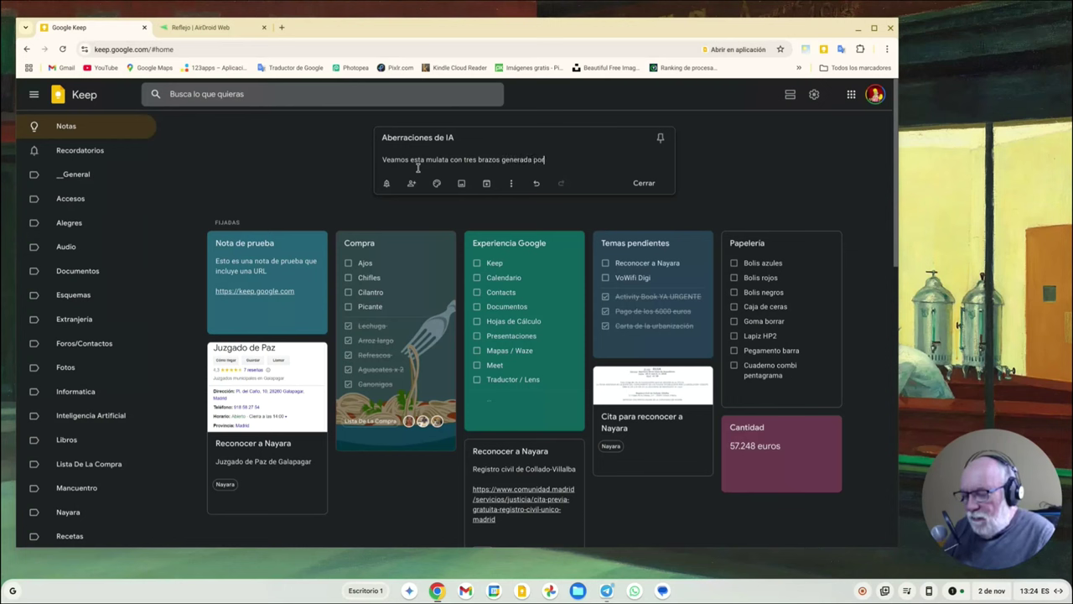
{"action": "type", "text": " IA"}
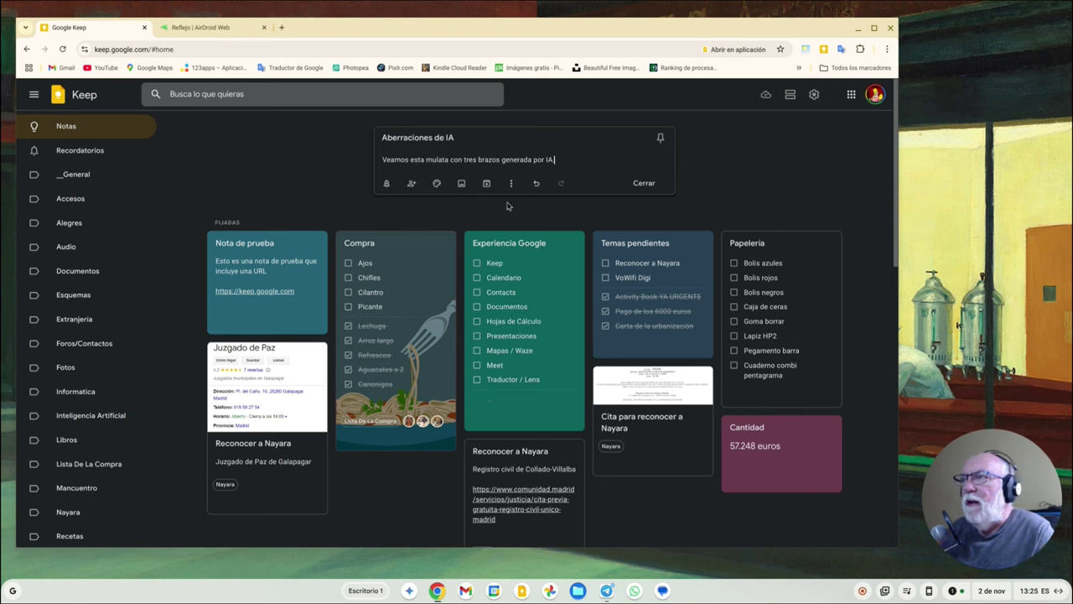
{"action": "type", "text": "."}
Create the label 'Aberraciones', tag the note with it and Inteligencia Artificial, then close.
{"action": "left_click", "coordinate": [512, 184]}
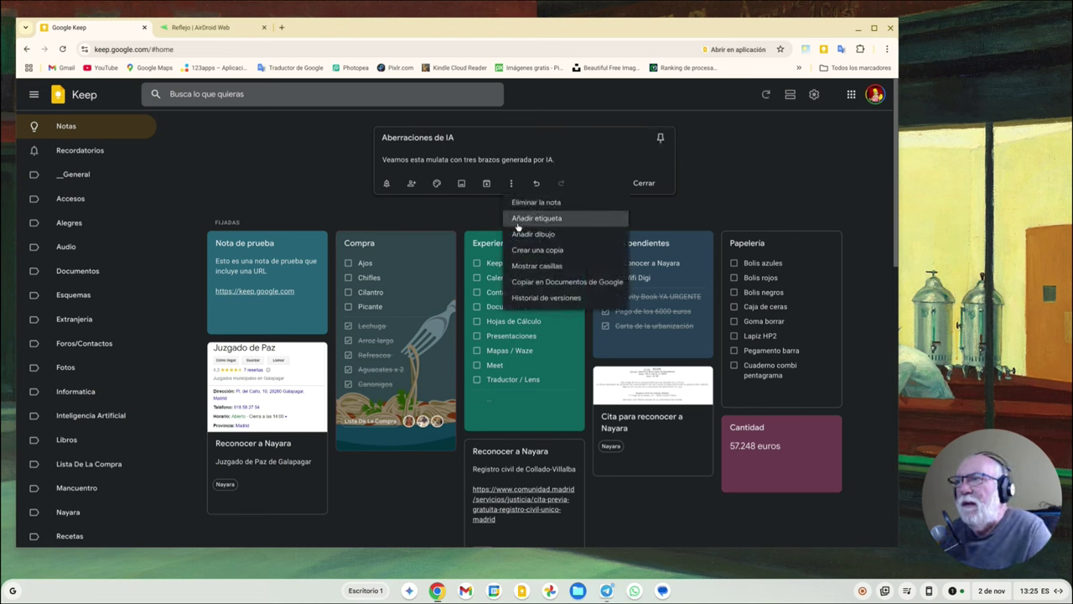
{"action": "left_click", "coordinate": [546, 219]}
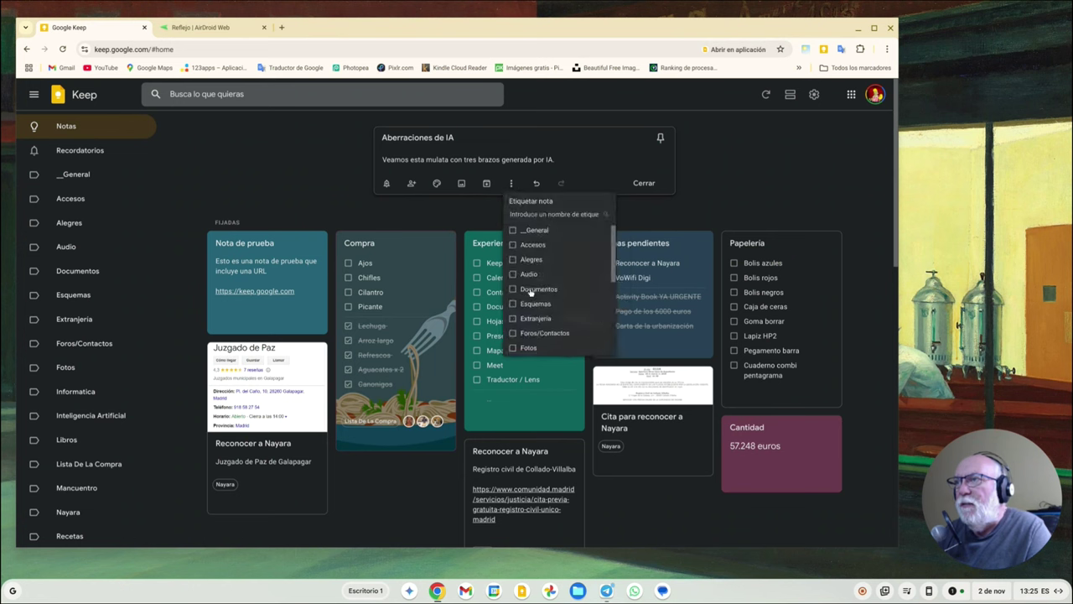
{"action": "scroll", "coordinate": [585, 266], "scroll_direction": "down", "scroll_amount": 1}
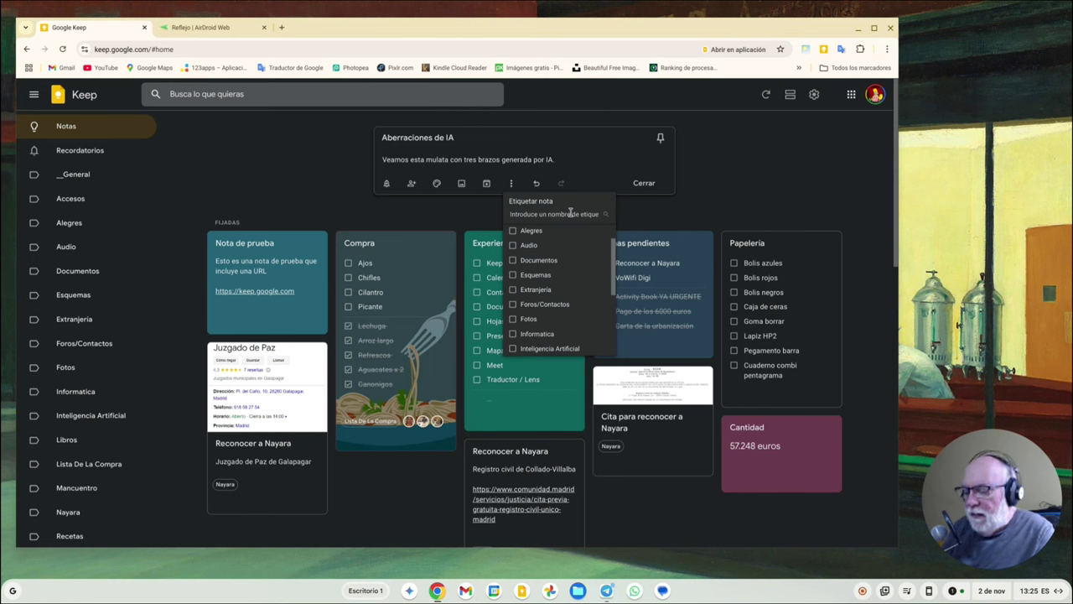
{"action": "type", "text": "Aber"}
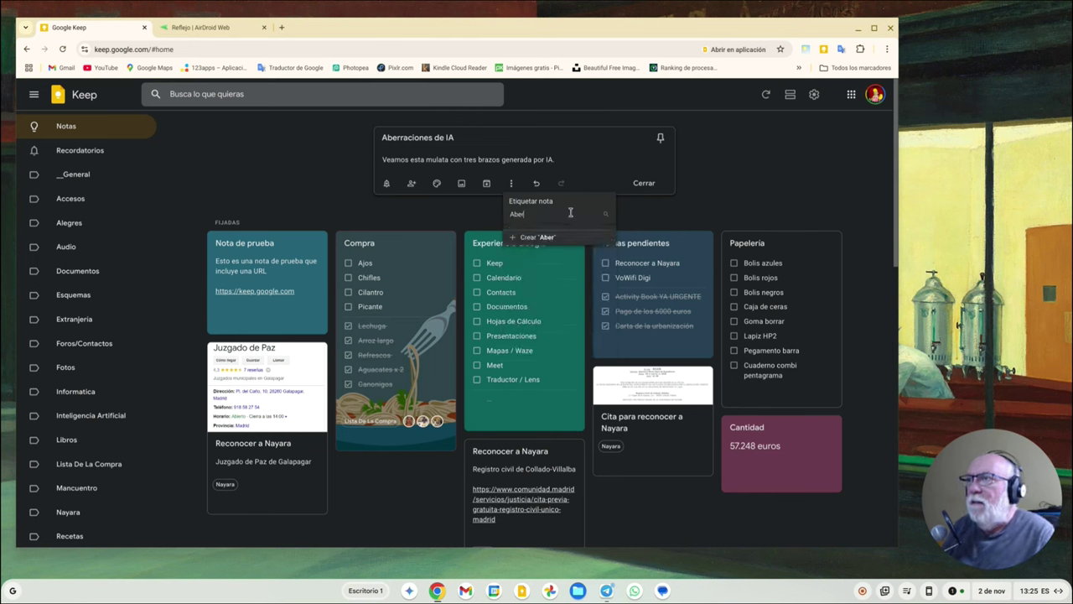
{"action": "type", "text": "raciones"}
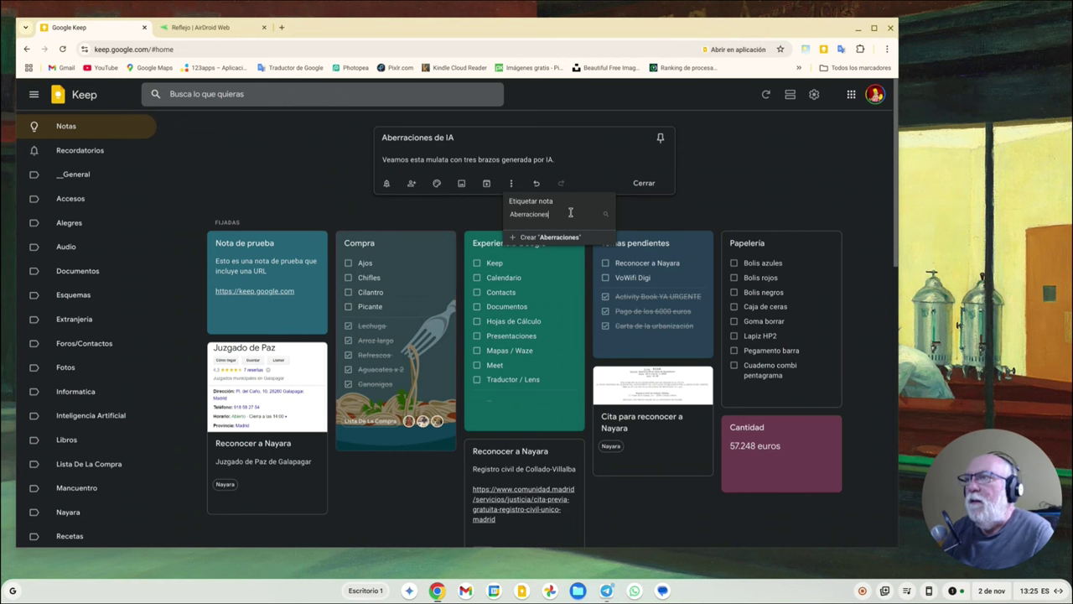
{"action": "left_click", "coordinate": [561, 240]}
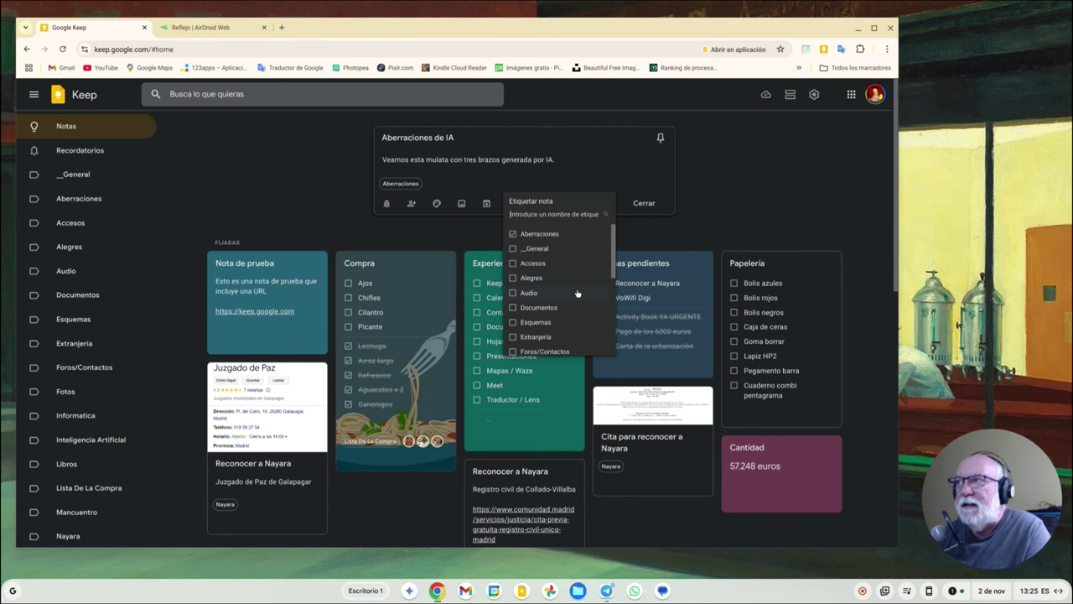
{"action": "scroll", "coordinate": [578, 293], "scroll_direction": "down", "scroll_amount": 2}
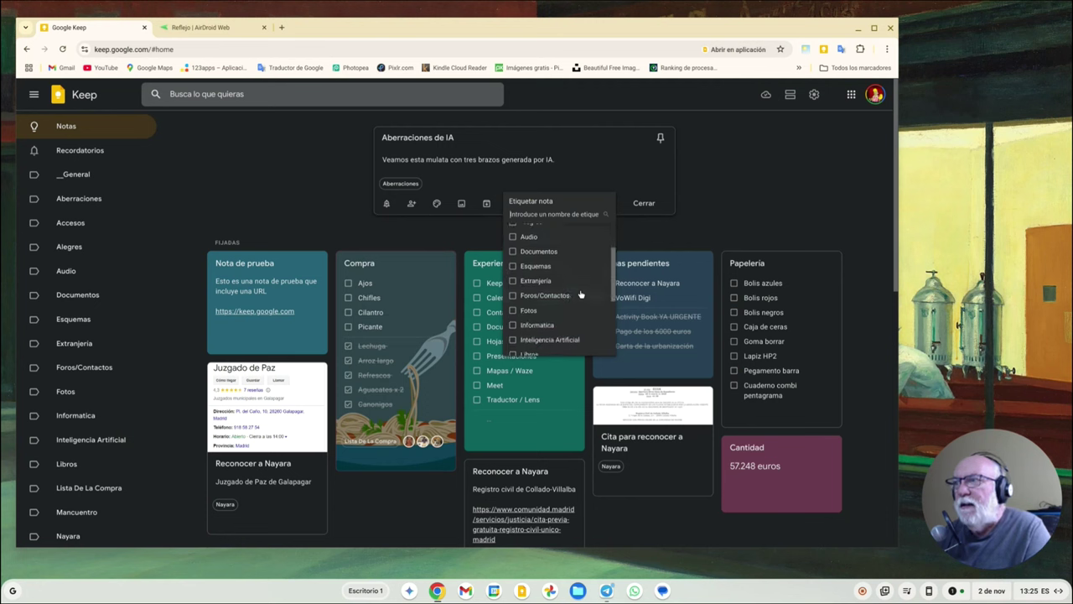
{"action": "scroll", "coordinate": [580, 294], "scroll_direction": "down", "scroll_amount": 1}
{"action": "left_click", "coordinate": [560, 333]}
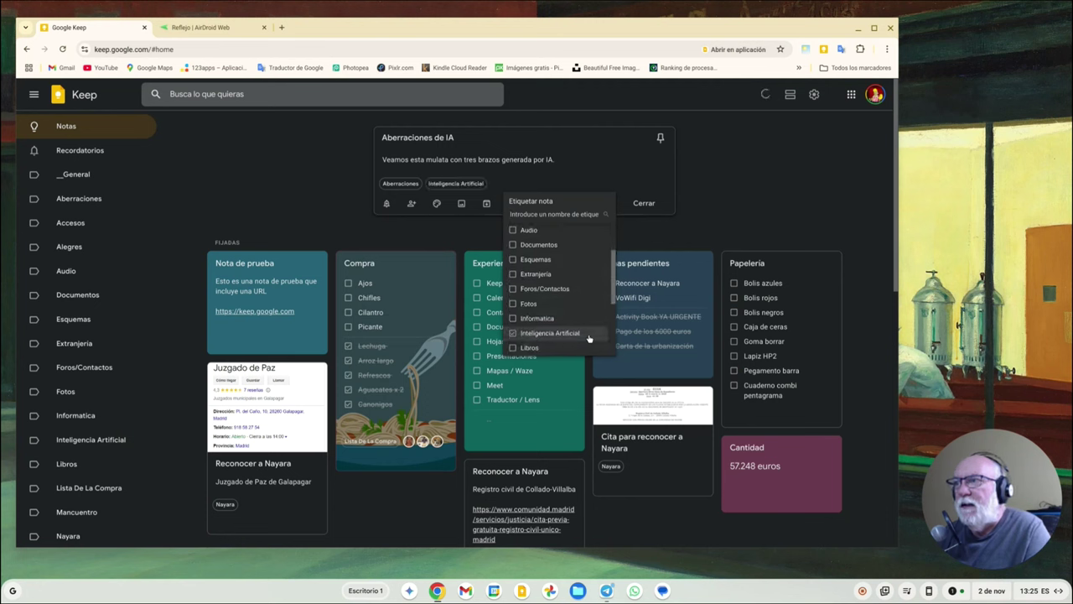
{"action": "left_click", "coordinate": [731, 197]}
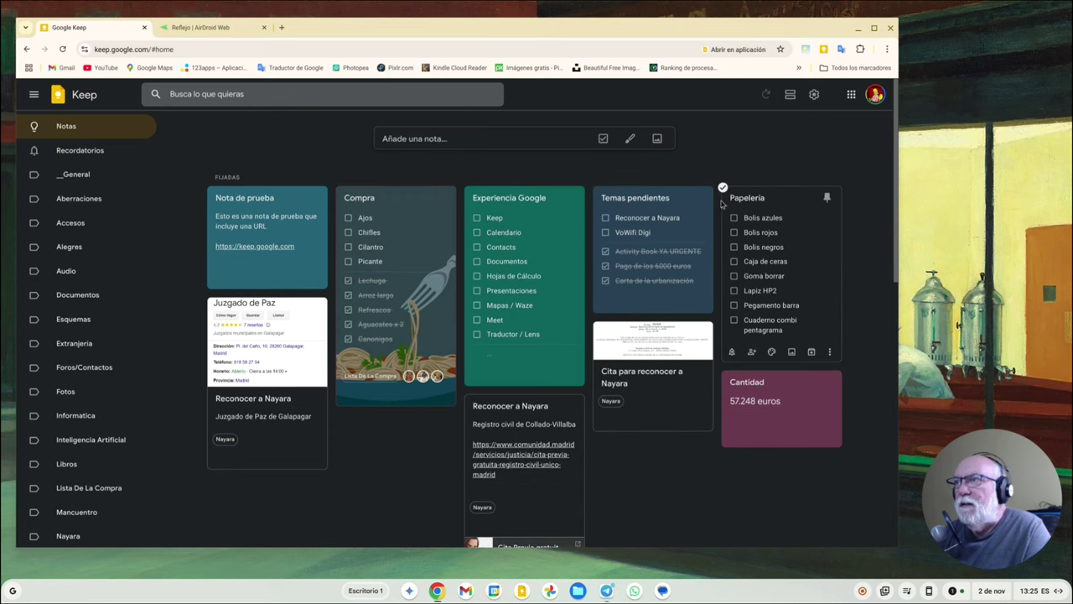
Insert the dalle-image191 beach image into the Aberraciones de IA note.
{"action": "scroll", "coordinate": [359, 364], "scroll_direction": "down", "scroll_amount": 4}
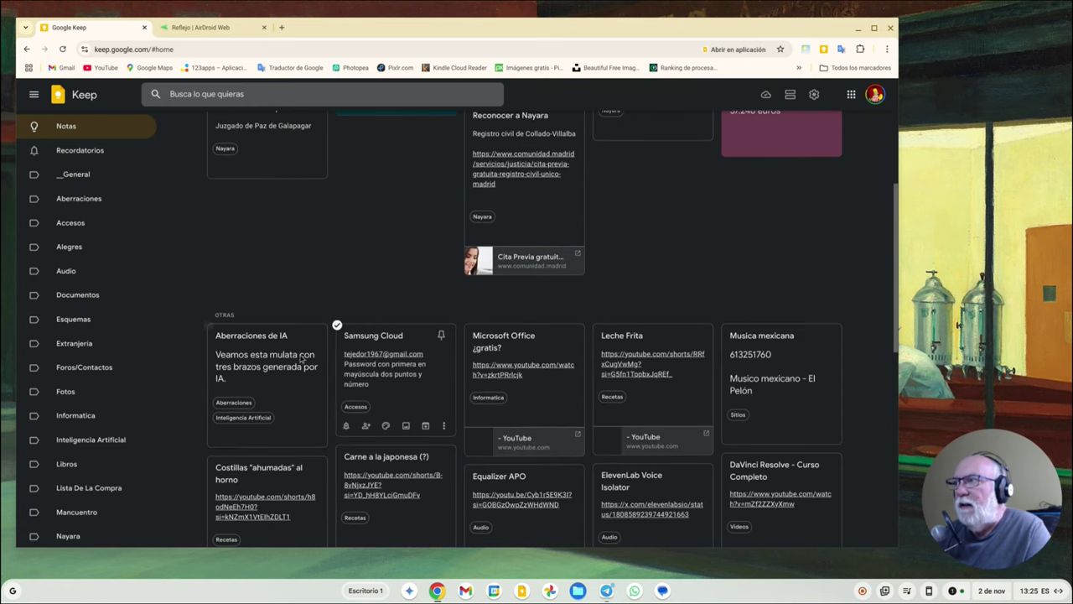
{"action": "left_click", "coordinate": [300, 338]}
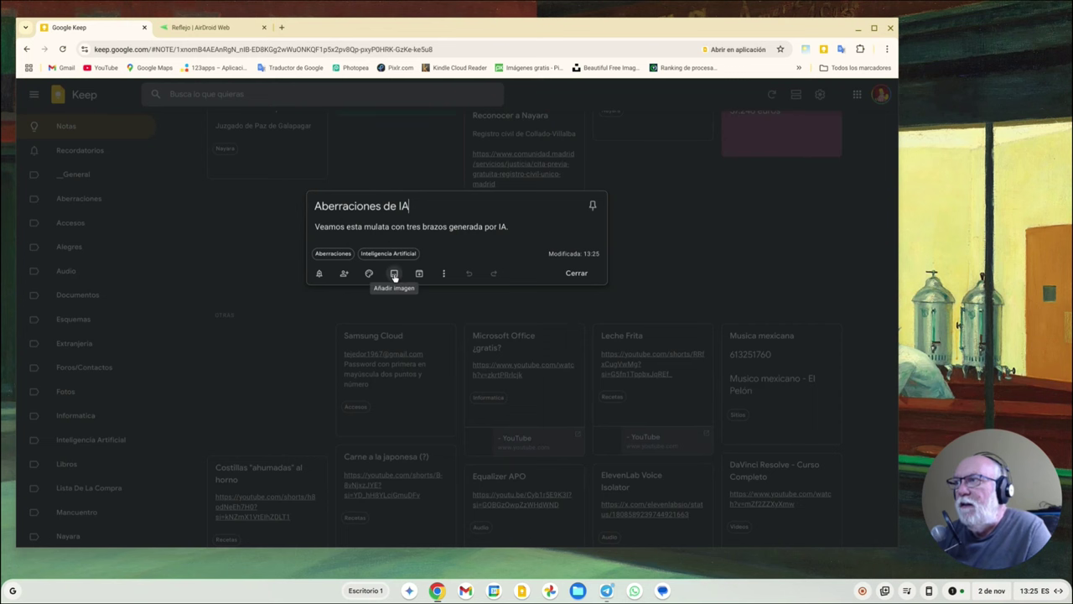
{"action": "left_click", "coordinate": [394, 274]}
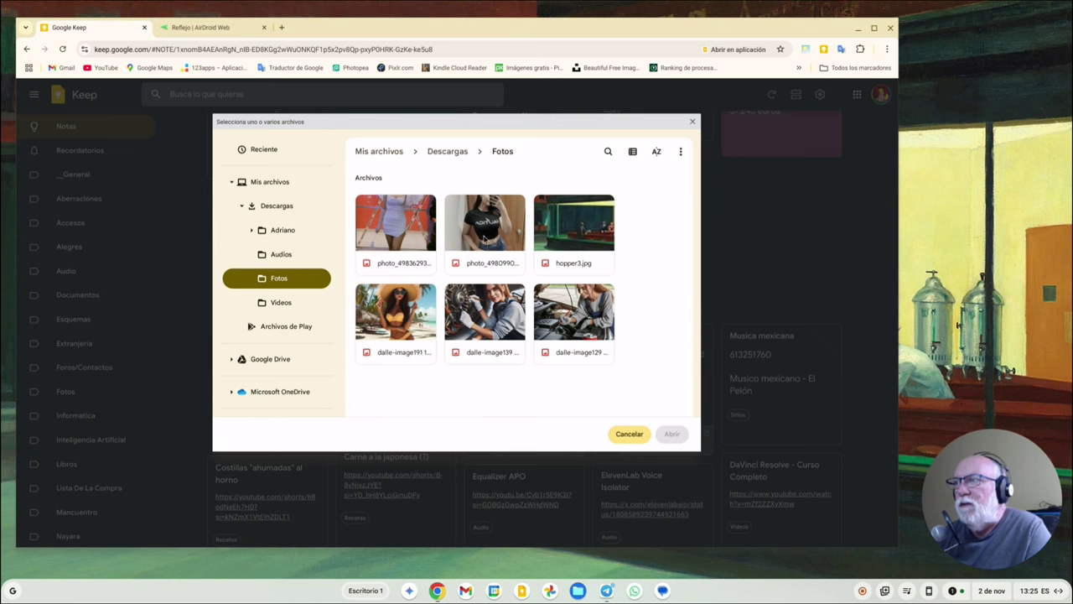
{"action": "left_click", "coordinate": [419, 299]}
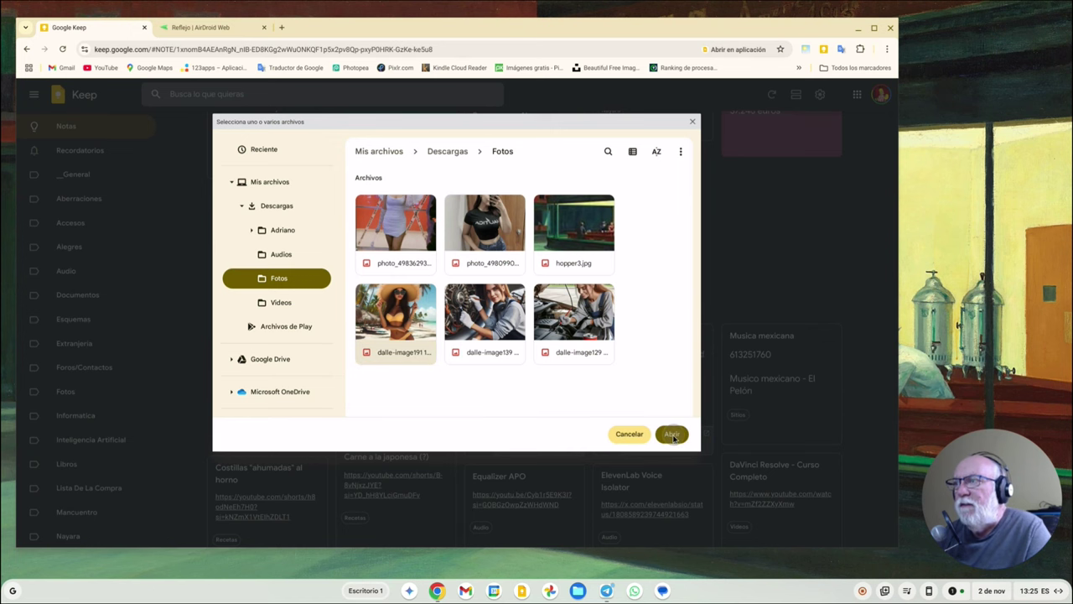
{"action": "left_click", "coordinate": [671, 434]}
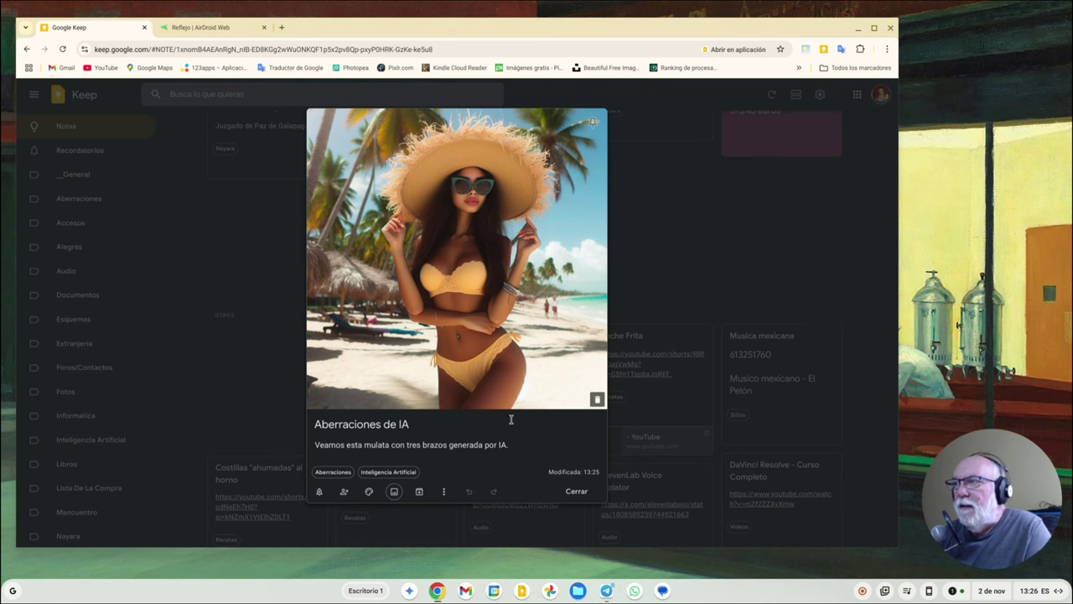
Give the note a burgundy background, close it, and filter by the Aberraciones label.
{"action": "left_click", "coordinate": [370, 492]}
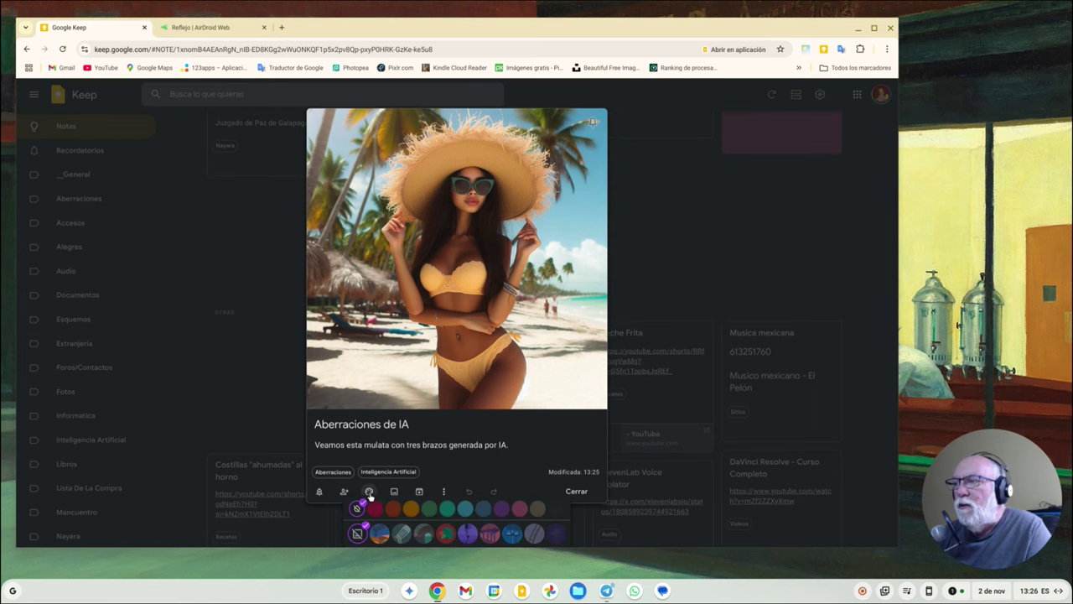
{"action": "left_click", "coordinate": [375, 508]}
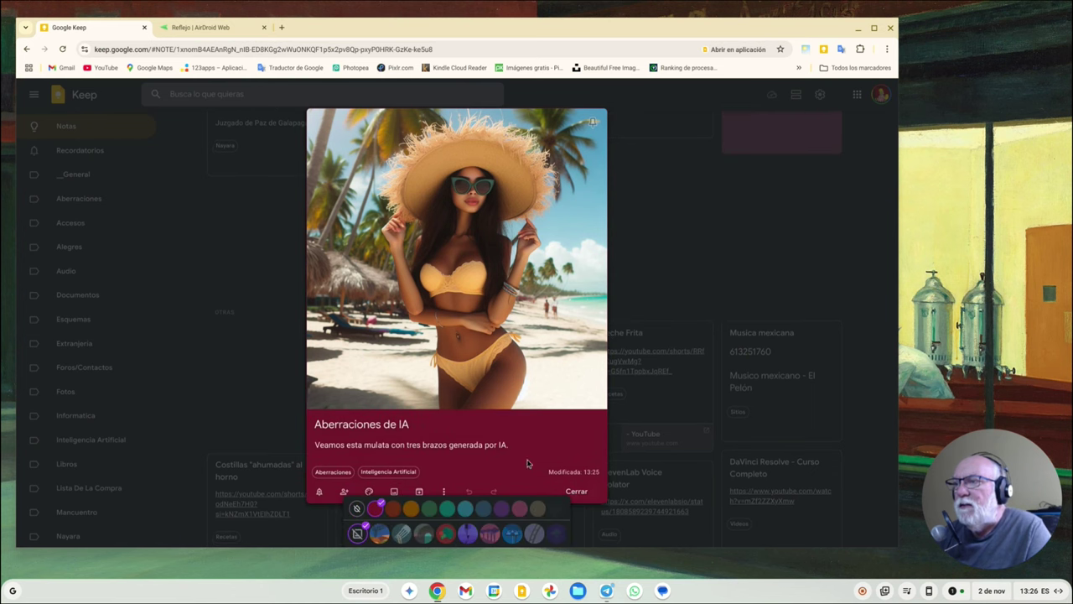
{"action": "left_click", "coordinate": [579, 493]}
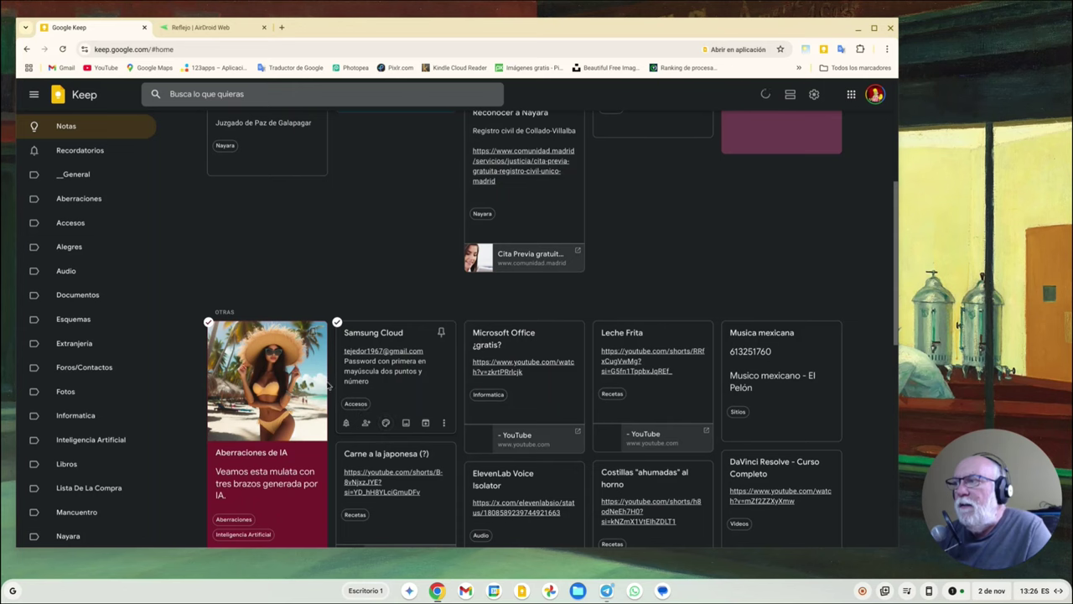
{"action": "scroll", "coordinate": [273, 407], "scroll_direction": "down", "scroll_amount": 1}
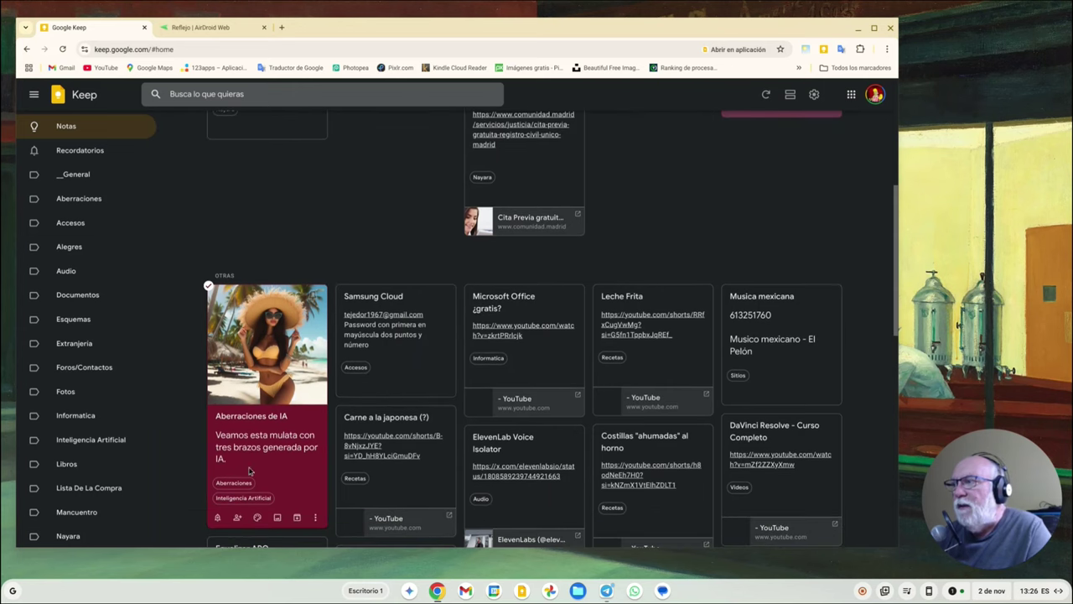
{"action": "left_click", "coordinate": [77, 201]}
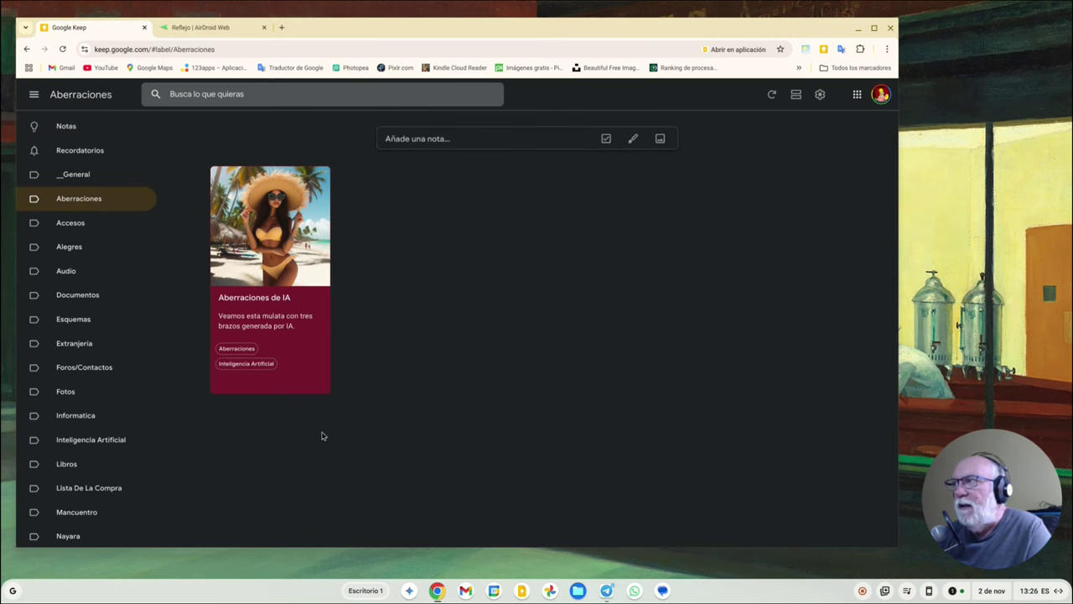
From the Inteligencia Artificial view, drop the AI note's Aberraciones chip, then view the now-empty Aberraciones label.
{"action": "left_click", "coordinate": [95, 436]}
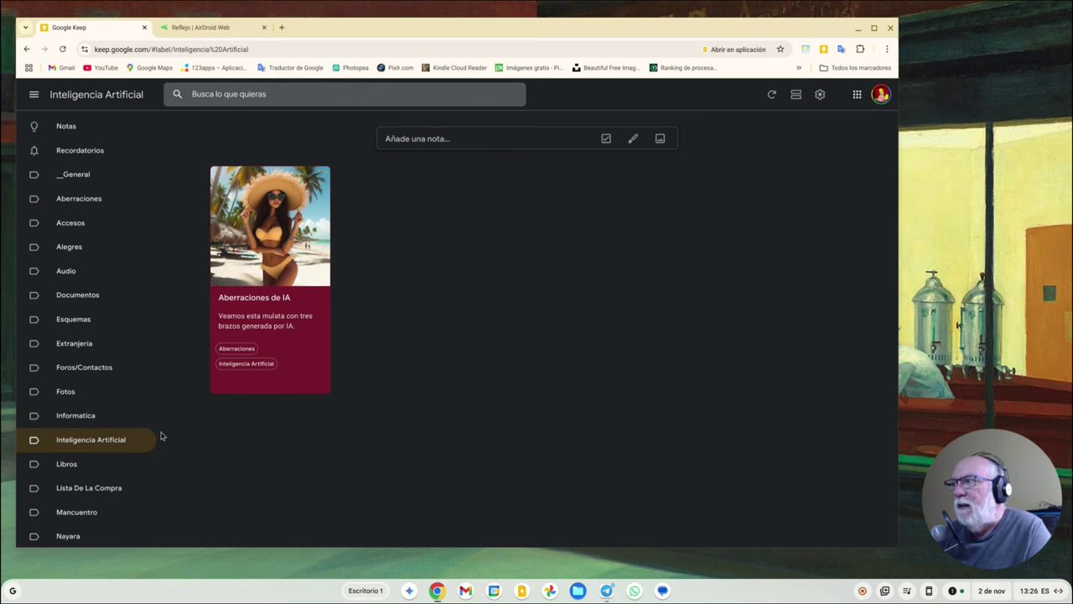
{"action": "left_click", "coordinate": [90, 416]}
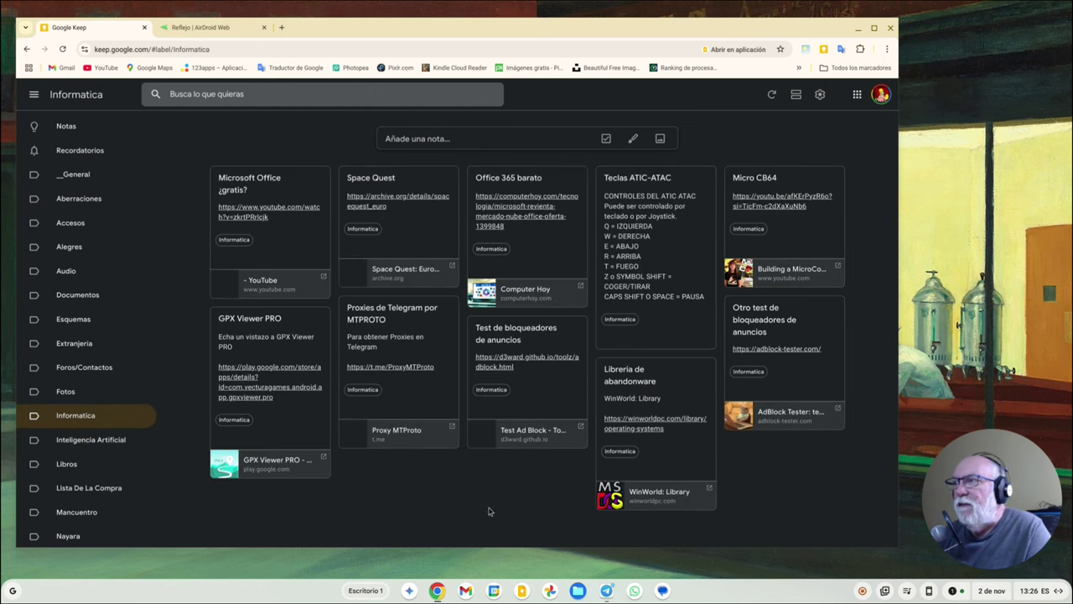
{"action": "left_click", "coordinate": [113, 441]}
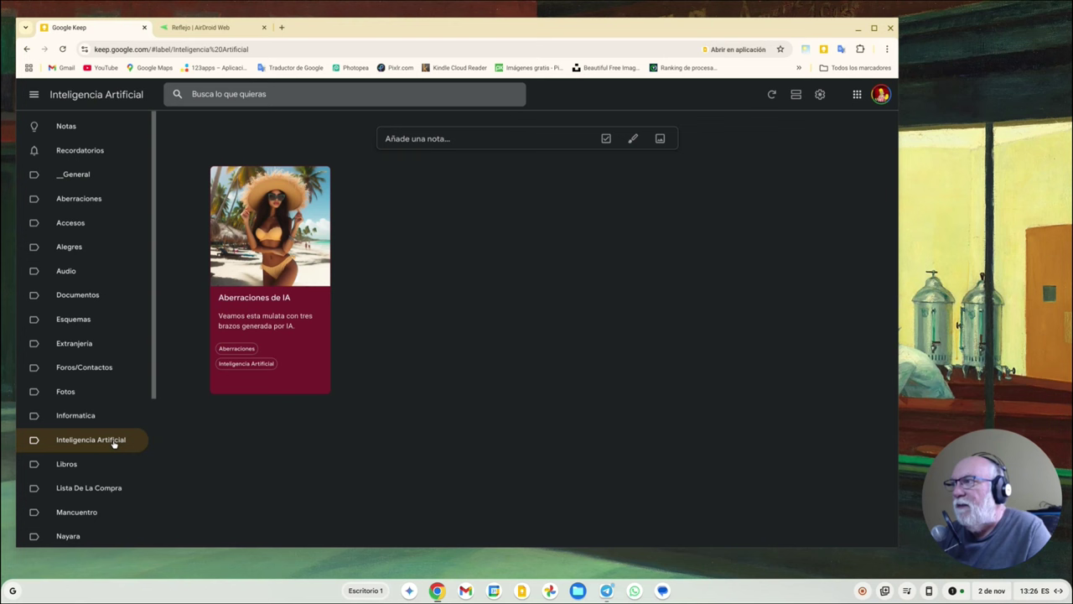
{"action": "mouse_move", "coordinate": [252, 350]}
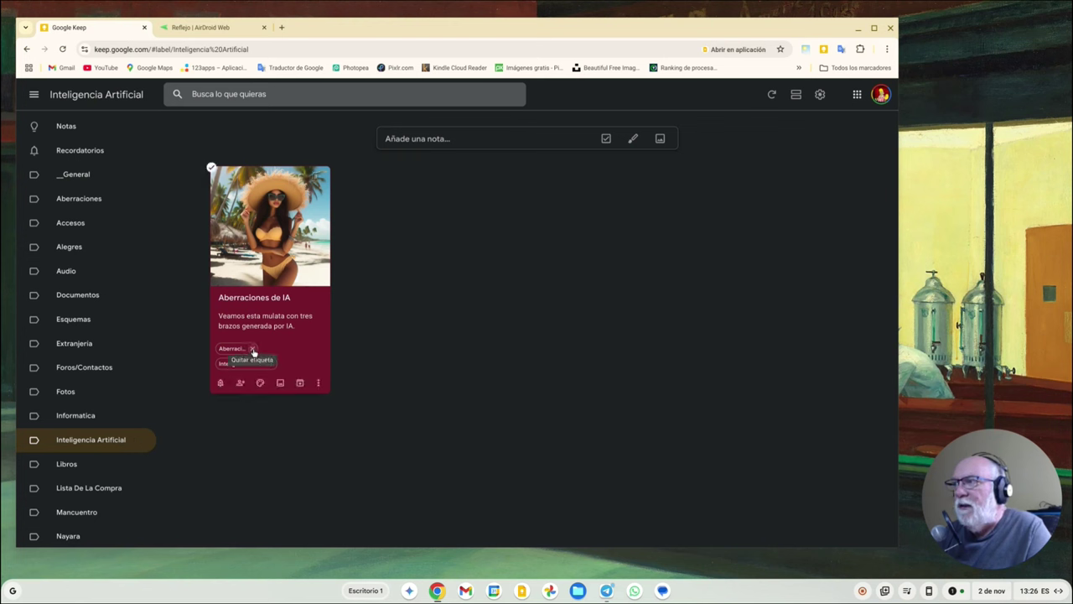
{"action": "left_click", "coordinate": [253, 349]}
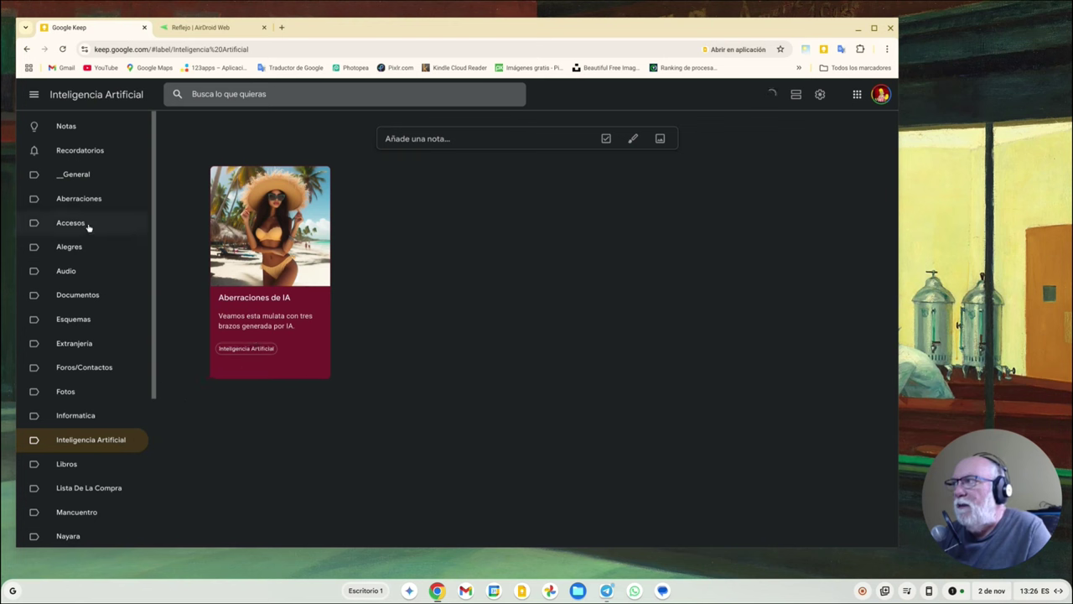
{"action": "left_click", "coordinate": [90, 200]}
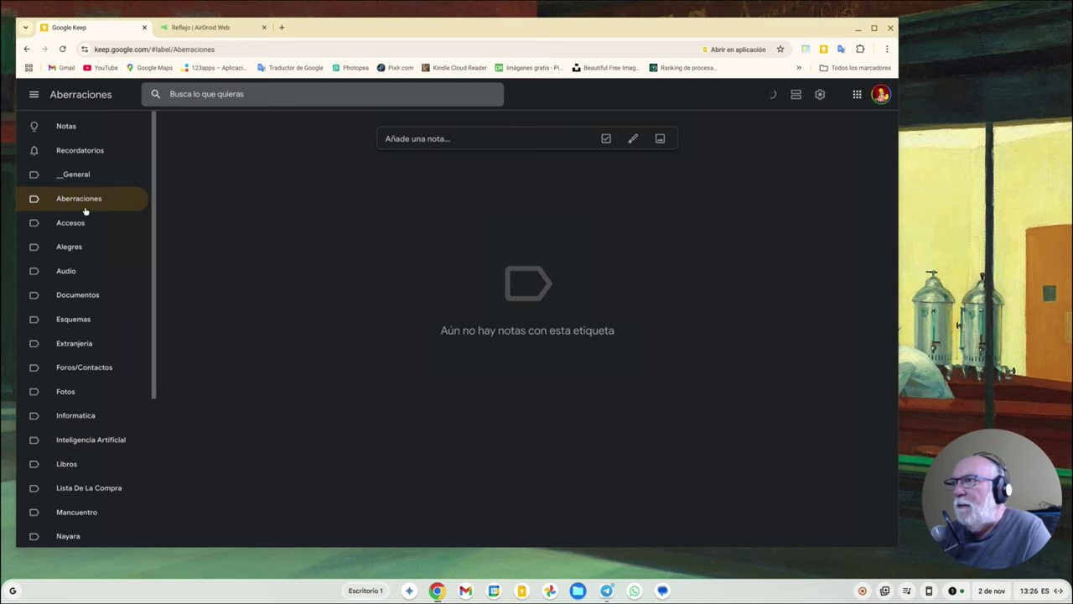
{"action": "right_click", "coordinate": [88, 204]}
{"action": "key", "text": "Escape"}
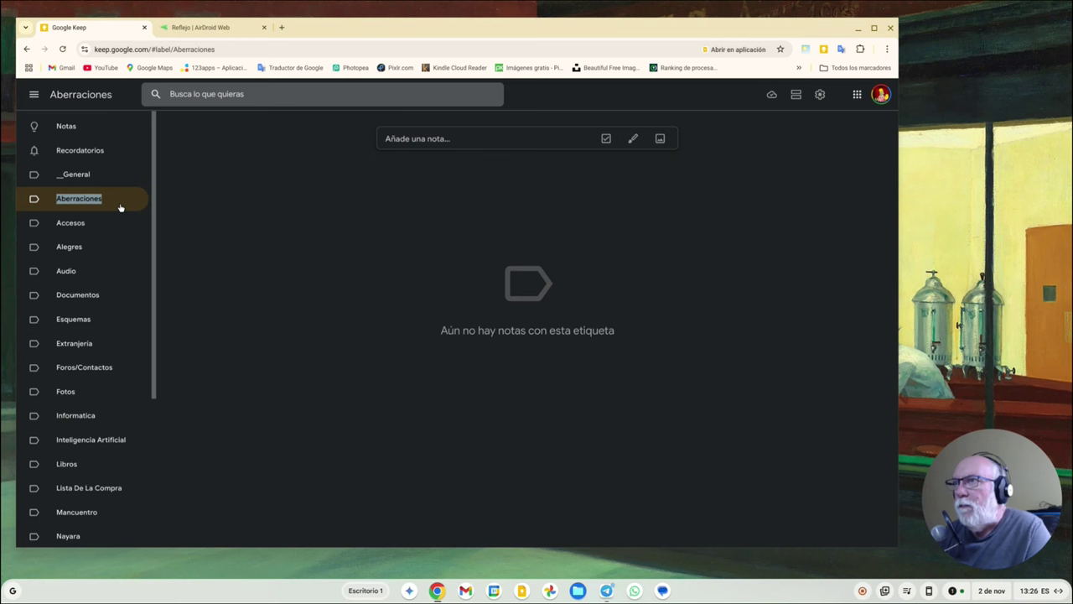
Return to all Notas, switch to list view, then back to grid view.
{"action": "left_click", "coordinate": [820, 95]}
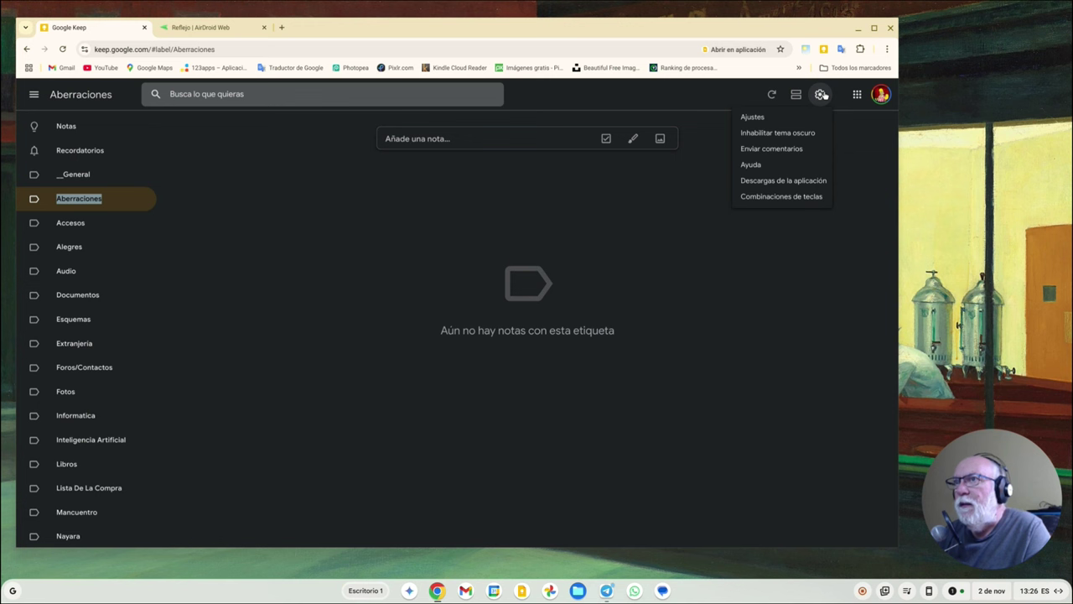
{"action": "left_click", "coordinate": [740, 98]}
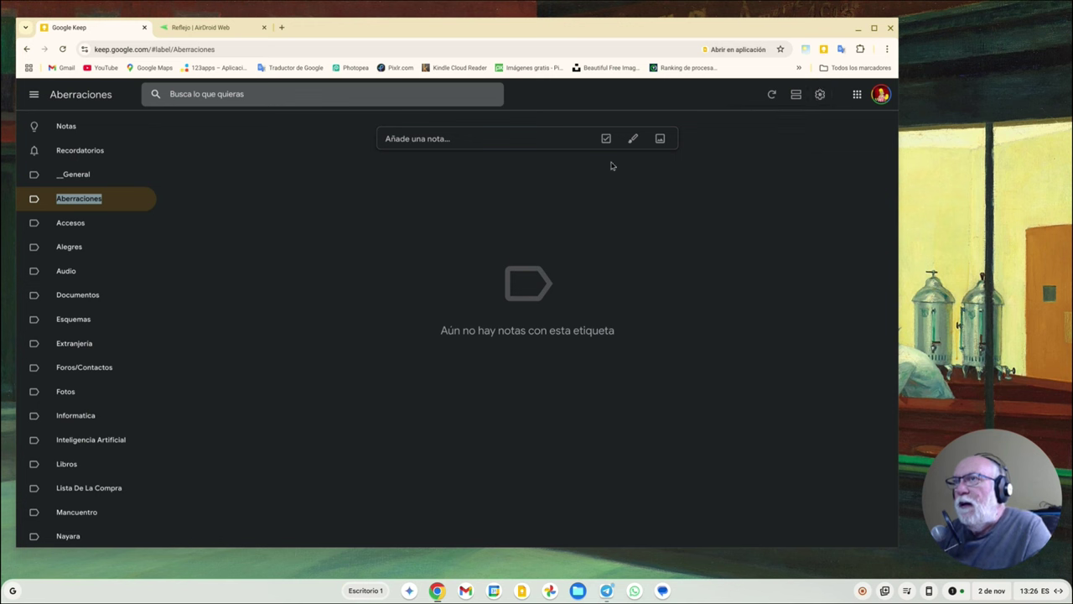
{"action": "left_click", "coordinate": [84, 131]}
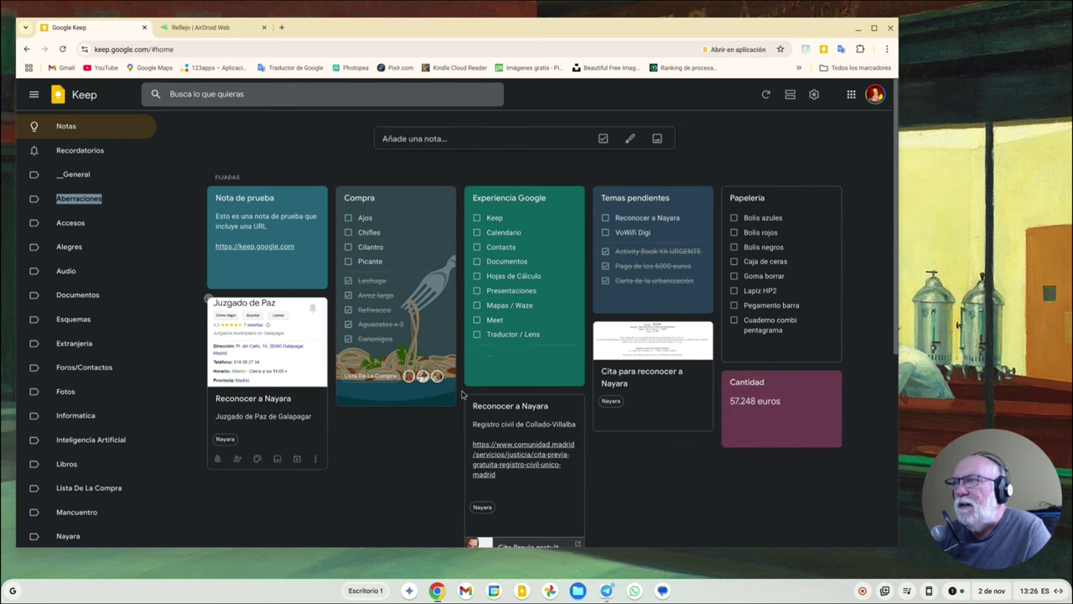
{"action": "left_click", "coordinate": [789, 99]}
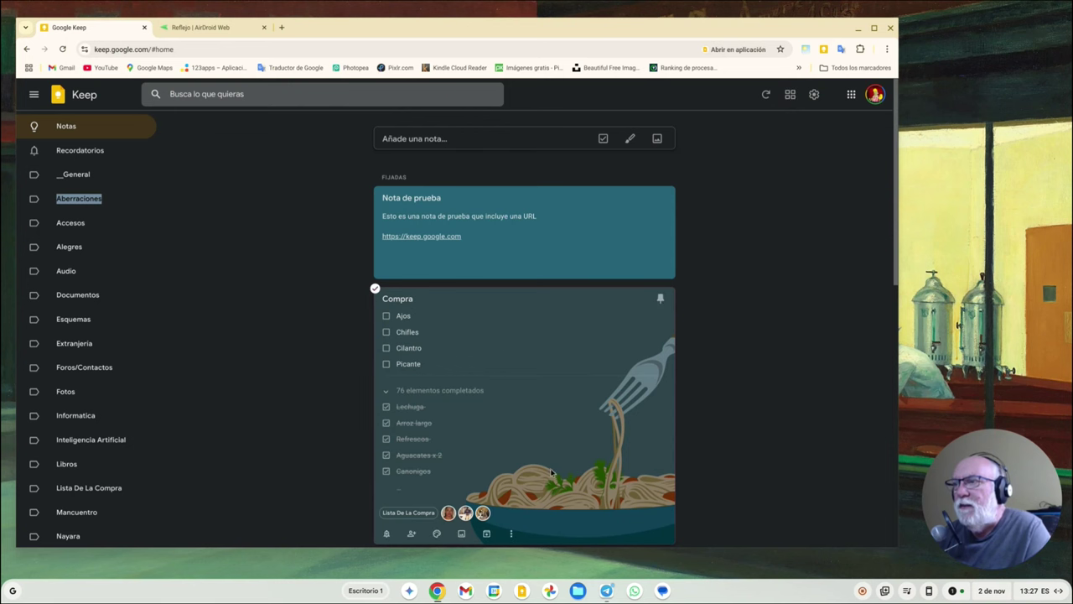
{"action": "scroll", "coordinate": [560, 352], "scroll_direction": "down", "scroll_amount": 2}
{"action": "scroll", "coordinate": [561, 351], "scroll_direction": "up", "scroll_amount": 2}
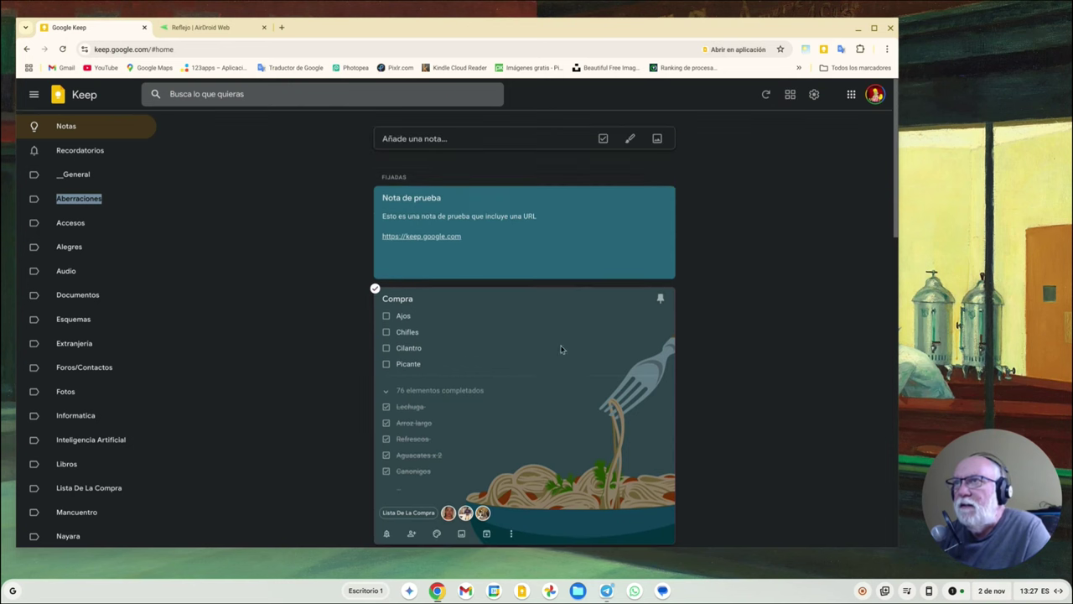
{"action": "left_click", "coordinate": [790, 93]}
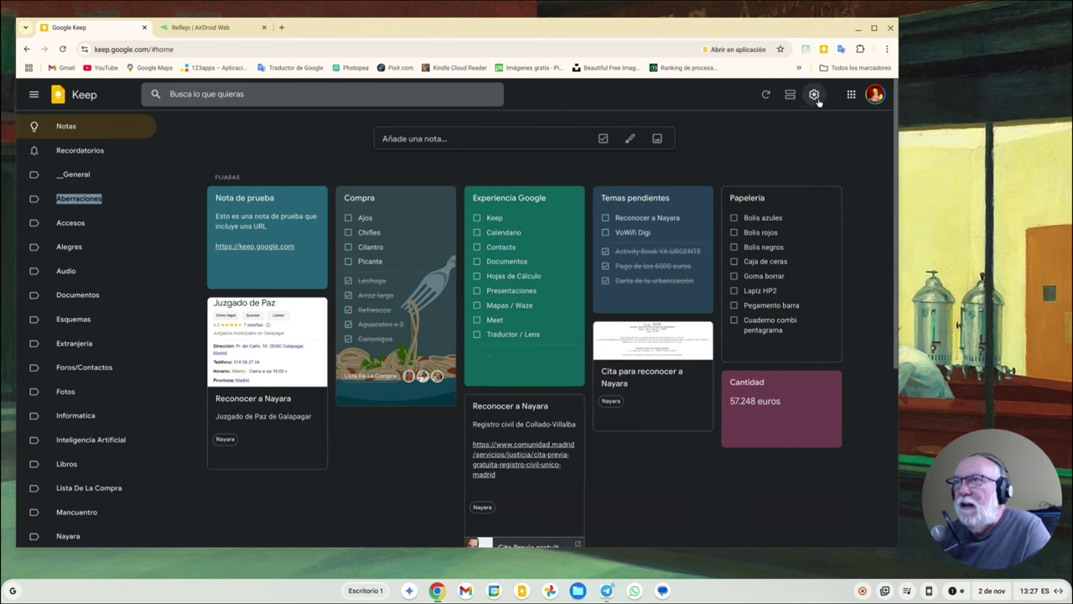
Open Keep's Ajustes twice and cancel both times without changing anything.
{"action": "left_click", "coordinate": [814, 95]}
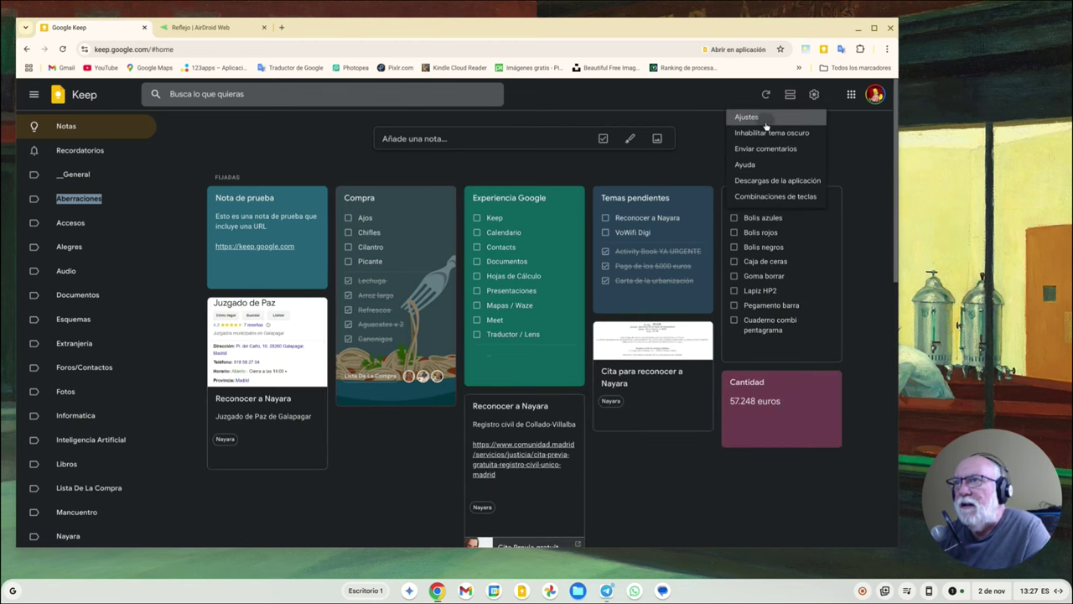
{"action": "left_click", "coordinate": [746, 116]}
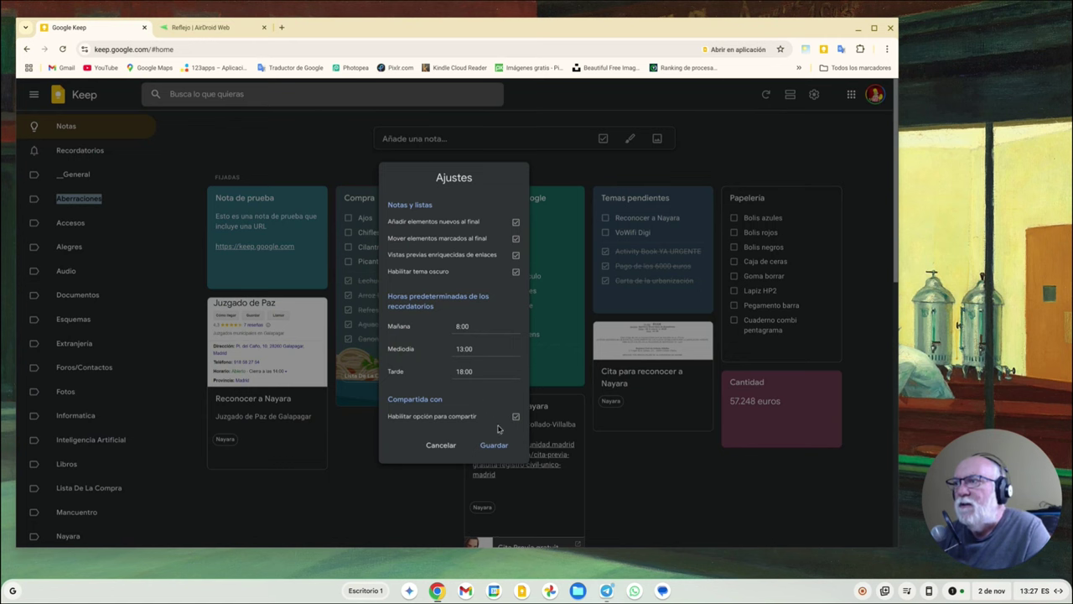
{"action": "left_click", "coordinate": [442, 445]}
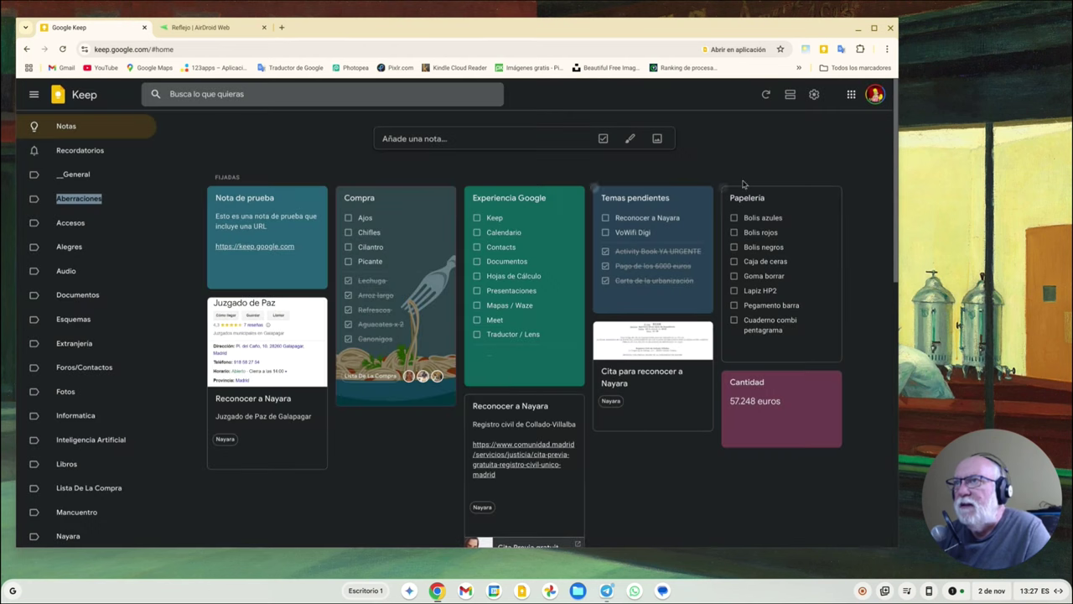
{"action": "left_click", "coordinate": [814, 95]}
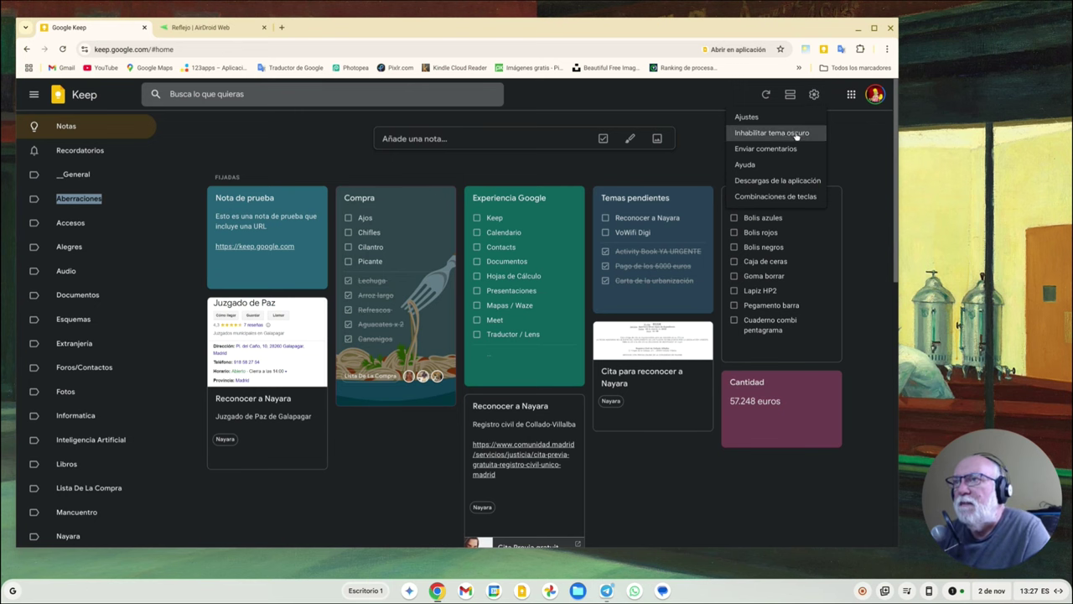
{"action": "left_click", "coordinate": [772, 117]}
{"action": "left_click", "coordinate": [752, 132]}
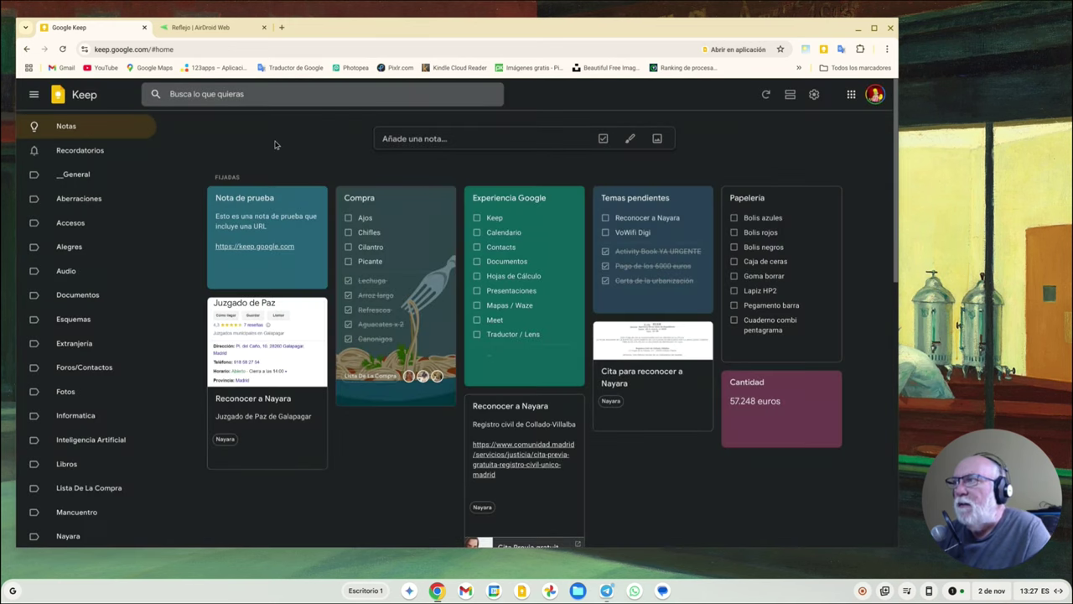
Write a new note 'Otra aberración' asking '¿Para qué usas un tenedor en una turbina de un avión?'.
{"action": "left_click", "coordinate": [443, 139]}
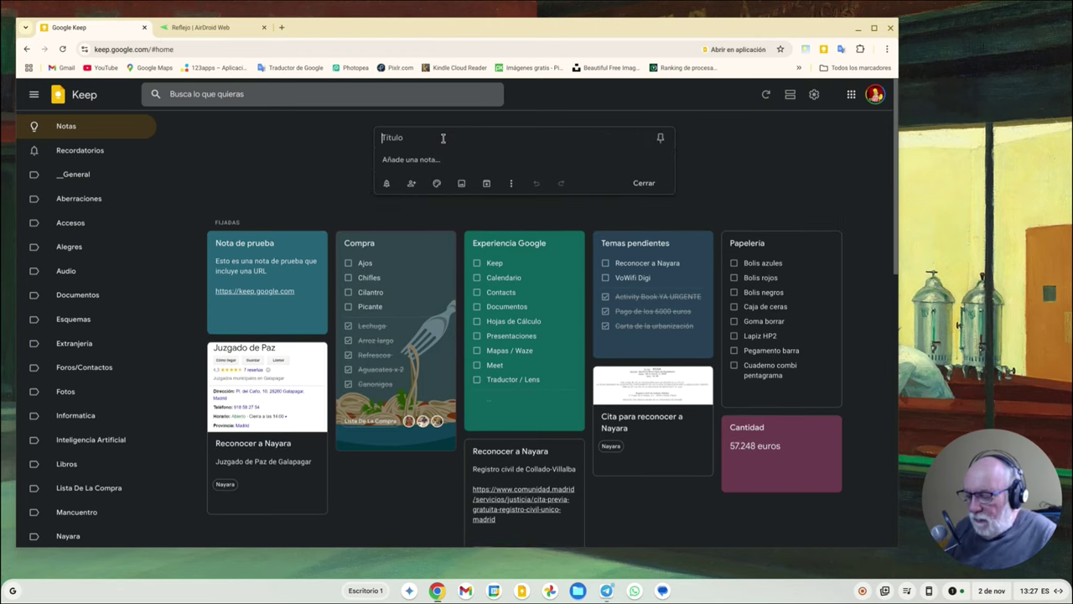
{"action": "type", "text": "G"}
{"action": "type", "text": "a aberraci"}
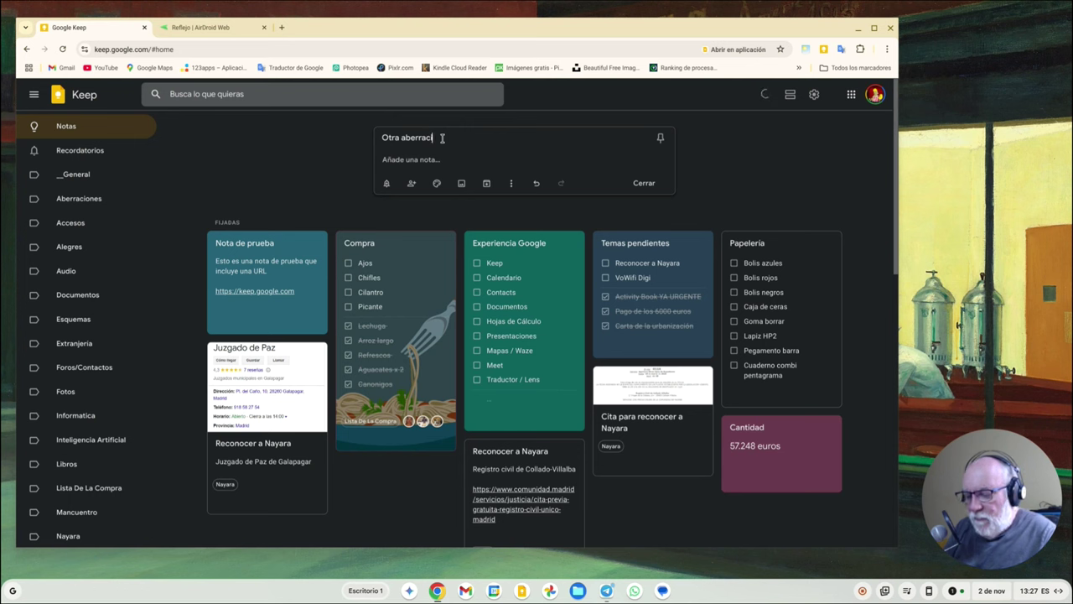
{"action": "type", "text": "ón"}
{"action": "left_click", "coordinate": [405, 160]}
{"action": "type", "text": "¿Para que usas un"}
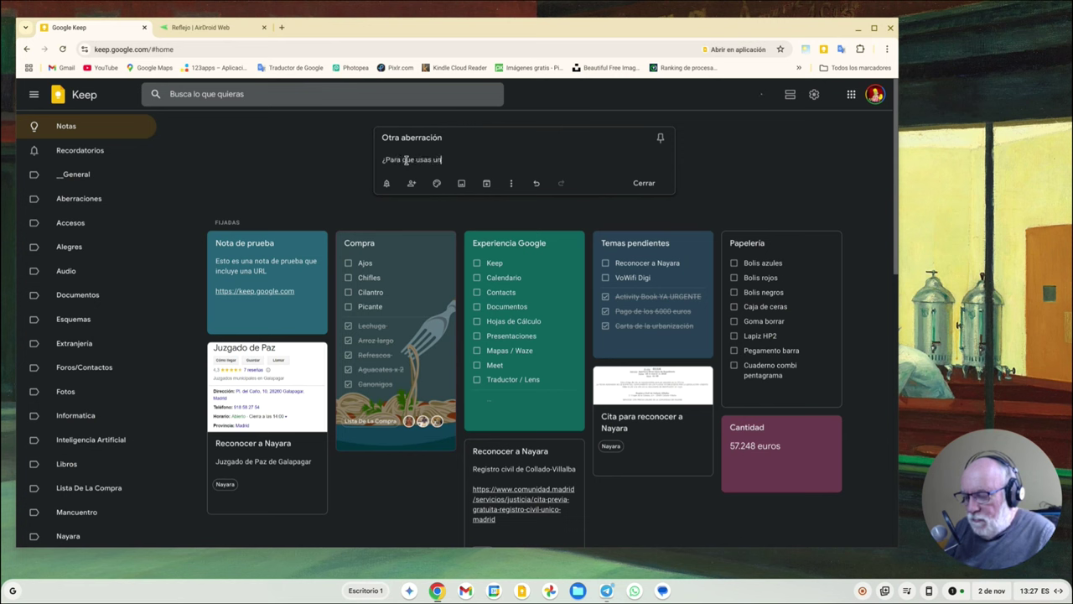
{"action": "type", "text": " tenedor en un"}
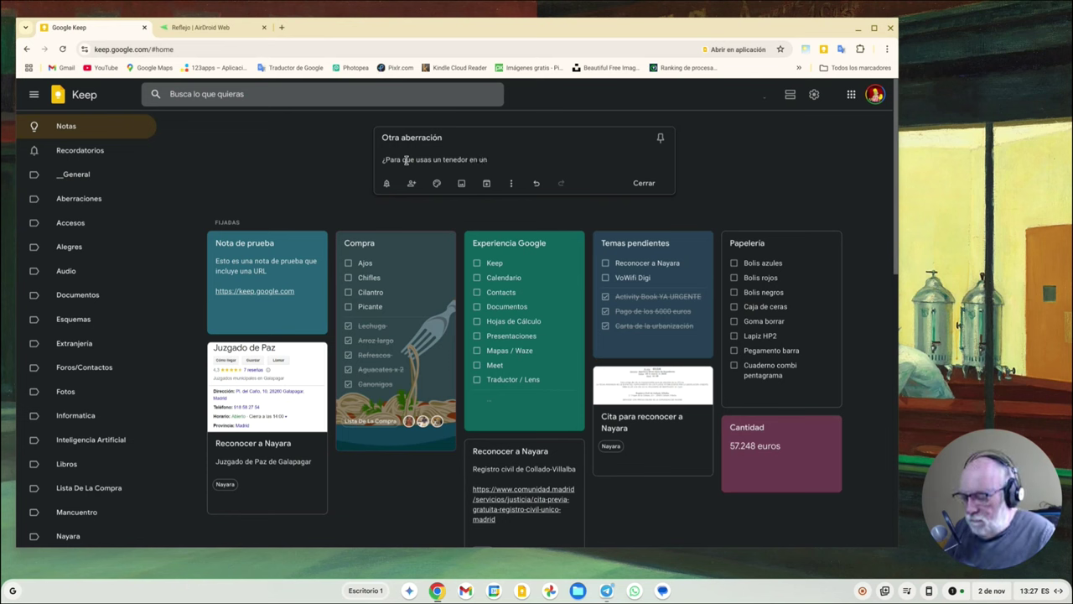
{"action": "type", "text": " a"}
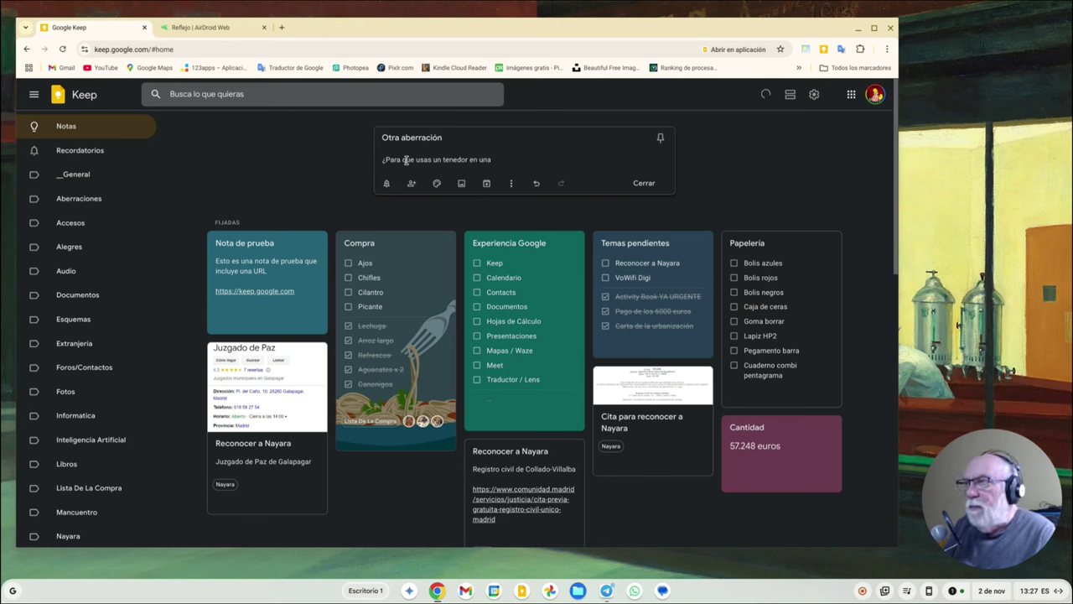
{"action": "type", "text": " turbina de u"}
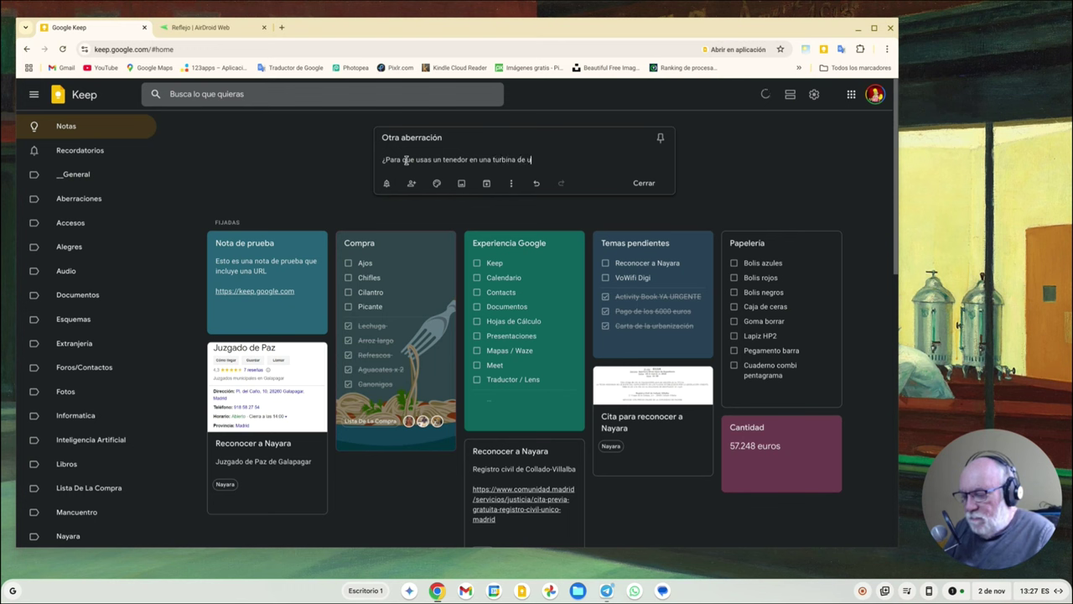
{"action": "type", "text": "n avión"}
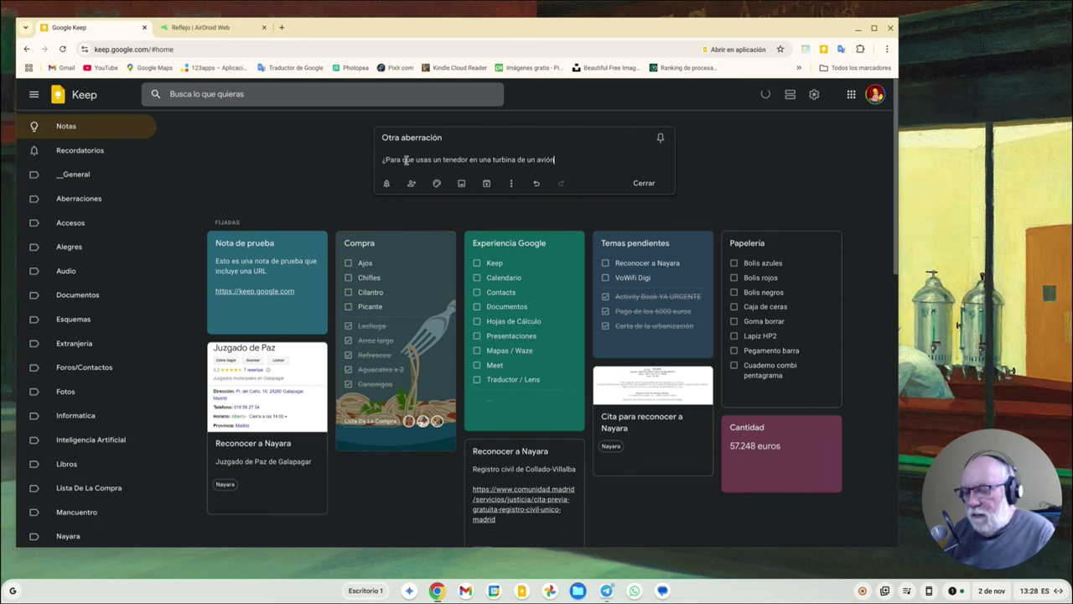
{"action": "type", "text": "?"}
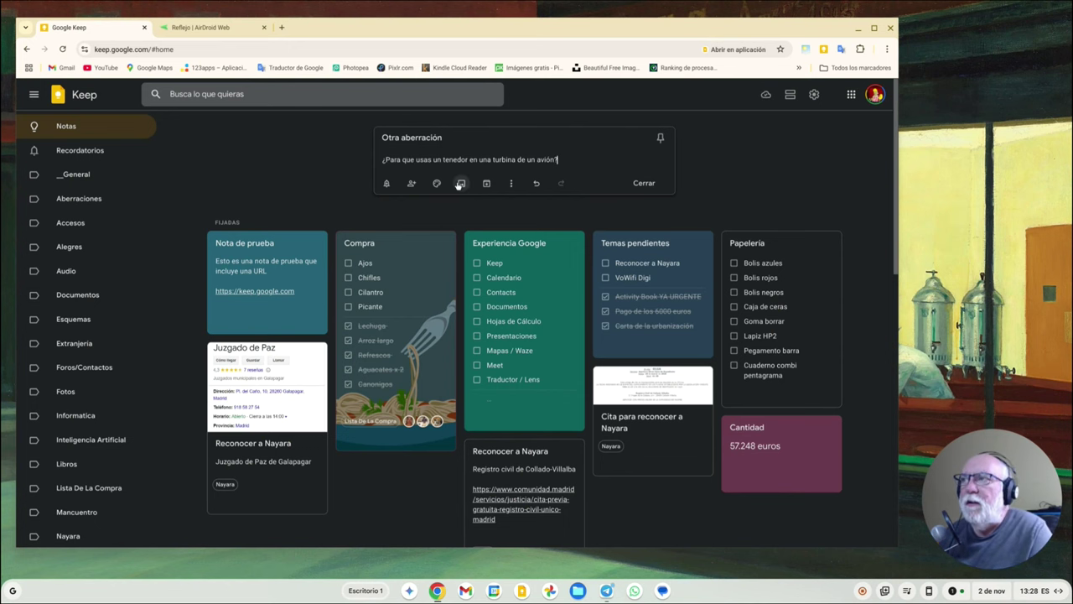
Insert the dalle picture of a woman fixing a jet engine from Fotos into the note.
{"action": "left_click", "coordinate": [460, 183]}
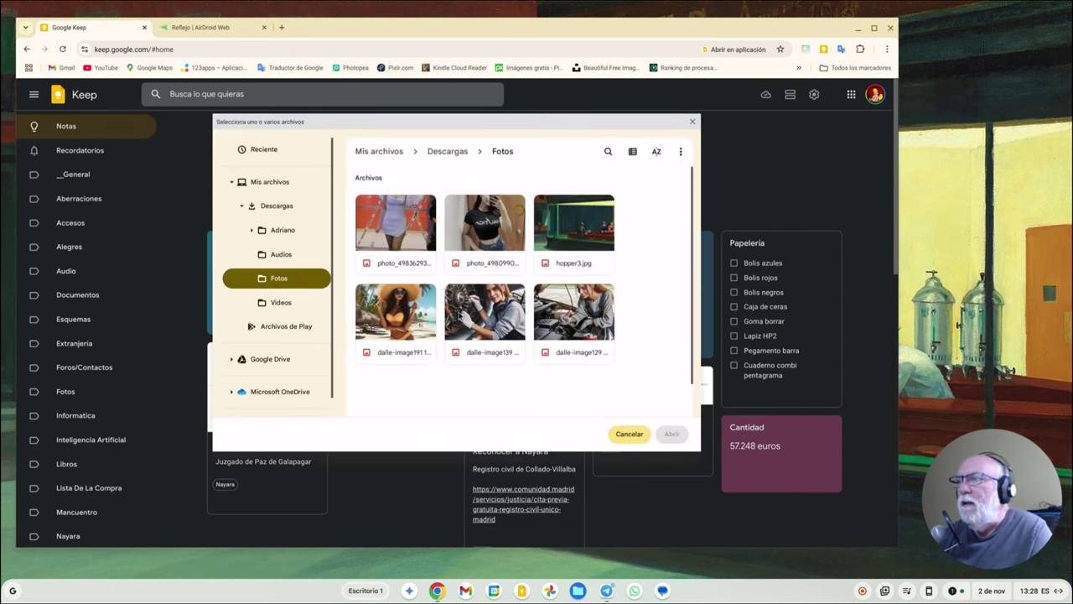
{"action": "left_click", "coordinate": [477, 321]}
{"action": "left_click", "coordinate": [672, 433]}
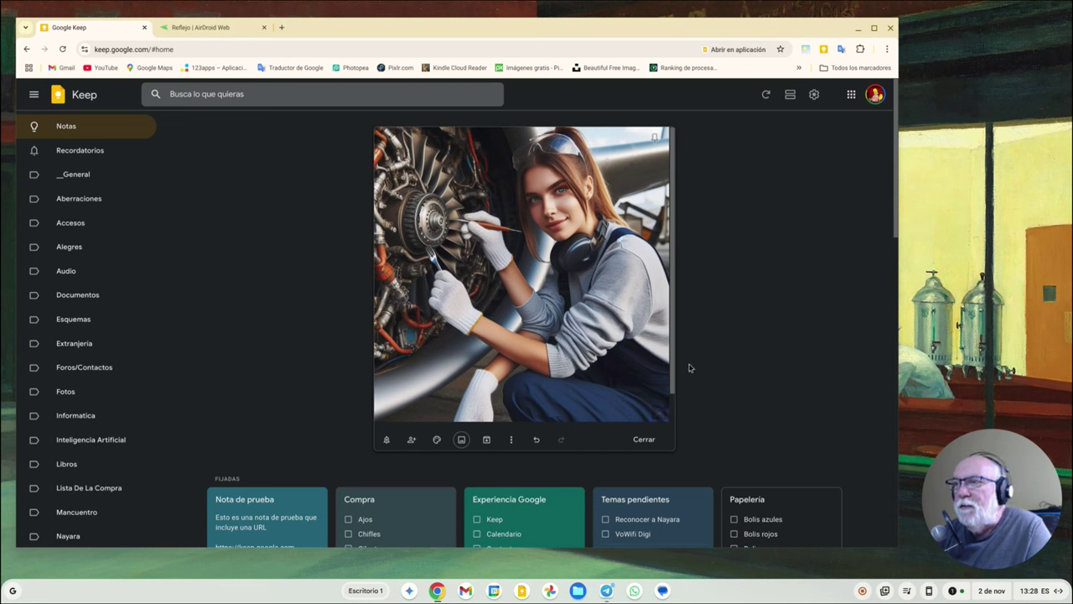
Colour the Otra aberración note blue, tag it Inteligencia Artificial, and close it.
{"action": "left_click", "coordinate": [437, 441]}
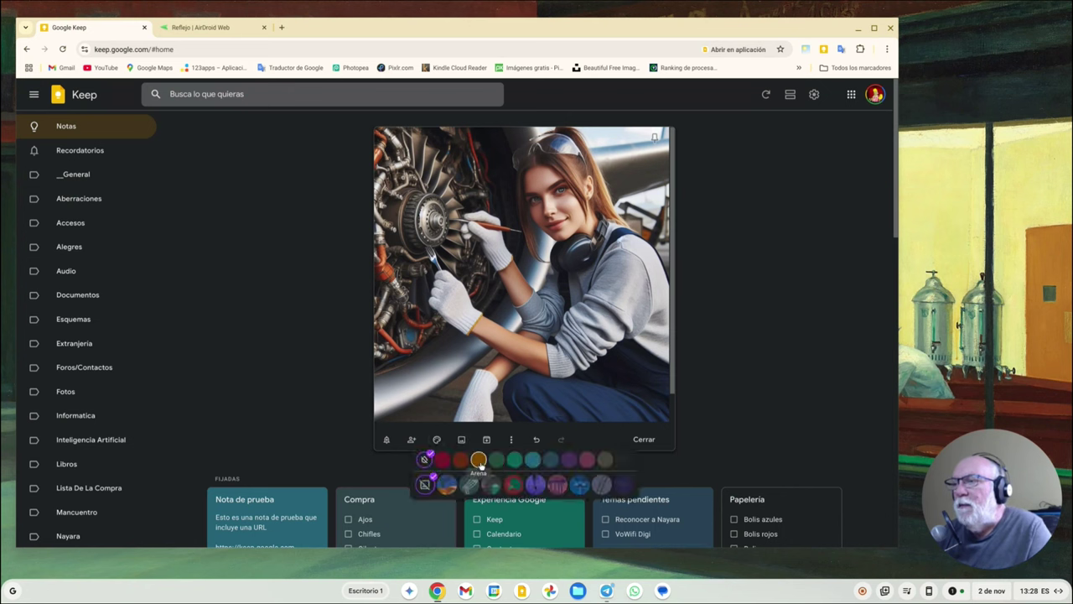
{"action": "left_click", "coordinate": [533, 459]}
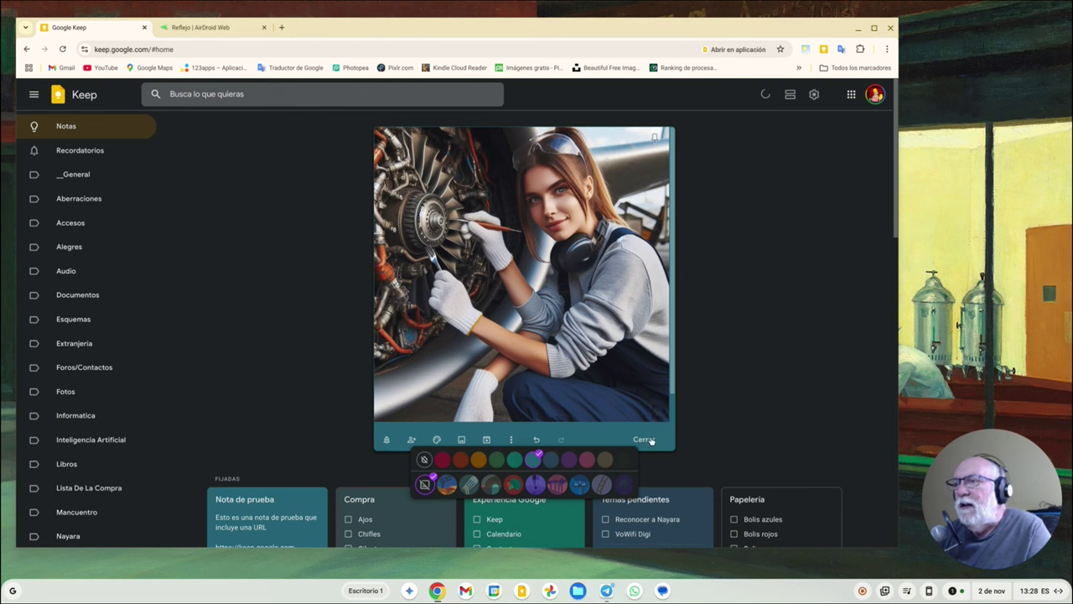
{"action": "left_click", "coordinate": [511, 439]}
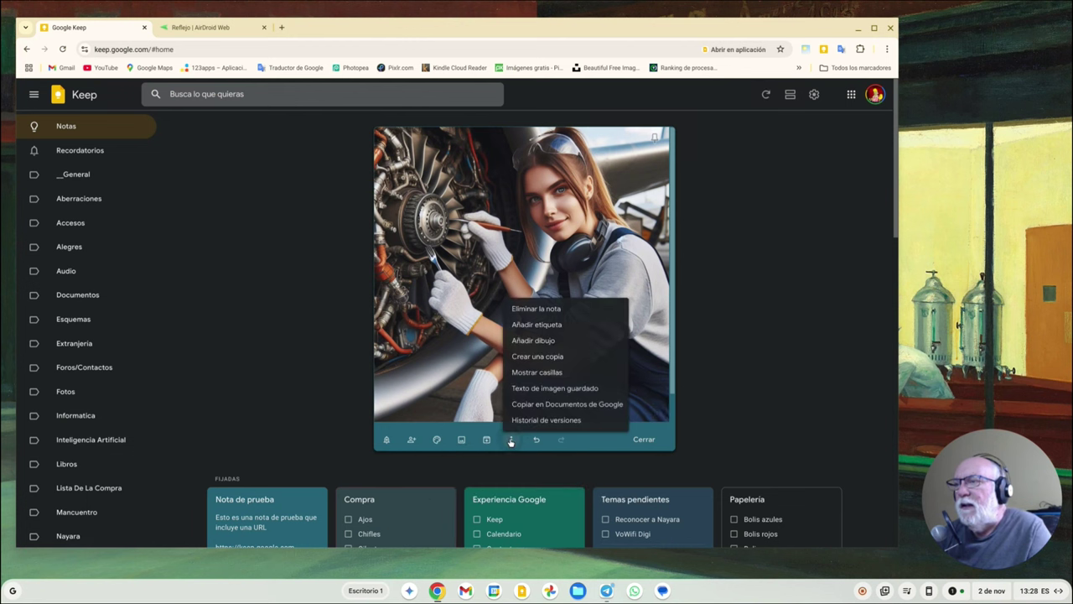
{"action": "left_click", "coordinate": [557, 325]}
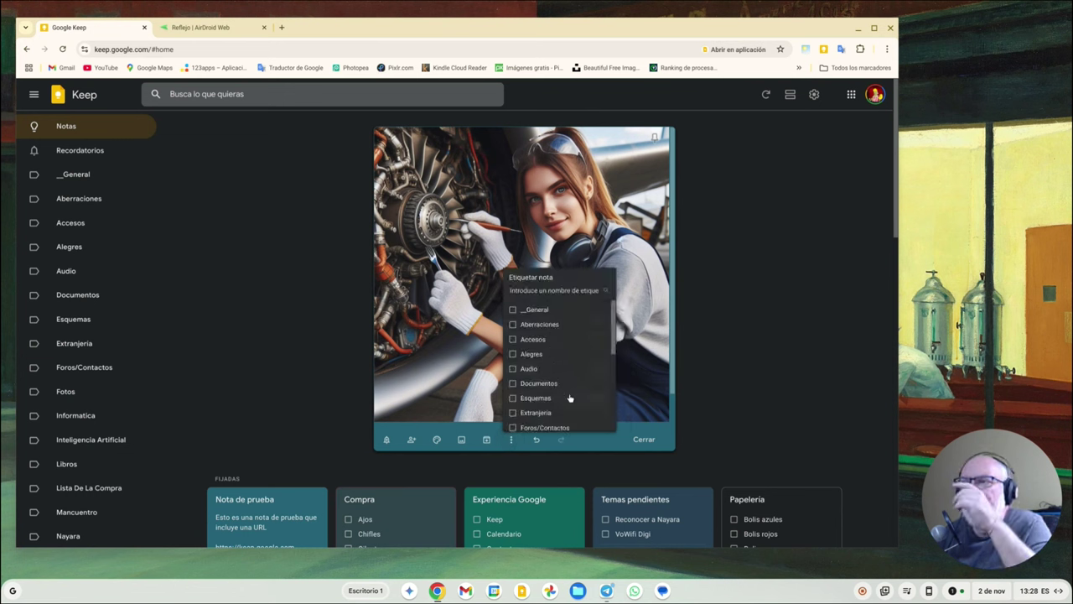
{"action": "scroll", "coordinate": [593, 399], "scroll_direction": "down", "scroll_amount": 1}
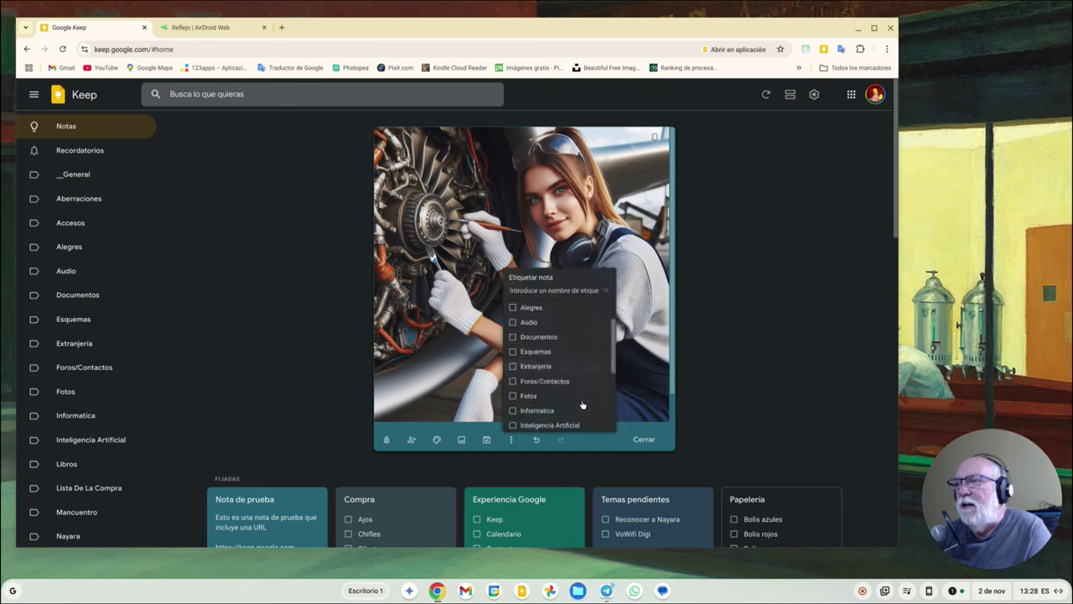
{"action": "scroll", "coordinate": [580, 407], "scroll_direction": "down", "scroll_amount": 2}
{"action": "left_click", "coordinate": [513, 420]}
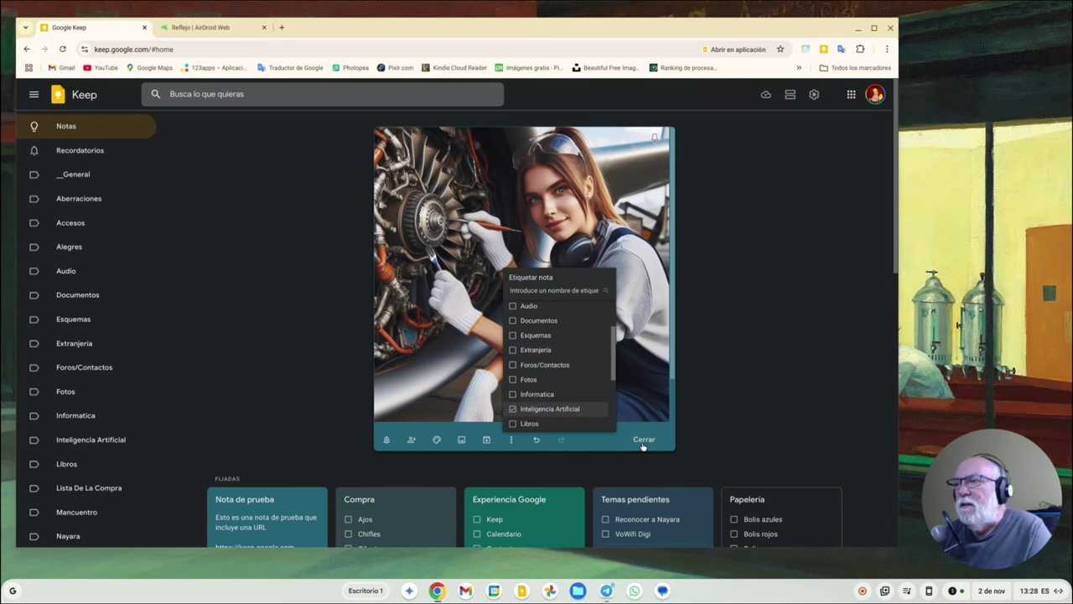
{"action": "left_click", "coordinate": [643, 442]}
{"action": "left_click", "coordinate": [643, 442]}
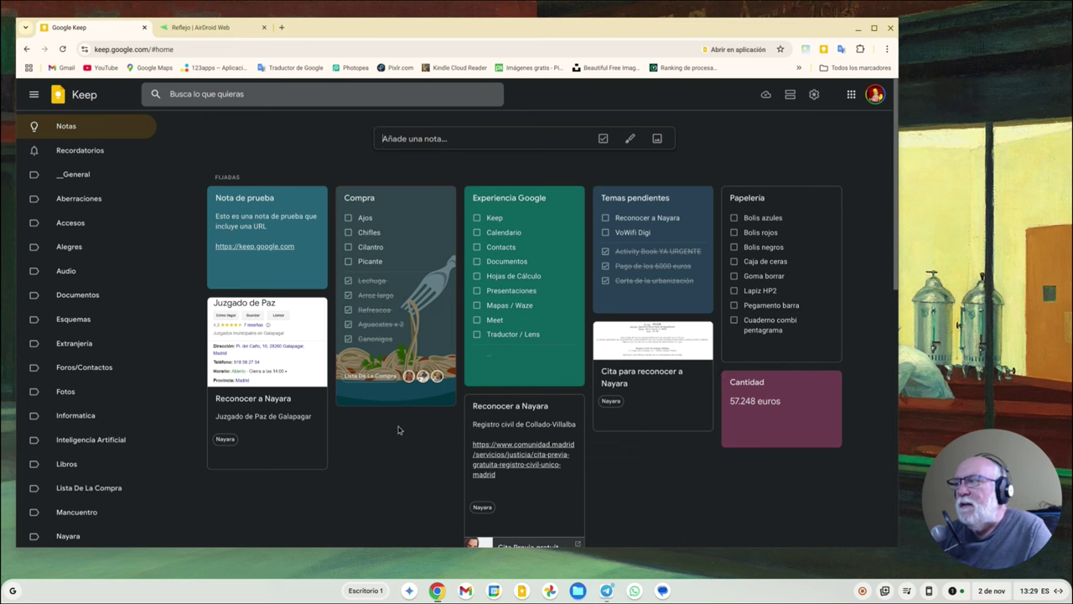
View the Inteligencia Artificial label's notes, then filter the notes to the Recetas label.
{"action": "left_click", "coordinate": [94, 440]}
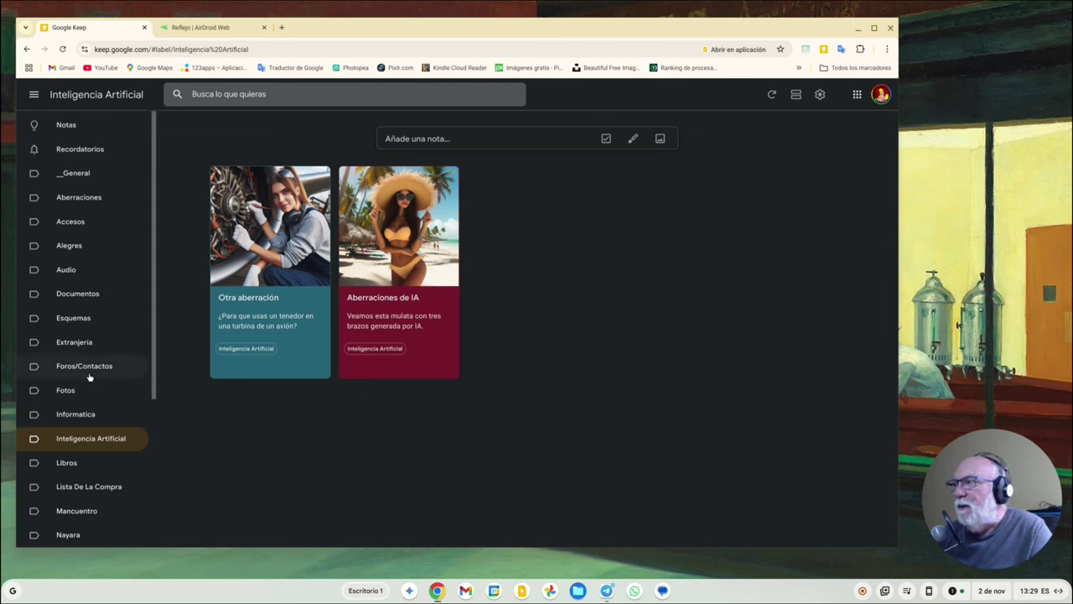
{"action": "scroll", "coordinate": [89, 377], "scroll_direction": "down", "scroll_amount": 2}
{"action": "scroll", "coordinate": [90, 382], "scroll_direction": "down", "scroll_amount": 1}
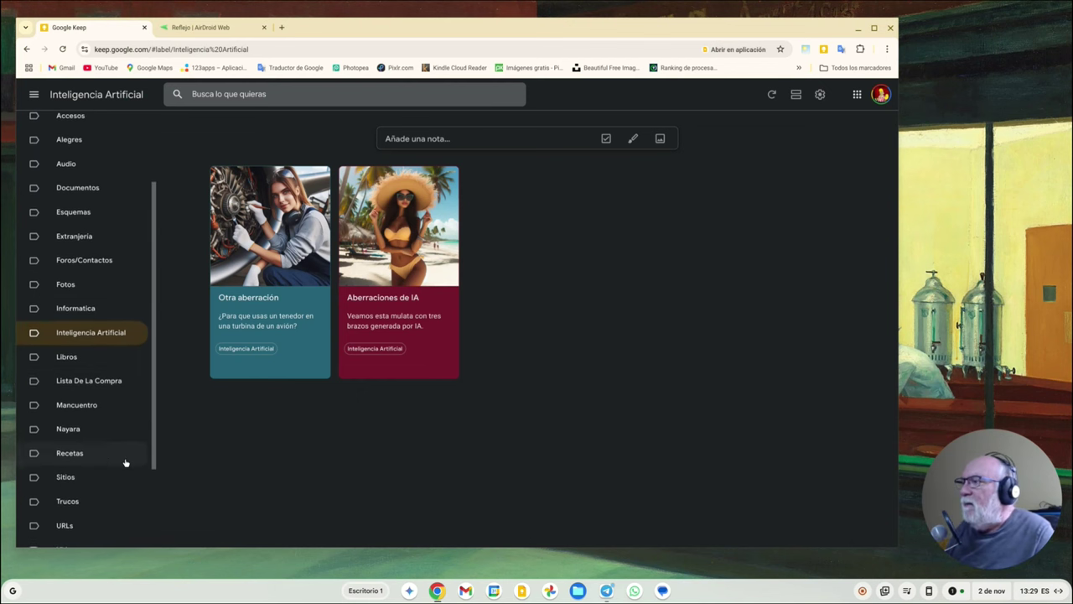
{"action": "left_click", "coordinate": [69, 452]}
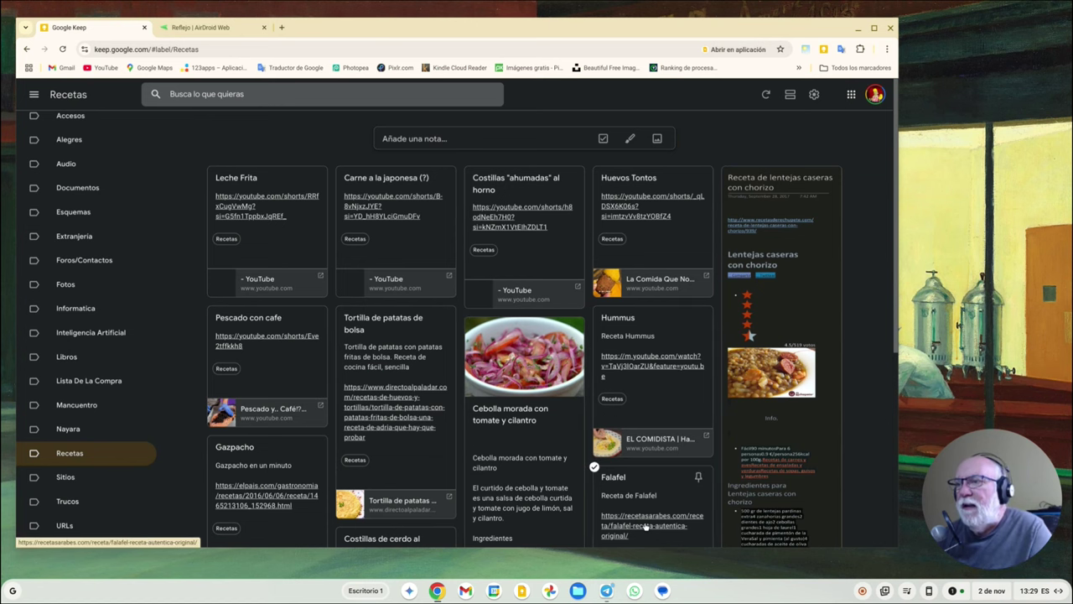
Open the Falafel recipe note and check its linked recipe web page.
{"action": "scroll", "coordinate": [648, 499], "scroll_direction": "down", "scroll_amount": 1}
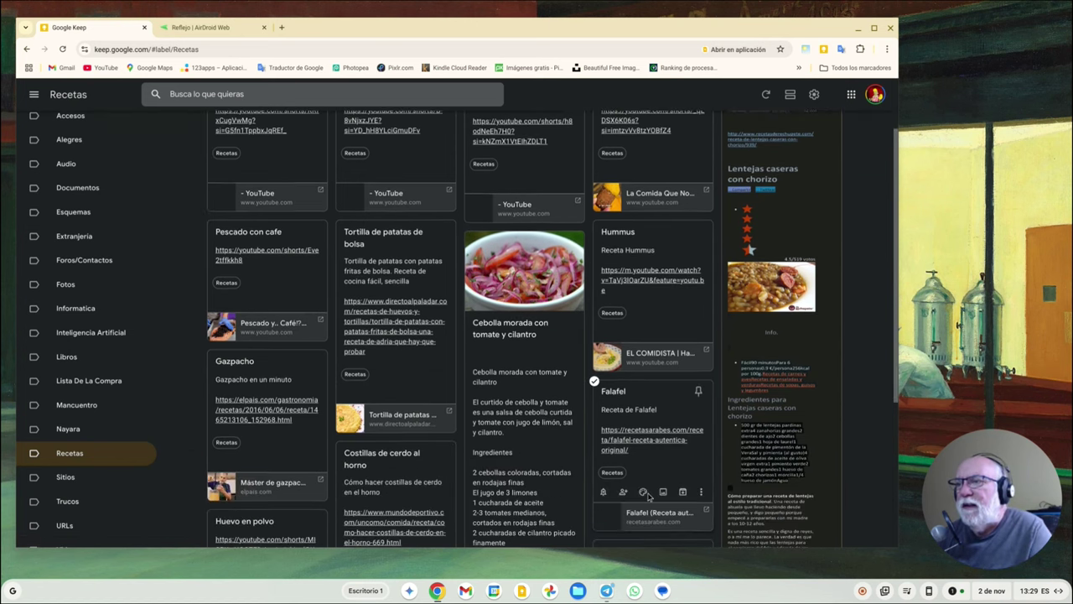
{"action": "left_click", "coordinate": [635, 436]}
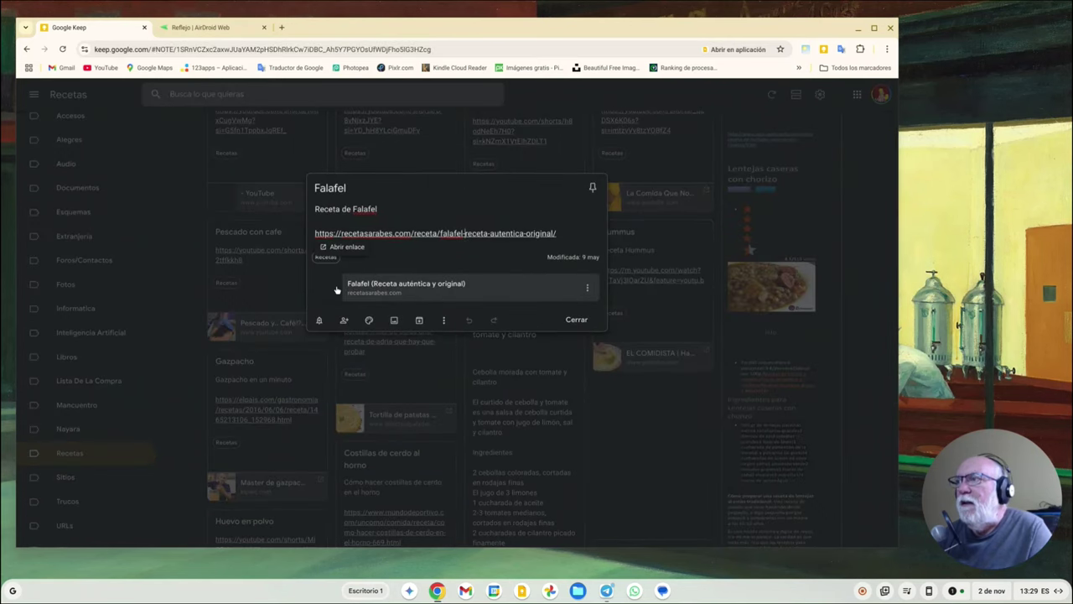
{"action": "left_click", "coordinate": [352, 248]}
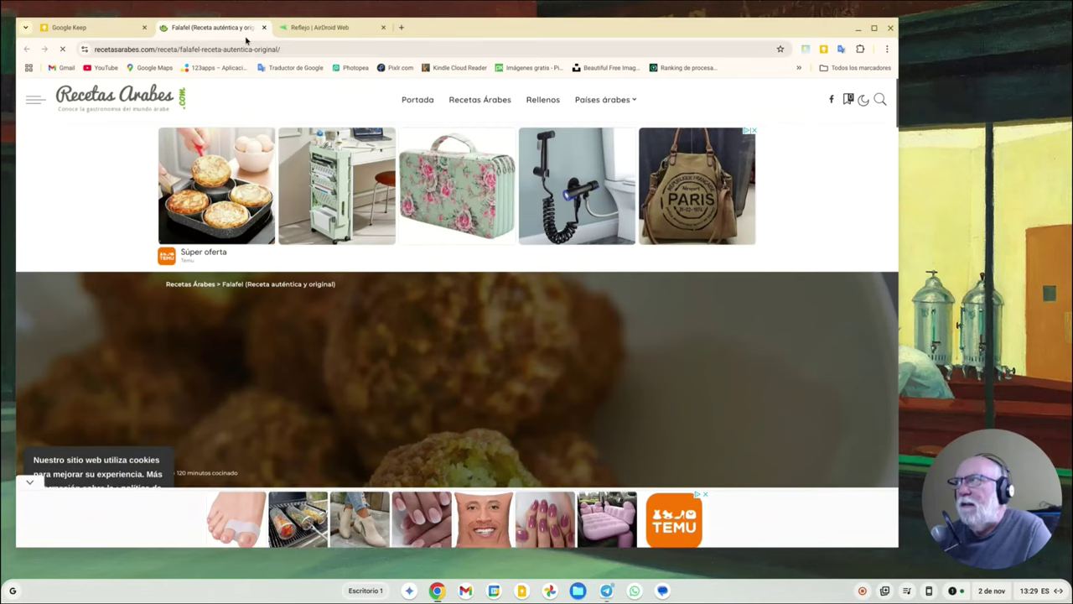
{"action": "left_click", "coordinate": [264, 28]}
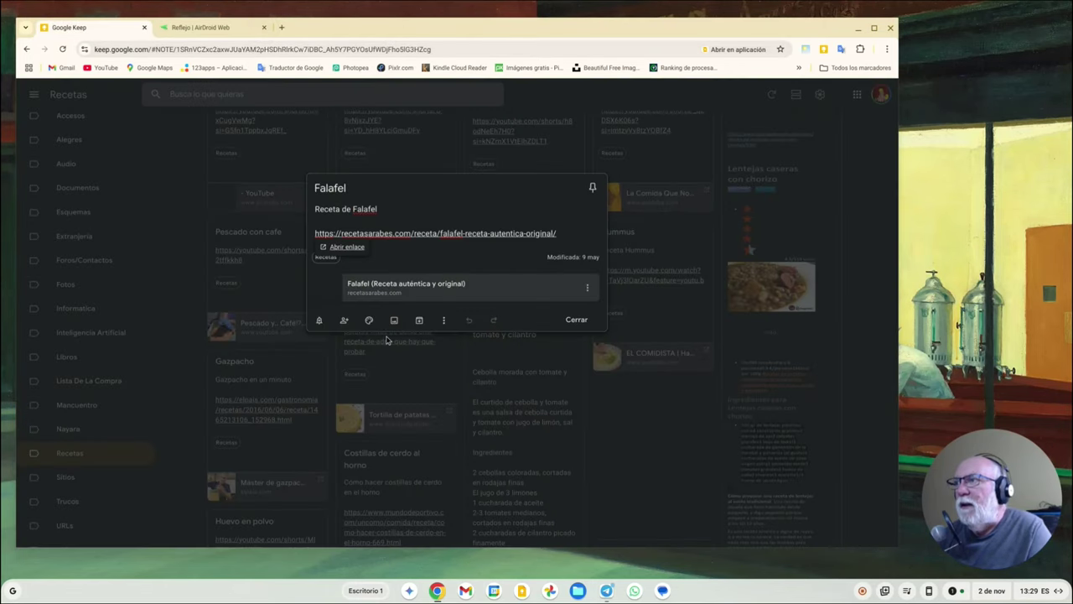
{"action": "left_click", "coordinate": [576, 319]}
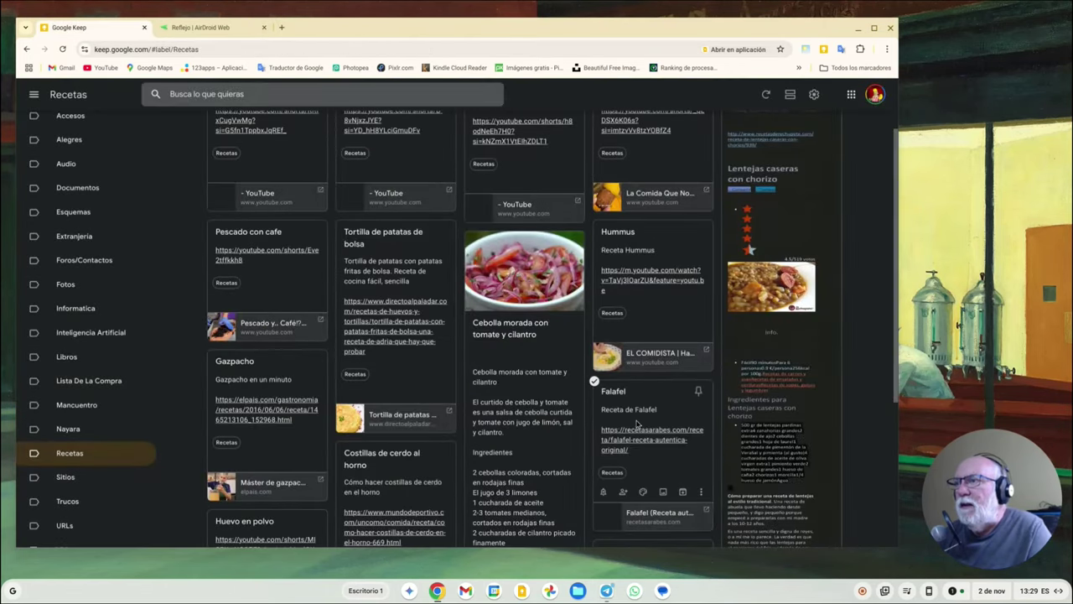
Read through the Cebolla morada con tomate y cilantro note, then return to all Notas.
{"action": "left_click", "coordinate": [553, 334]}
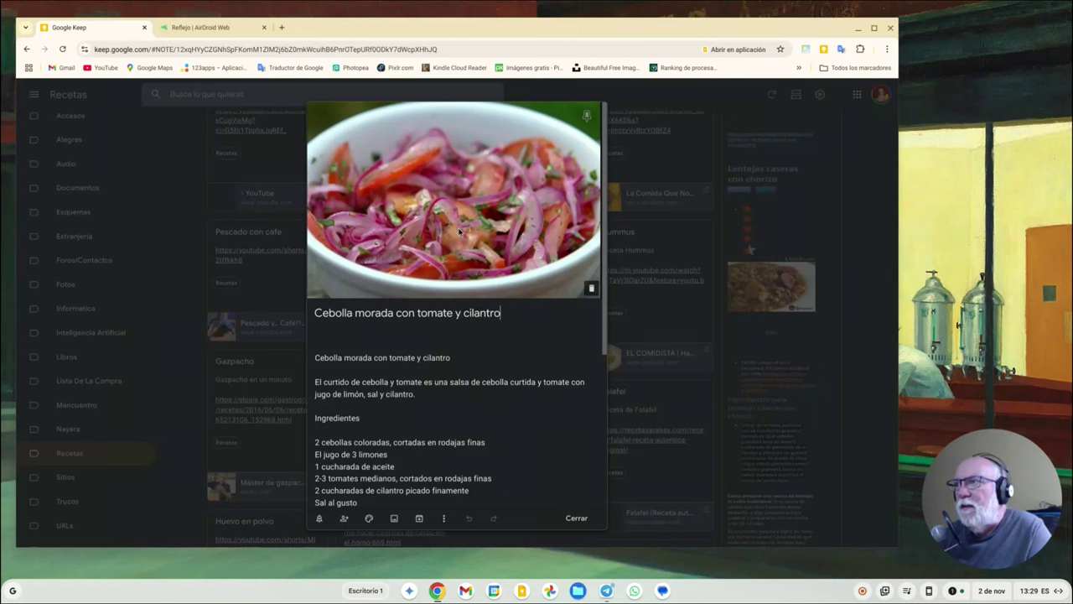
{"action": "scroll", "coordinate": [459, 232], "scroll_direction": "down", "scroll_amount": 3}
{"action": "scroll", "coordinate": [409, 290], "scroll_direction": "down", "scroll_amount": 2}
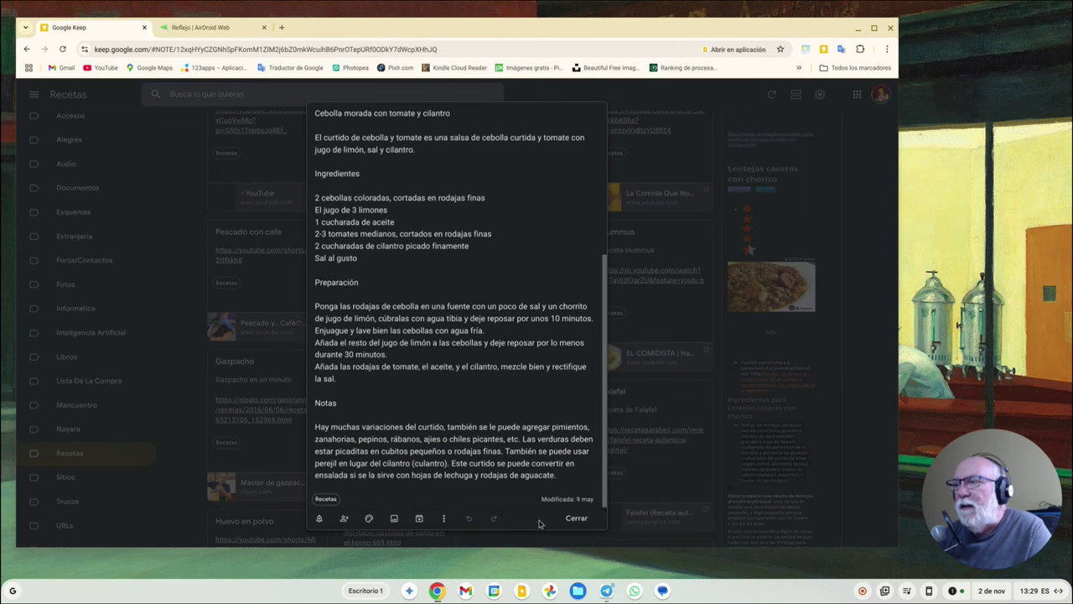
{"action": "left_click", "coordinate": [576, 518]}
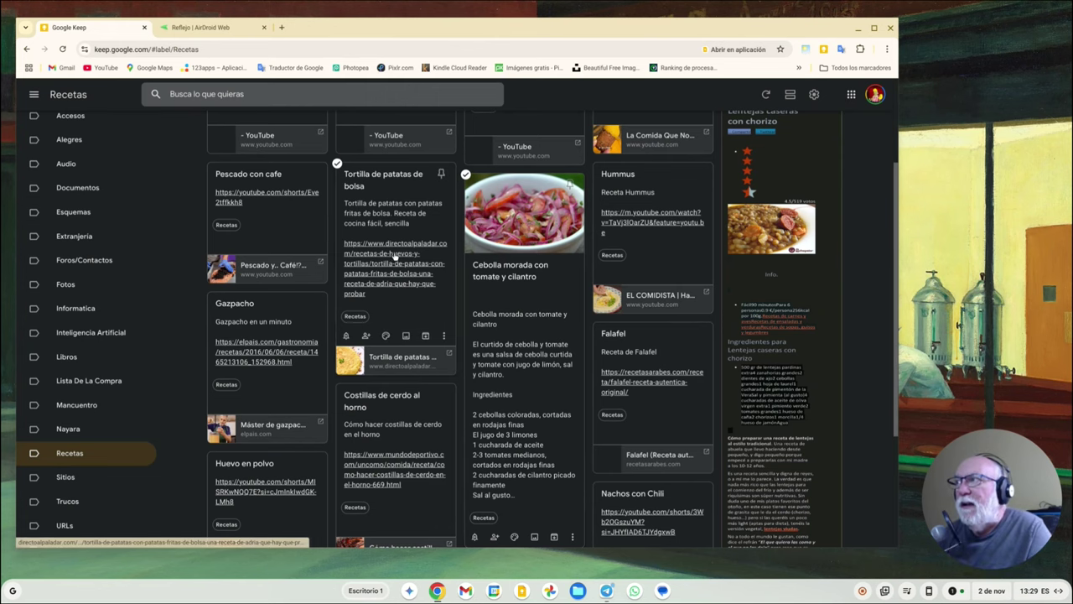
{"action": "scroll", "coordinate": [395, 258], "scroll_direction": "up", "scroll_amount": 3}
{"action": "scroll", "coordinate": [65, 214], "scroll_direction": "up", "scroll_amount": 1}
{"action": "scroll", "coordinate": [66, 215], "scroll_direction": "up", "scroll_amount": 3}
{"action": "left_click", "coordinate": [66, 125]}
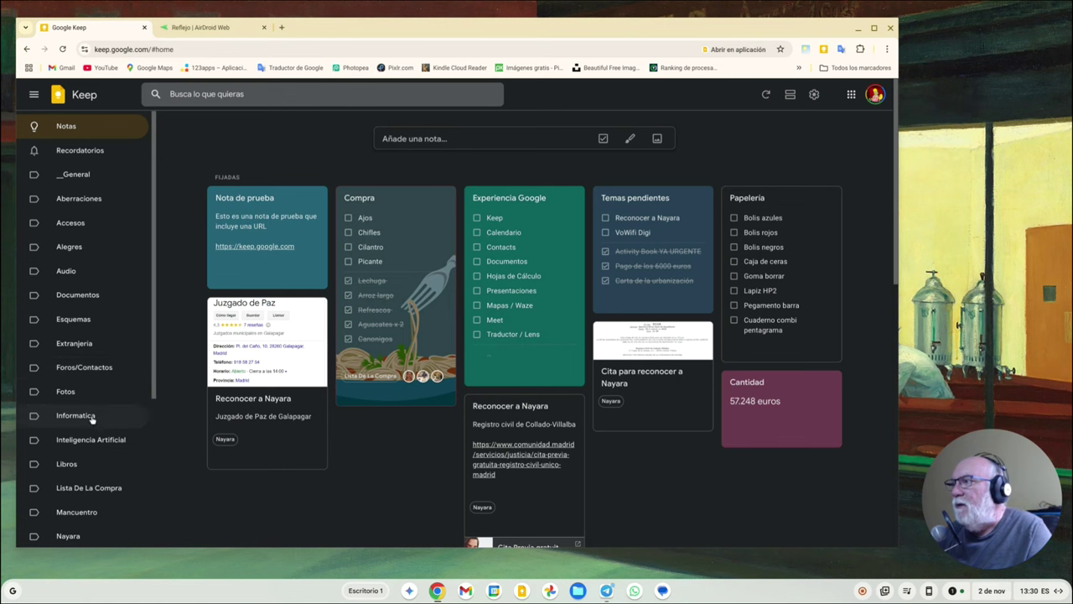
Open the pinned Compra shopping list from Notas and uncheck Lechuga.
{"action": "left_click", "coordinate": [96, 488]}
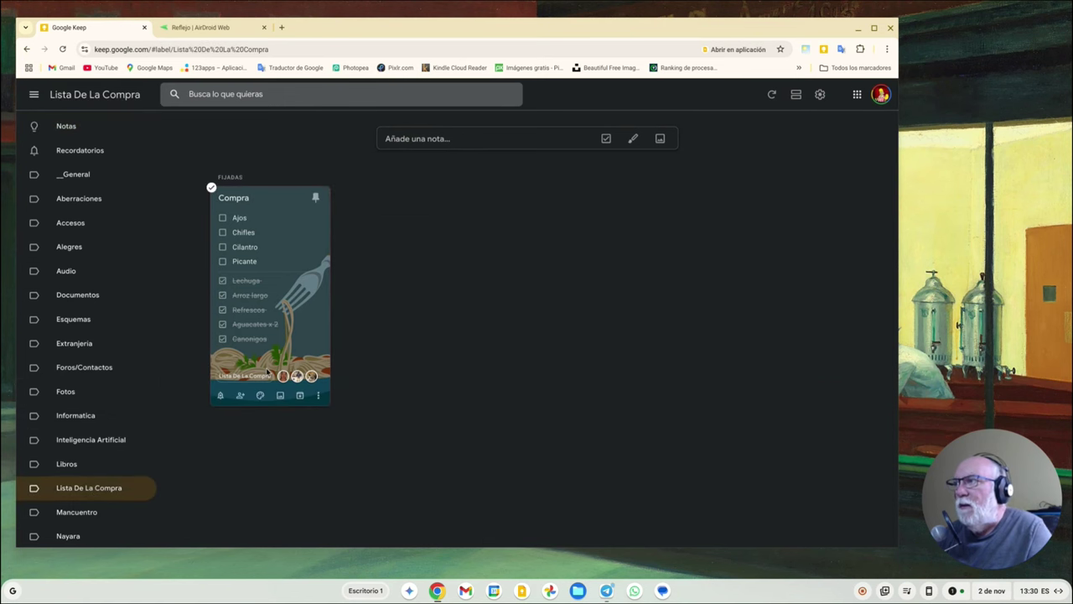
{"action": "left_click", "coordinate": [77, 125]}
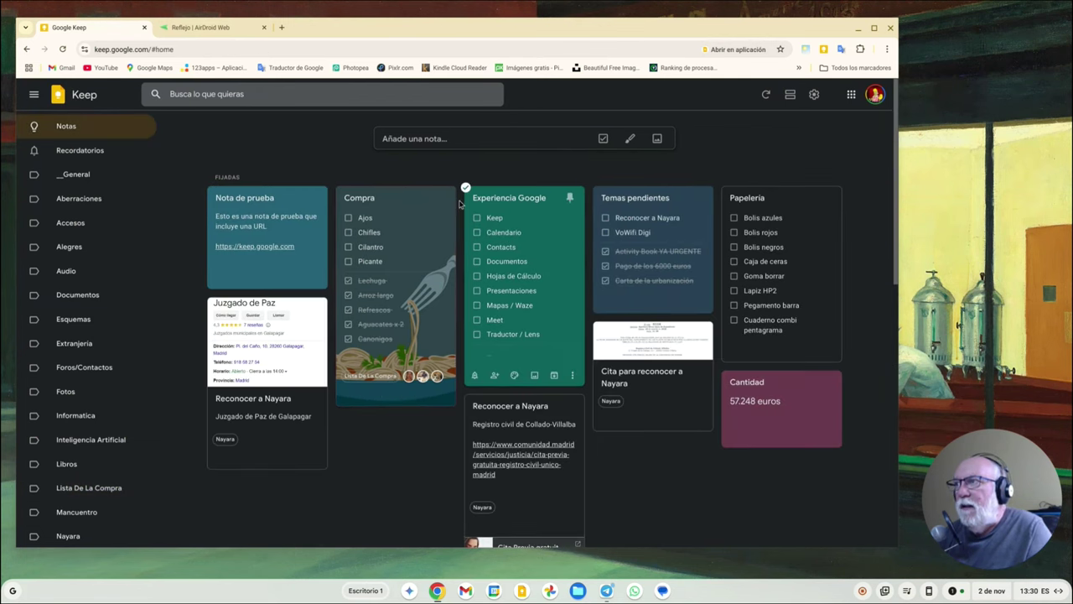
{"action": "left_click", "coordinate": [390, 206]}
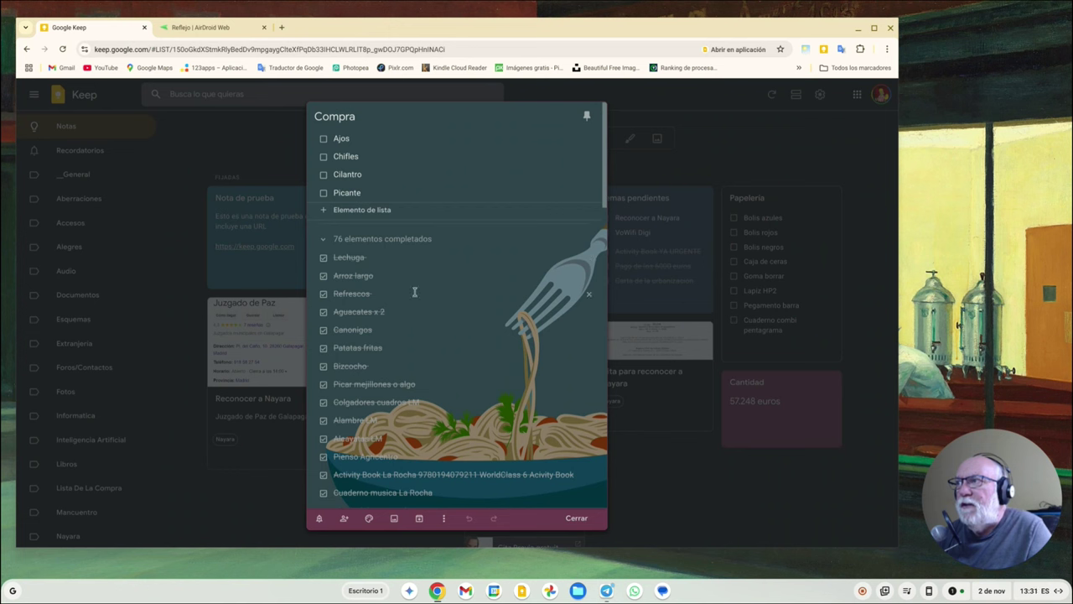
{"action": "left_click", "coordinate": [324, 258]}
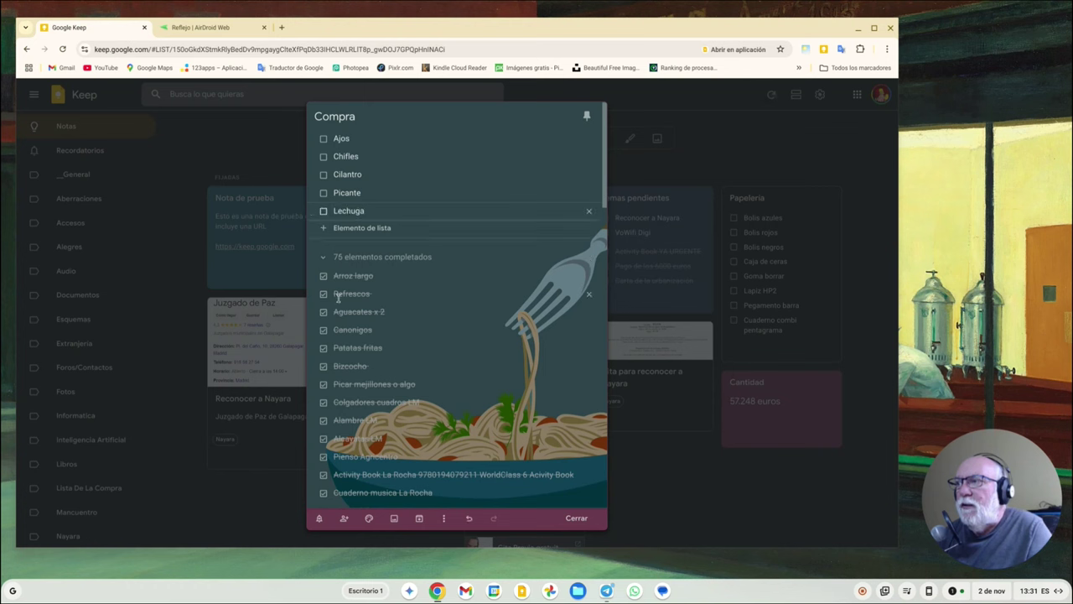
Uncheck Leche so it returns to the pending Compra items.
{"action": "scroll", "coordinate": [367, 344], "scroll_direction": "down", "scroll_amount": 4}
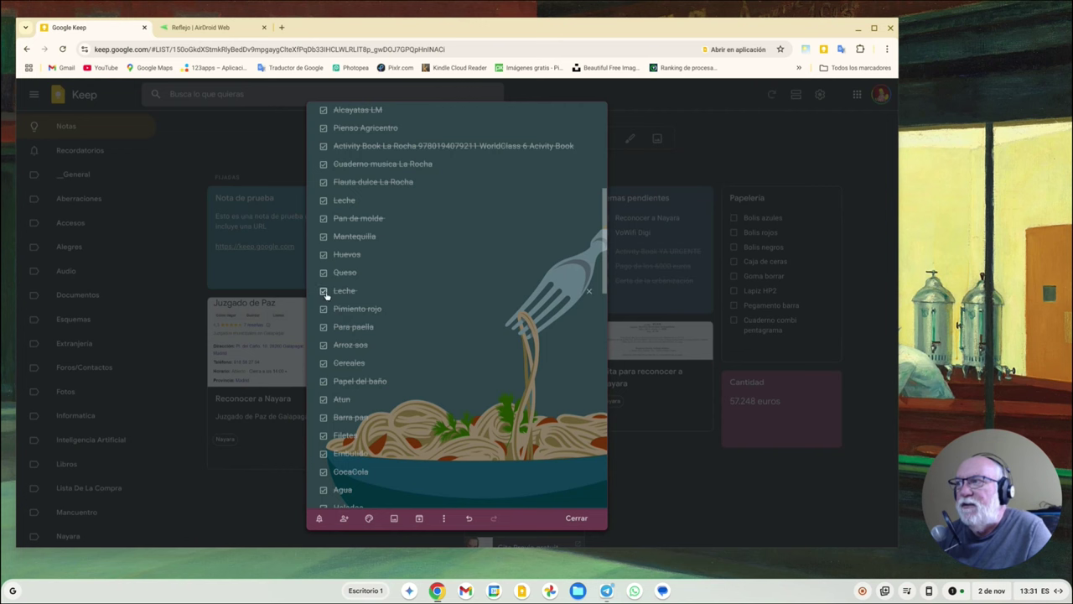
{"action": "left_click", "coordinate": [323, 292]}
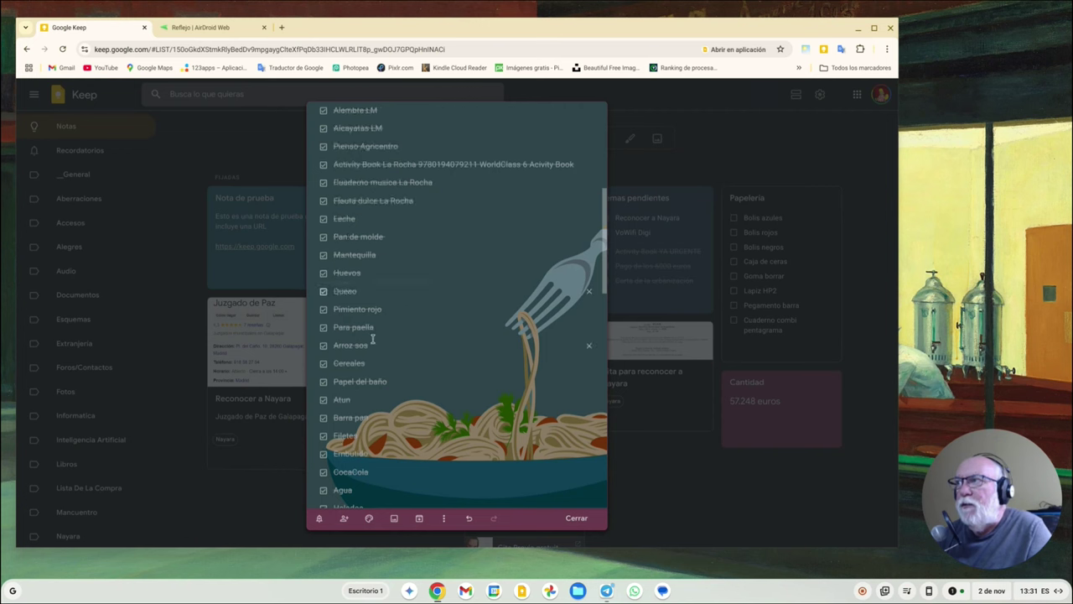
{"action": "scroll", "coordinate": [373, 337], "scroll_direction": "up", "scroll_amount": 4}
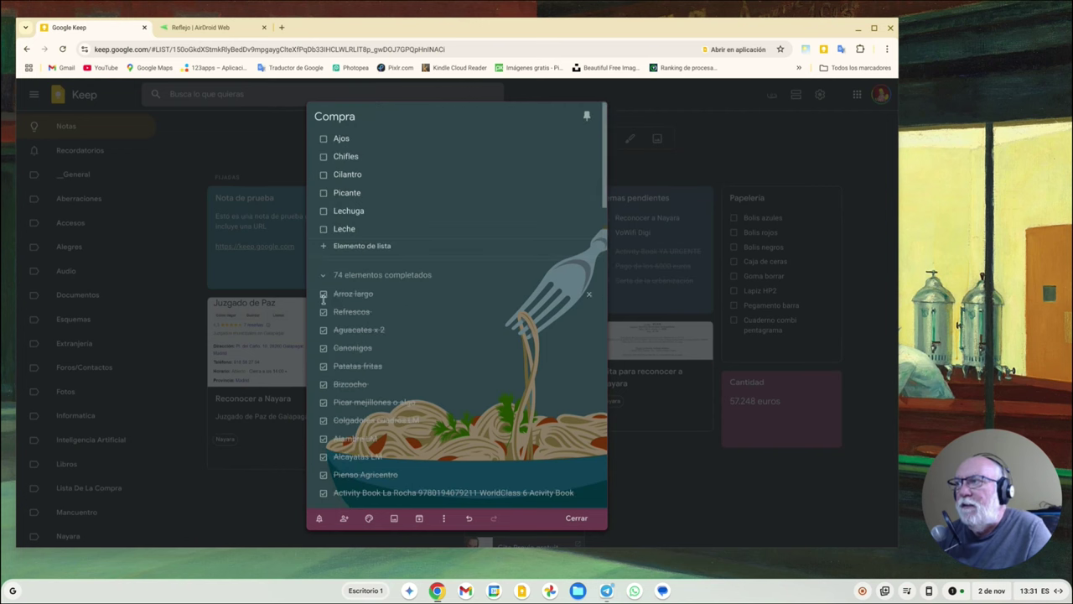
Add Canonigos and Gambones as new pending items on the Compra list.
{"action": "left_click", "coordinate": [459, 248]}
{"action": "type", "text": "Canonigo"}
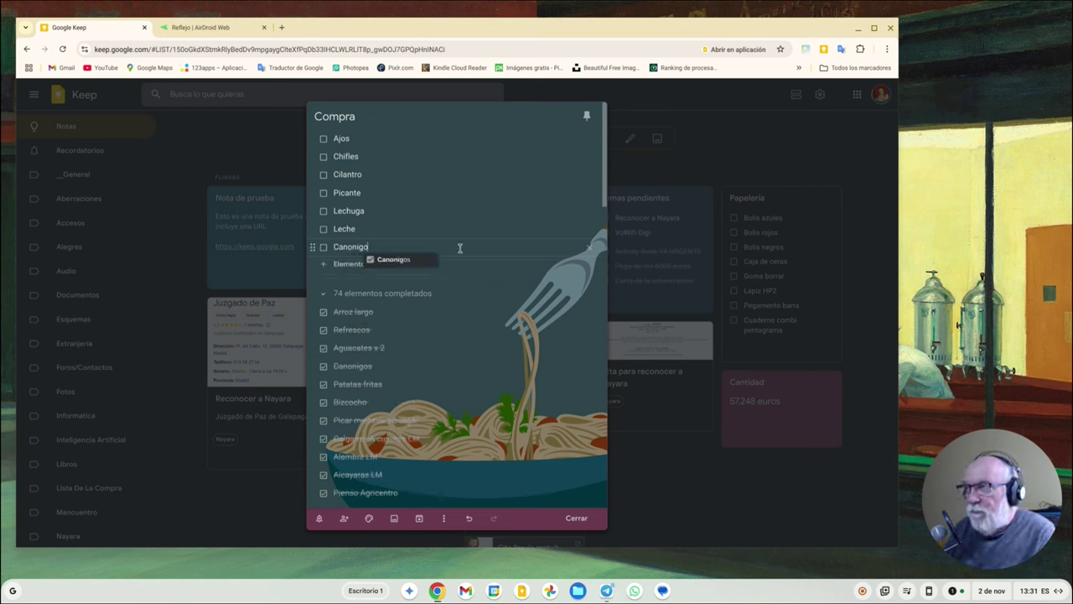
{"action": "type", "text": "s"}
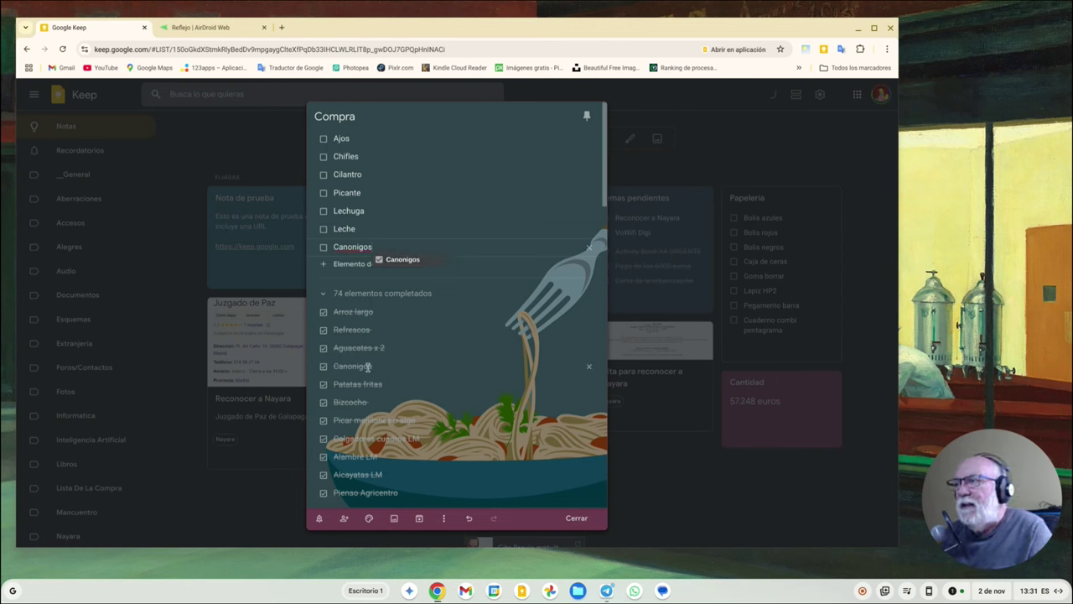
{"action": "left_click", "coordinate": [397, 261]}
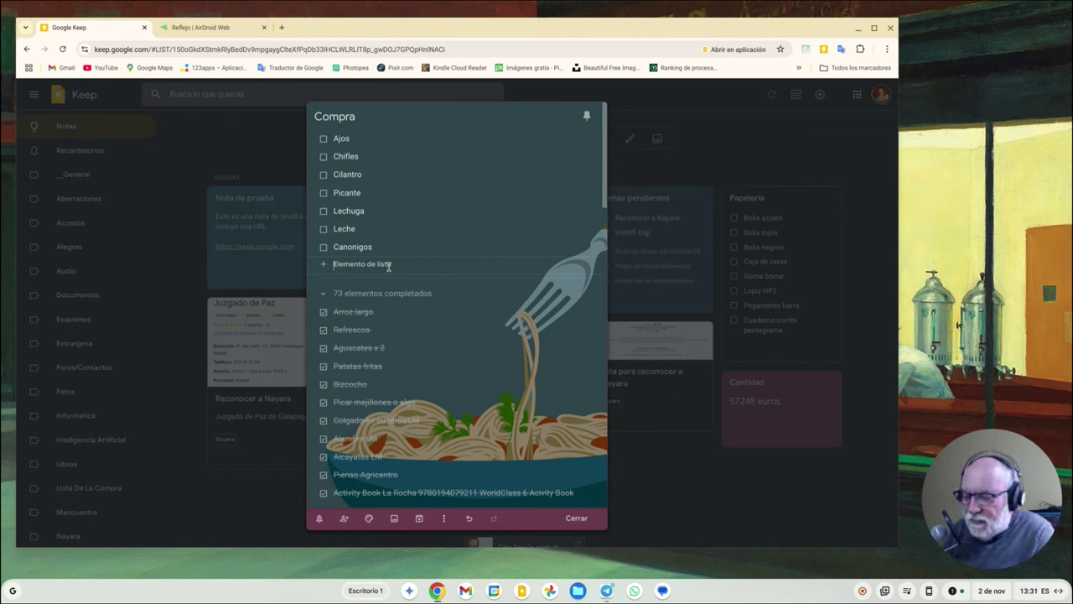
{"action": "type", "text": "Ga"}
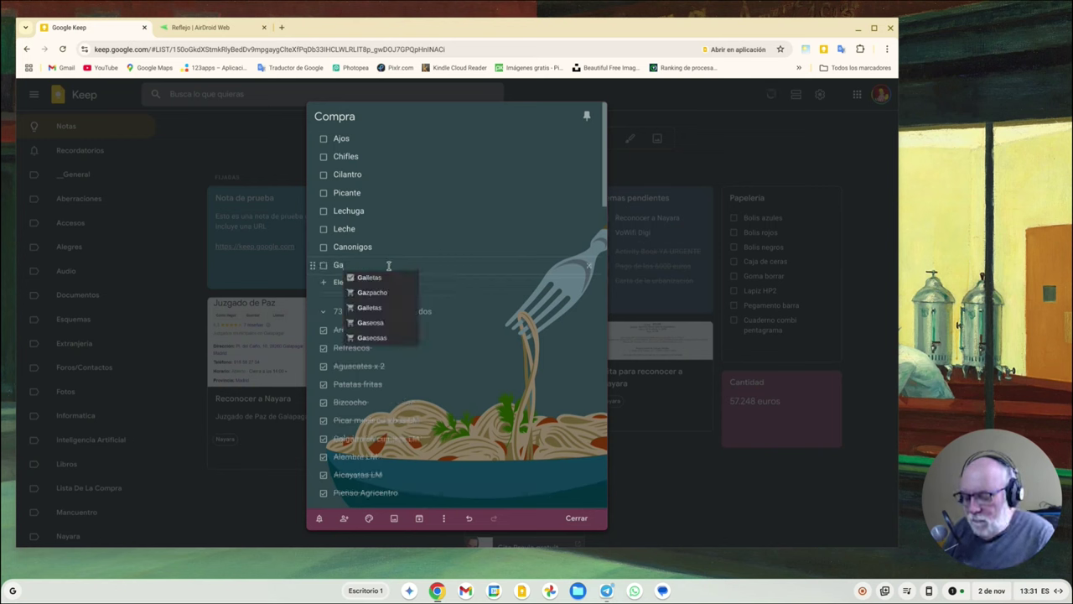
{"action": "type", "text": "mbo"}
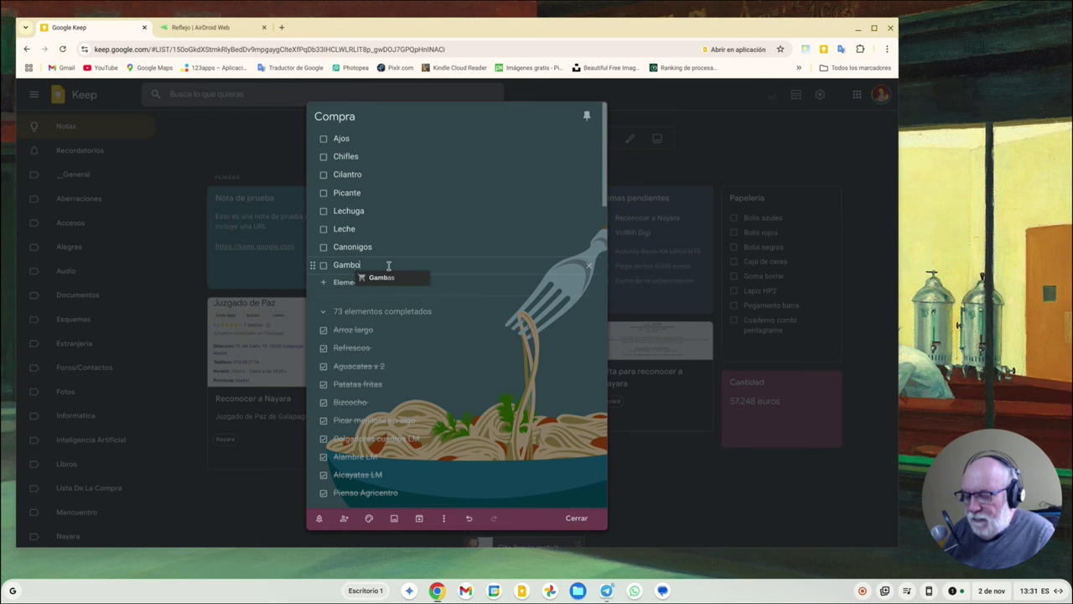
{"action": "type", "text": "nes"}
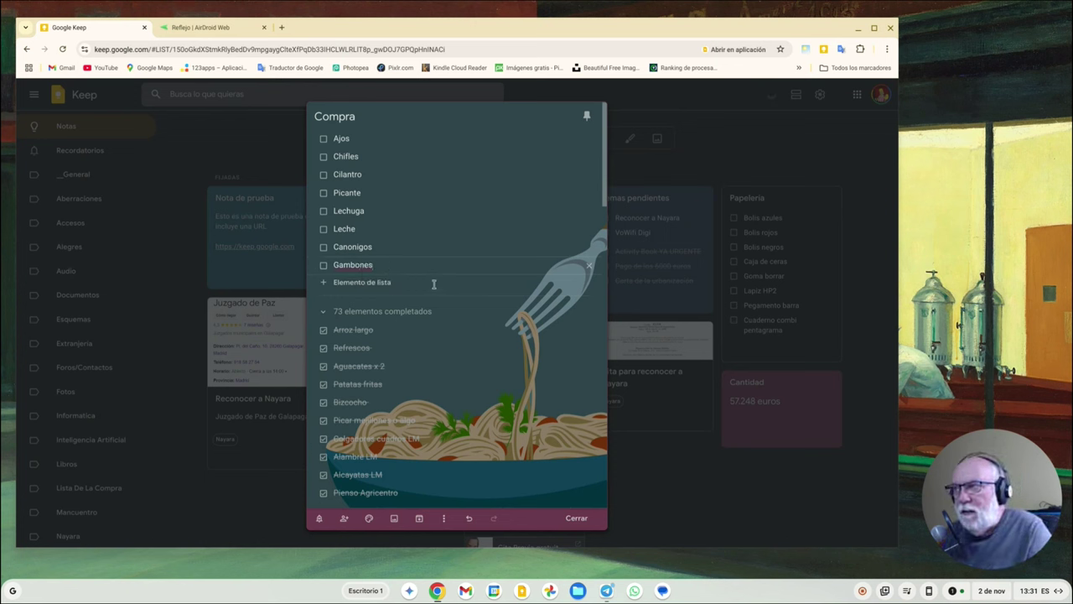
{"action": "left_click", "coordinate": [409, 282]}
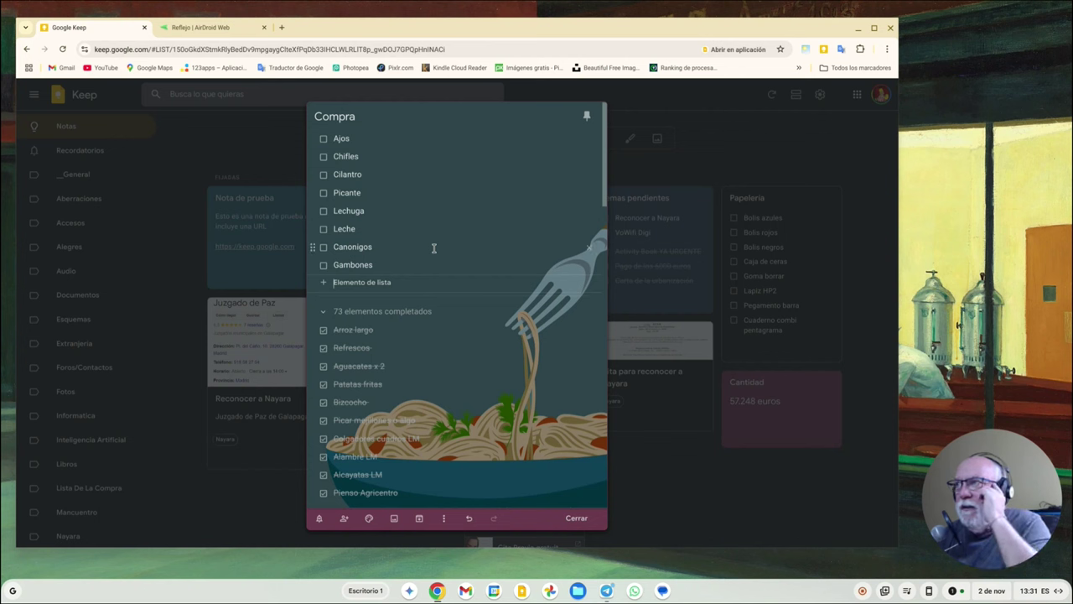
{"action": "scroll", "coordinate": [481, 269], "scroll_direction": "down", "scroll_amount": 3}
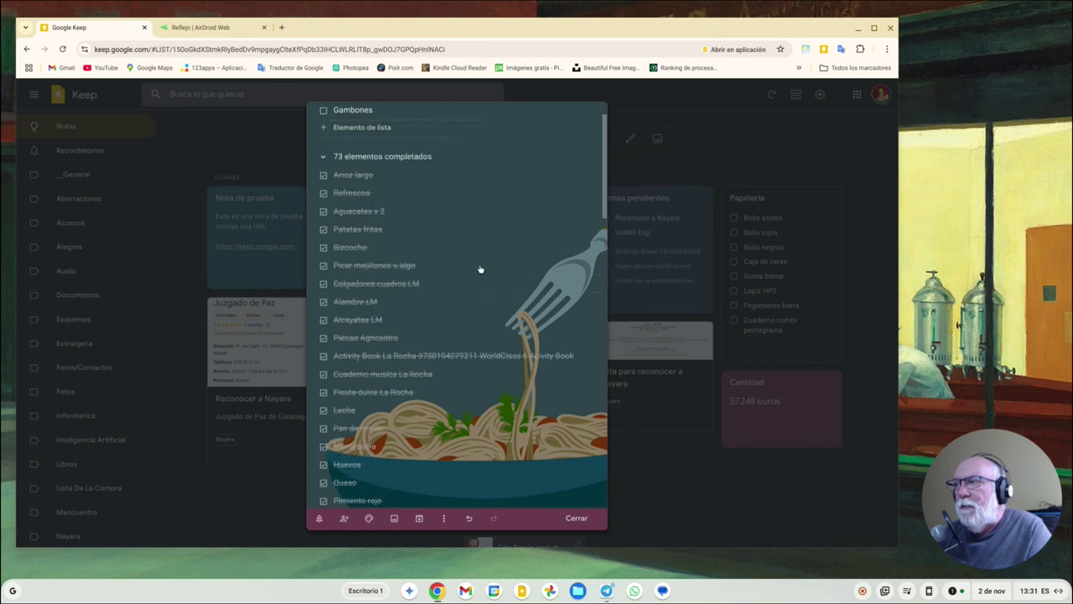
Mark Leche and Canonigos as bought and close the Compra note.
{"action": "scroll", "coordinate": [480, 269], "scroll_direction": "down", "scroll_amount": 15}
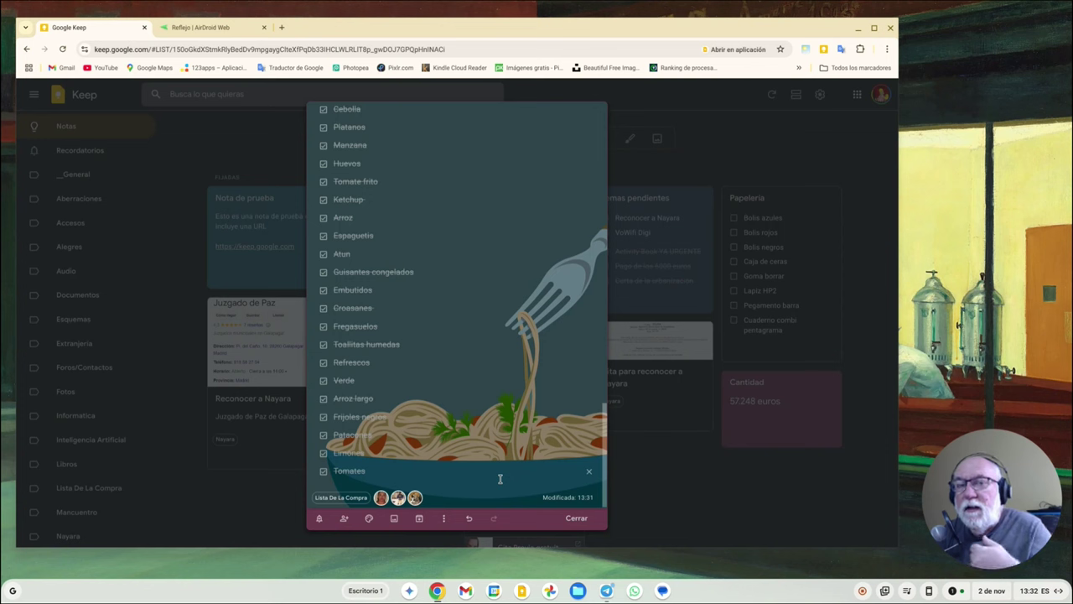
{"action": "scroll", "coordinate": [436, 336], "scroll_direction": "up", "scroll_amount": 10}
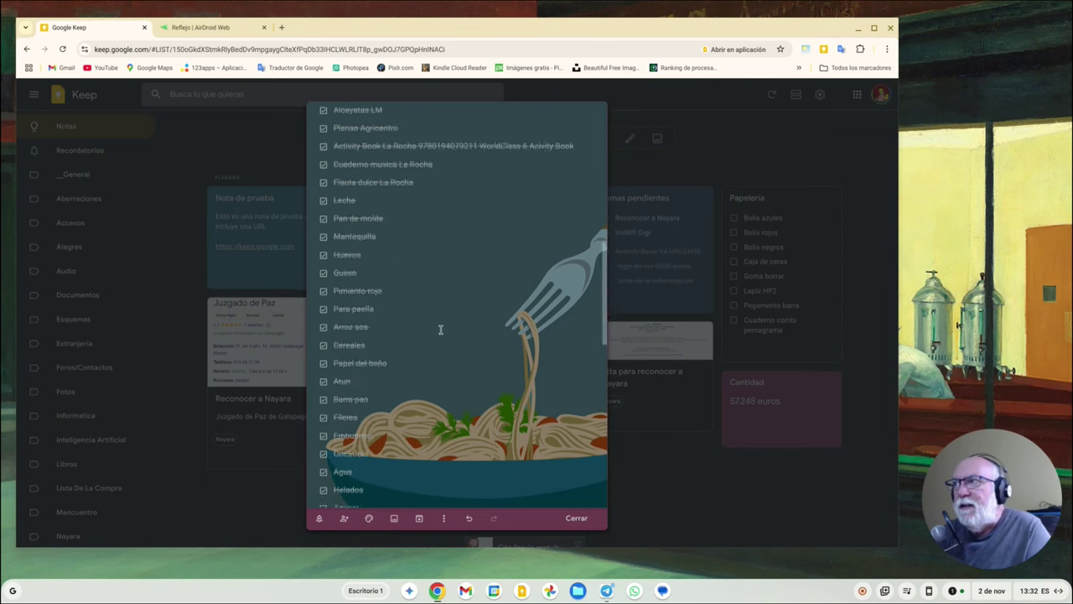
{"action": "scroll", "coordinate": [439, 333], "scroll_direction": "up", "scroll_amount": 8}
{"action": "left_click", "coordinate": [323, 229]}
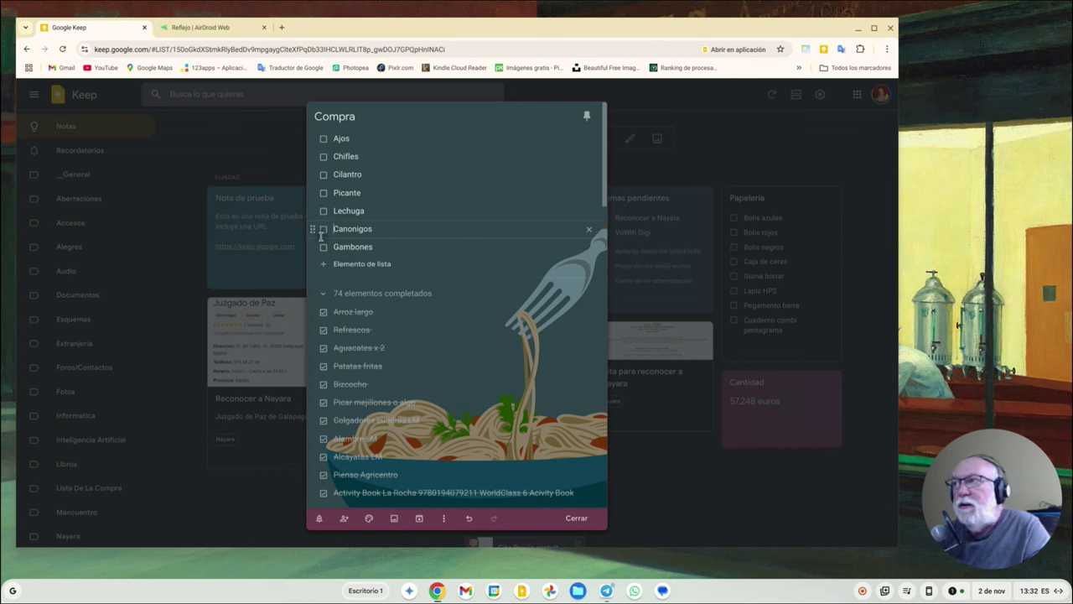
{"action": "left_click", "coordinate": [323, 229]}
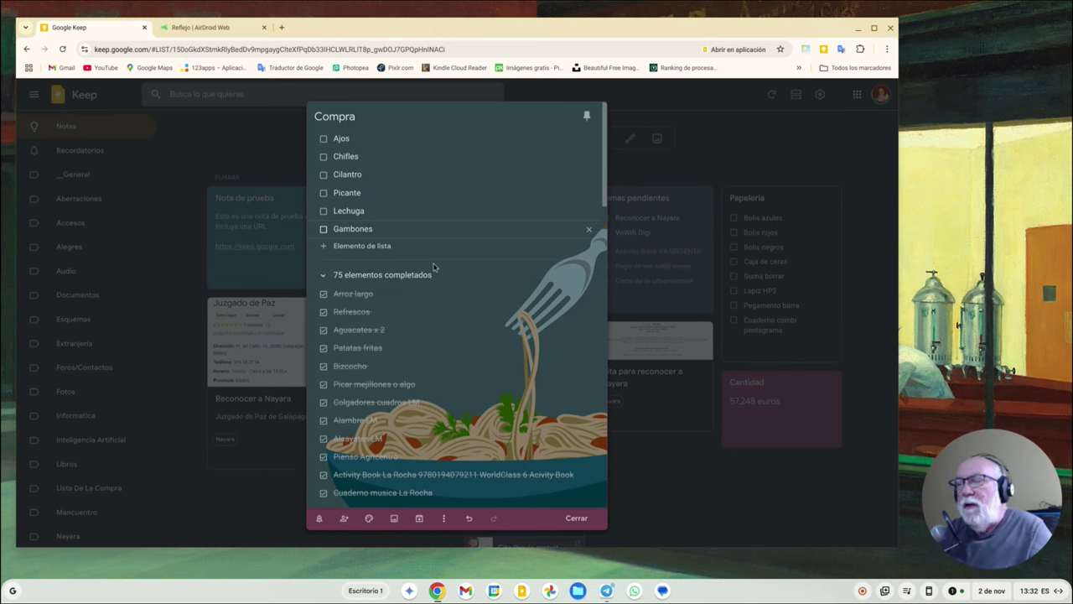
{"action": "left_click", "coordinate": [295, 156]}
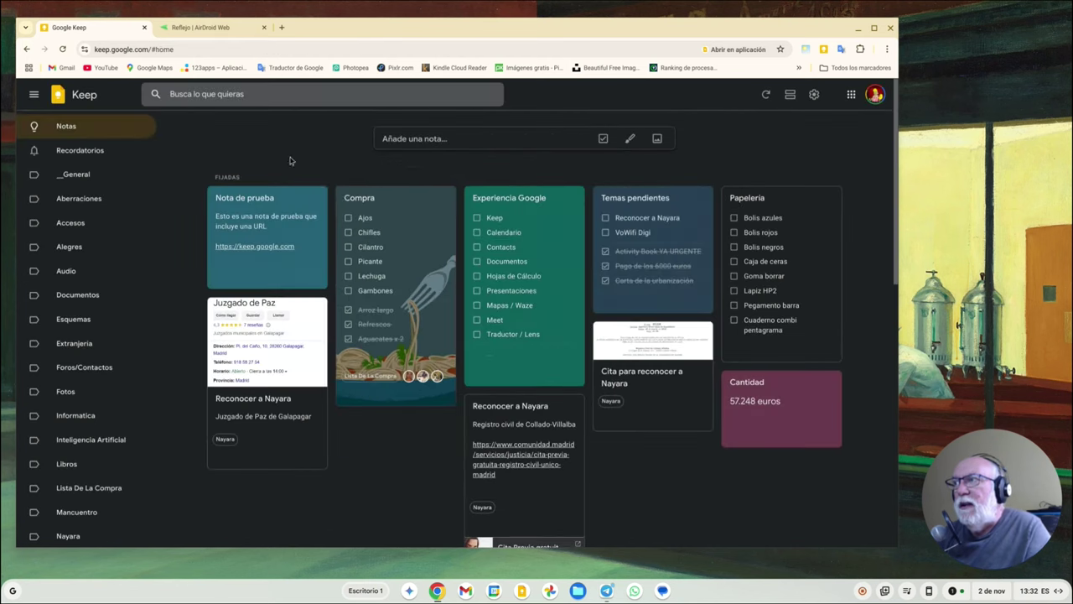
Scroll the Notas grid down to the Otras section with the AI image notes.
{"action": "scroll", "coordinate": [358, 335], "scroll_direction": "down", "scroll_amount": 1}
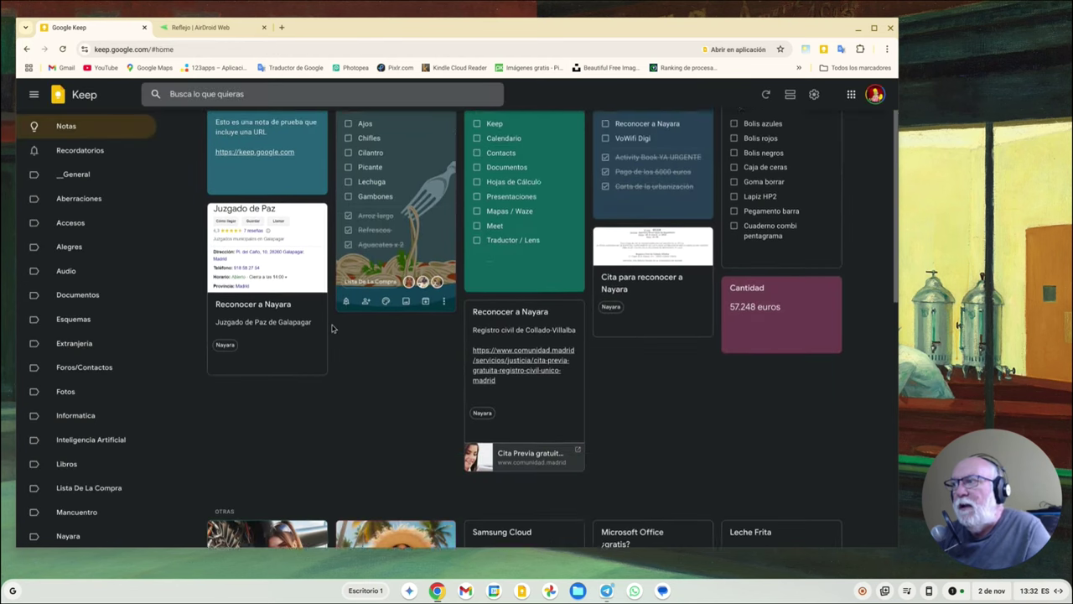
{"action": "scroll", "coordinate": [344, 334], "scroll_direction": "down", "scroll_amount": 2}
{"action": "scroll", "coordinate": [332, 333], "scroll_direction": "down", "scroll_amount": 1}
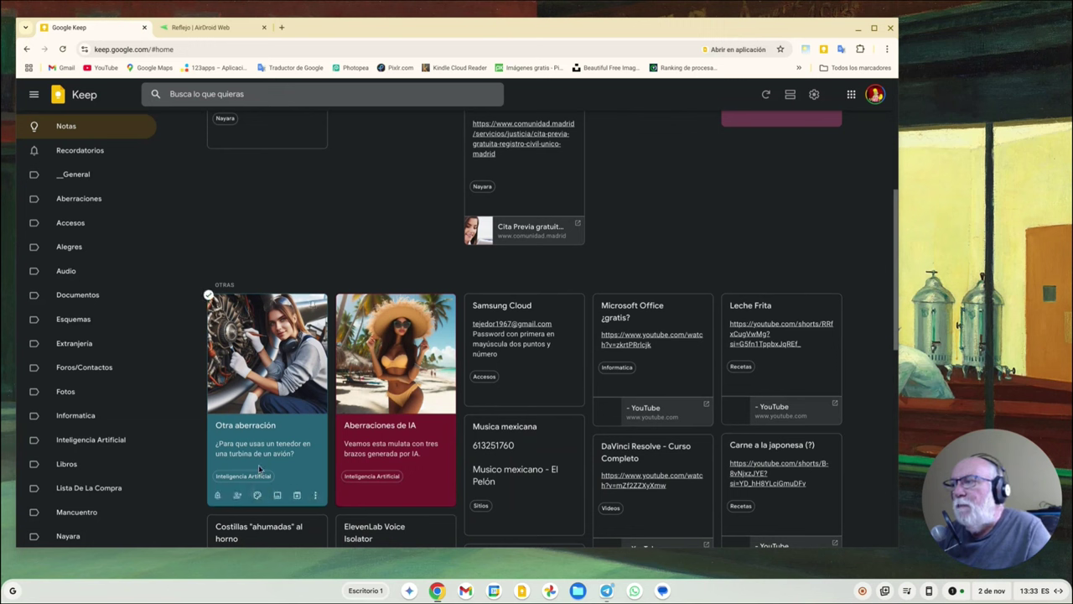
Add the first suggested contact as a collaborator on Otra aberración and save.
{"action": "left_click", "coordinate": [237, 496]}
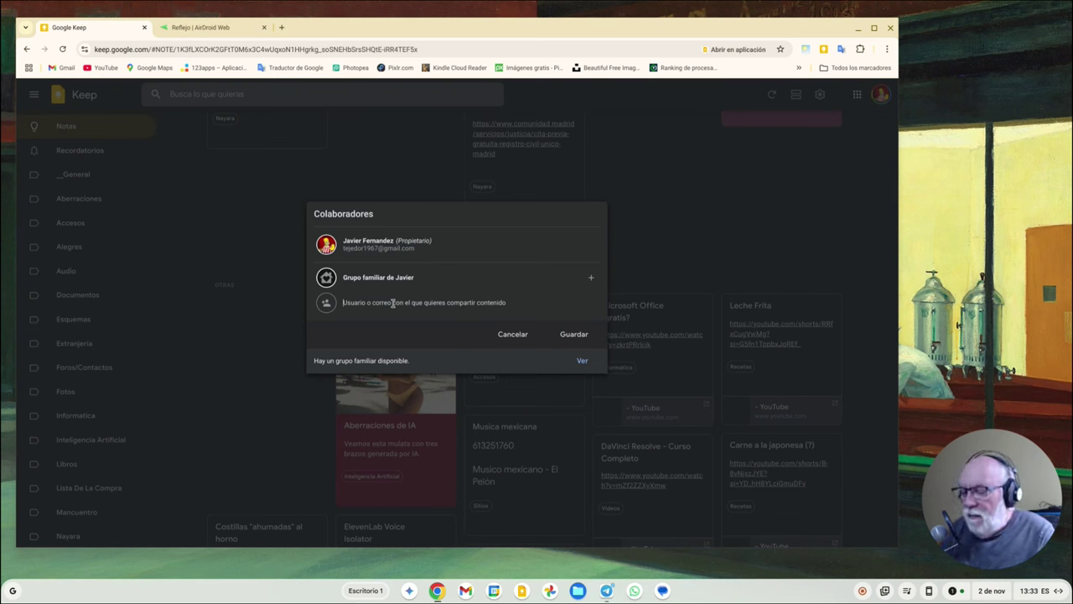
{"action": "type", "text": "en"}
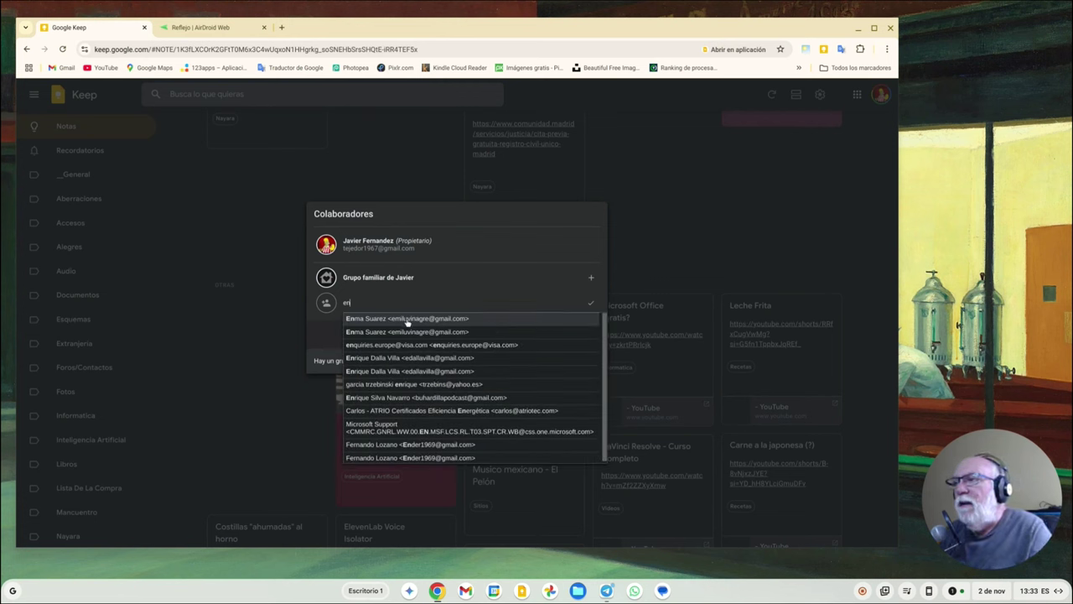
{"action": "left_click", "coordinate": [407, 318]}
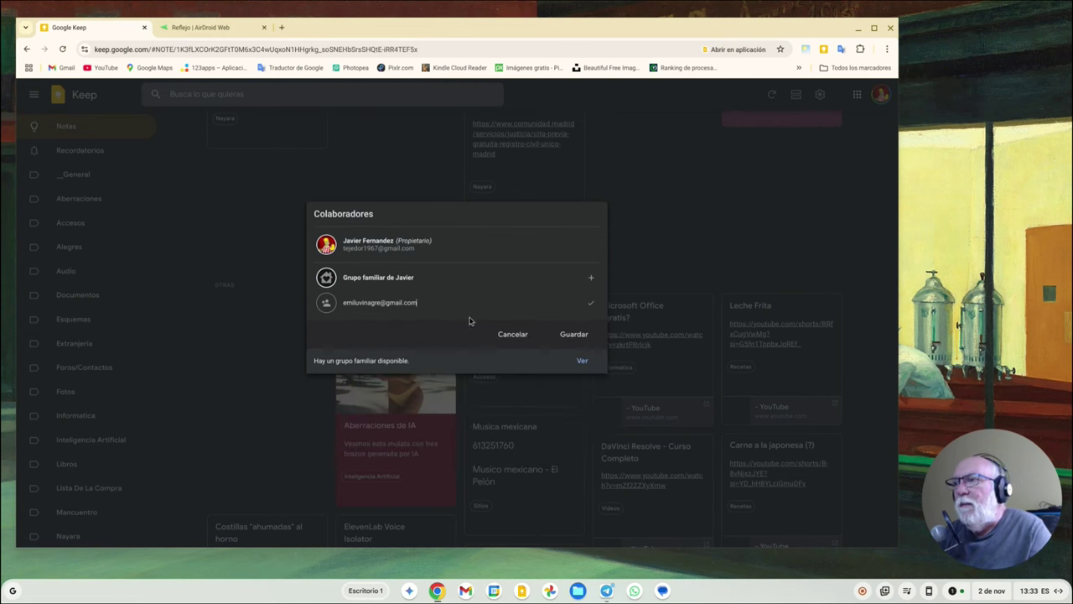
{"action": "left_click", "coordinate": [574, 335]}
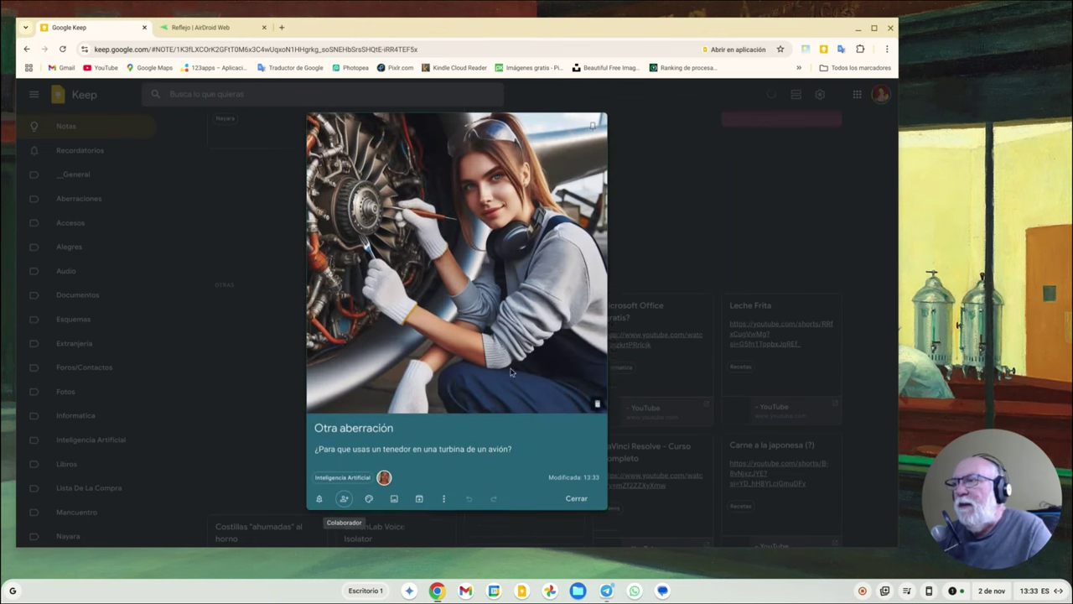
{"action": "left_click", "coordinate": [575, 493]}
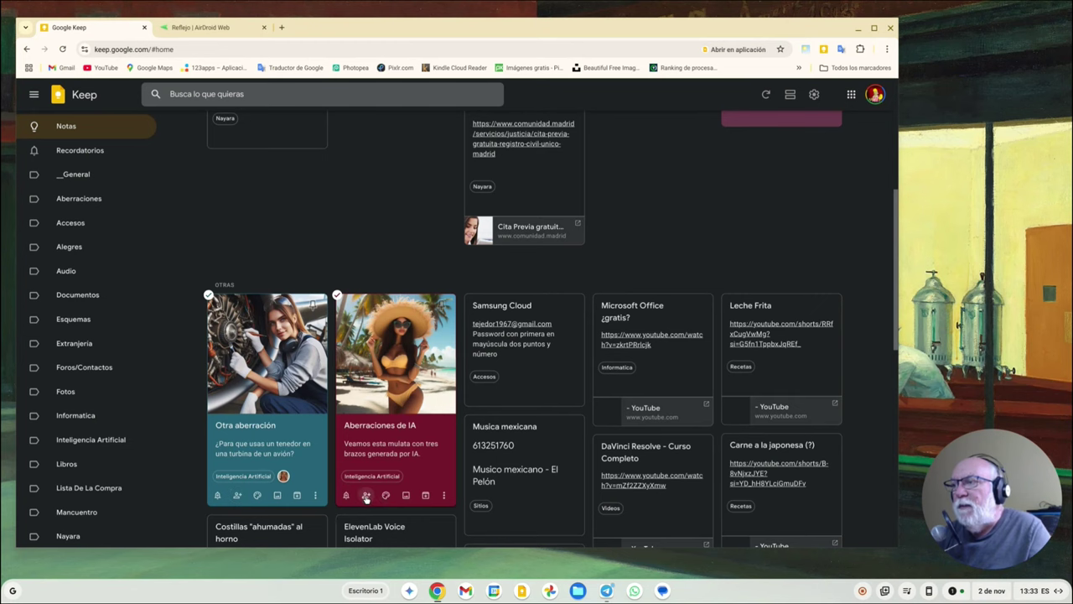
Add that same suggested contact as a collaborator on Aberraciones de IA and save.
{"action": "left_click", "coordinate": [365, 496]}
{"action": "type", "text": "en"}
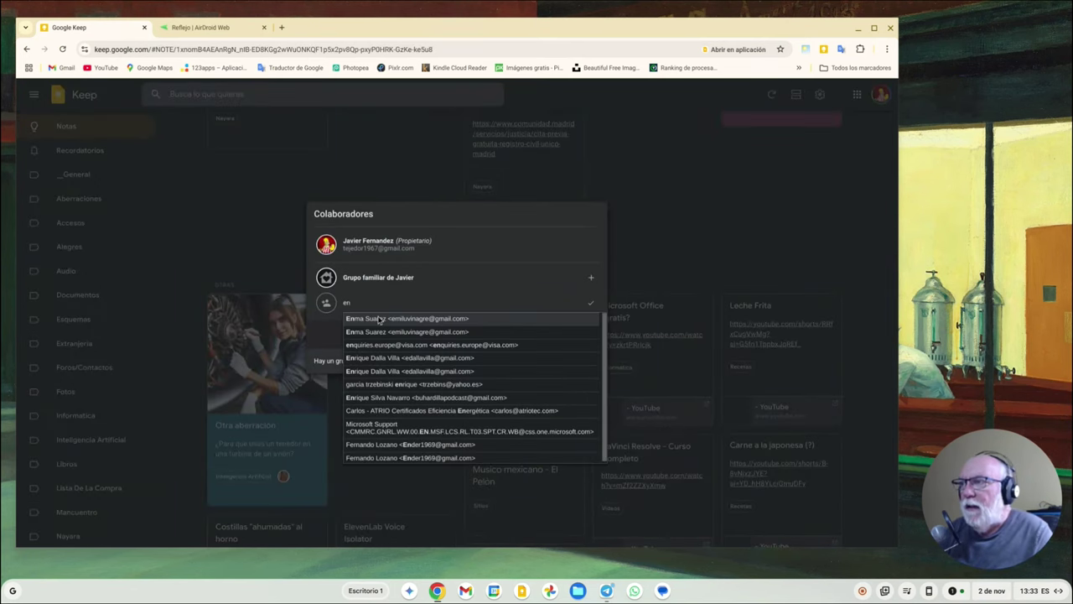
{"action": "left_click", "coordinate": [417, 320]}
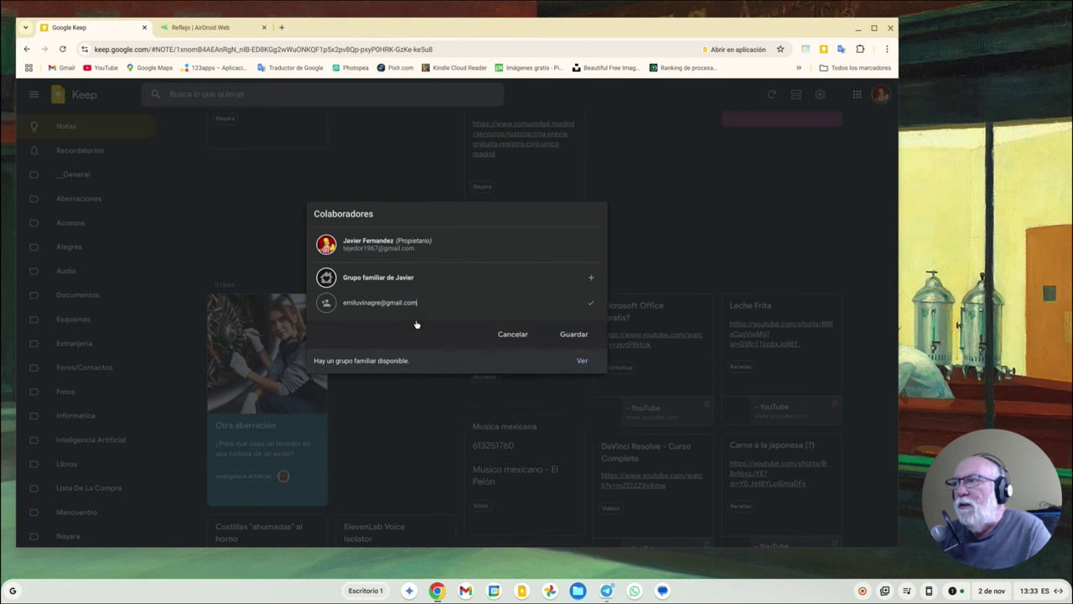
{"action": "left_click", "coordinate": [572, 335]}
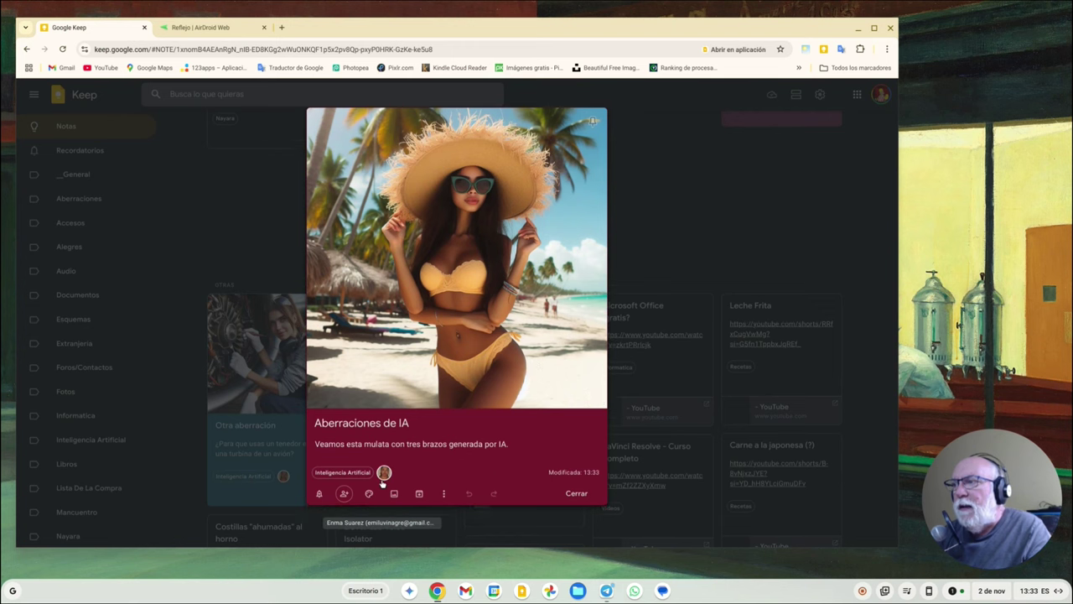
{"action": "left_click", "coordinate": [278, 290]}
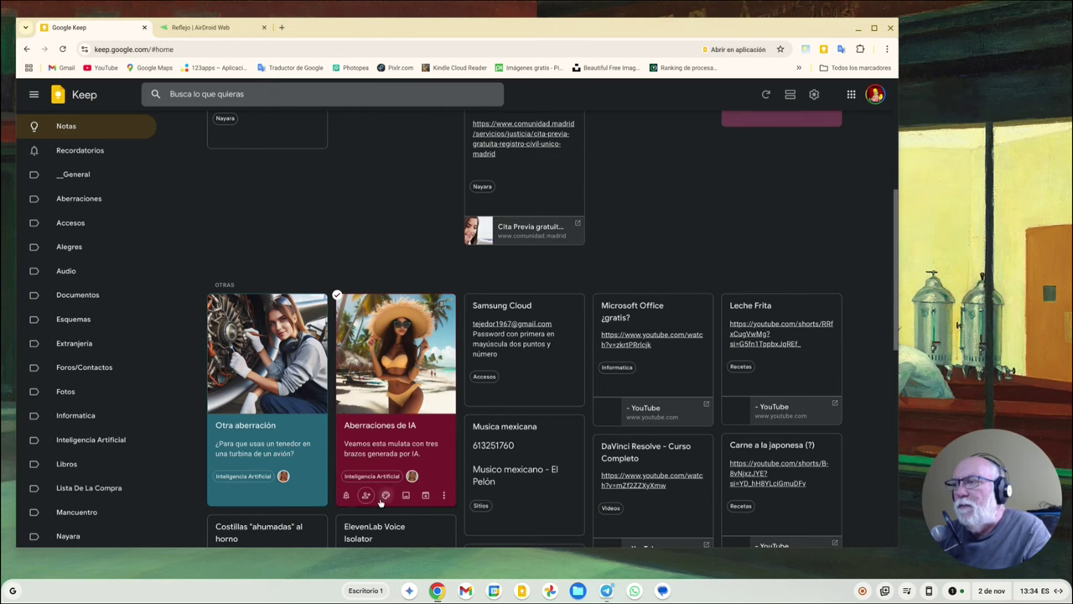
Remove the collaborator from the Aberraciones de IA note and save.
{"action": "left_click", "coordinate": [365, 495]}
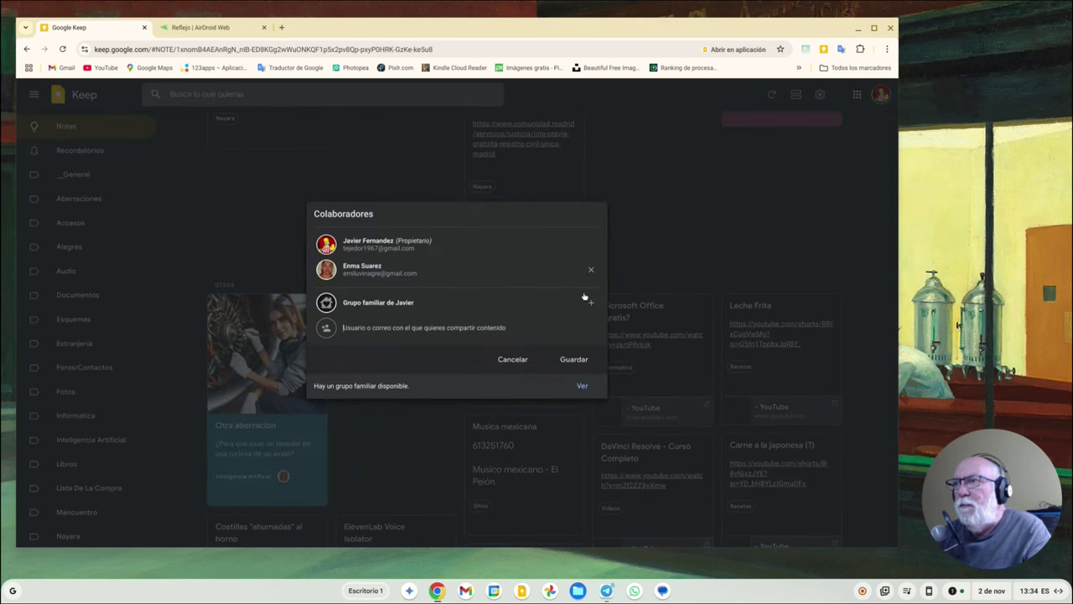
{"action": "left_click", "coordinate": [591, 269]}
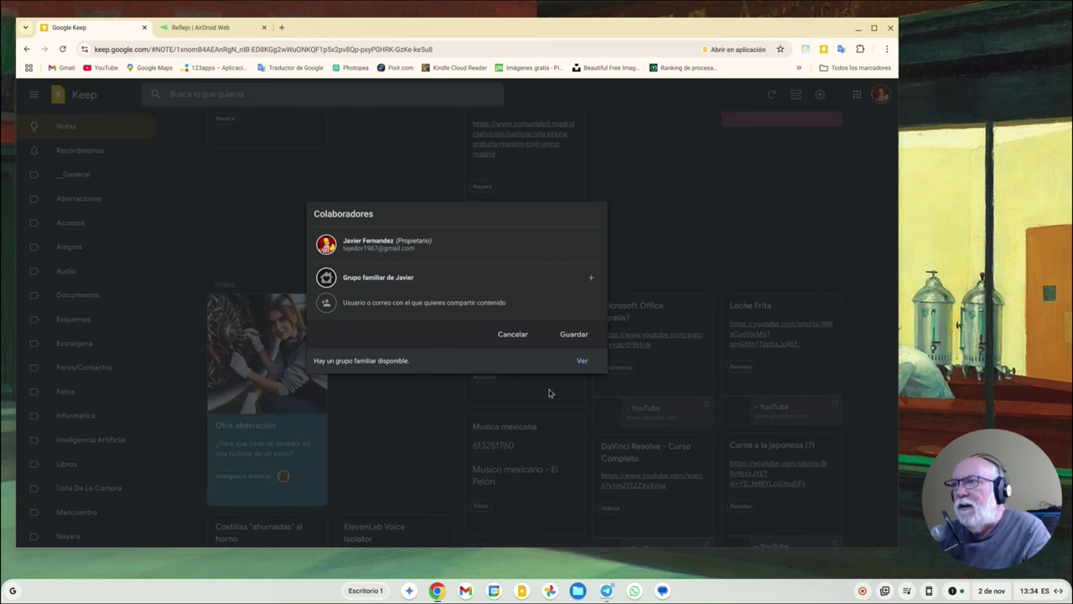
{"action": "left_click", "coordinate": [573, 334]}
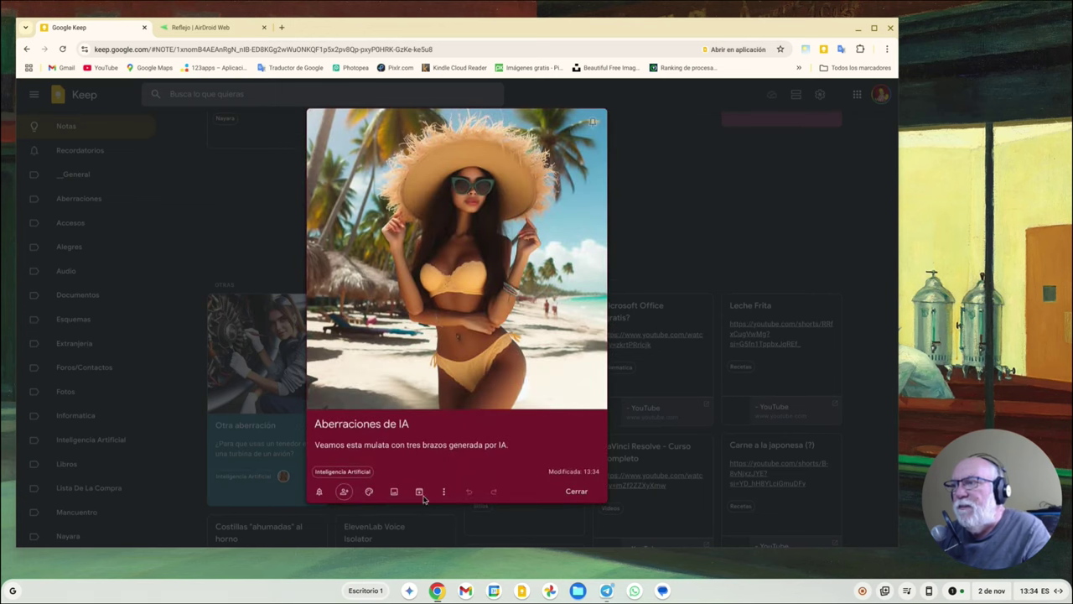
{"action": "left_click", "coordinate": [578, 492]}
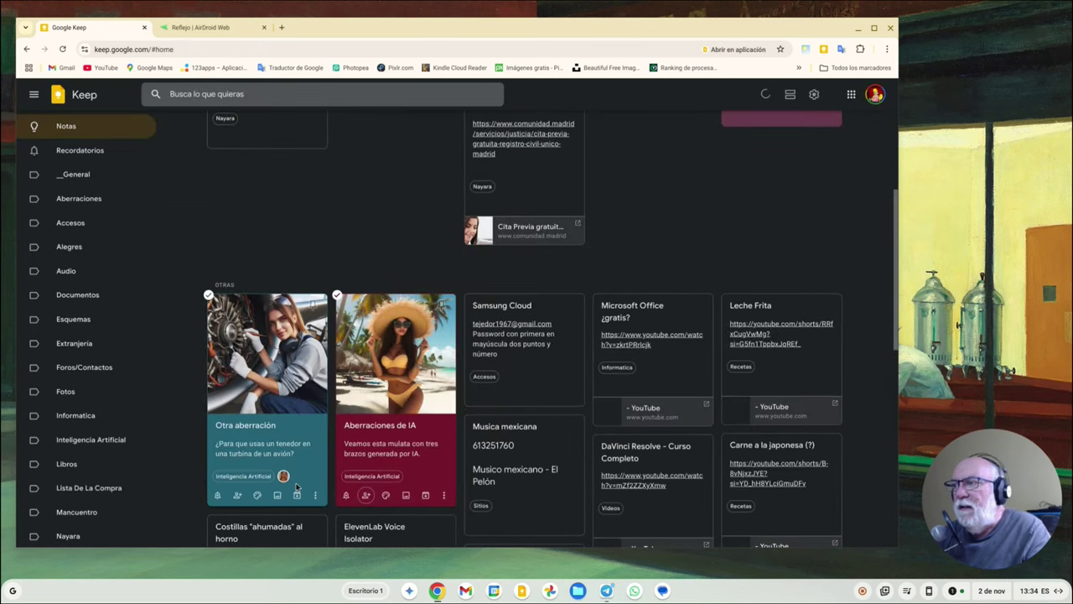
Remove the collaborator from the Otra aberración note and save.
{"action": "left_click", "coordinate": [238, 496]}
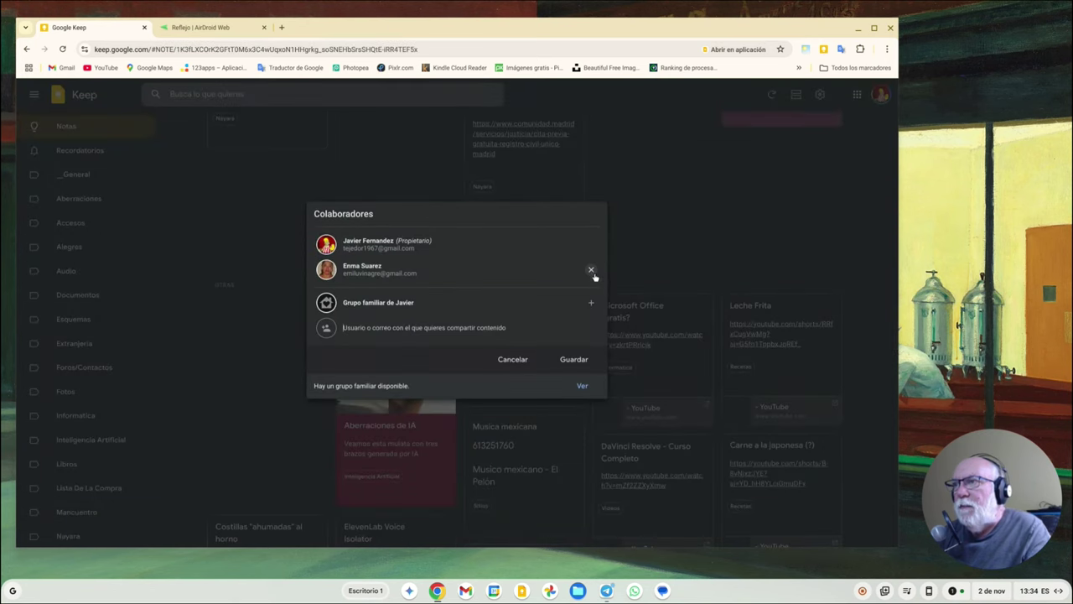
{"action": "left_click", "coordinate": [592, 271]}
{"action": "left_click", "coordinate": [580, 337]}
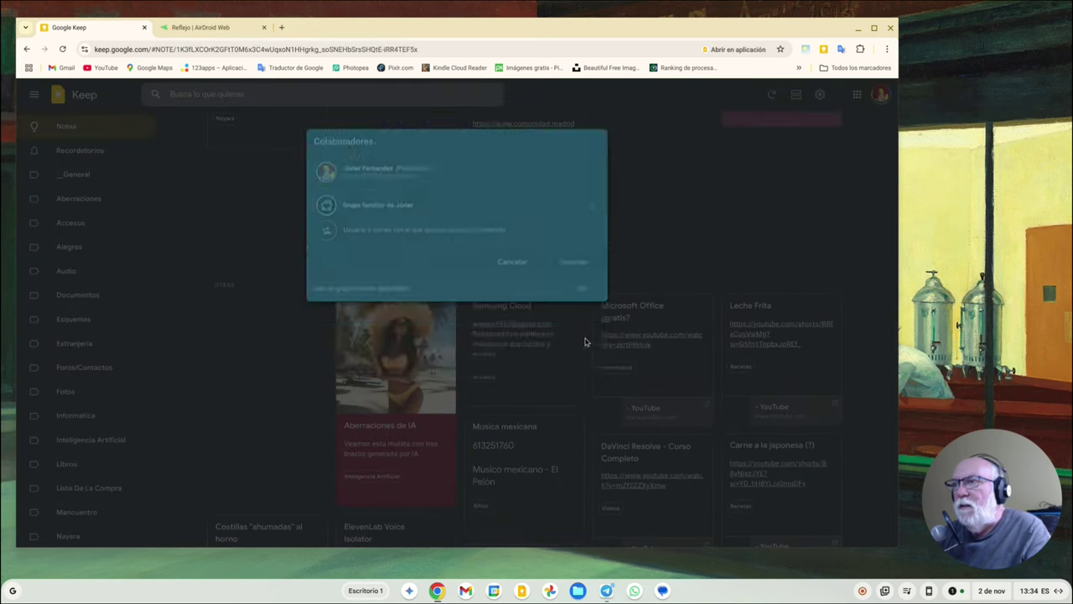
{"action": "left_click", "coordinate": [580, 490]}
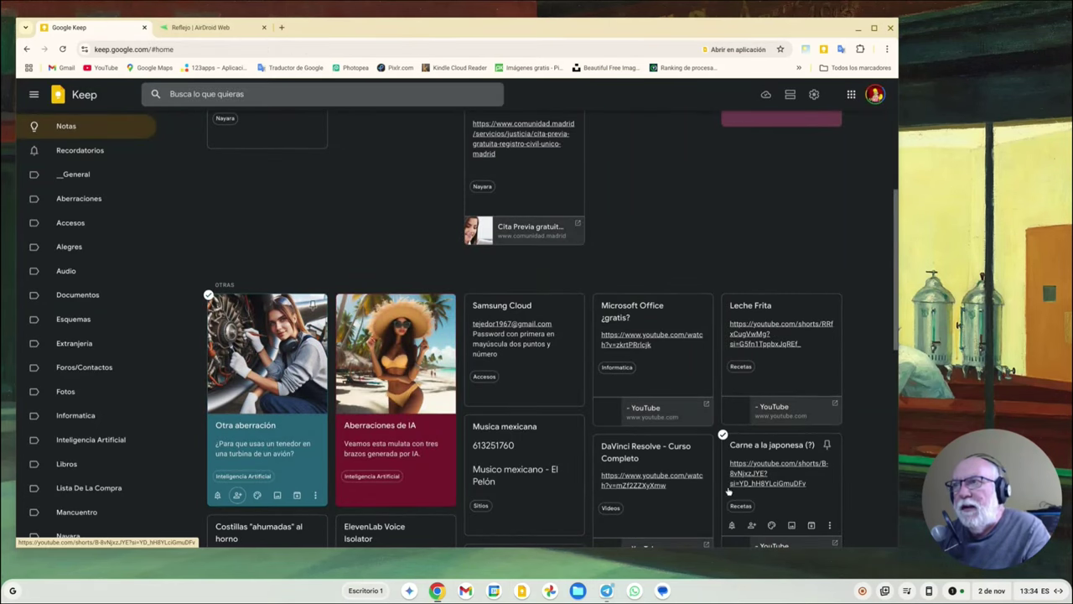
Filter by the Esquemas and Inteligencia Artificial labels in turn, ending on the Mancuentro label's notes.
{"action": "scroll", "coordinate": [692, 411], "scroll_direction": "up", "scroll_amount": 3}
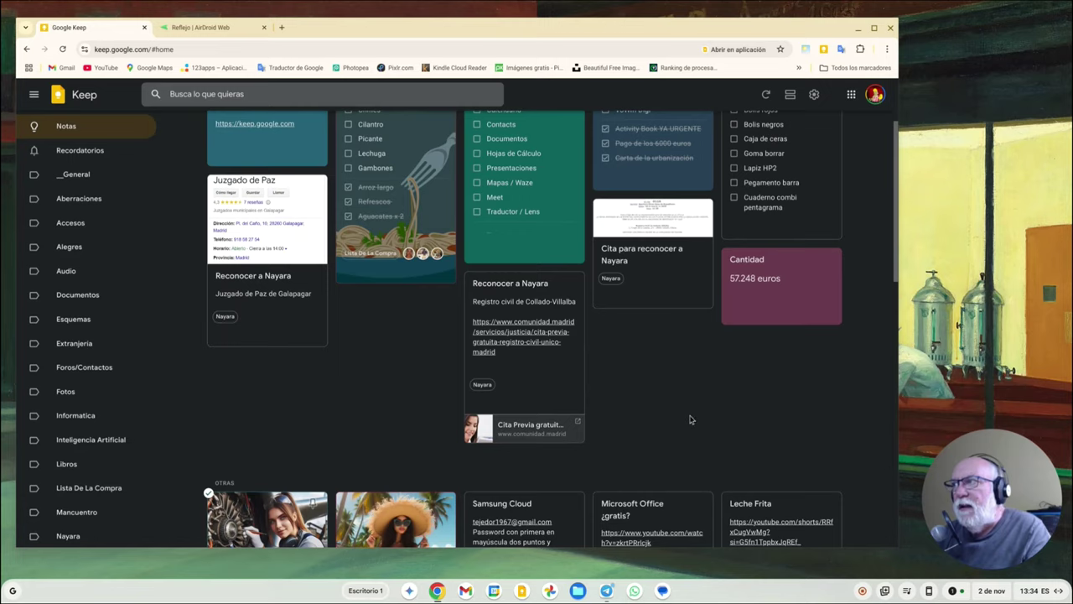
{"action": "scroll", "coordinate": [690, 419], "scroll_direction": "up", "scroll_amount": 2}
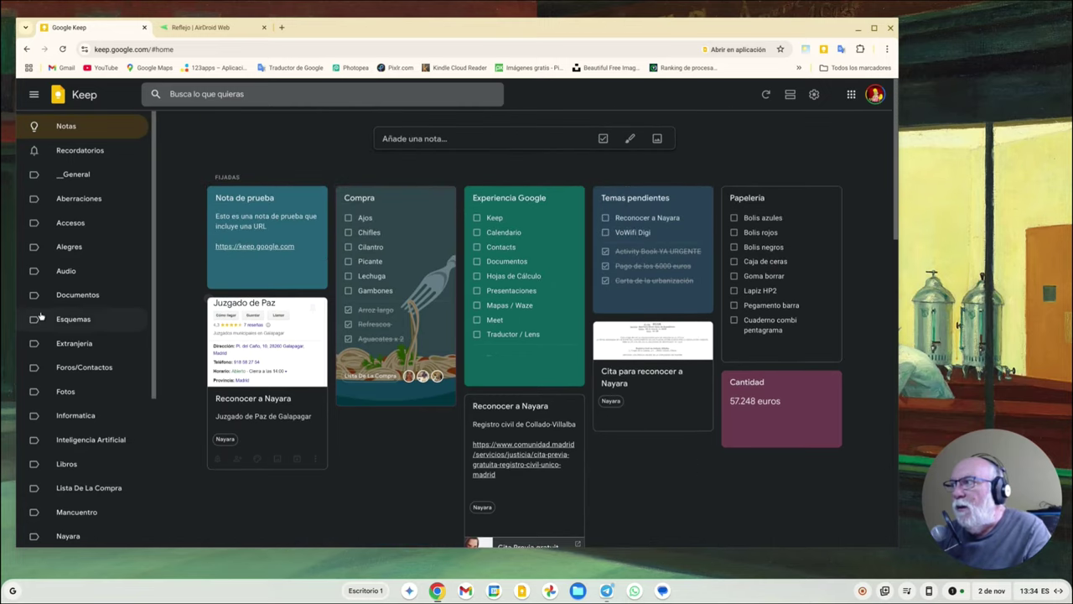
{"action": "left_click", "coordinate": [73, 317]}
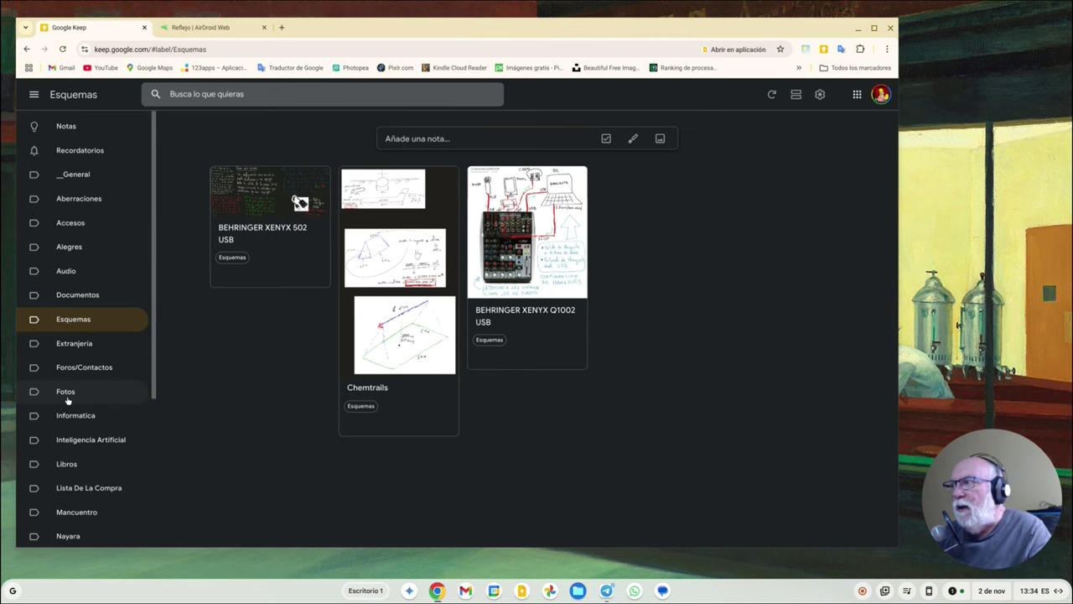
{"action": "left_click", "coordinate": [74, 442]}
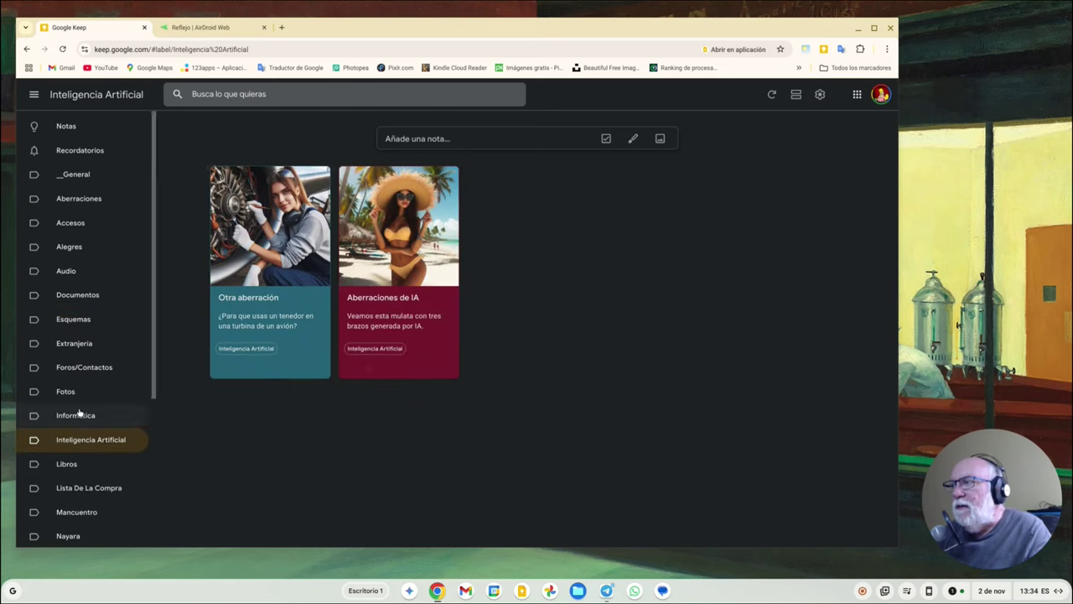
{"action": "mouse_move", "coordinate": [428, 298]}
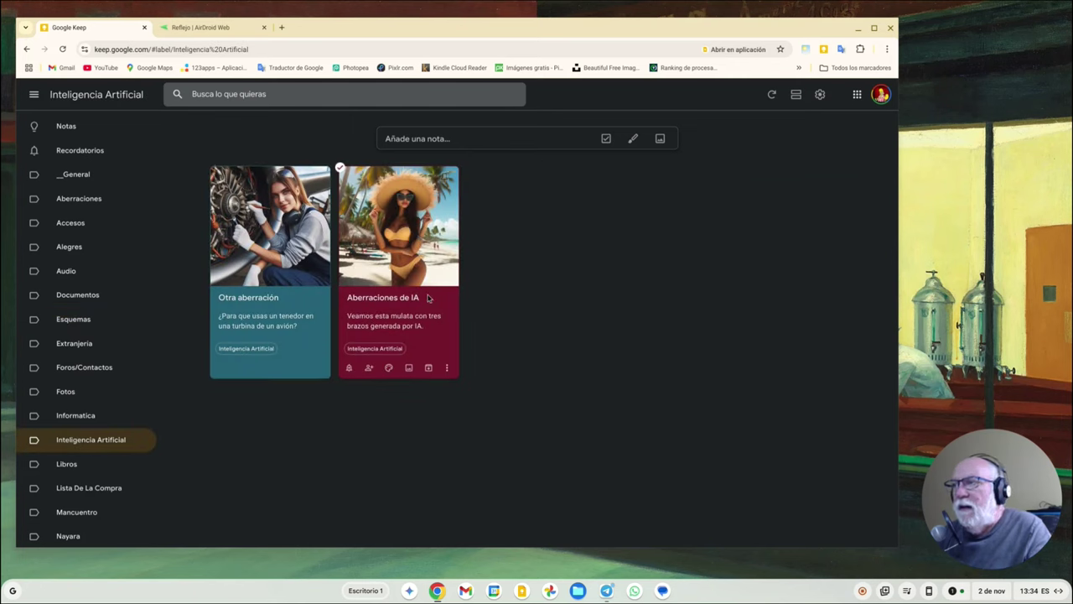
{"action": "left_click", "coordinate": [73, 513]}
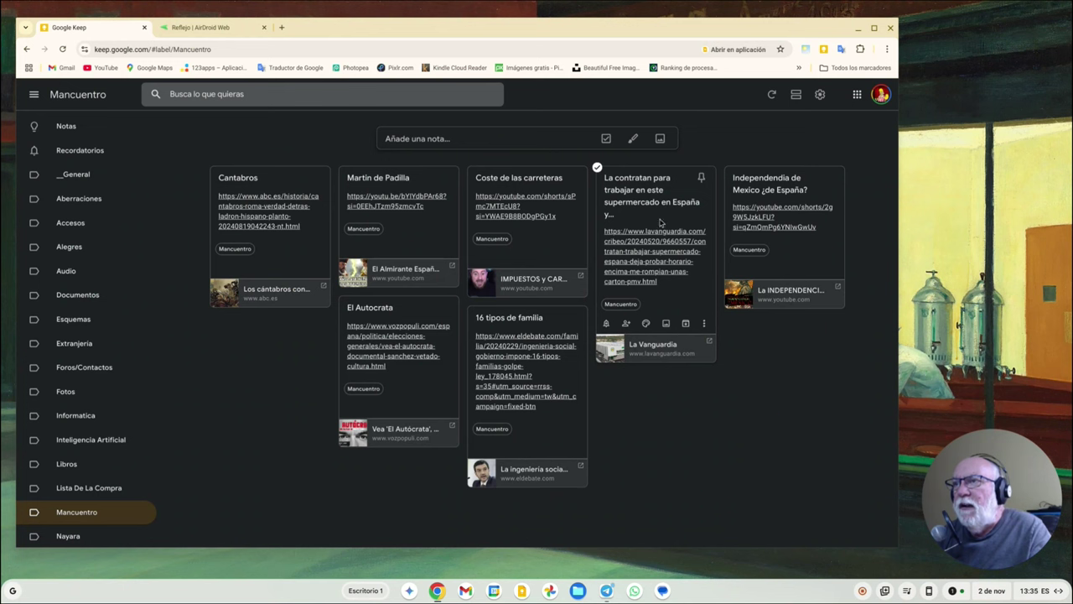
{"action": "left_click", "coordinate": [706, 324]}
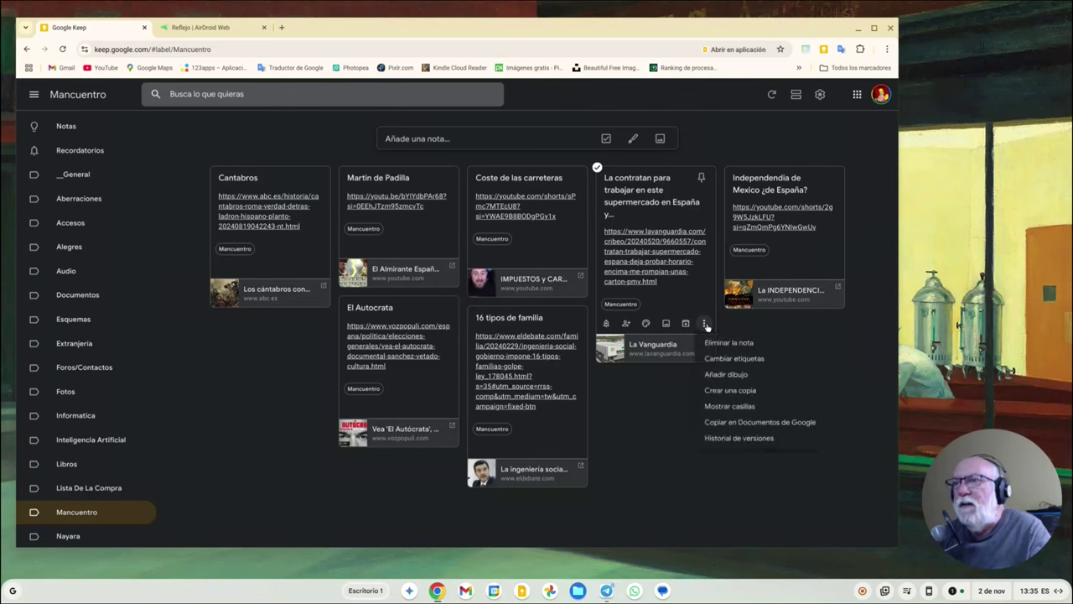
{"action": "left_click", "coordinate": [737, 343]}
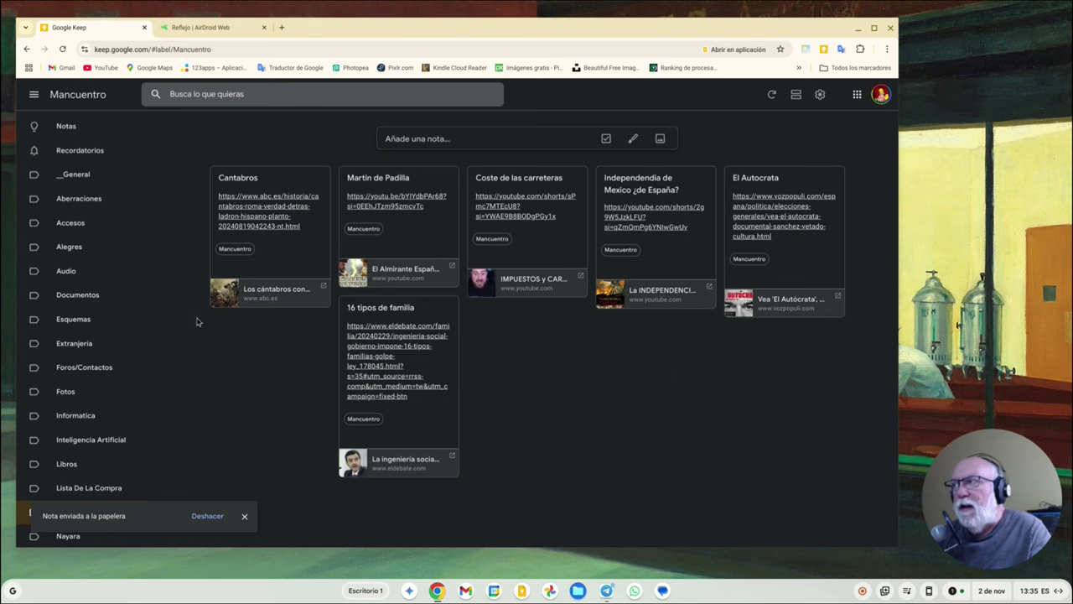
{"action": "scroll", "coordinate": [109, 240], "scroll_direction": "down", "scroll_amount": 3}
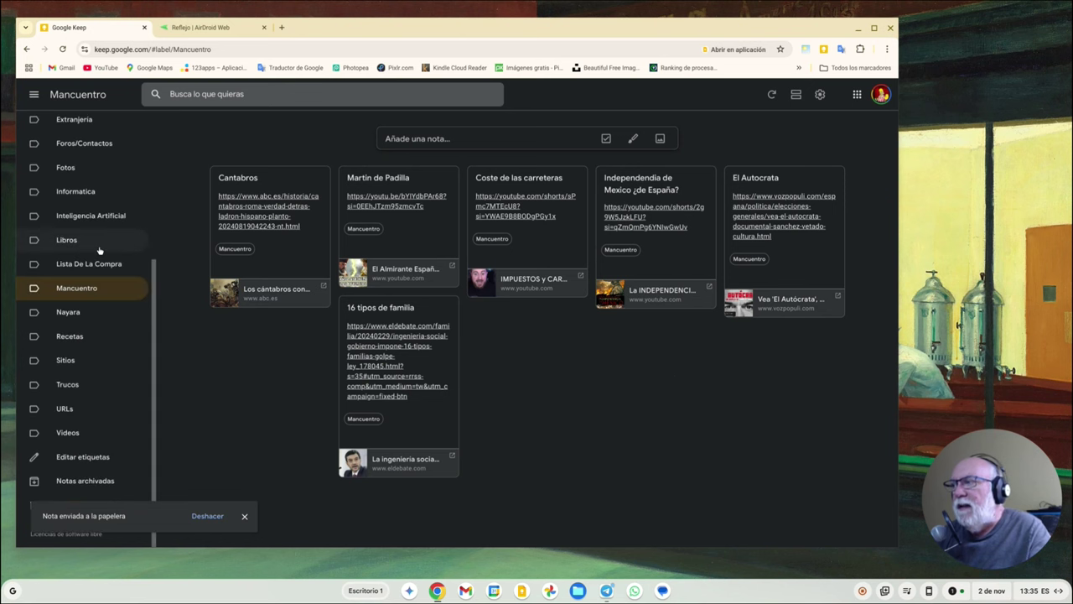
{"action": "left_click", "coordinate": [246, 517]}
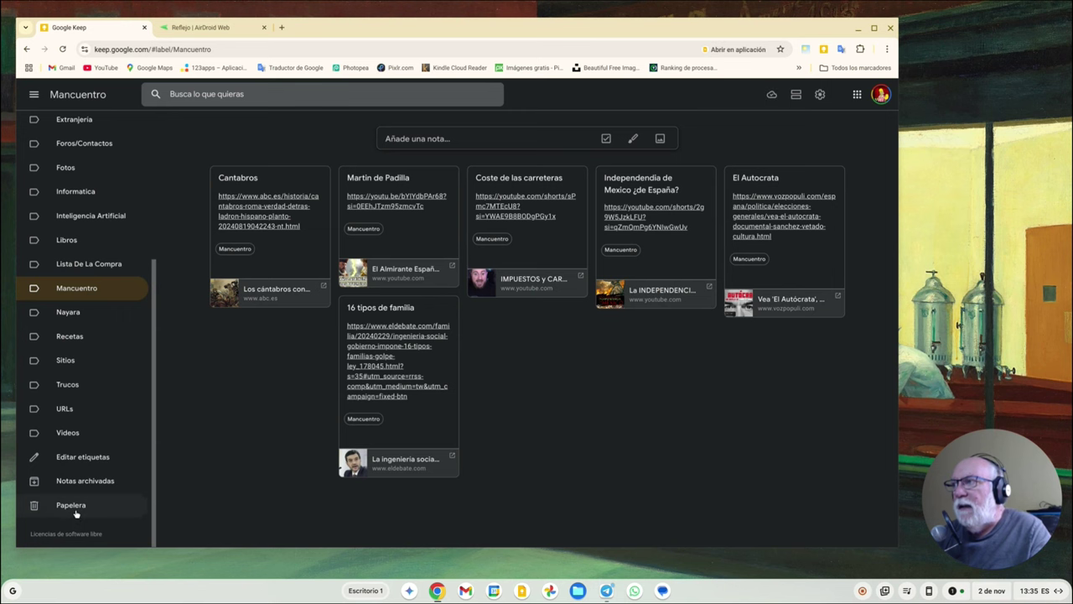
{"action": "left_click", "coordinate": [76, 507]}
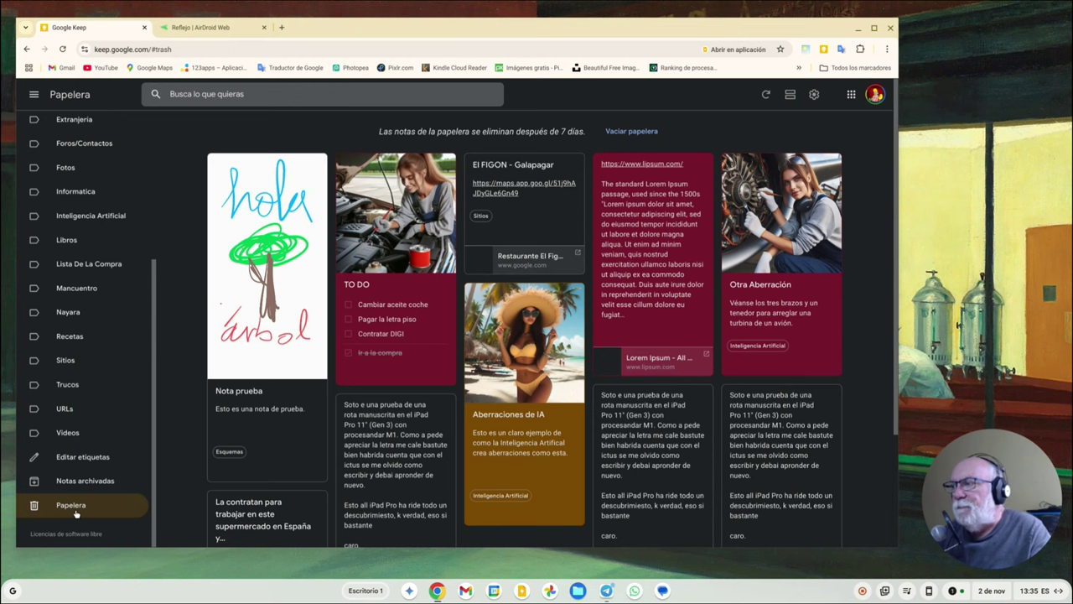
{"action": "scroll", "coordinate": [89, 230], "scroll_direction": "up", "scroll_amount": 3}
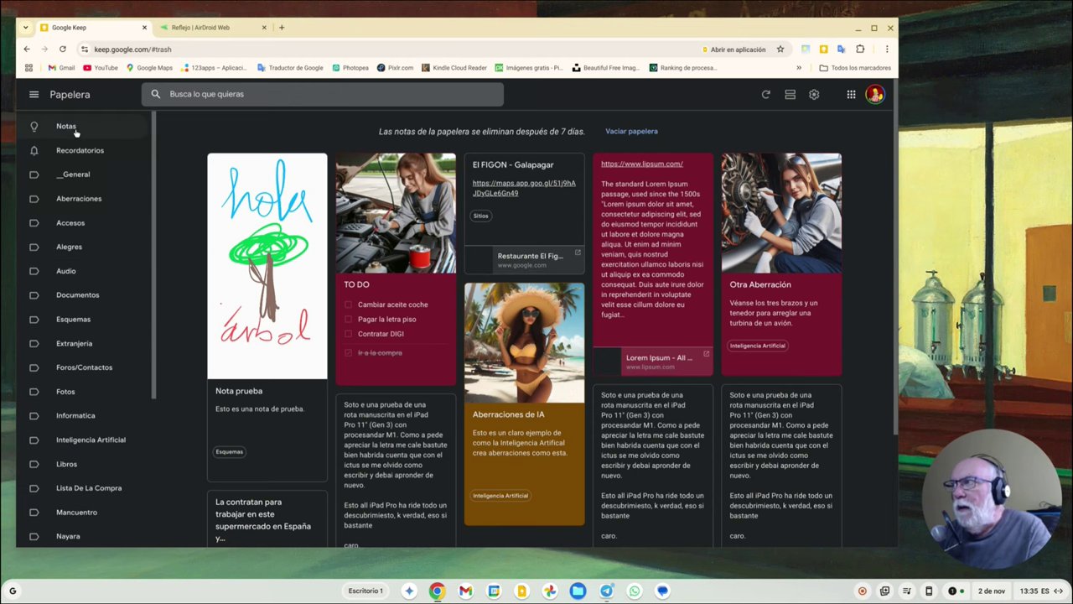
{"action": "left_click", "coordinate": [67, 127]}
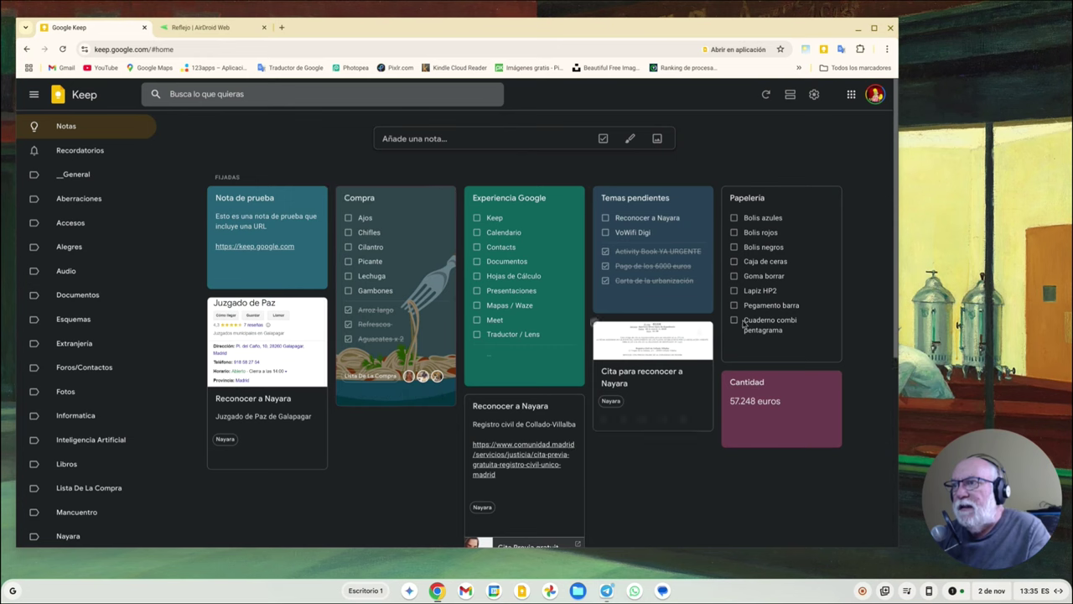
{"action": "scroll", "coordinate": [663, 458], "scroll_direction": "down", "scroll_amount": 3}
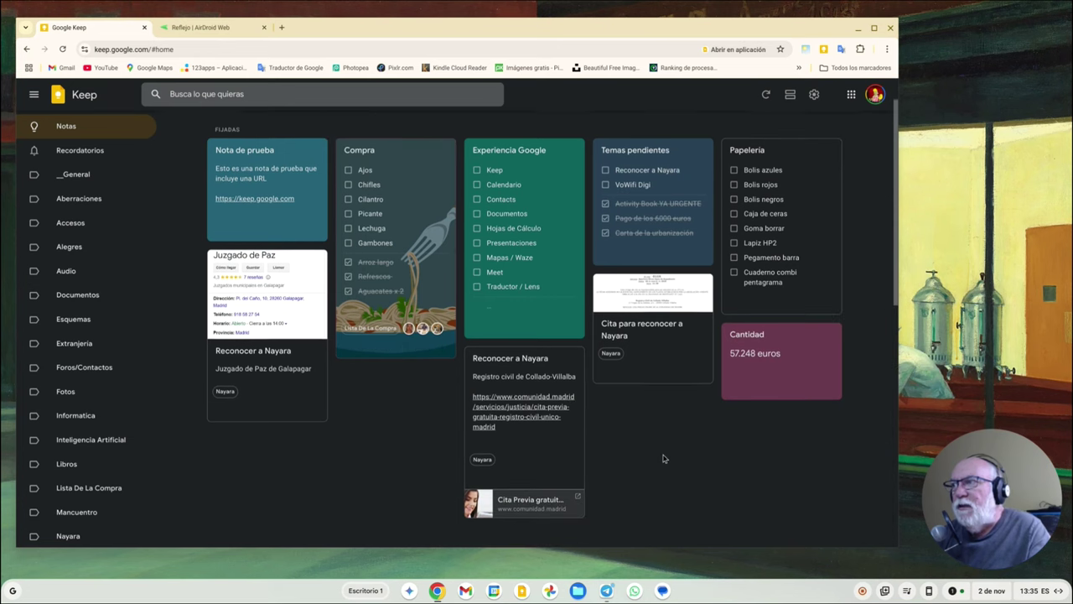
{"action": "scroll", "coordinate": [637, 446], "scroll_direction": "down", "scroll_amount": 1}
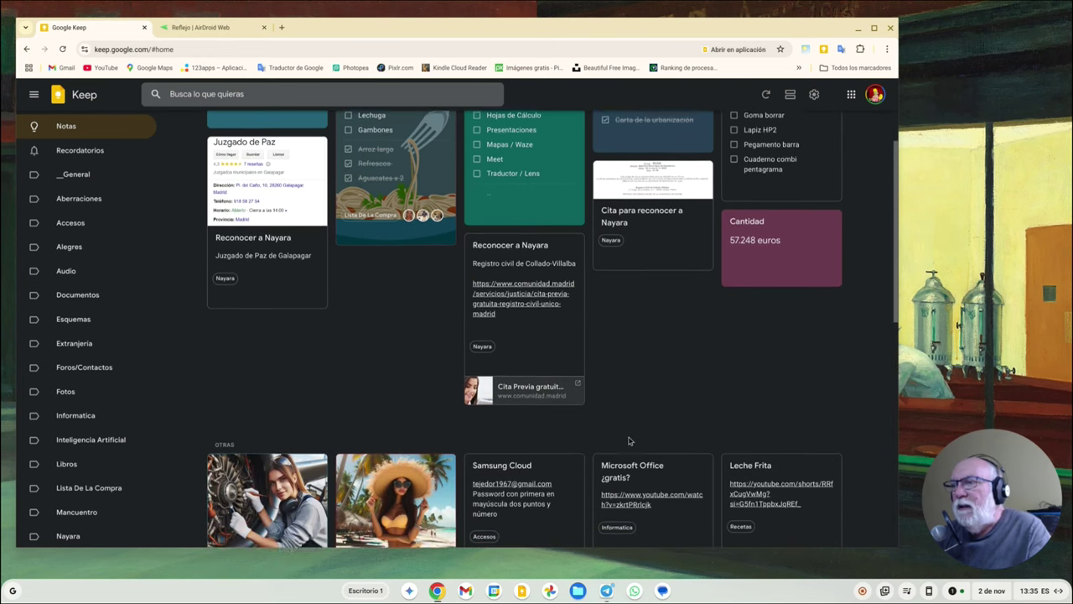
{"action": "scroll", "coordinate": [631, 440], "scroll_direction": "up", "scroll_amount": 4}
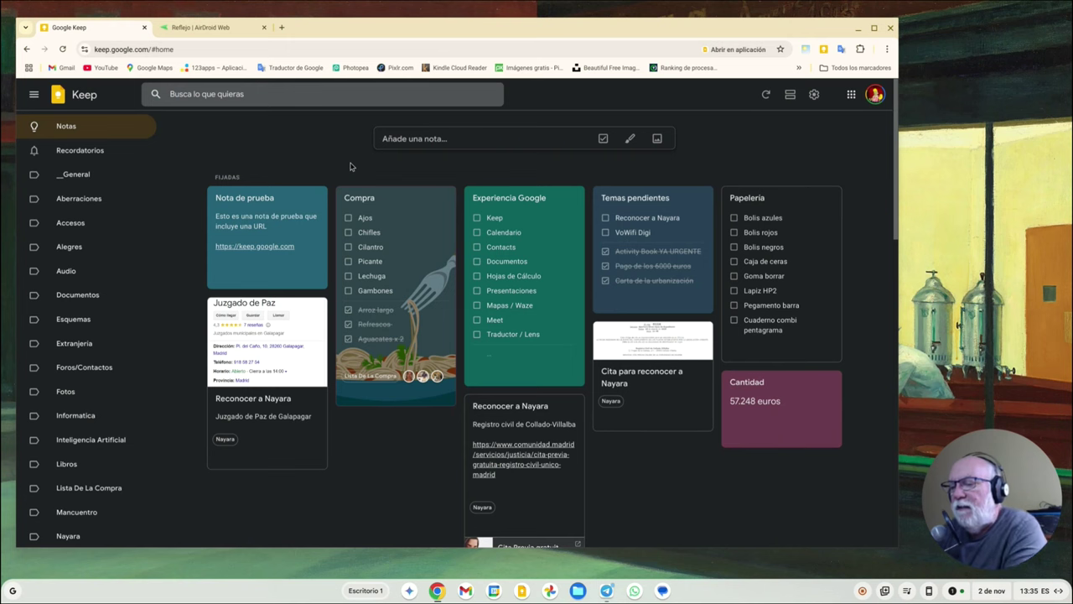
{"action": "left_click", "coordinate": [201, 28]}
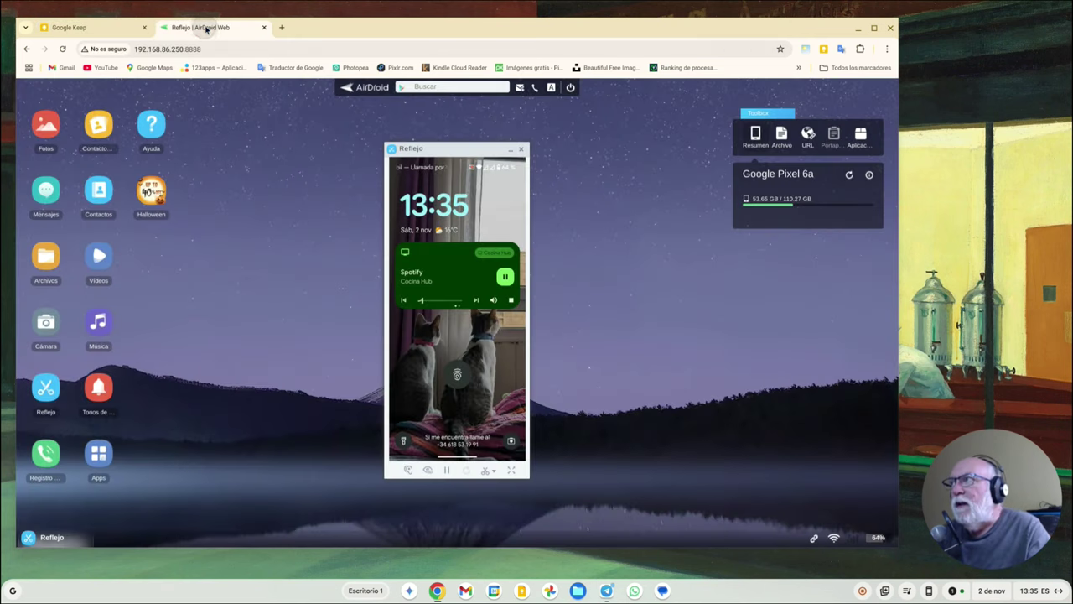
Make the Reflejo phone mirror in AirDroid Web full-screen.
{"action": "left_click", "coordinate": [511, 471]}
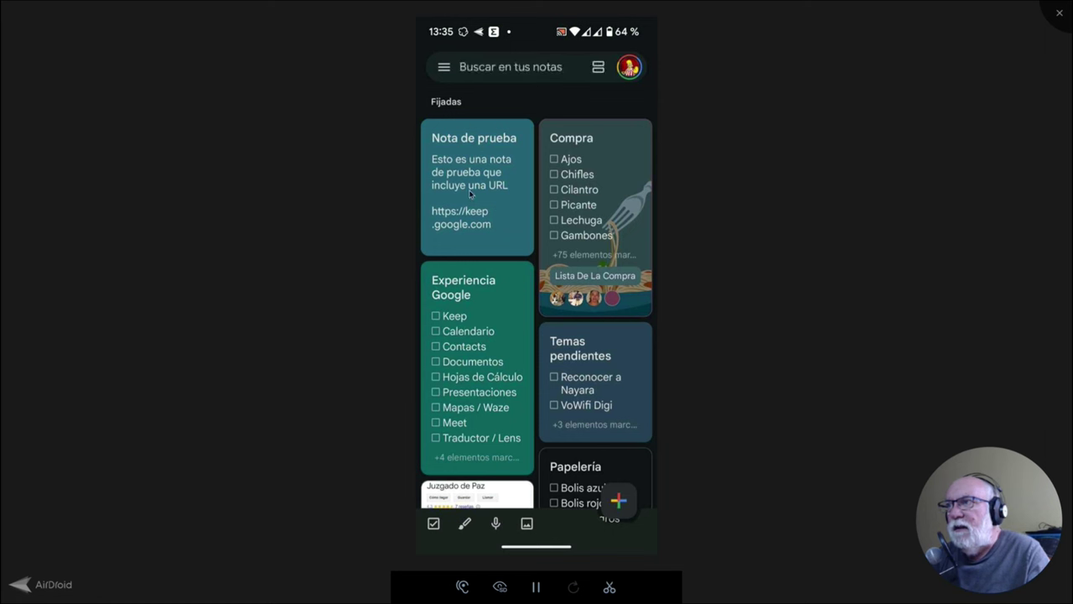
{"action": "left_click", "coordinate": [476, 325]}
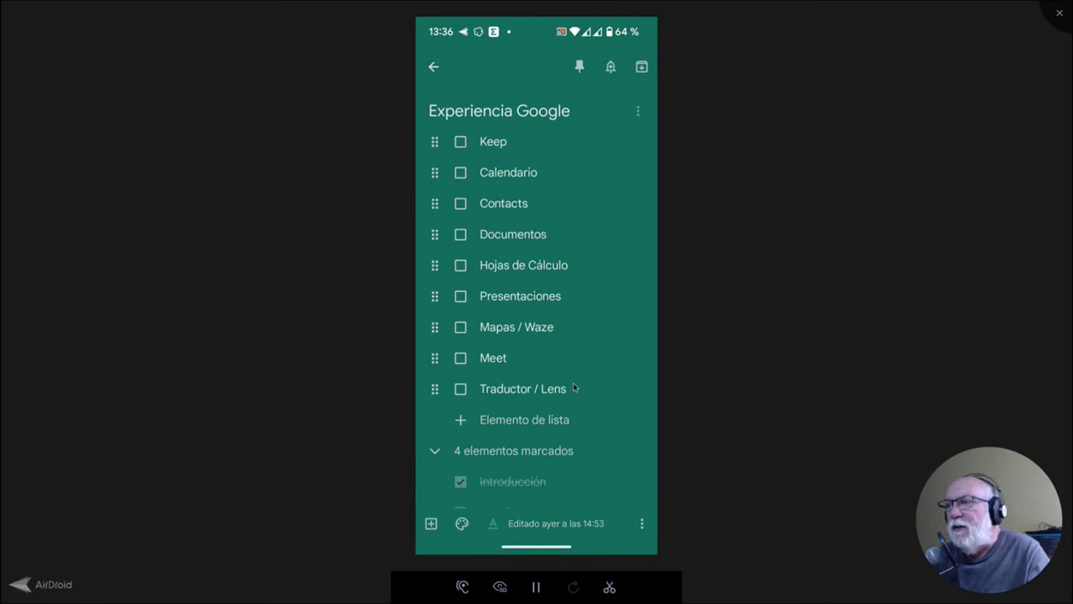
{"action": "scroll", "coordinate": [621, 387], "scroll_direction": "down", "scroll_amount": 2}
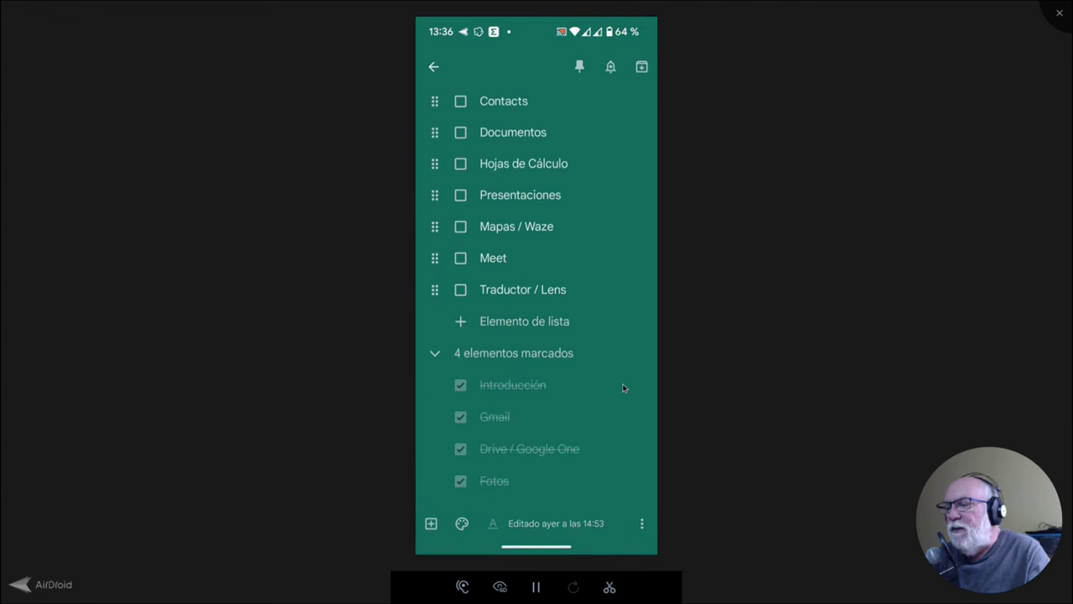
{"action": "scroll", "coordinate": [590, 202], "scroll_direction": "up", "scroll_amount": 2}
{"action": "scroll", "coordinate": [566, 233], "scroll_direction": "down", "scroll_amount": 2}
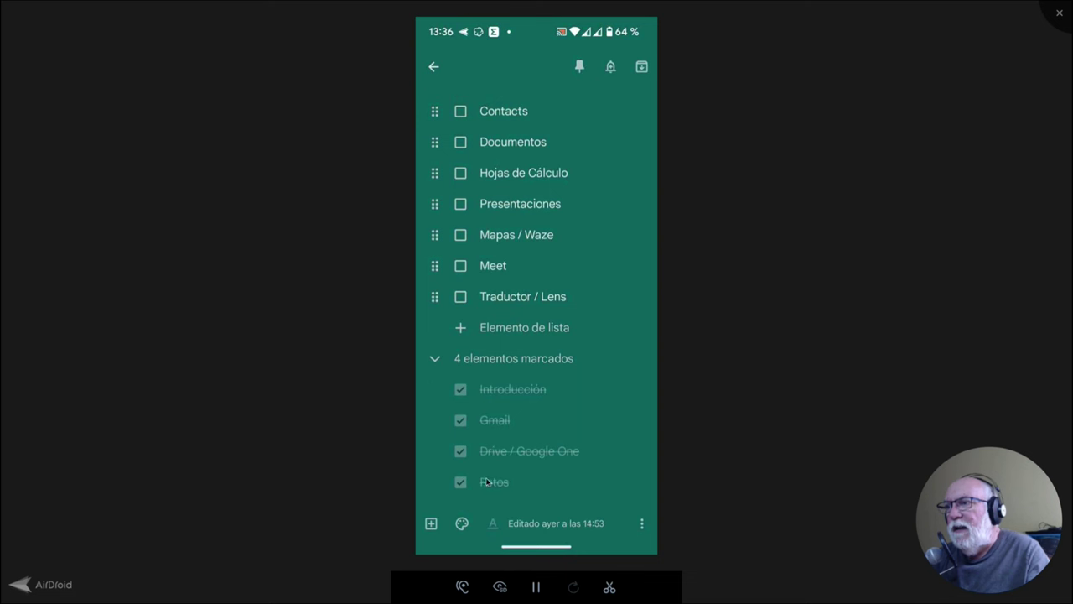
{"action": "scroll", "coordinate": [595, 274], "scroll_direction": "up", "scroll_amount": 2}
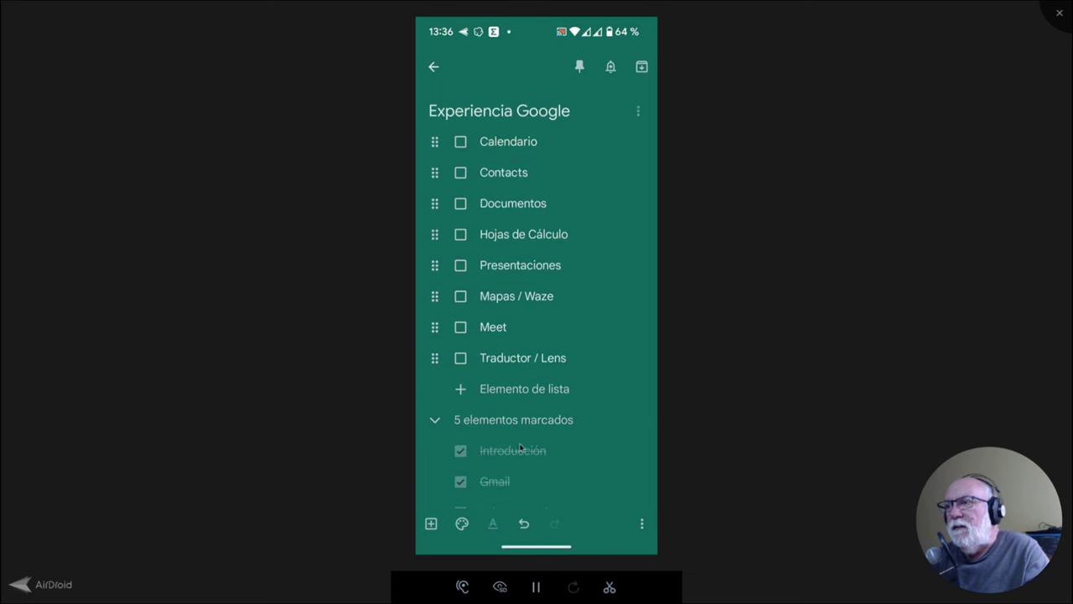
{"action": "scroll", "coordinate": [519, 447], "scroll_direction": "down", "scroll_amount": 2}
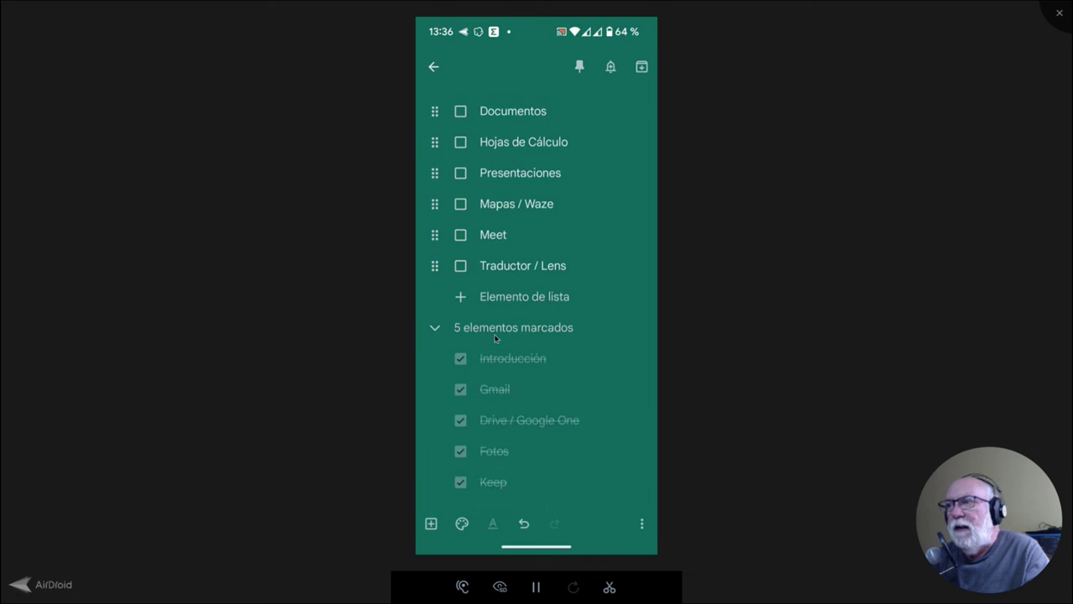
{"action": "left_click", "coordinate": [461, 483]}
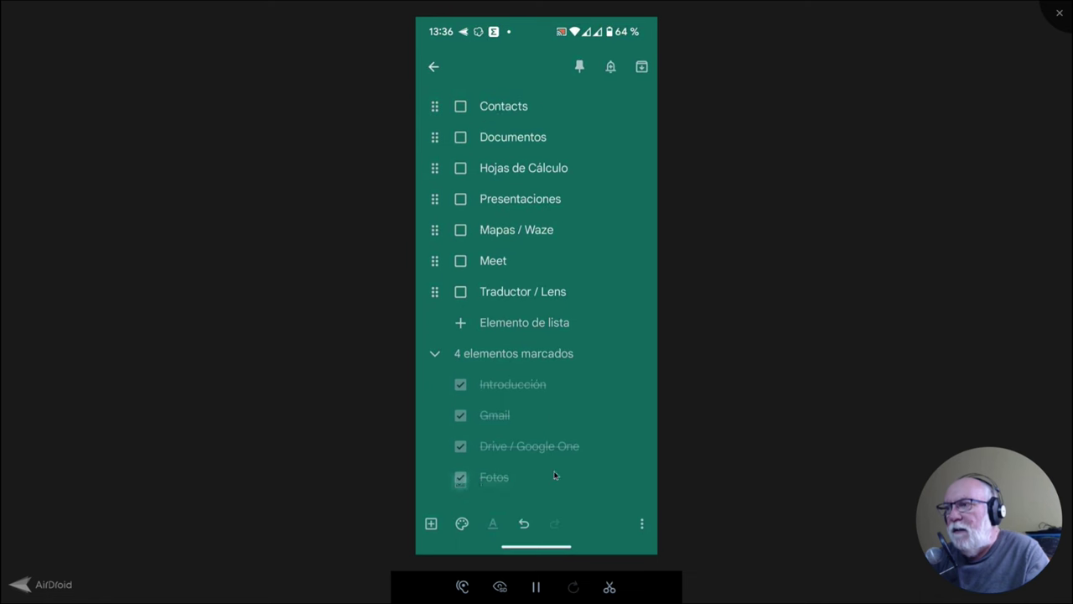
{"action": "scroll", "coordinate": [628, 335], "scroll_direction": "up", "scroll_amount": 2}
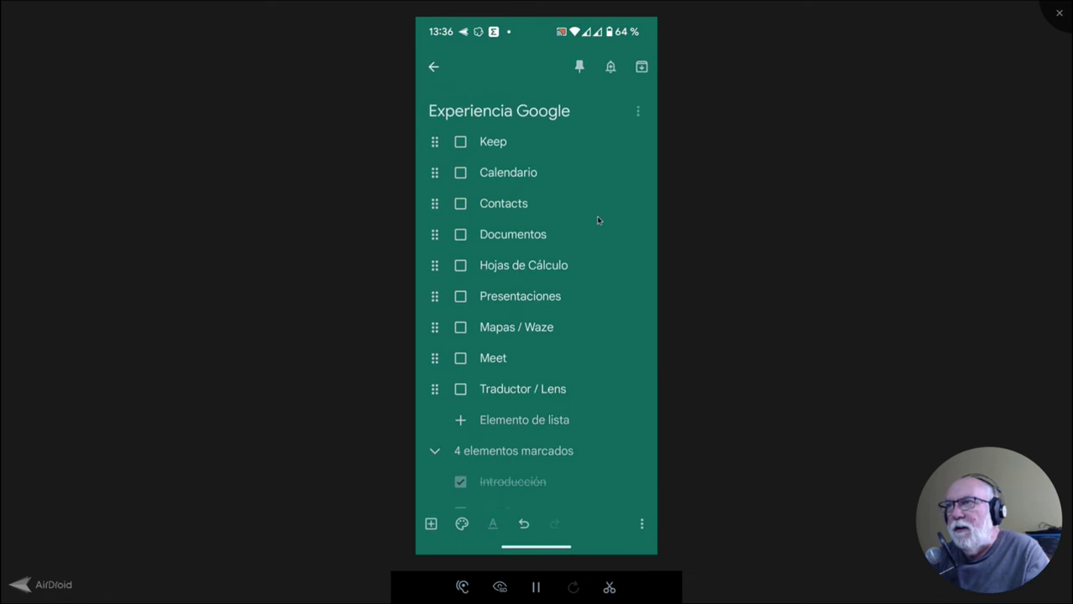
{"action": "left_click", "coordinate": [434, 68]}
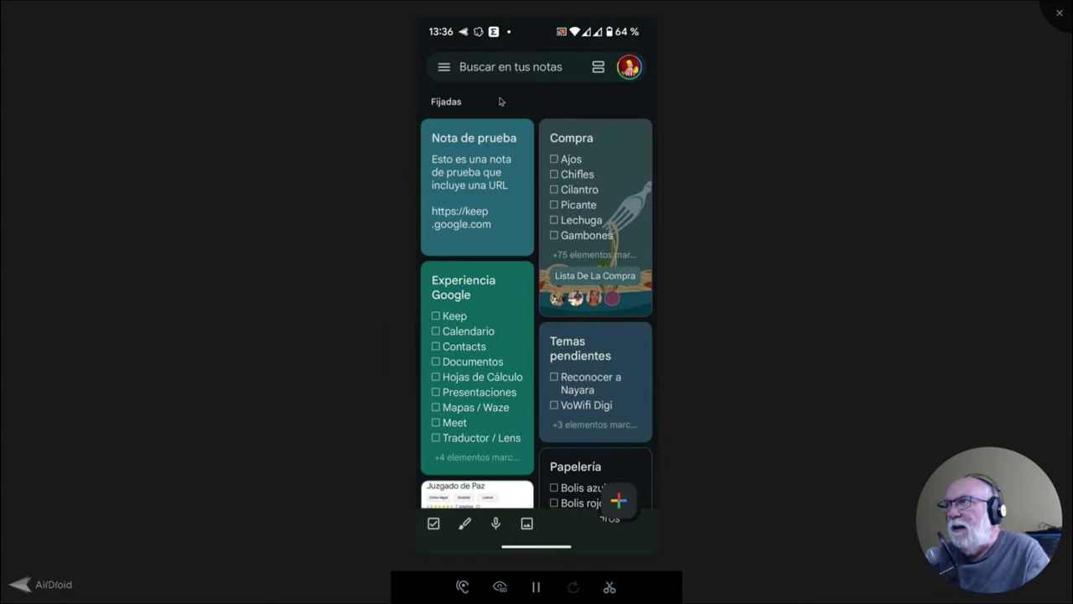
{"action": "scroll", "coordinate": [902, 271], "scroll_direction": "down", "scroll_amount": 5}
{"action": "scroll", "coordinate": [729, 180], "scroll_direction": "up", "scroll_amount": 5}
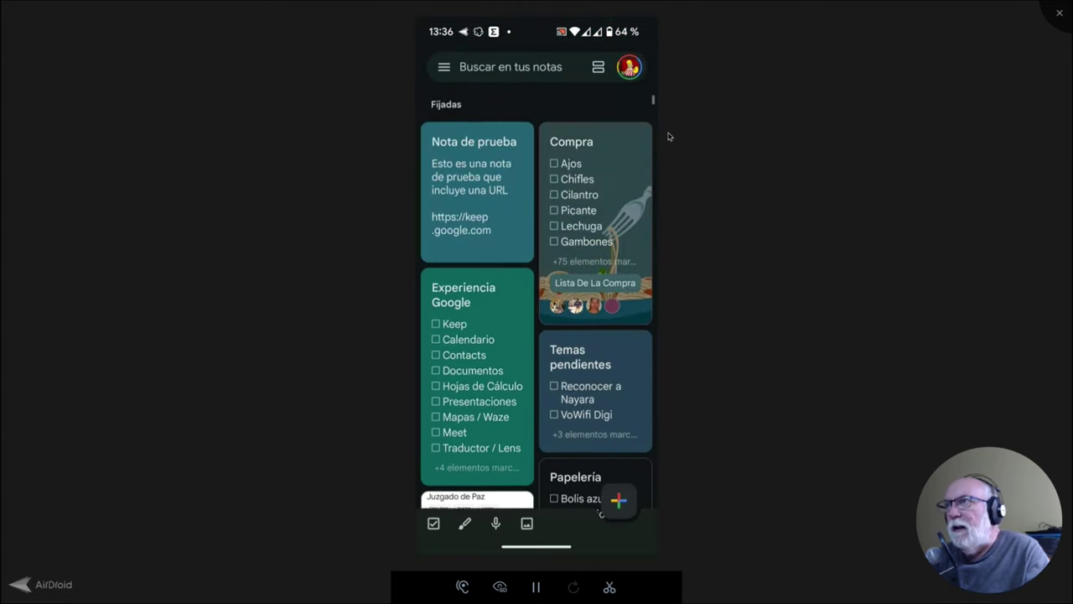
Try the single-column layout, switch back to the grid, and open Nota de prueba.
{"action": "left_click", "coordinate": [599, 69]}
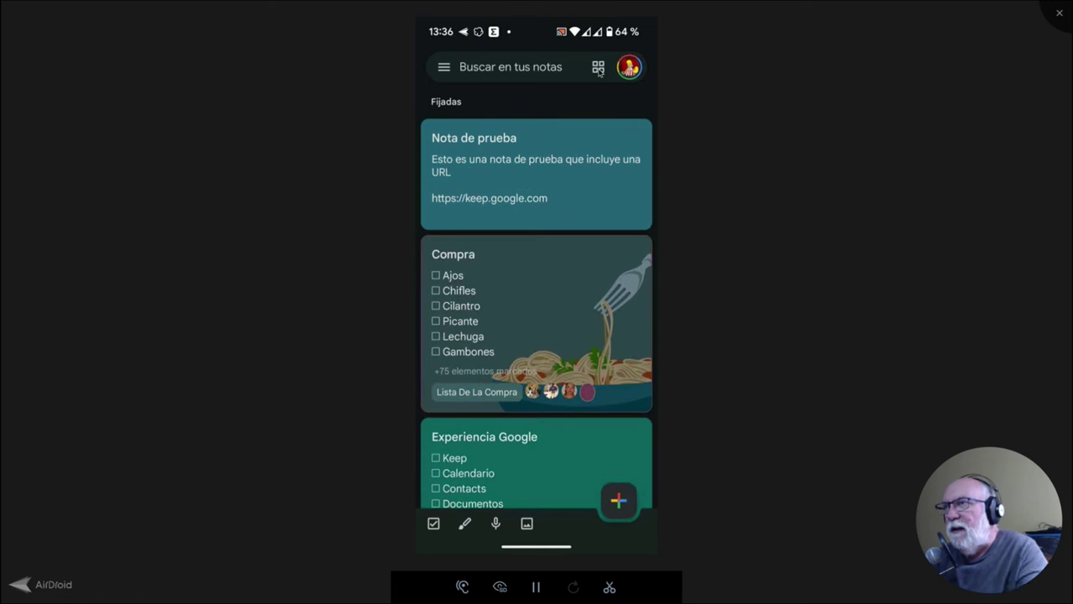
{"action": "scroll", "coordinate": [546, 234], "scroll_direction": "down", "scroll_amount": 5}
{"action": "scroll", "coordinate": [545, 235], "scroll_direction": "up", "scroll_amount": 5}
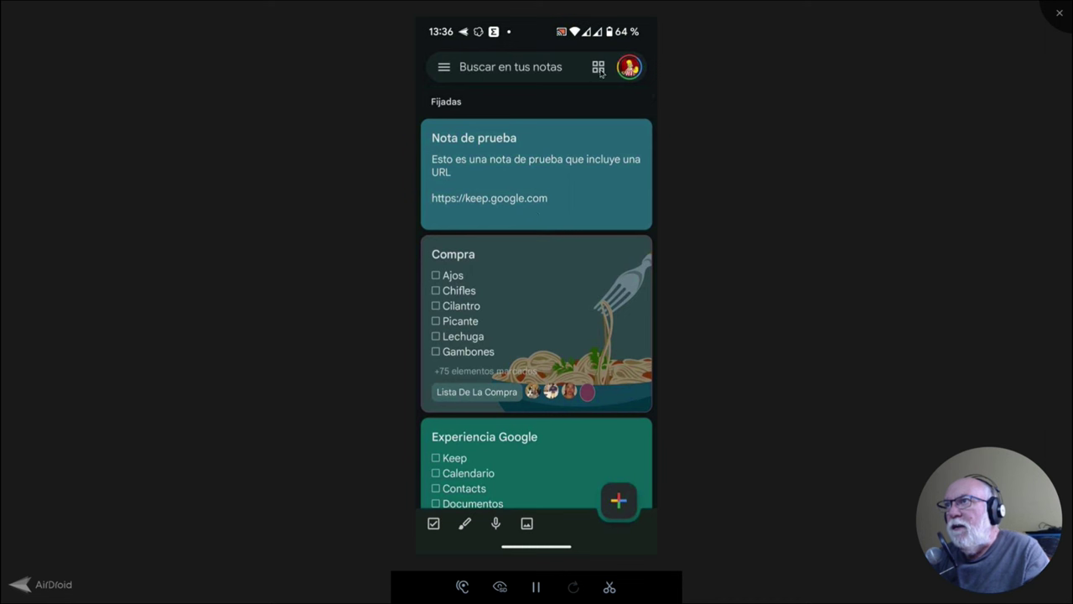
{"action": "left_click", "coordinate": [599, 70]}
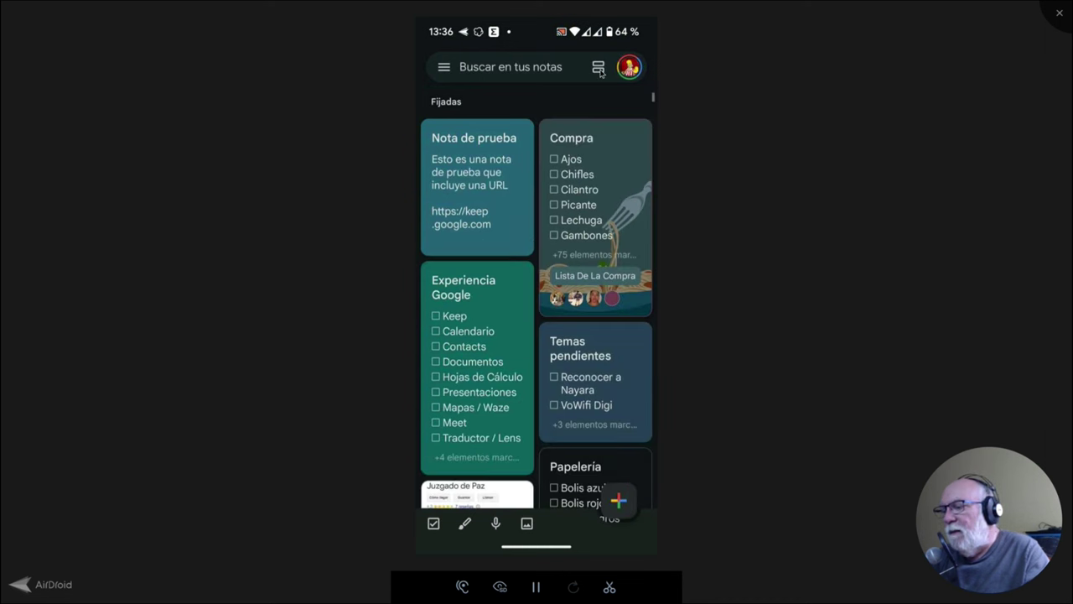
{"action": "left_click", "coordinate": [470, 231]}
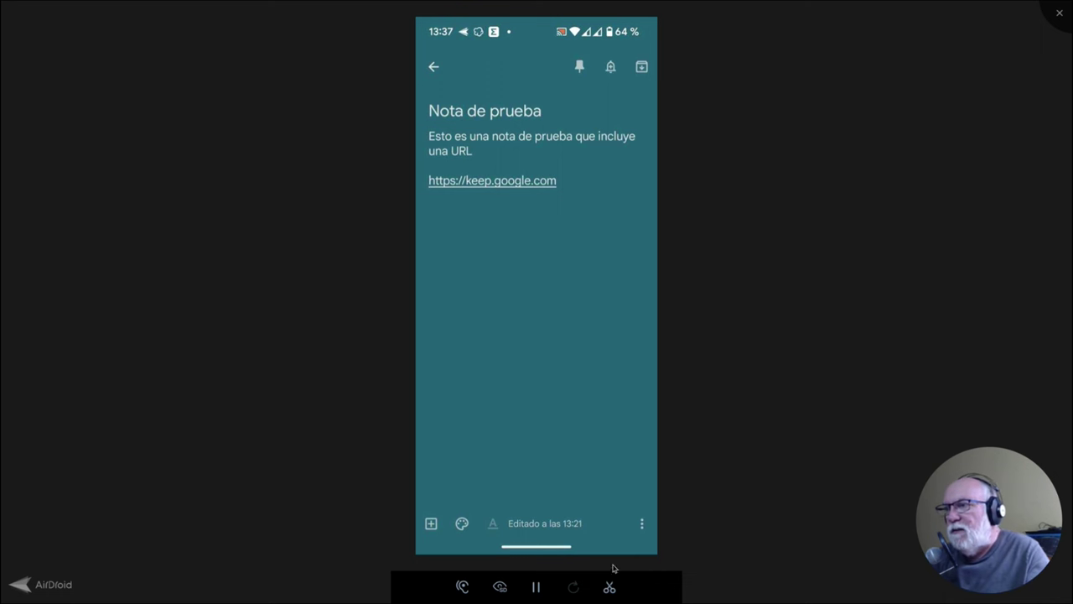
Give Nota de prueba an orange background and close the note.
{"action": "left_click", "coordinate": [463, 525]}
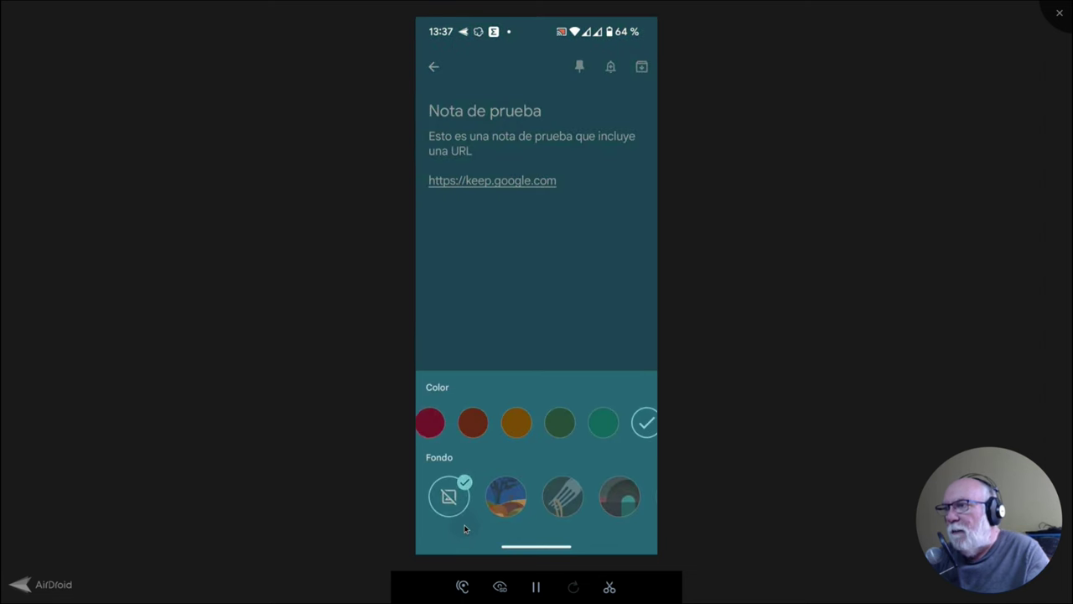
{"action": "left_click", "coordinate": [510, 425]}
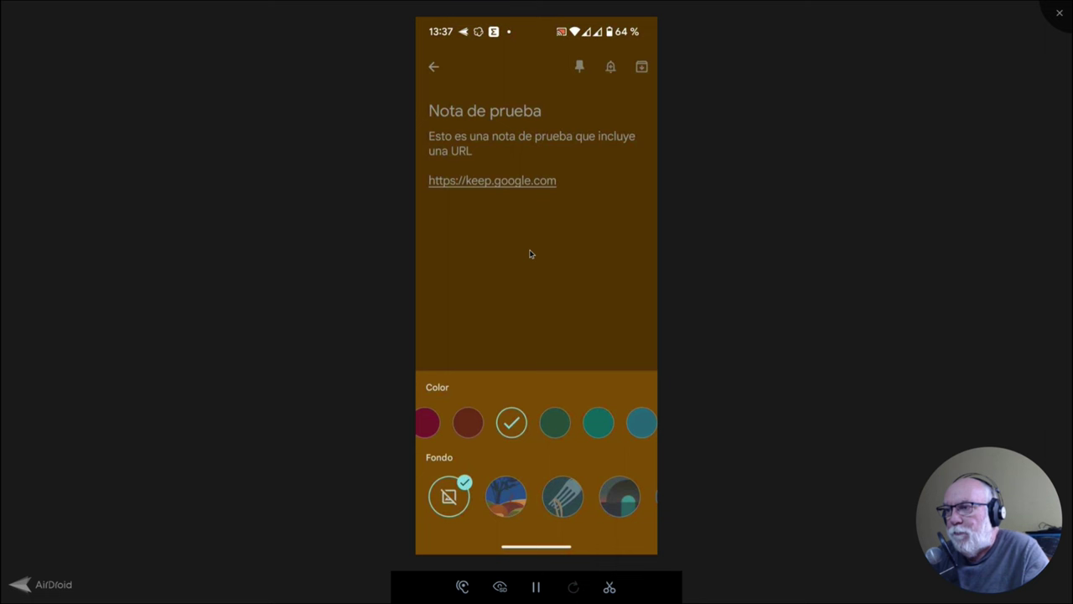
{"action": "left_click", "coordinate": [464, 176]}
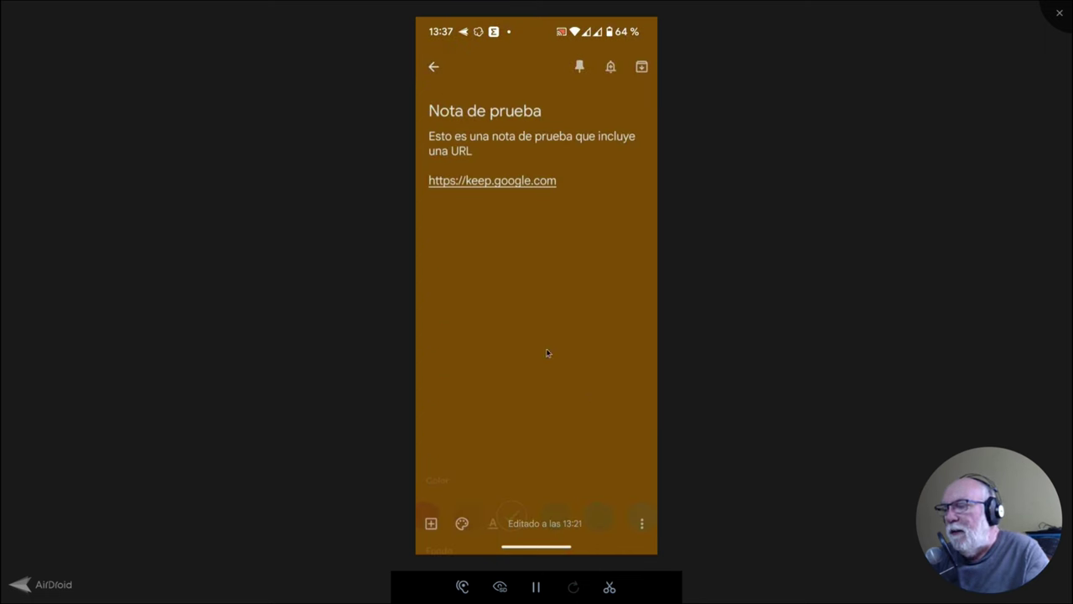
{"action": "left_click", "coordinate": [431, 76]}
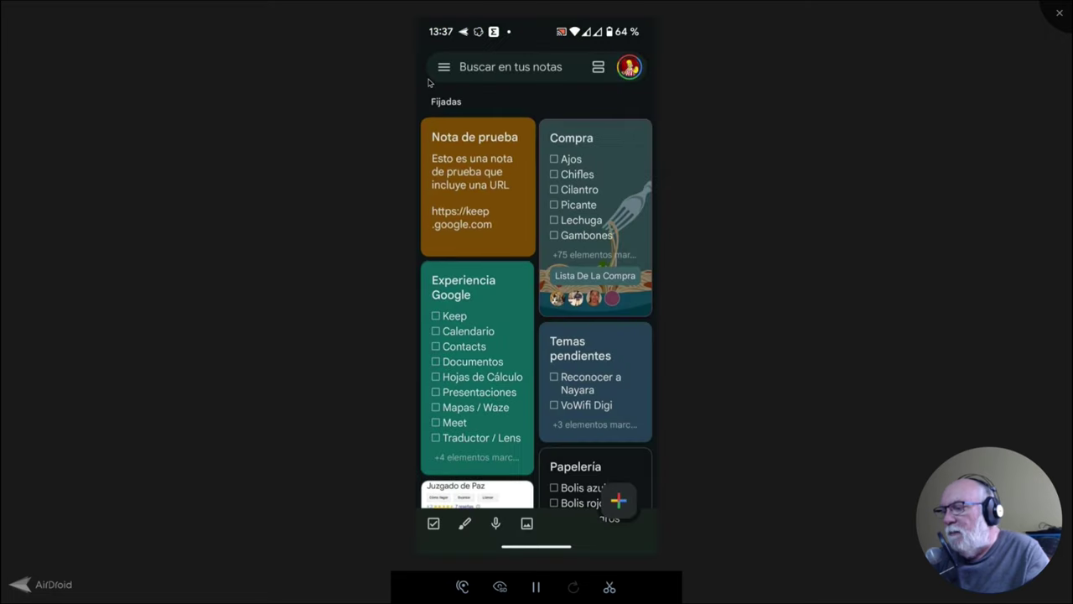
Delete the Nota de prueba note with Eliminar from its ⋮ menu.
{"action": "left_click", "coordinate": [513, 233]}
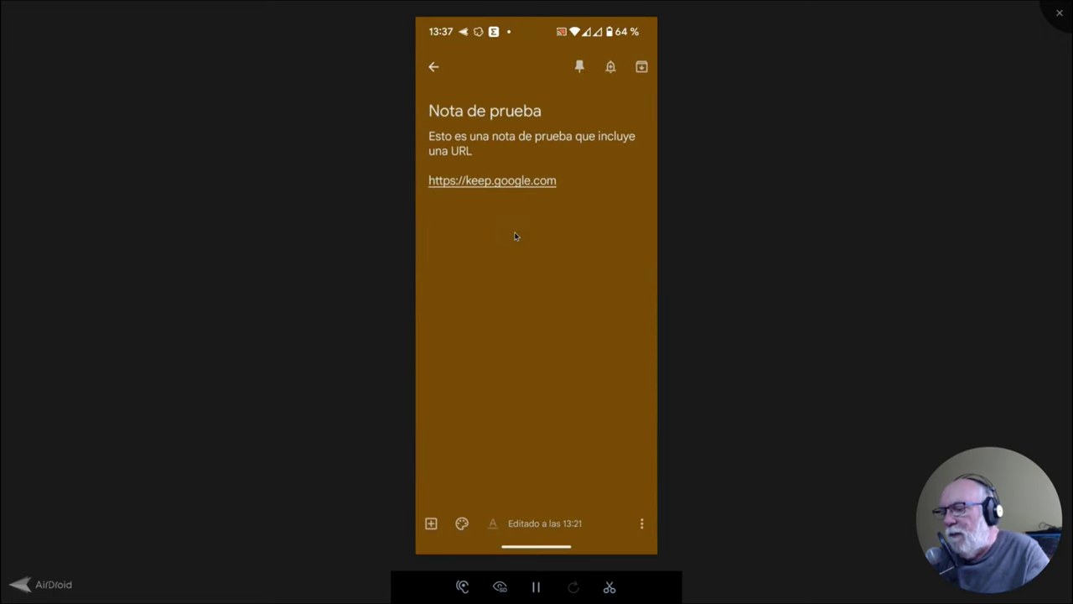
{"action": "left_click", "coordinate": [642, 525]}
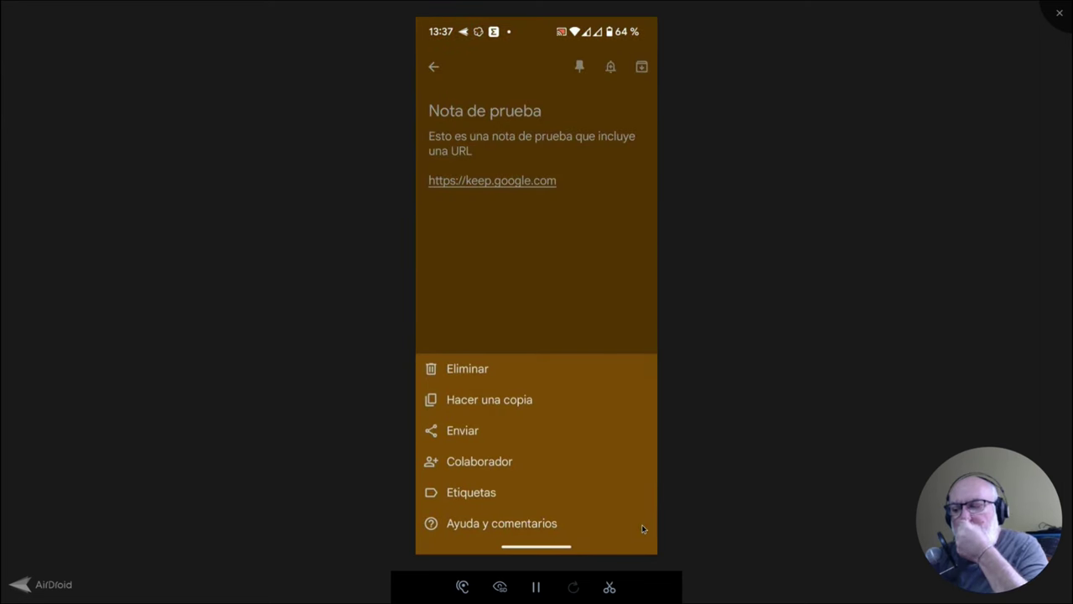
{"action": "left_click", "coordinate": [479, 370]}
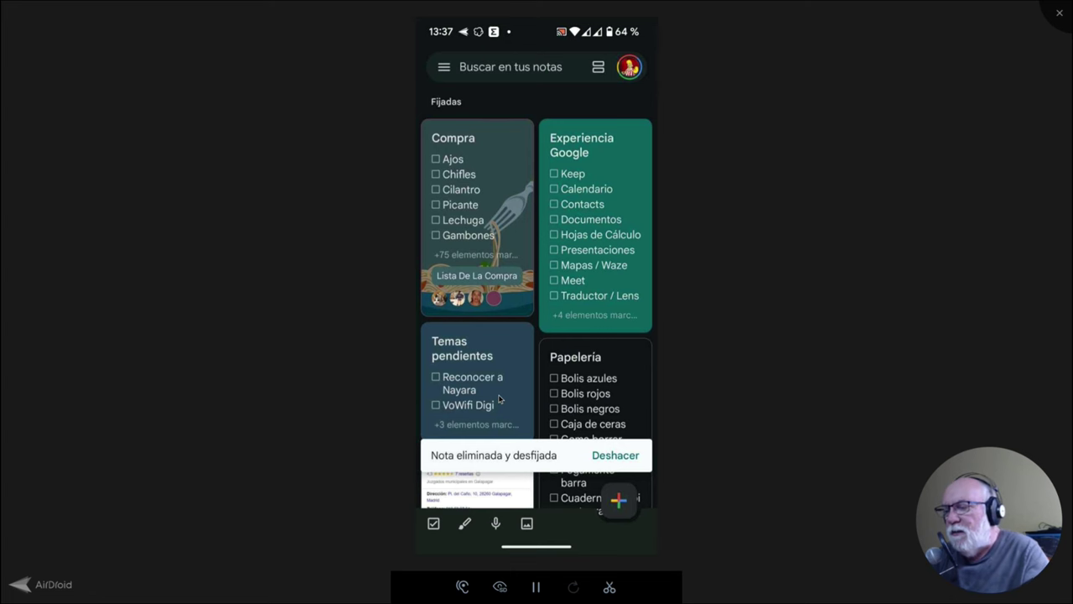
{"action": "scroll", "coordinate": [499, 398], "scroll_direction": "down", "scroll_amount": 5}
{"action": "scroll", "coordinate": [499, 398], "scroll_direction": "up", "scroll_amount": 5}
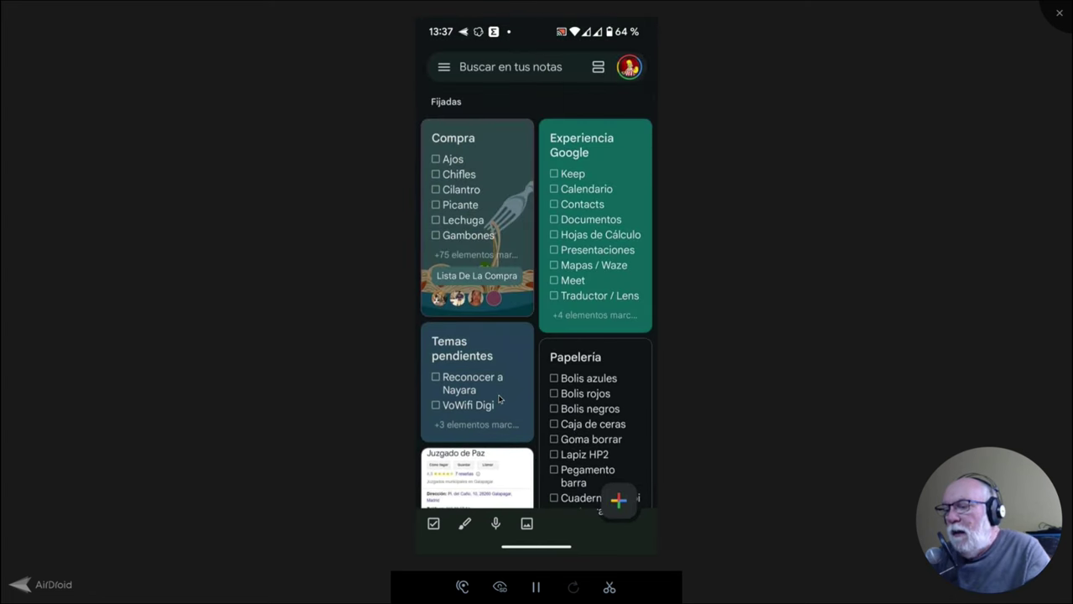
{"action": "scroll", "coordinate": [499, 398], "scroll_direction": "down", "scroll_amount": 5}
{"action": "scroll", "coordinate": [498, 398], "scroll_direction": "up", "scroll_amount": 5}
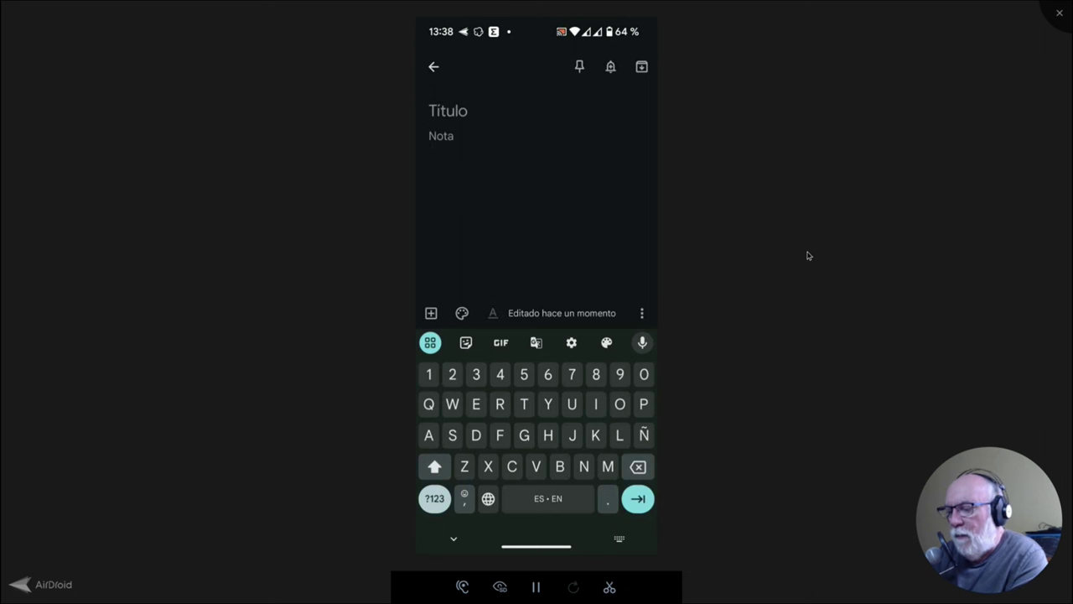
Title the new note 'Arbol' and write 'Esto es un dibujo de un árbol.' in its body.
{"action": "type", "text": "Arvol"}
{"action": "key", "text": "BackSpace"}
{"action": "key", "text": "BackSpace"}
{"action": "key", "text": "BackSpace"}
{"action": "type", "text": "bol"}
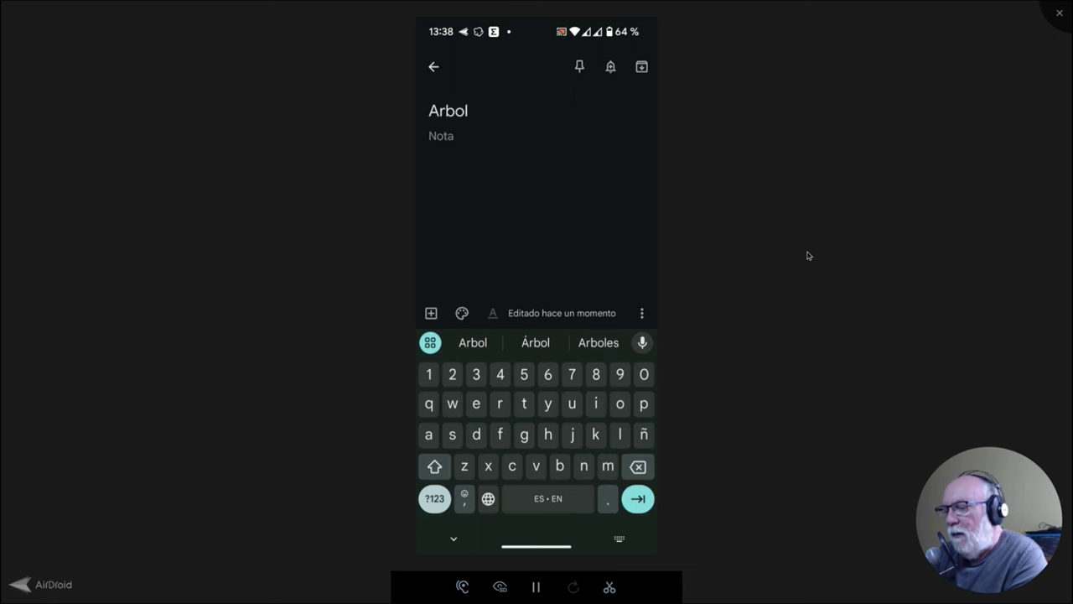
{"action": "key", "text": "Return"}
{"action": "type", "text": "Est"}
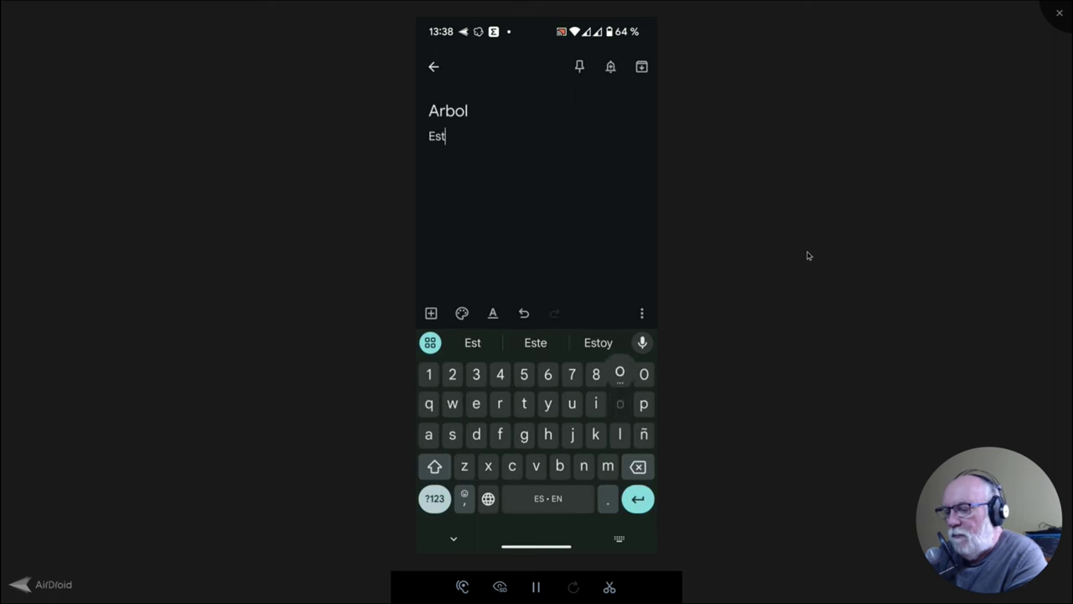
{"action": "type", "text": "o es un dibujo de un "}
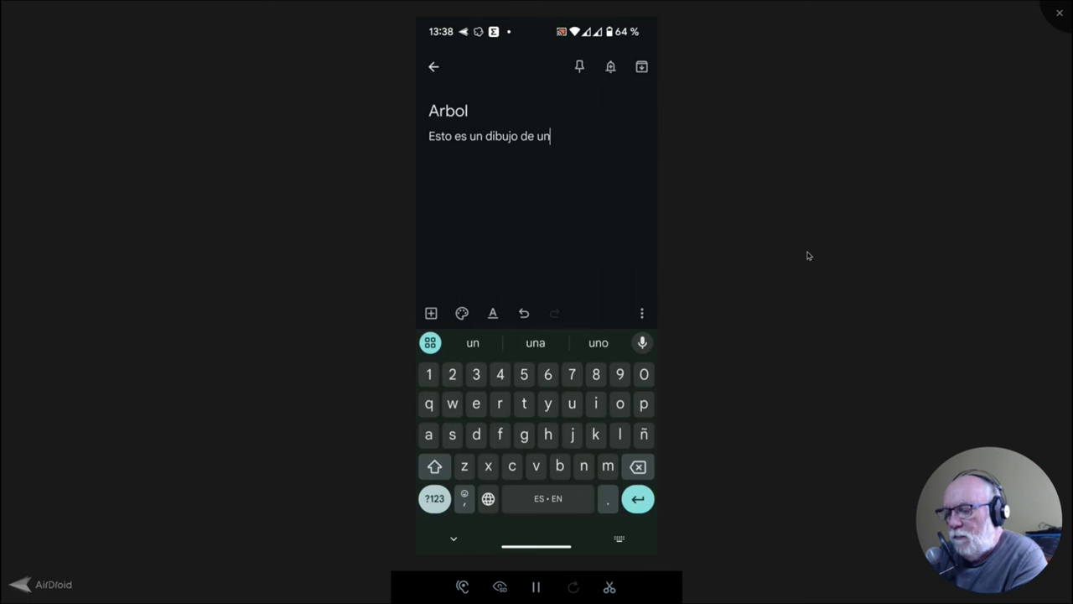
{"action": "type", "text": "árbol."}
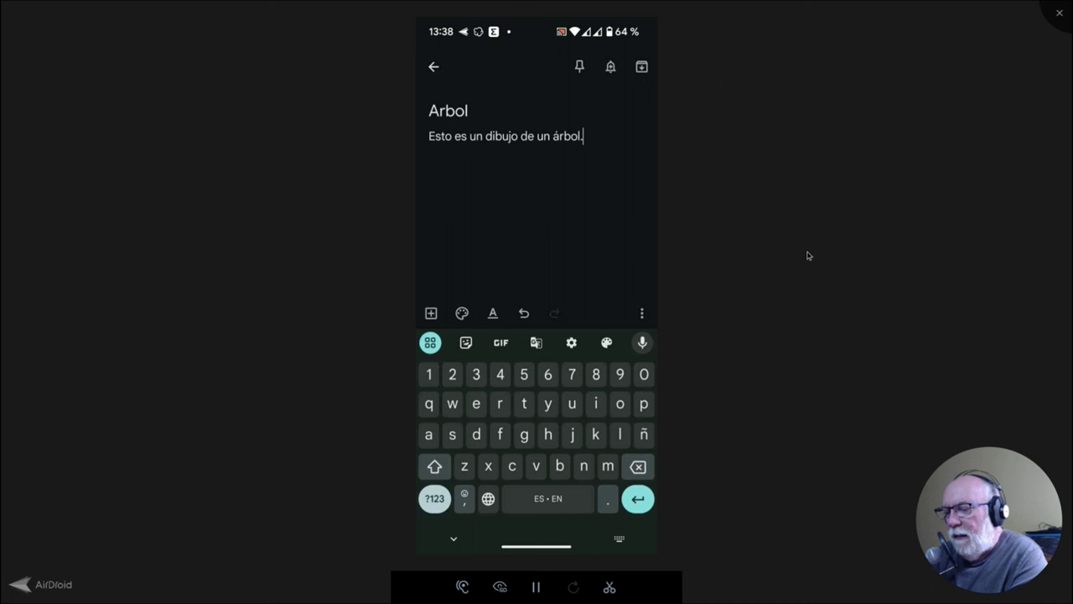
{"action": "key", "text": "Return"}
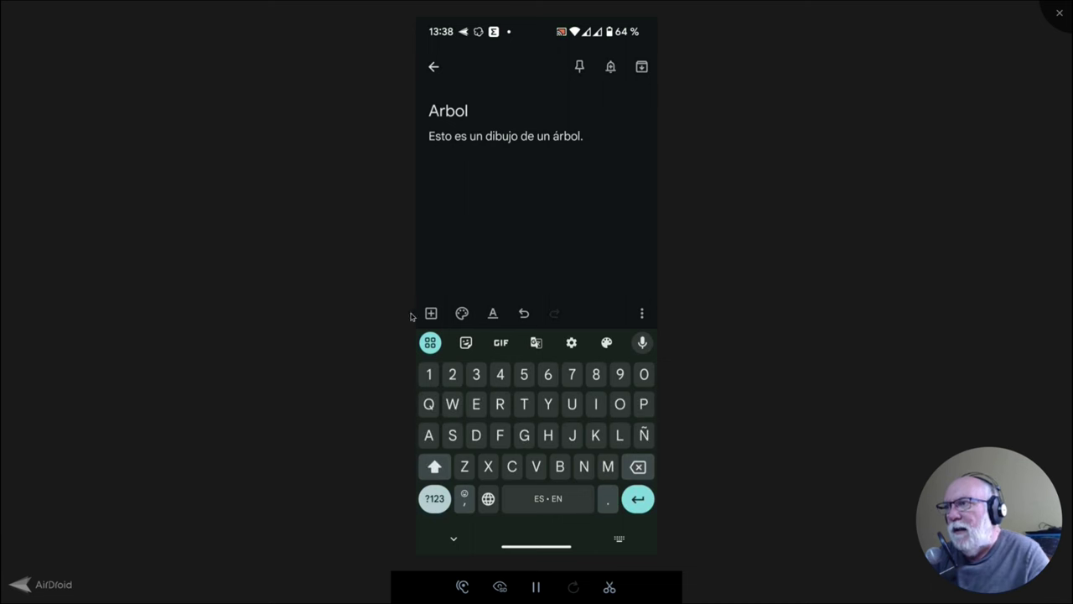
{"action": "left_click", "coordinate": [429, 315]}
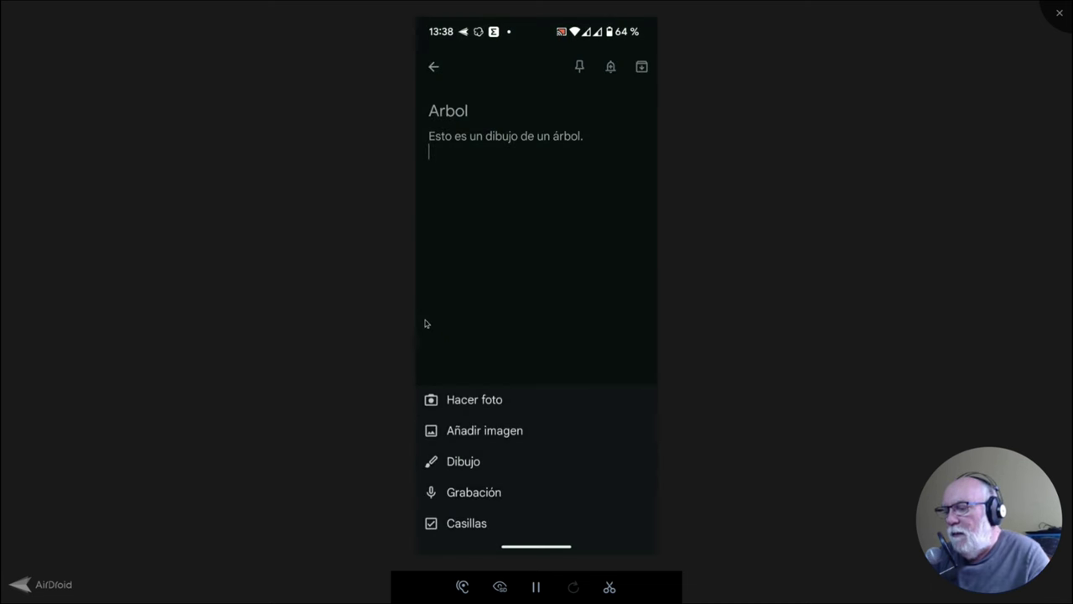
Add a tree drawing to the Arbol note and return to the notes list.
{"action": "left_click", "coordinate": [471, 468]}
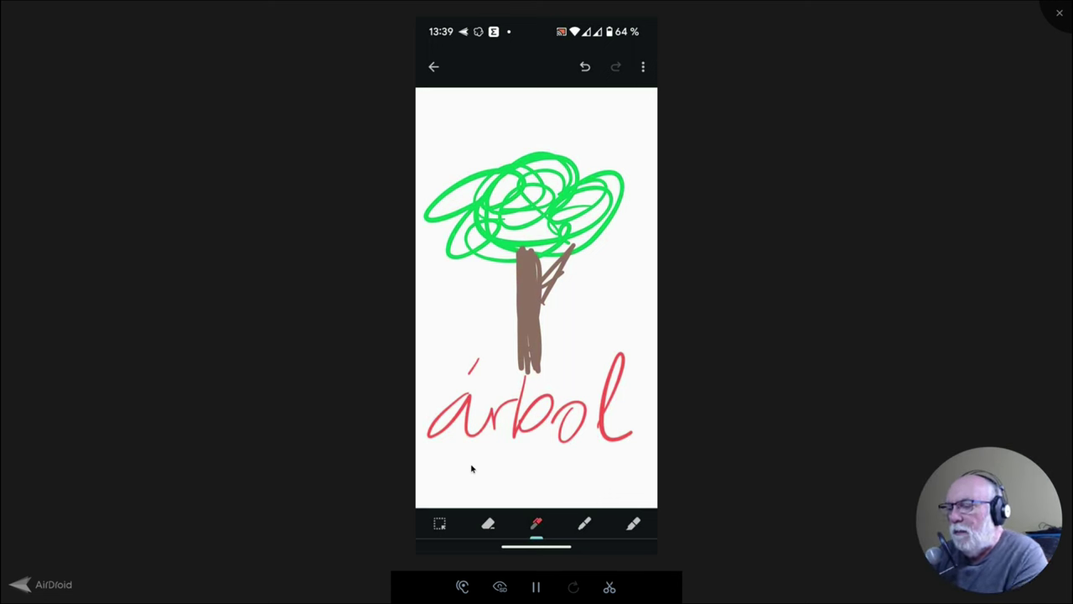
{"action": "left_click", "coordinate": [430, 73]}
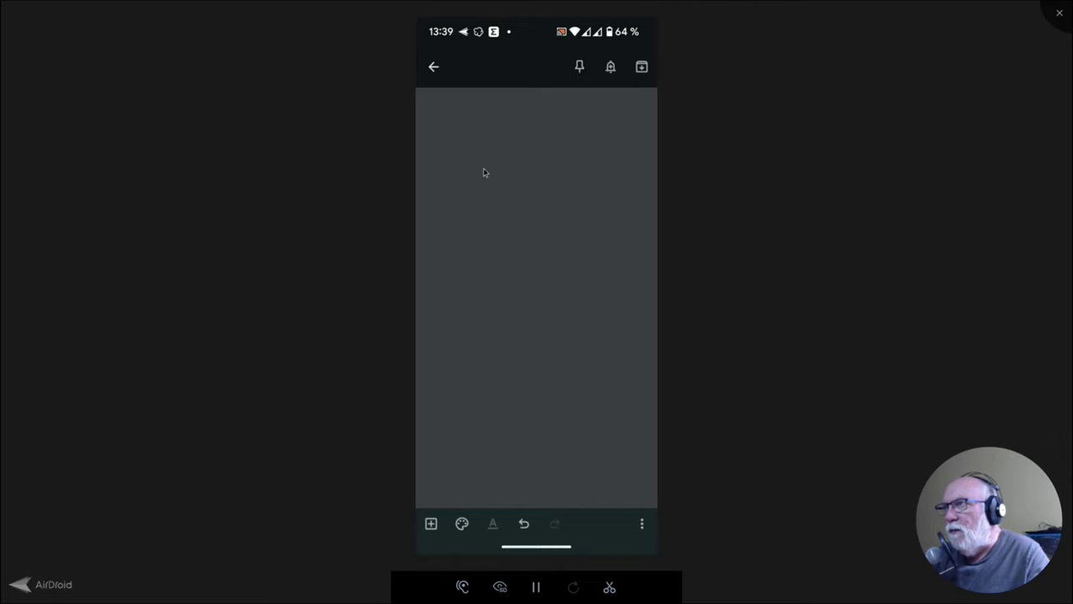
{"action": "left_click", "coordinate": [428, 75]}
Find the Arbol note and apply the Esquemas label via ⋮ > Etiquetas.
{"action": "scroll", "coordinate": [499, 254], "scroll_direction": "down", "scroll_amount": 2}
{"action": "scroll", "coordinate": [499, 254], "scroll_direction": "down", "scroll_amount": 5}
{"action": "scroll", "coordinate": [498, 254], "scroll_direction": "down", "scroll_amount": 3}
{"action": "scroll", "coordinate": [499, 254], "scroll_direction": "down", "scroll_amount": 3}
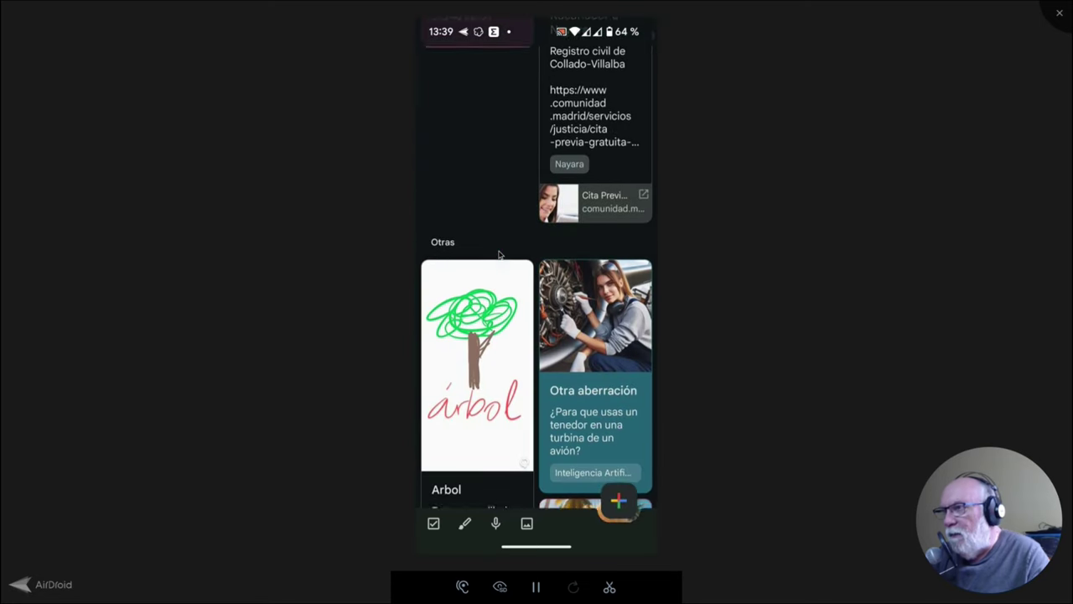
{"action": "scroll", "coordinate": [503, 276], "scroll_direction": "down", "scroll_amount": 1}
{"action": "scroll", "coordinate": [461, 352], "scroll_direction": "down", "scroll_amount": 1}
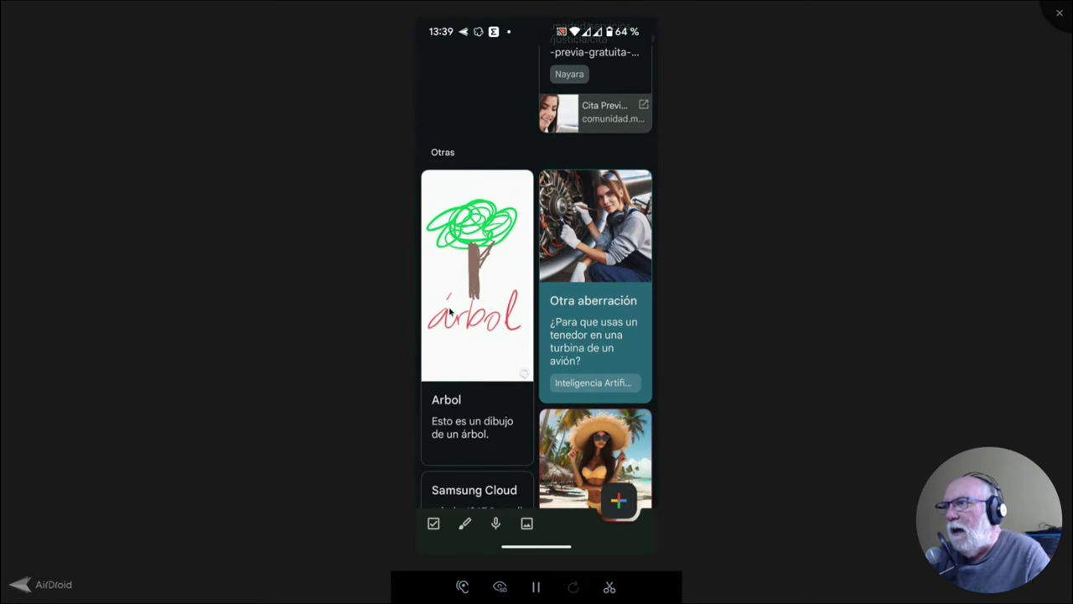
{"action": "left_click", "coordinate": [496, 370]}
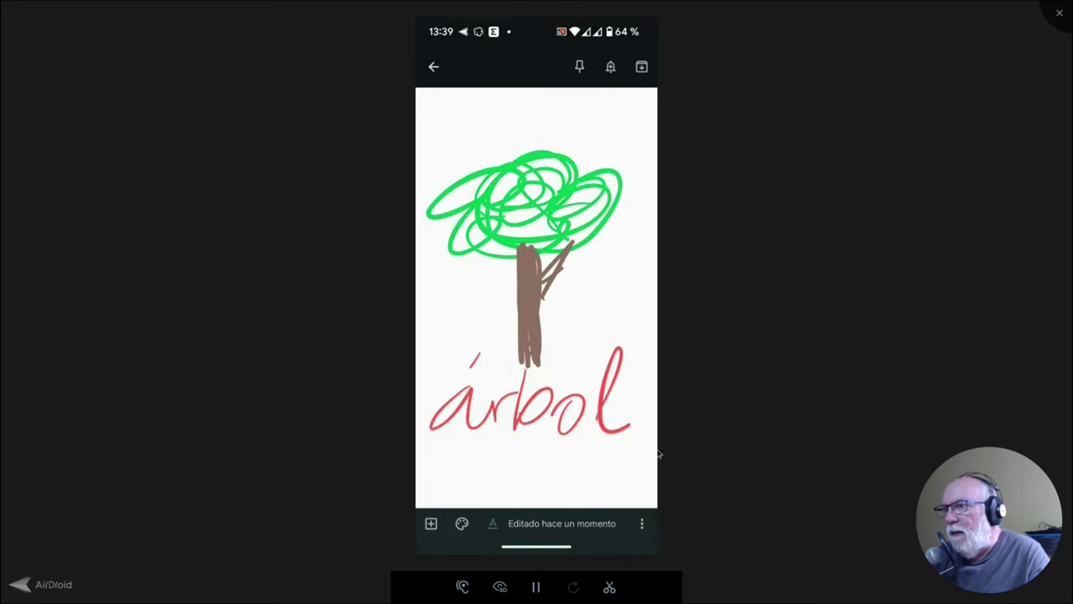
{"action": "left_click", "coordinate": [643, 524]}
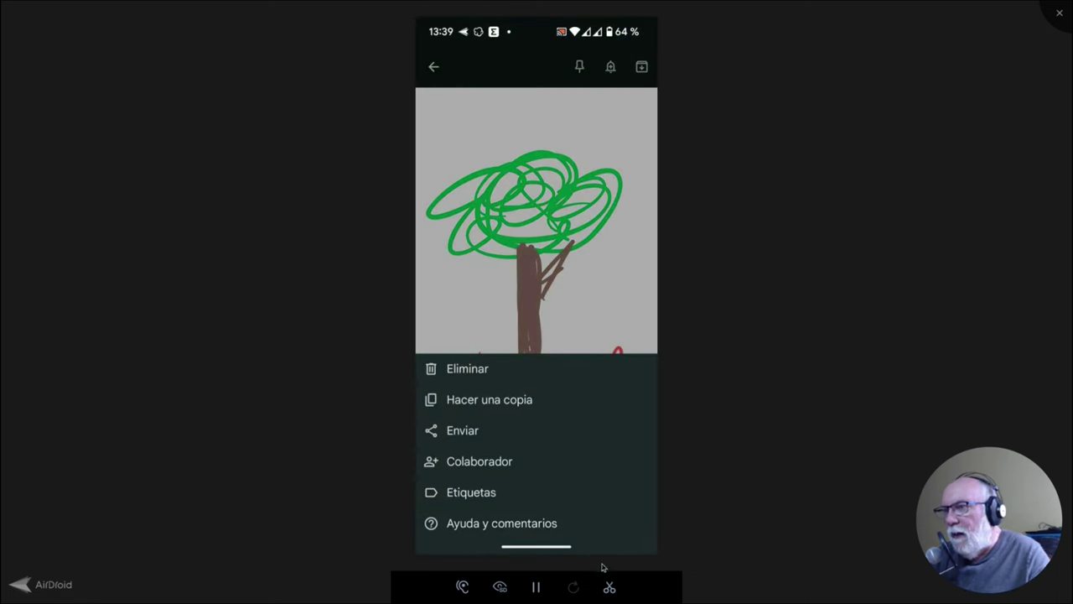
{"action": "left_click", "coordinate": [475, 496]}
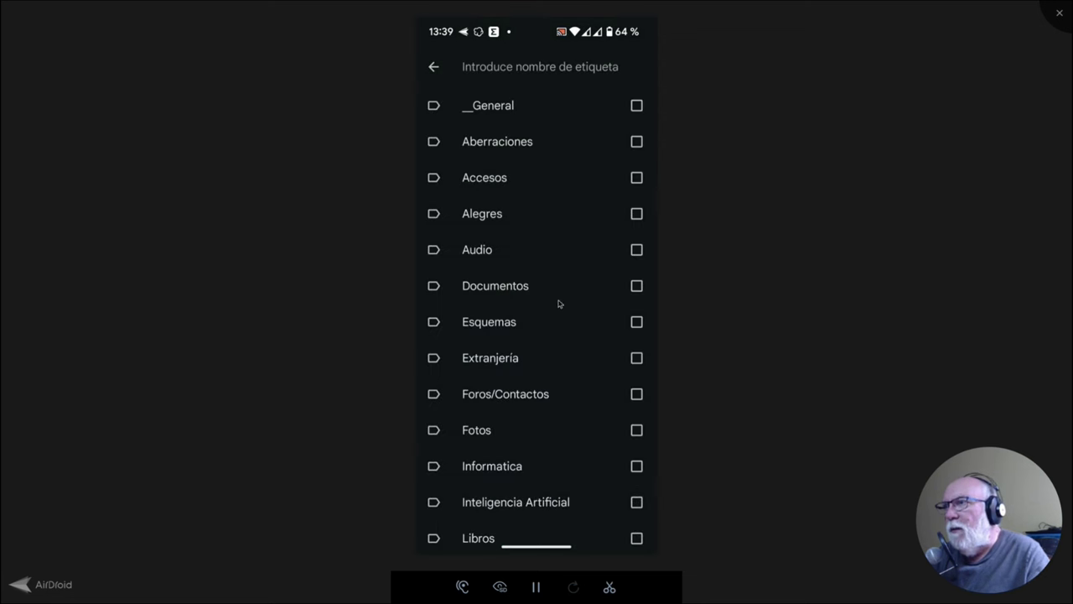
{"action": "left_click", "coordinate": [637, 324]}
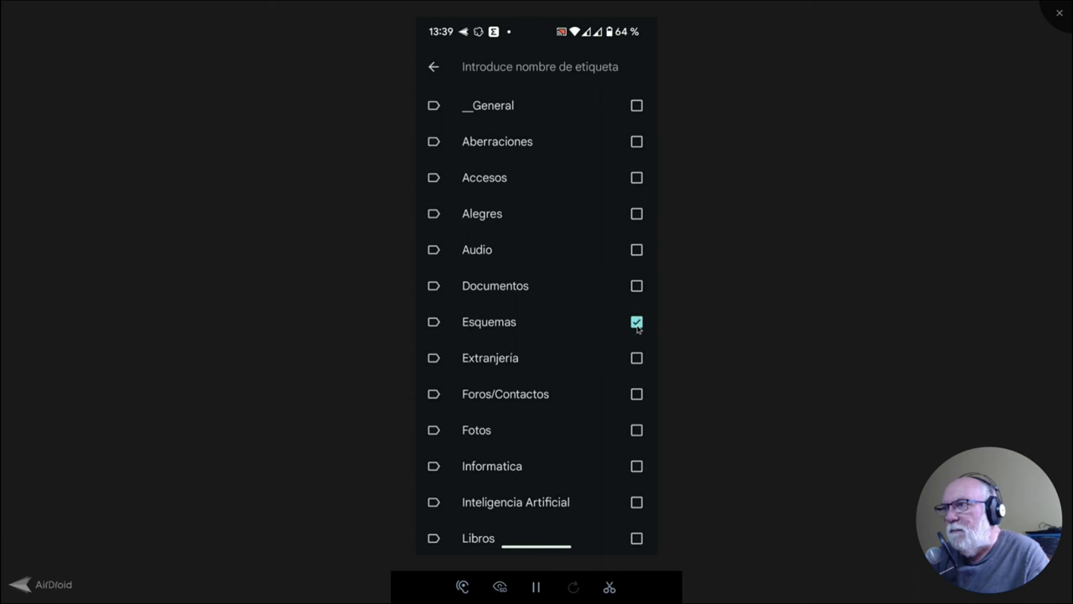
{"action": "left_click", "coordinate": [433, 69]}
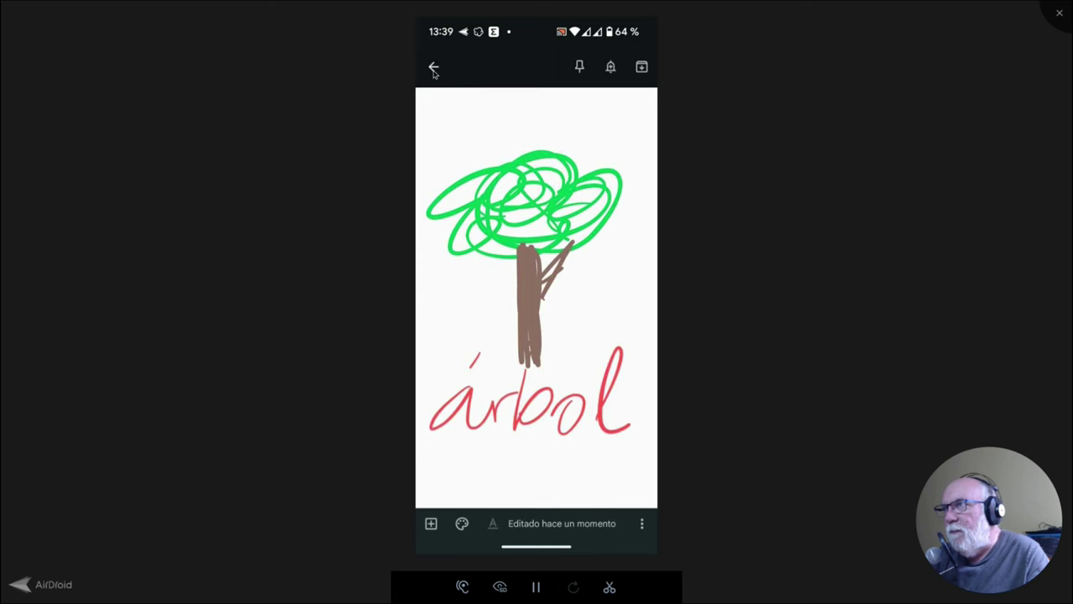
{"action": "left_click", "coordinate": [433, 68]}
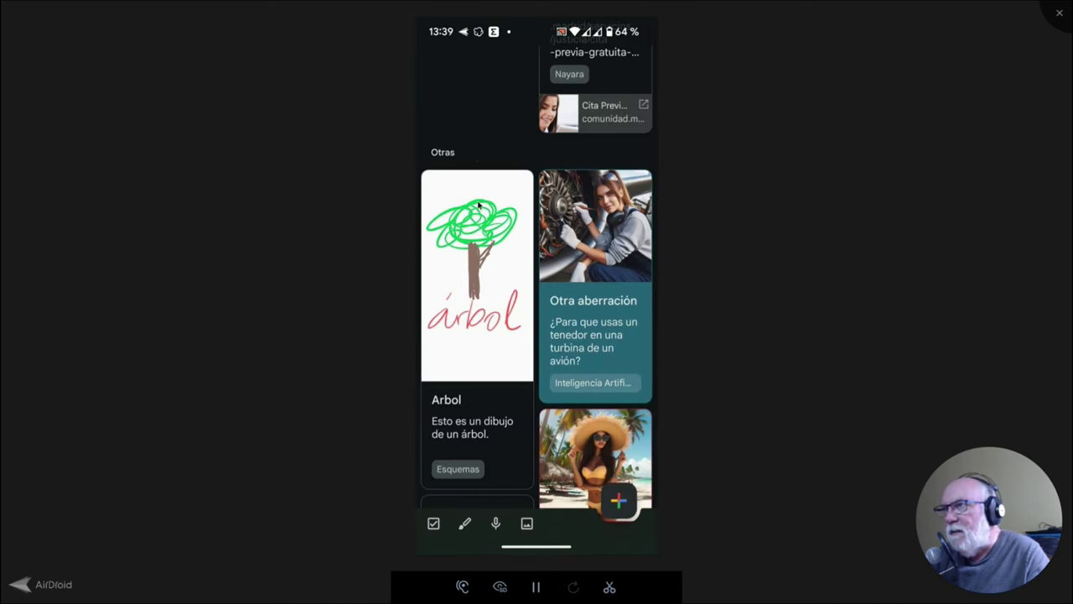
Filter to the Esquemas label, browse its notes, and open the Arbol card.
{"action": "scroll", "coordinate": [477, 205], "scroll_direction": "up", "scroll_amount": 10}
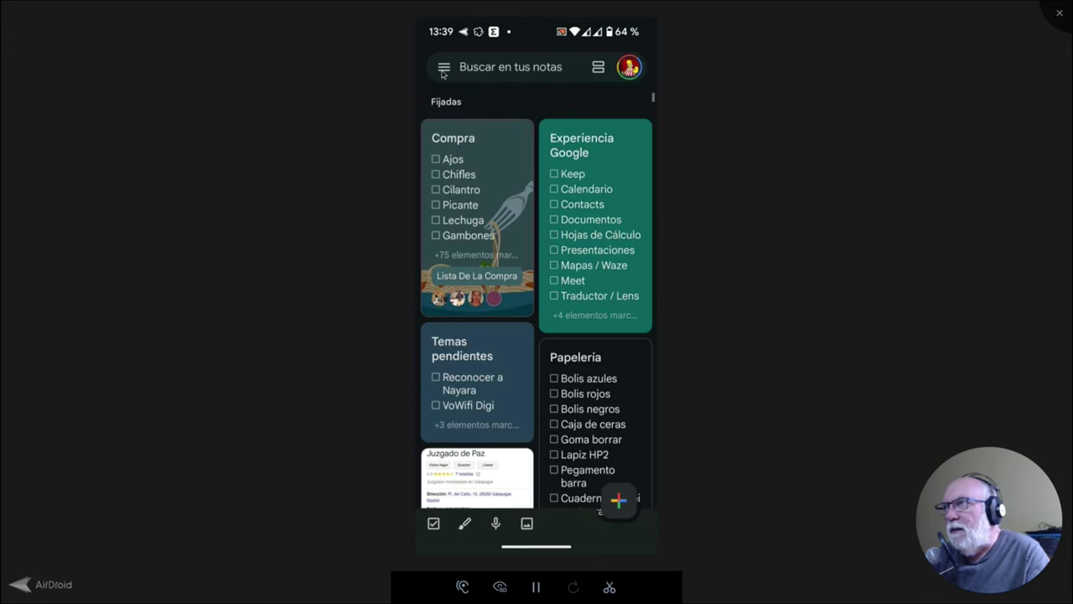
{"action": "left_click", "coordinate": [444, 69]}
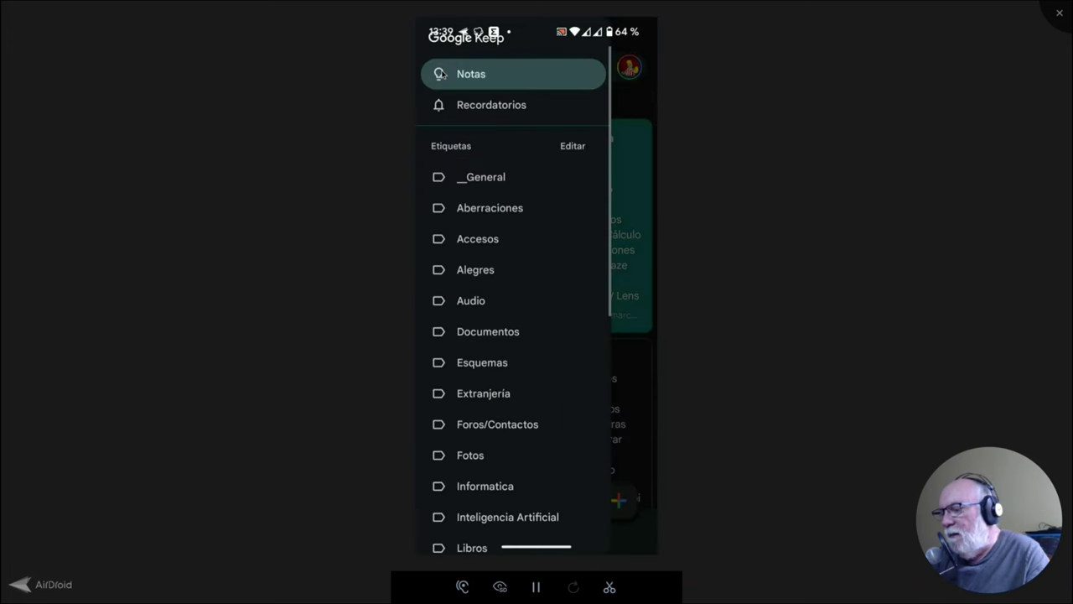
{"action": "left_click", "coordinate": [481, 363]}
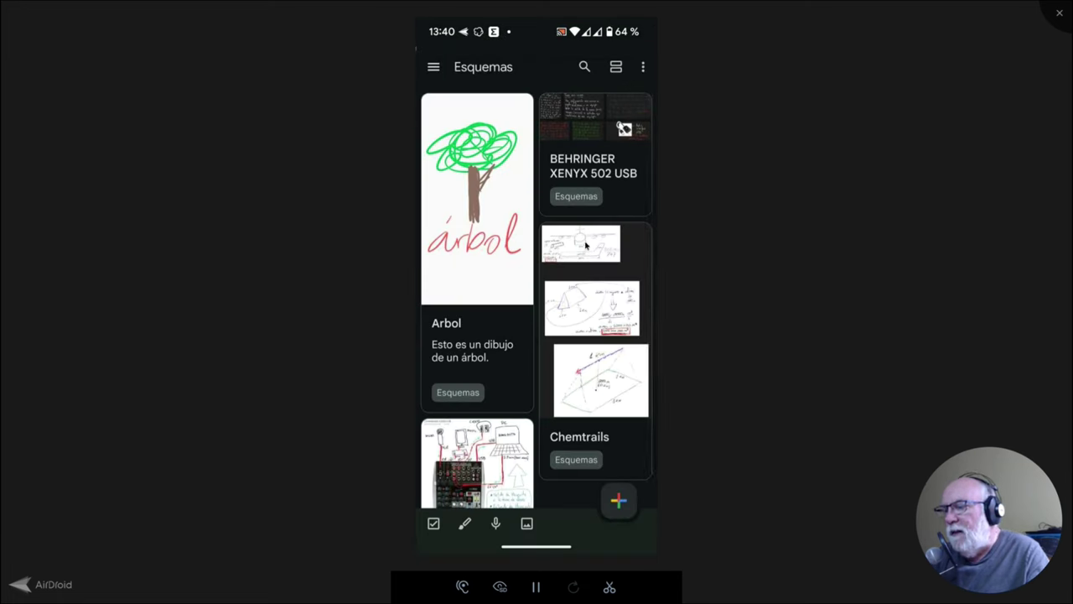
{"action": "scroll", "coordinate": [583, 247], "scroll_direction": "down", "scroll_amount": 3}
{"action": "scroll", "coordinate": [602, 168], "scroll_direction": "up", "scroll_amount": 3}
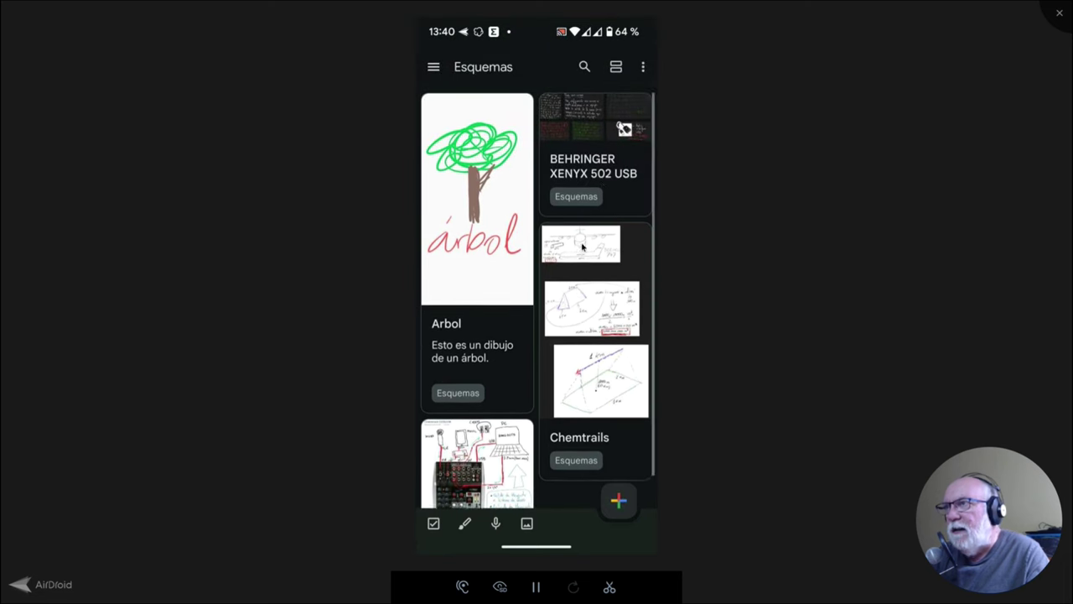
{"action": "scroll", "coordinate": [536, 276], "scroll_direction": "down", "scroll_amount": 3}
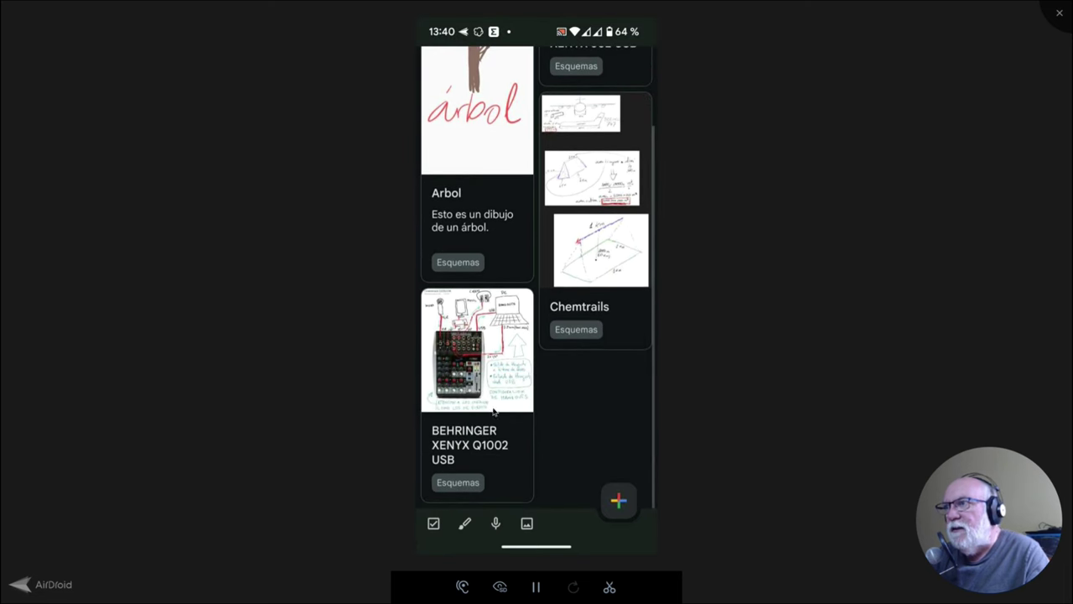
{"action": "scroll", "coordinate": [578, 283], "scroll_direction": "up", "scroll_amount": 3}
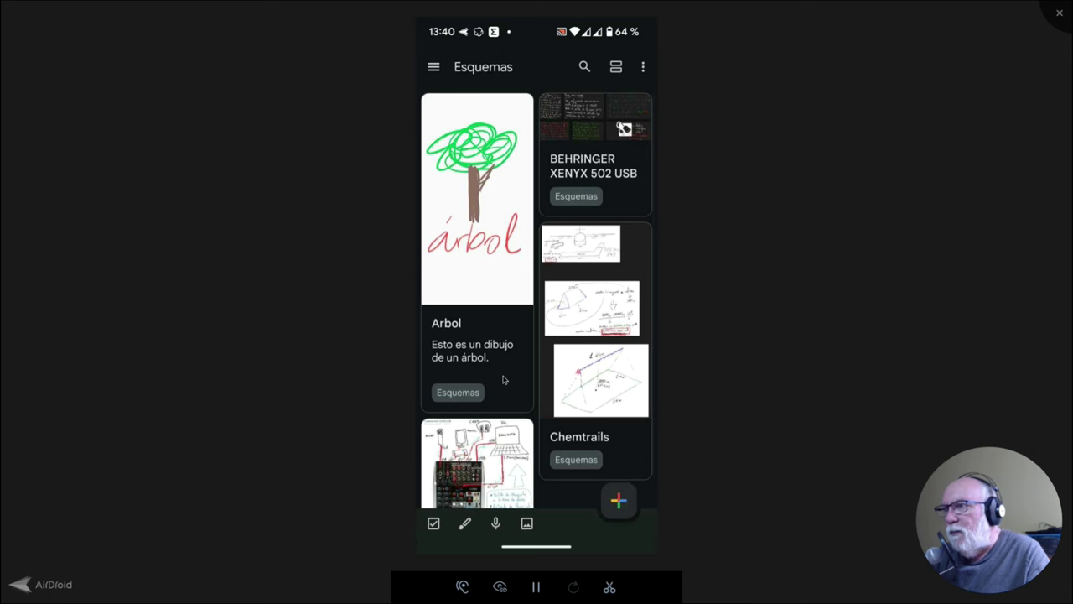
{"action": "left_click", "coordinate": [503, 380]}
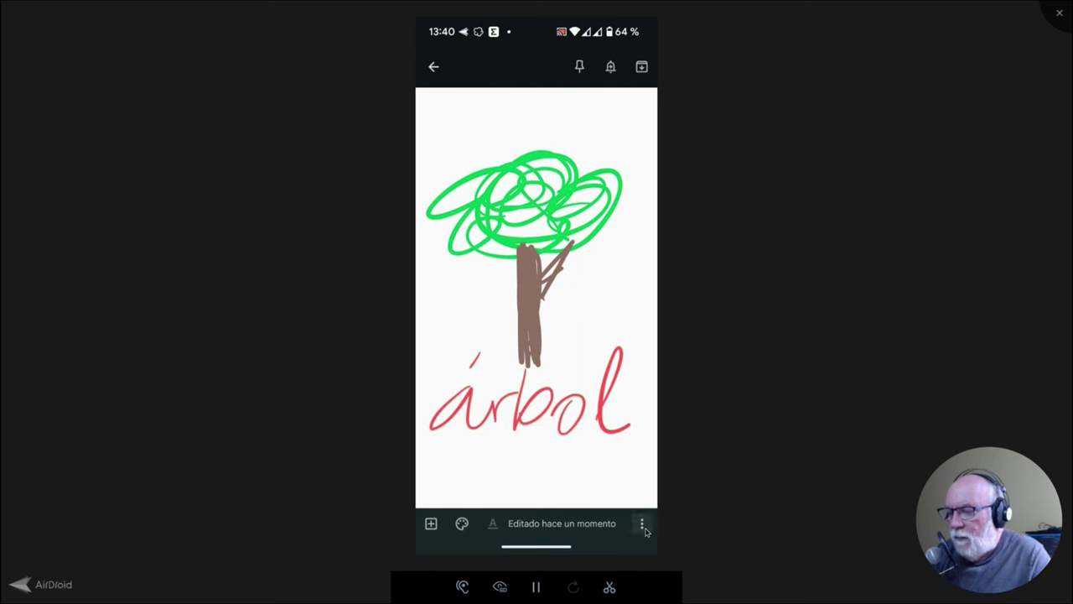
Trash the Arbol note with Eliminar, then browse the full Notas list.
{"action": "left_click", "coordinate": [643, 526]}
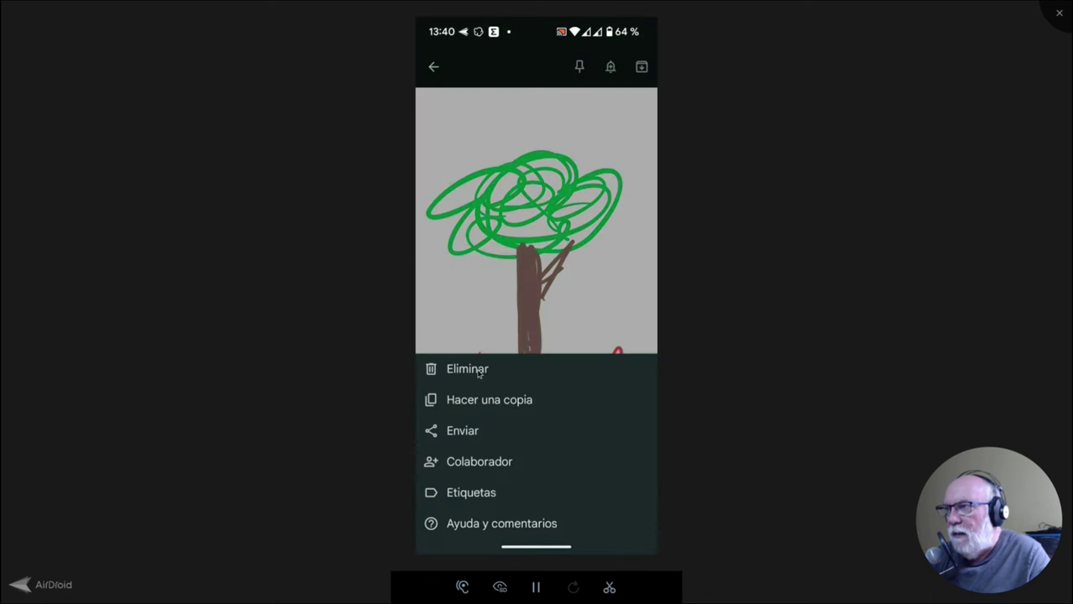
{"action": "left_click", "coordinate": [479, 373]}
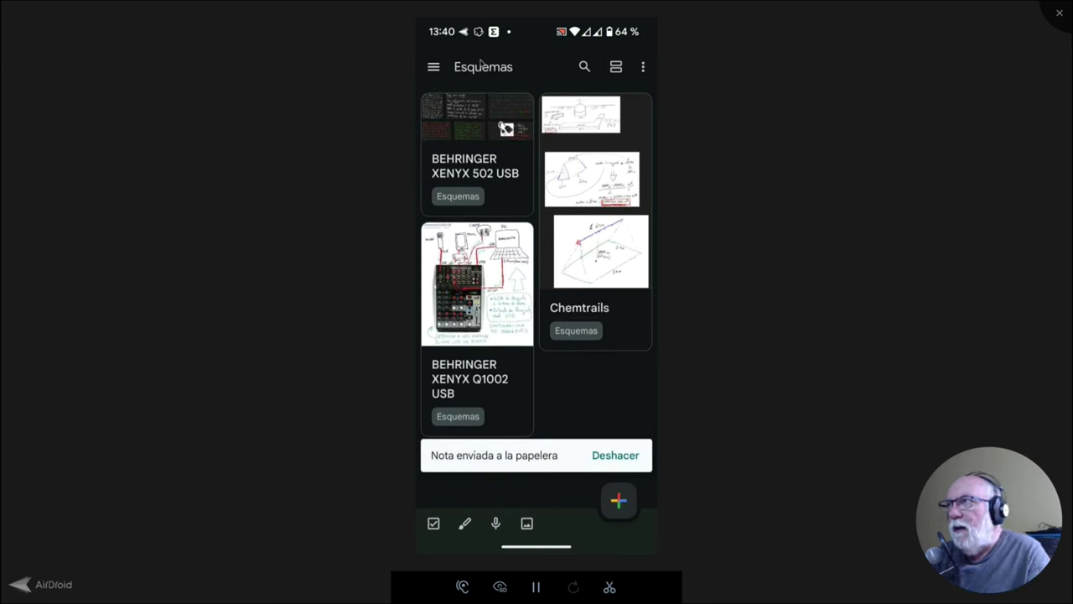
{"action": "left_click", "coordinate": [432, 71]}
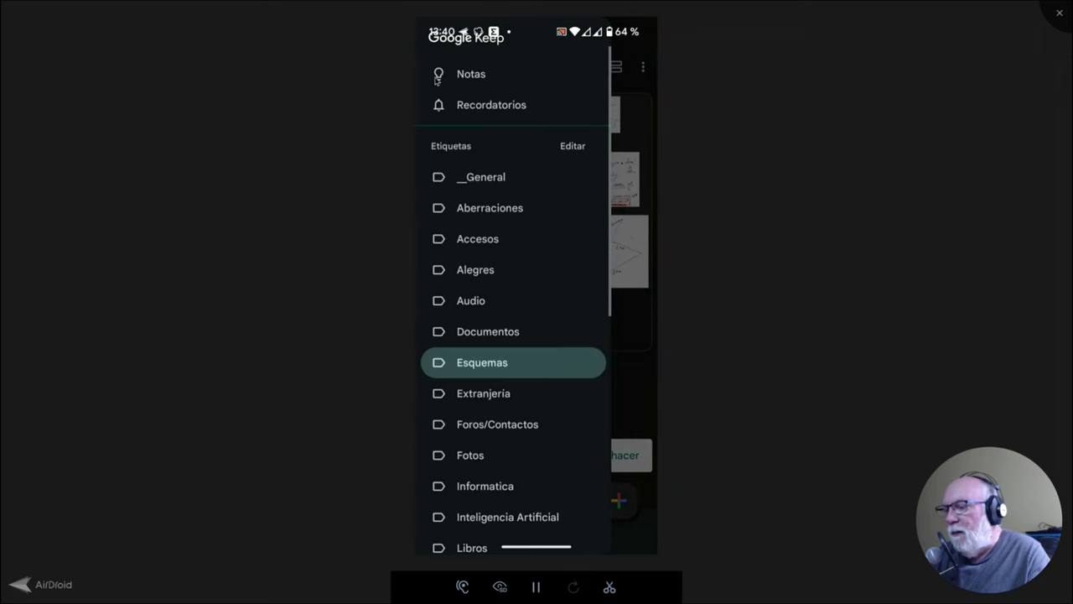
{"action": "left_click", "coordinate": [458, 78]}
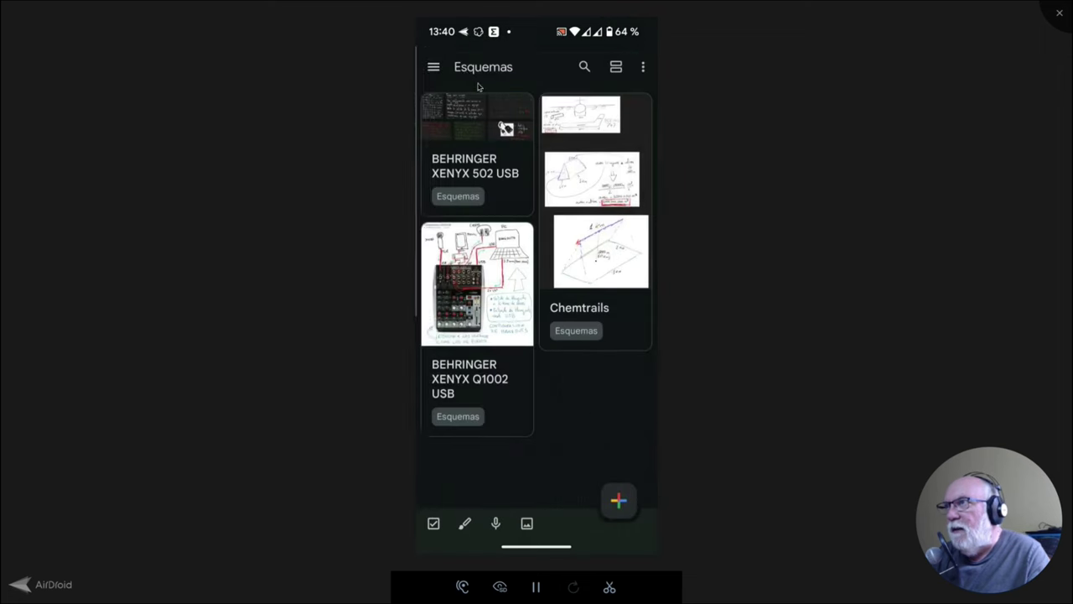
{"action": "scroll", "coordinate": [553, 256], "scroll_direction": "down", "scroll_amount": 5}
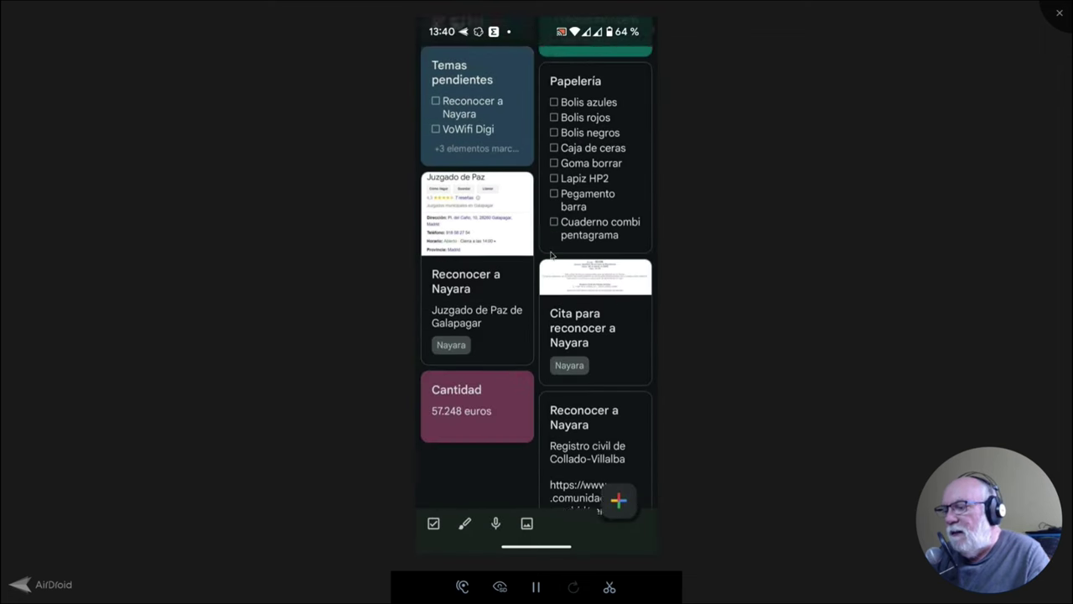
{"action": "scroll", "coordinate": [553, 256], "scroll_direction": "up", "scroll_amount": 5}
{"action": "scroll", "coordinate": [551, 255], "scroll_direction": "down", "scroll_amount": 10}
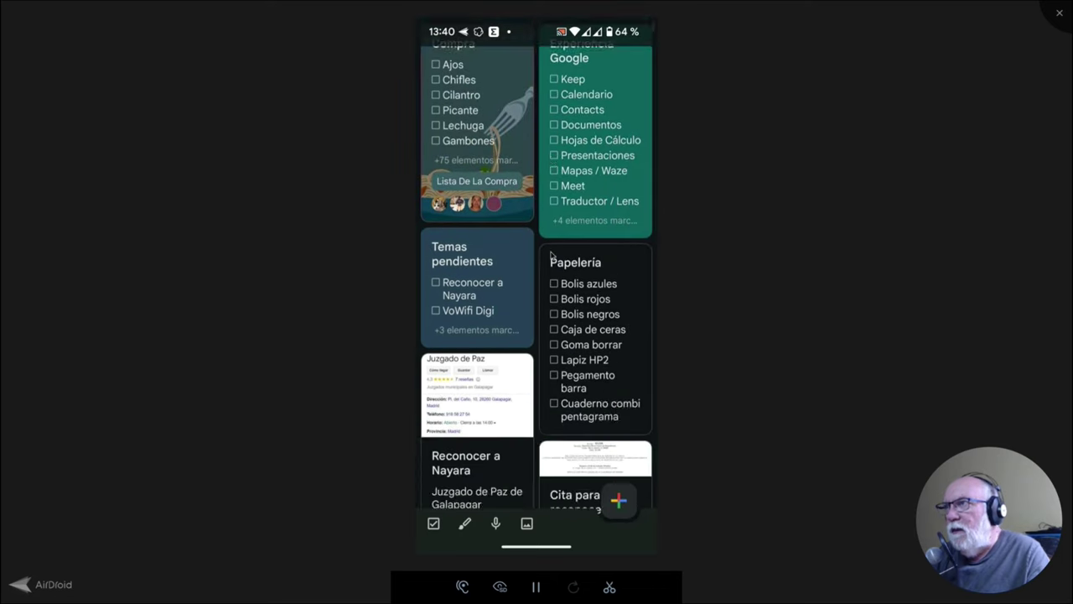
{"action": "scroll", "coordinate": [549, 254], "scroll_direction": "up", "scroll_amount": 3}
{"action": "scroll", "coordinate": [550, 253], "scroll_direction": "down", "scroll_amount": 5}
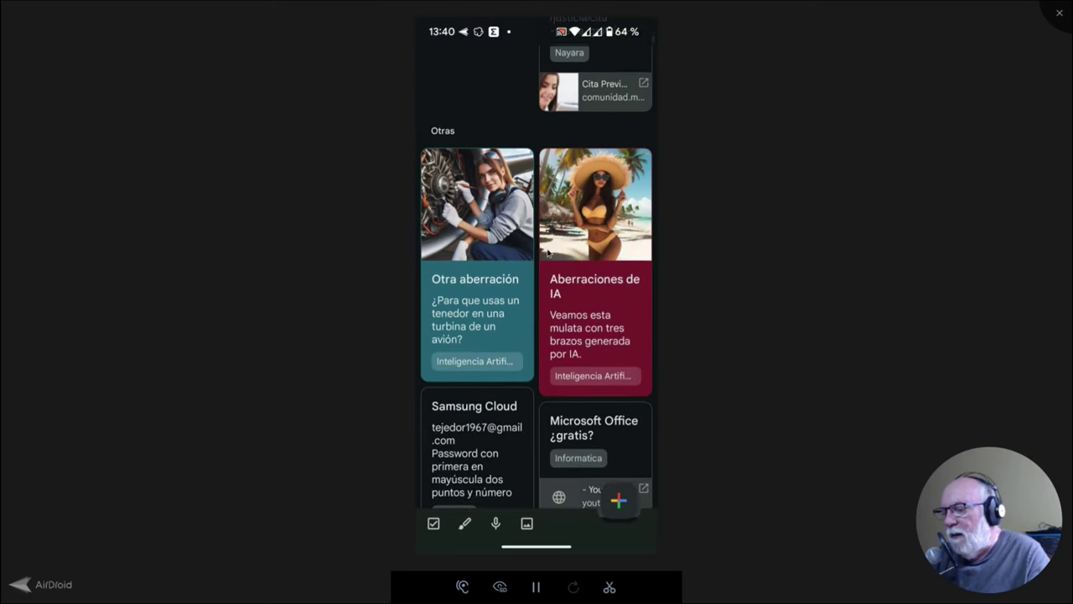
{"action": "scroll", "coordinate": [549, 253], "scroll_direction": "down", "scroll_amount": 2}
{"action": "scroll", "coordinate": [549, 252], "scroll_direction": "up", "scroll_amount": 8}
{"action": "scroll", "coordinate": [549, 251], "scroll_direction": "up", "scroll_amount": 3}
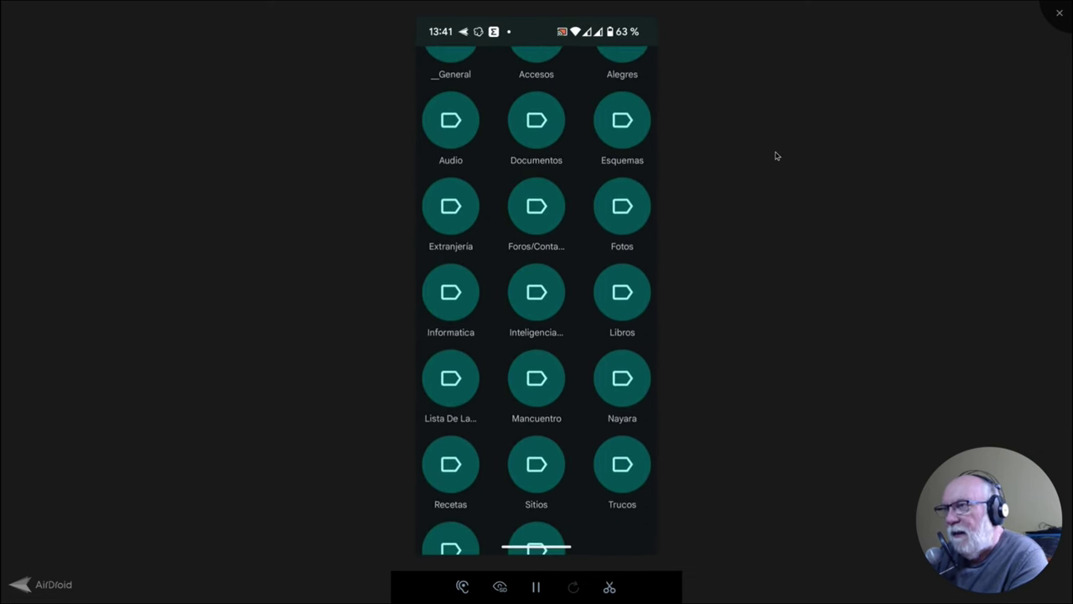
Browse the notes labelled Inteligencia Artificial, including those in Papelera, then go back to the main grid.
{"action": "left_click", "coordinate": [546, 293]}
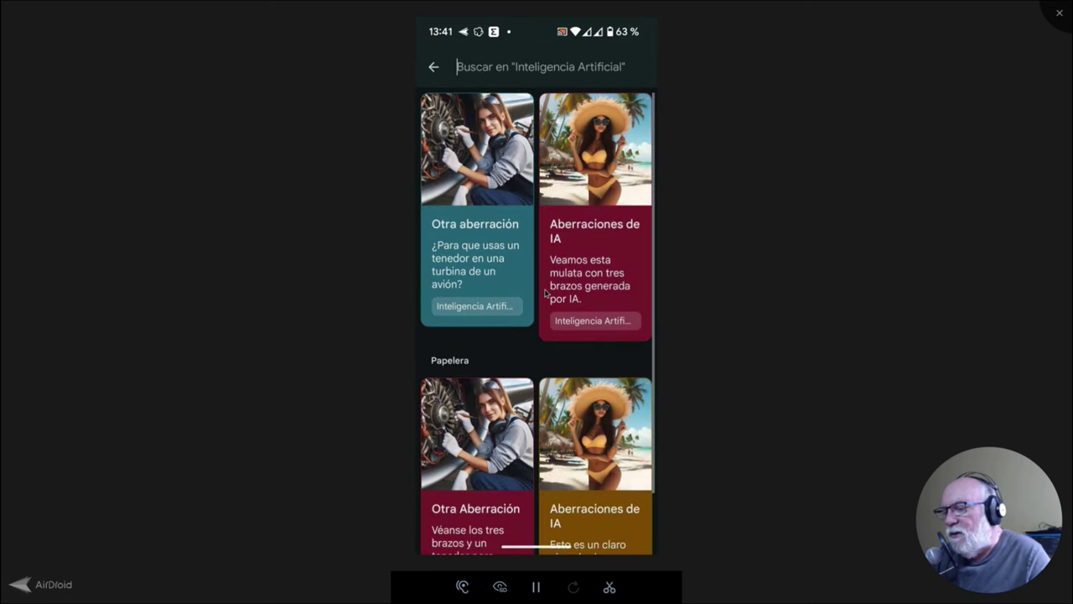
{"action": "scroll", "coordinate": [545, 293], "scroll_direction": "down", "scroll_amount": 3}
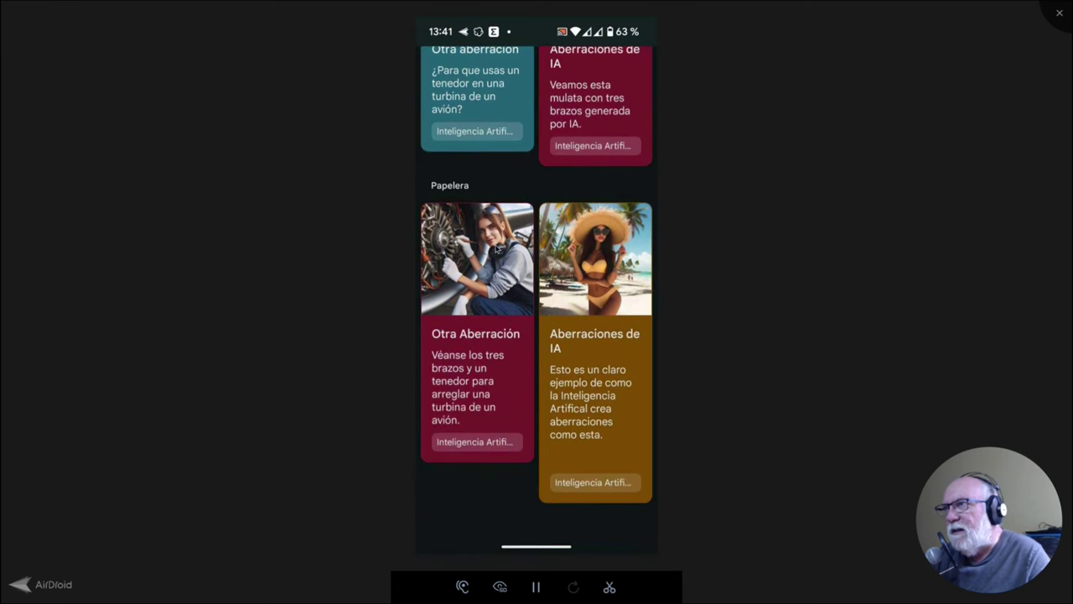
{"action": "scroll", "coordinate": [499, 252], "scroll_direction": "up", "scroll_amount": 3}
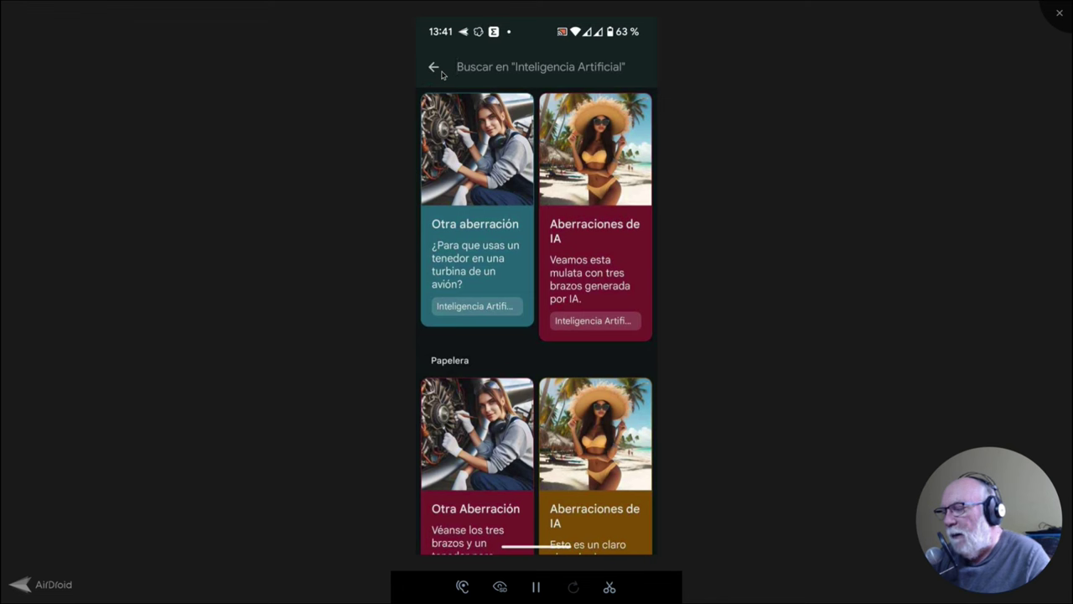
{"action": "left_click", "coordinate": [434, 67]}
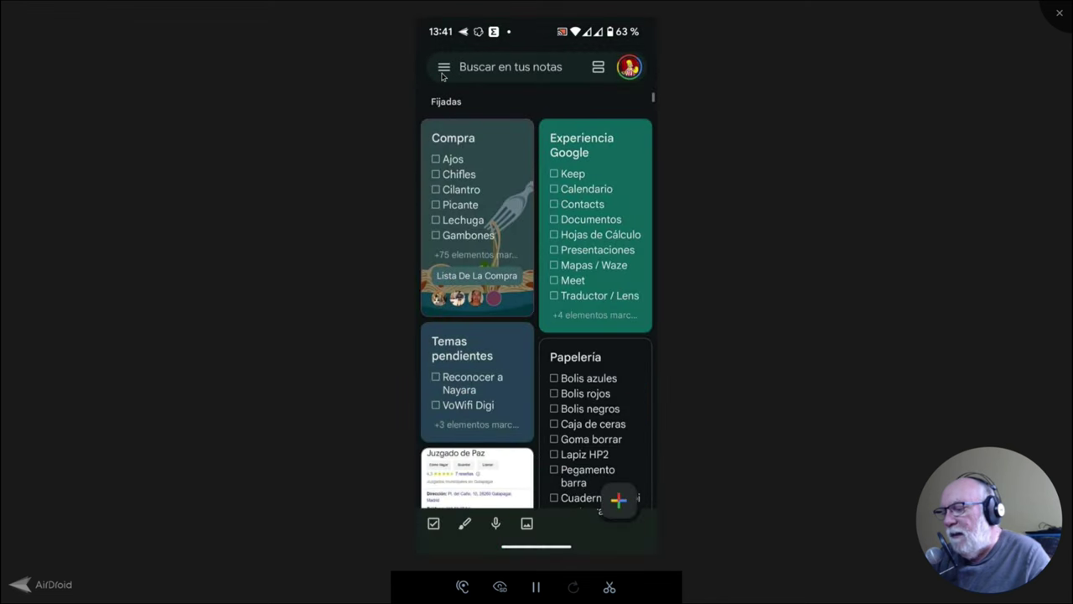
Filter notes by the Comida category, scroll through the results, then return to the main notes list.
{"action": "left_click", "coordinate": [441, 77]}
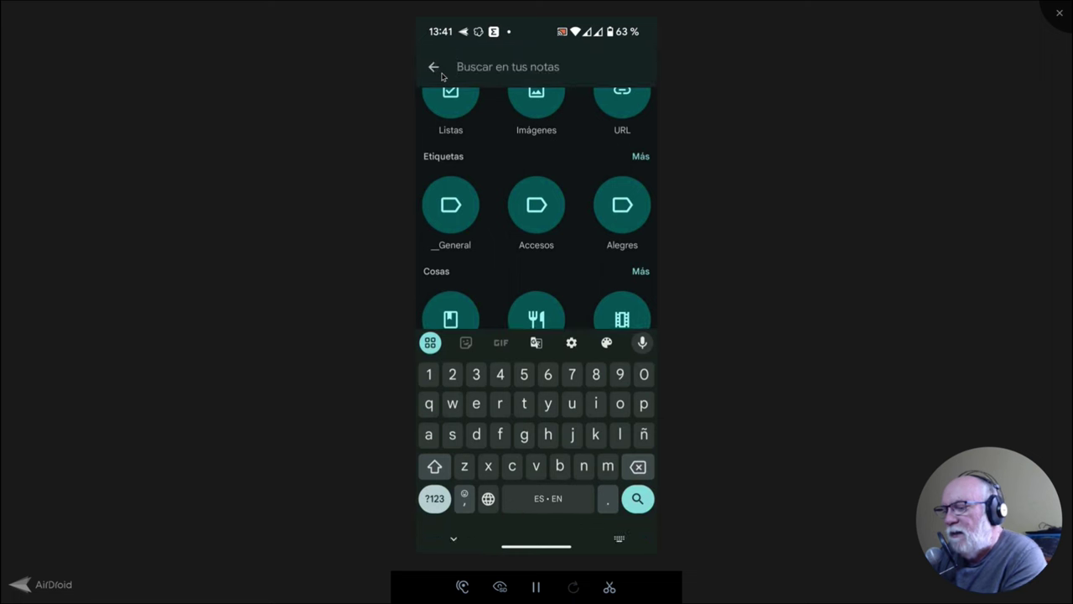
{"action": "scroll", "coordinate": [442, 77], "scroll_direction": "down", "scroll_amount": 2}
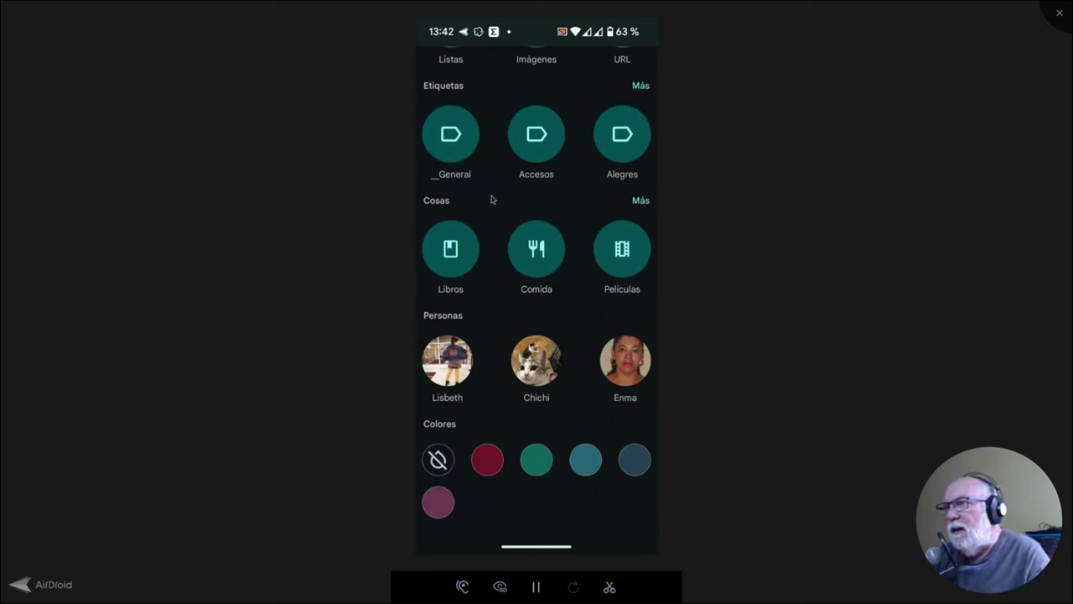
{"action": "left_click", "coordinate": [535, 249]}
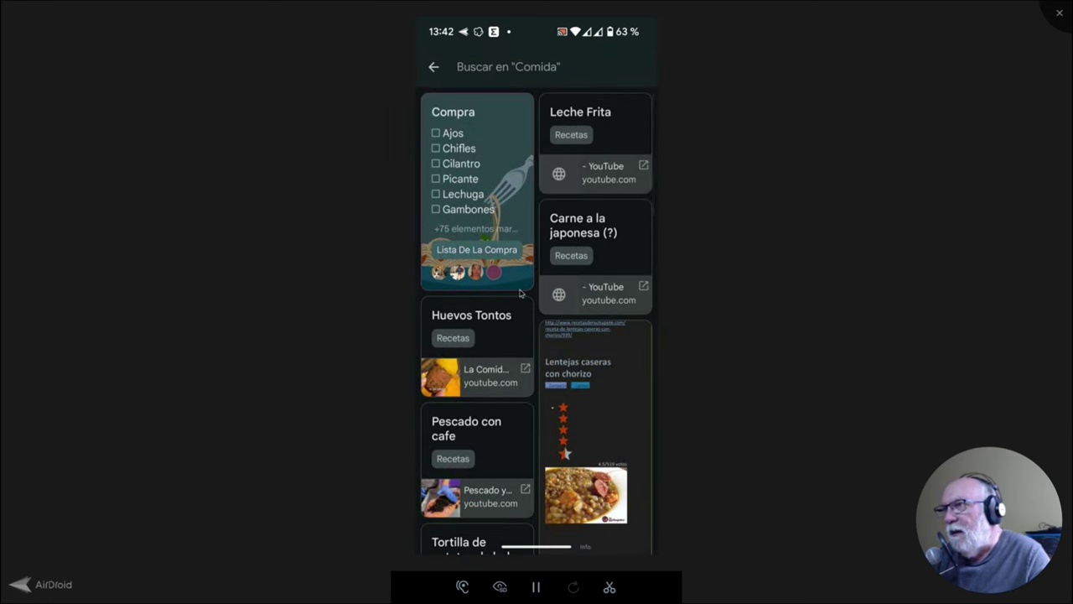
{"action": "scroll", "coordinate": [522, 294], "scroll_direction": "down", "scroll_amount": 3}
{"action": "scroll", "coordinate": [542, 317], "scroll_direction": "up", "scroll_amount": 3}
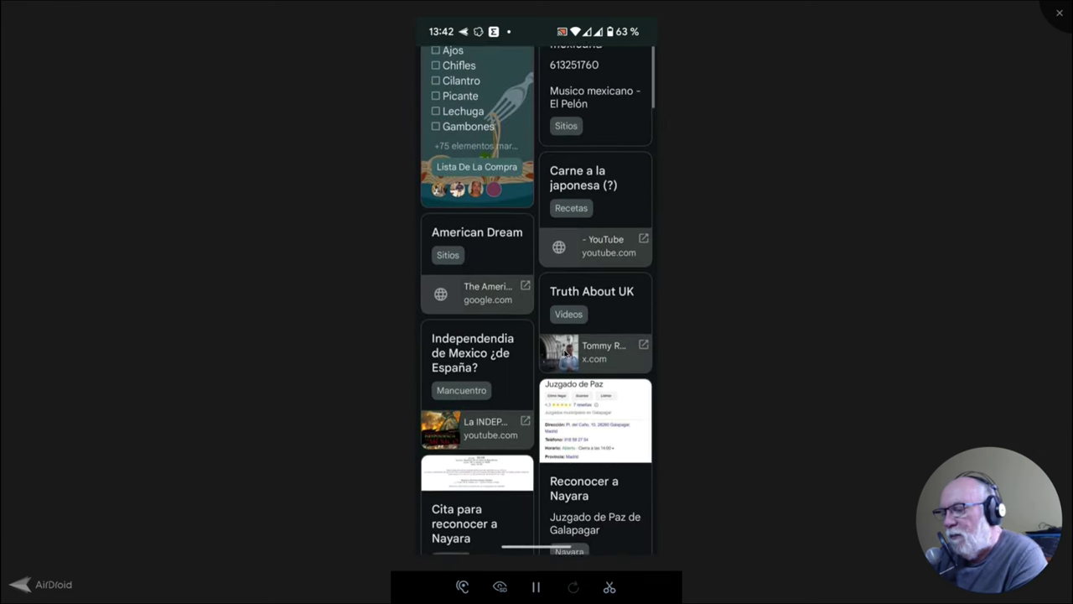
{"action": "scroll", "coordinate": [564, 352], "scroll_direction": "up", "scroll_amount": 3}
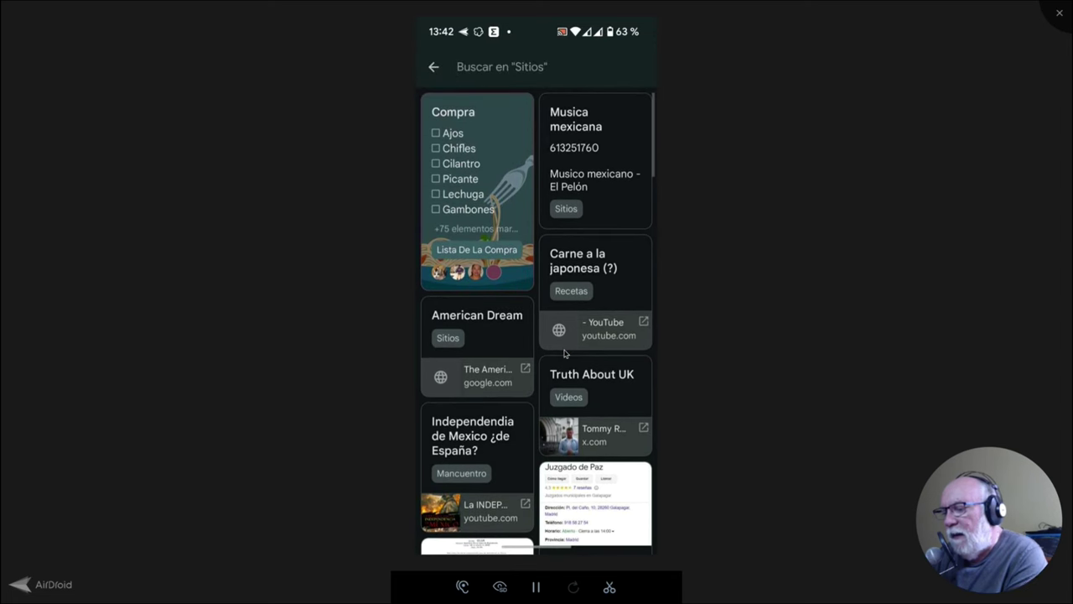
{"action": "key", "text": "Escape"}
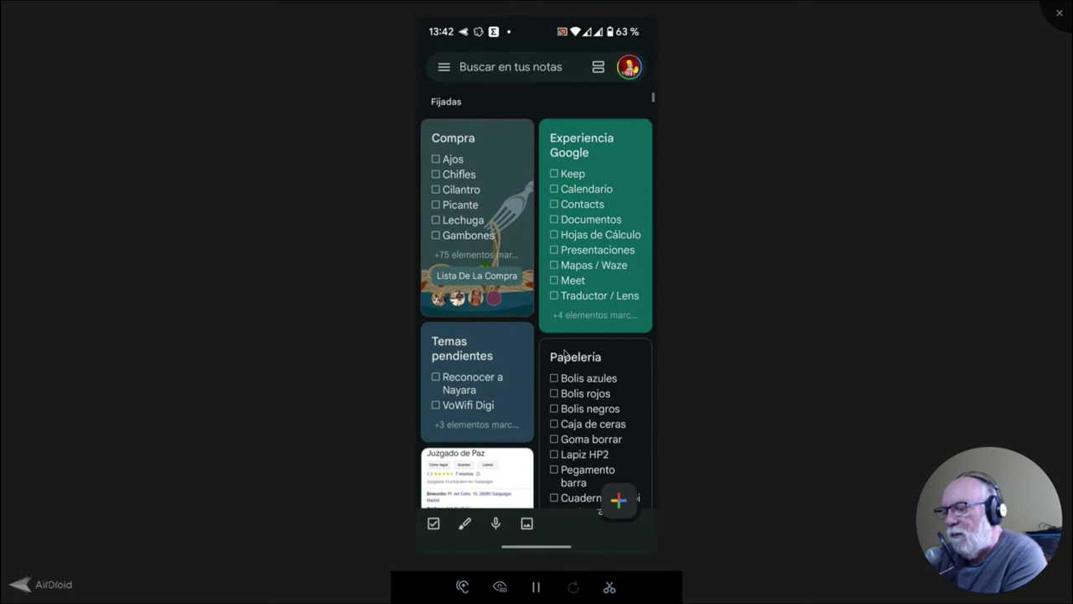
{"action": "key", "text": "slash"}
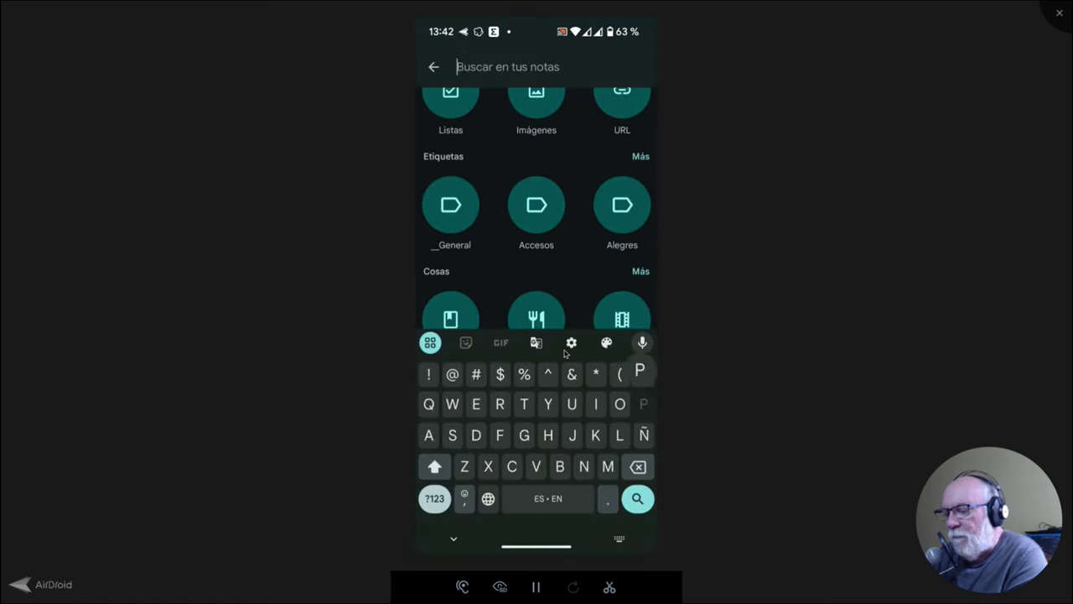
{"action": "type", "text": "Patata"}
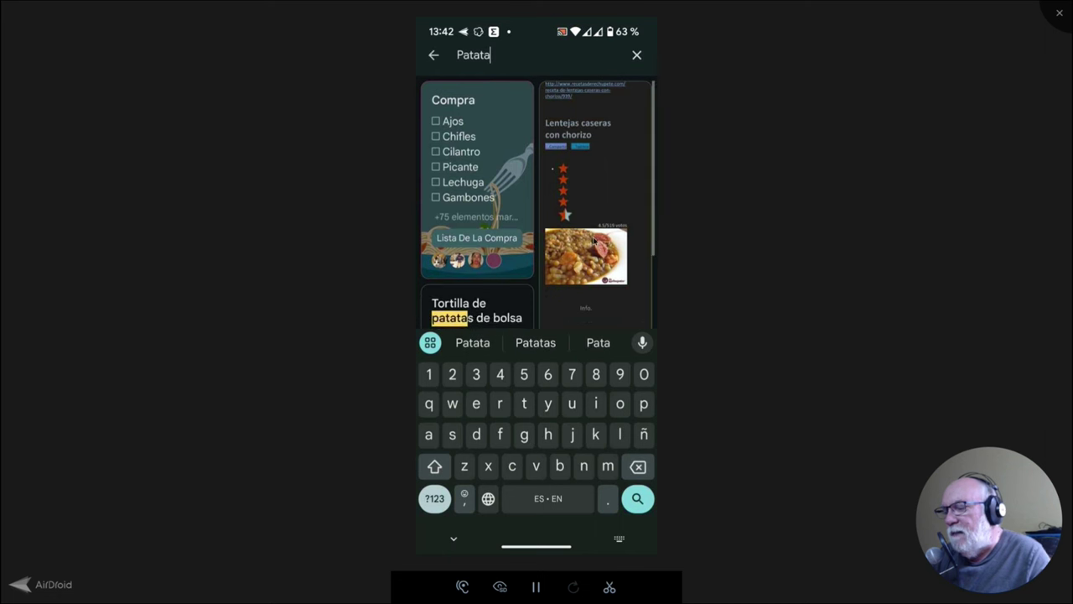
{"action": "scroll", "coordinate": [458, 149], "scroll_direction": "down", "scroll_amount": 3}
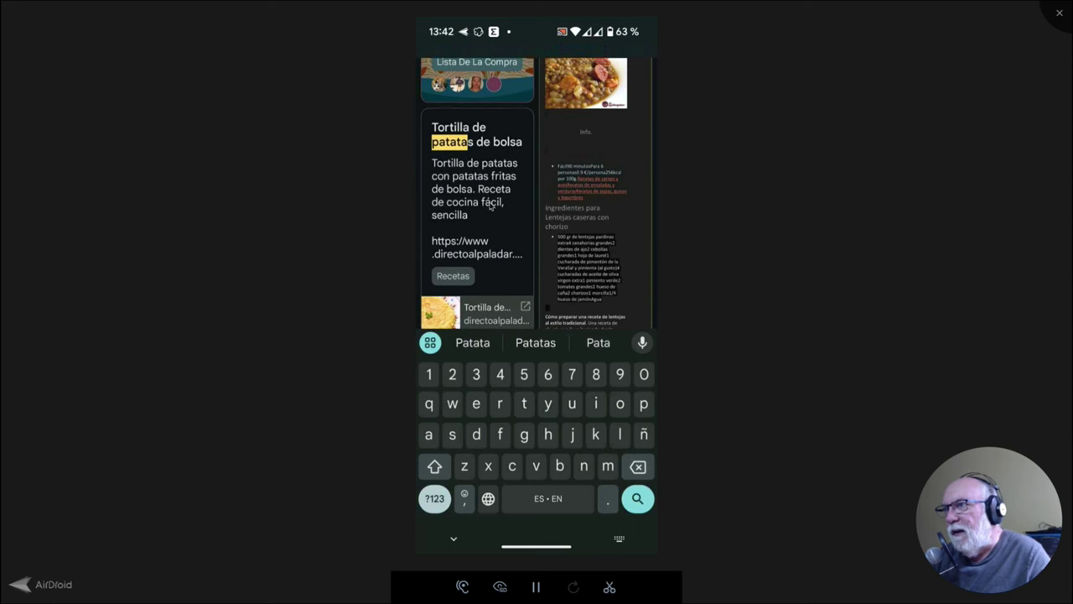
{"action": "scroll", "coordinate": [499, 223], "scroll_direction": "down", "scroll_amount": 3}
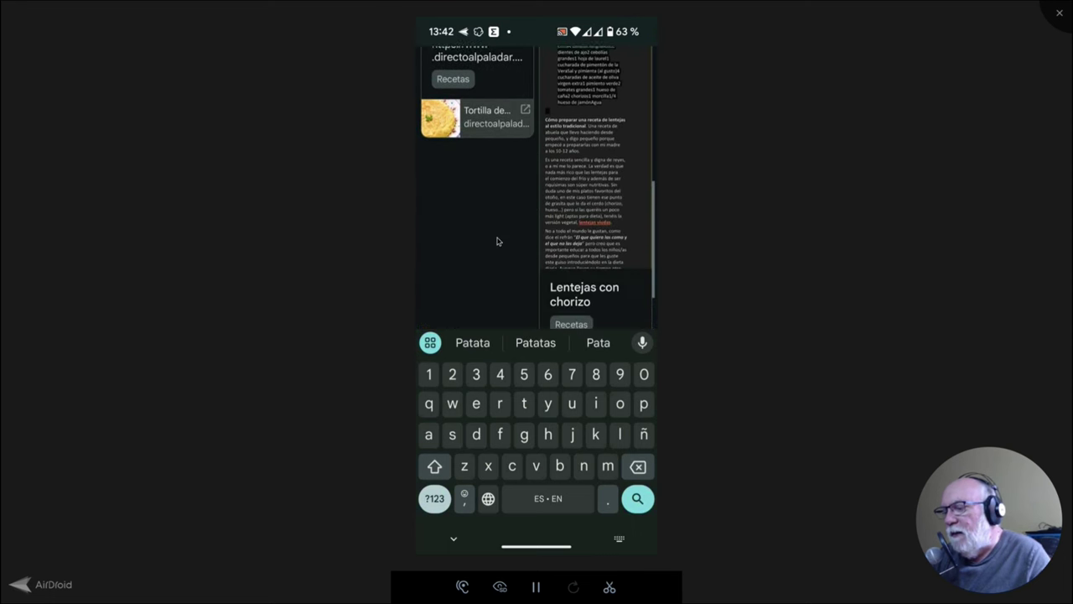
{"action": "scroll", "coordinate": [496, 241], "scroll_direction": "up", "scroll_amount": 10}
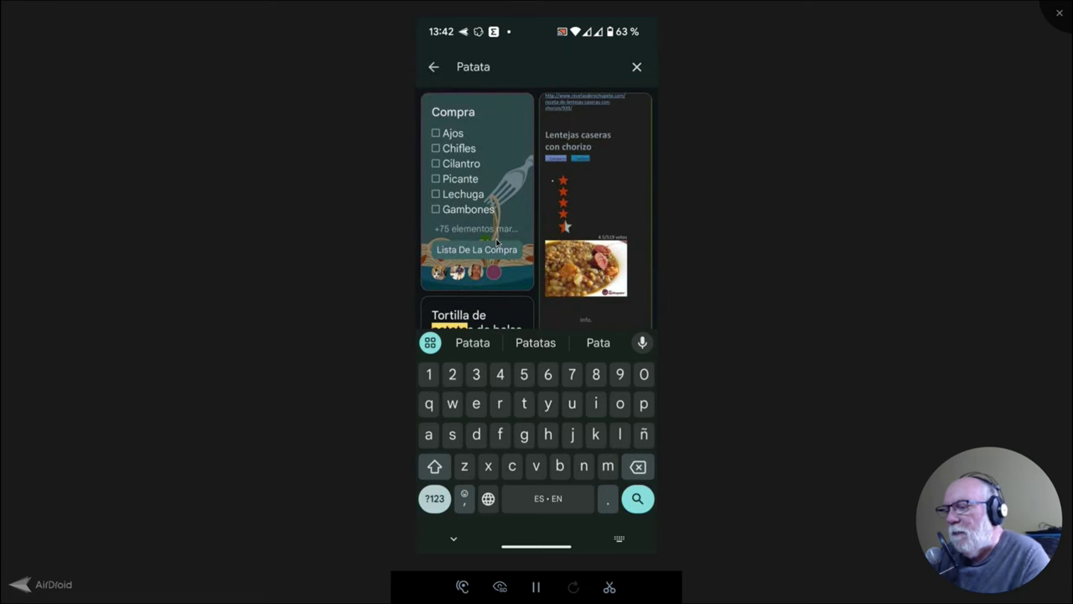
{"action": "key", "text": "Escape"}
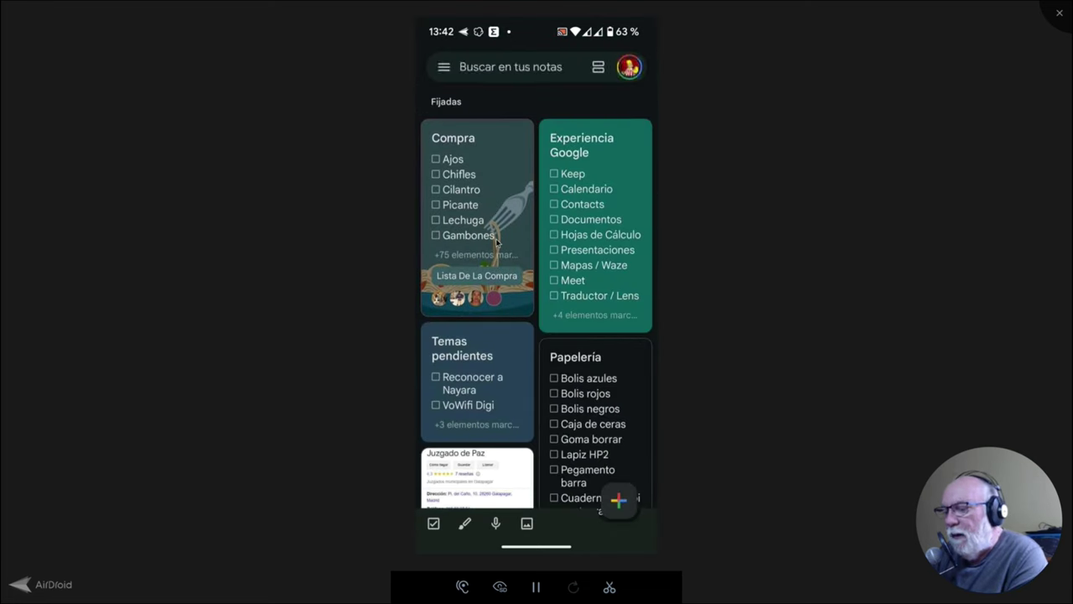
{"action": "key", "text": "ctrl+f"}
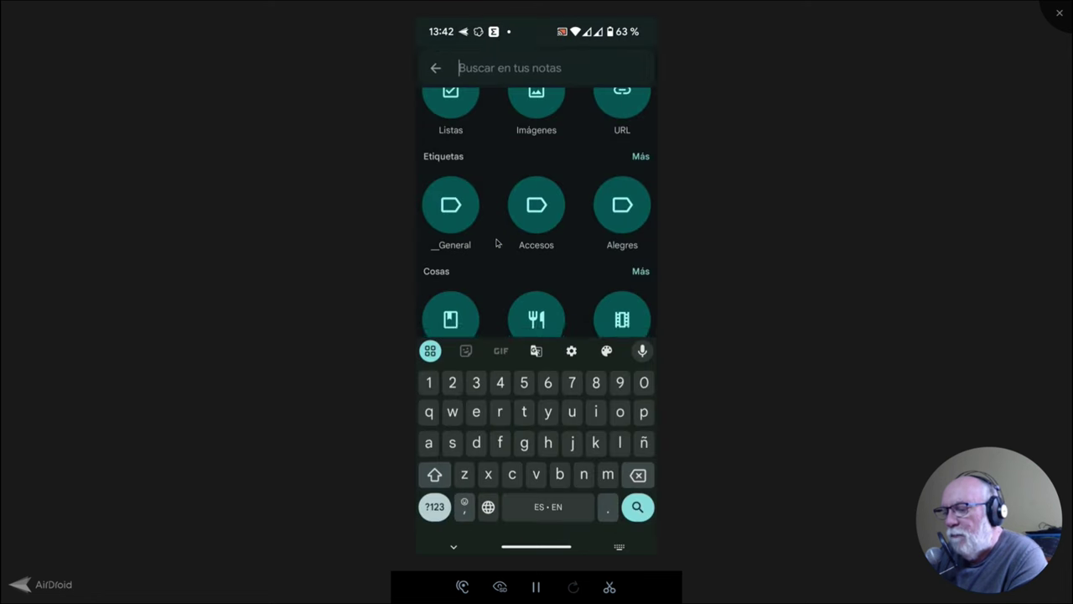
{"action": "scroll", "coordinate": [496, 242], "scroll_direction": "down", "scroll_amount": 2}
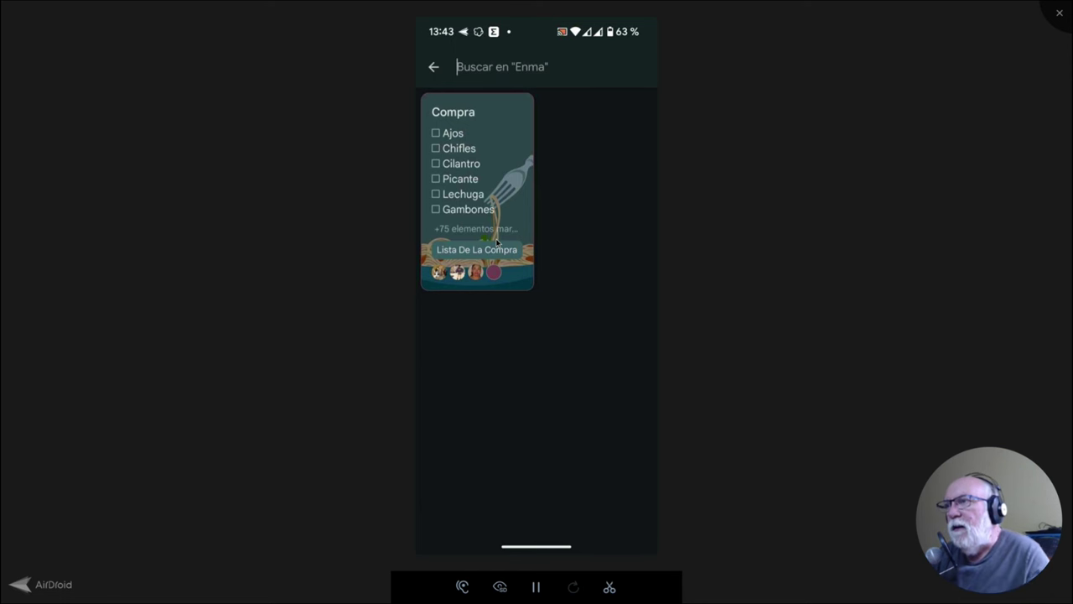
{"action": "right_click", "coordinate": [648, 251]}
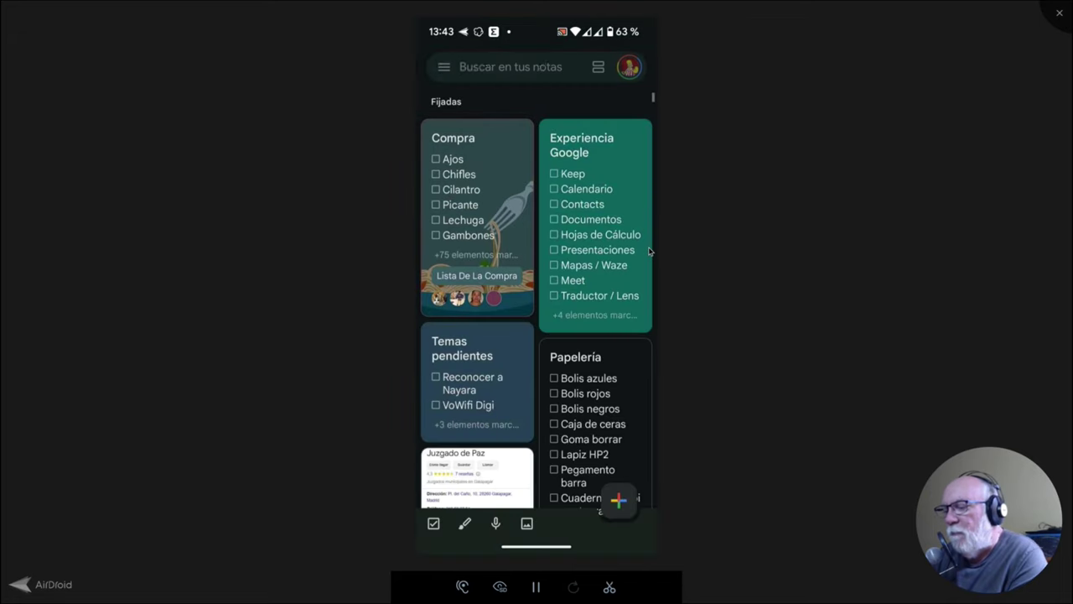
{"action": "scroll", "coordinate": [648, 251], "scroll_direction": "down", "scroll_amount": 5}
{"action": "scroll", "coordinate": [648, 251], "scroll_direction": "down", "scroll_amount": 3}
{"action": "scroll", "coordinate": [648, 251], "scroll_direction": "down", "scroll_amount": 3}
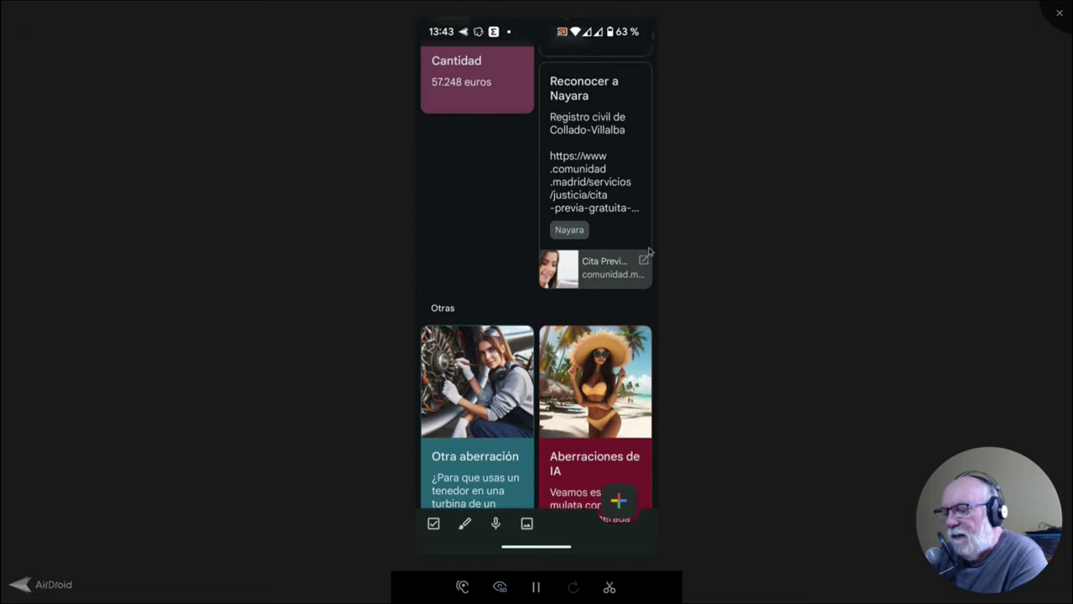
{"action": "scroll", "coordinate": [648, 251], "scroll_direction": "down", "scroll_amount": 3}
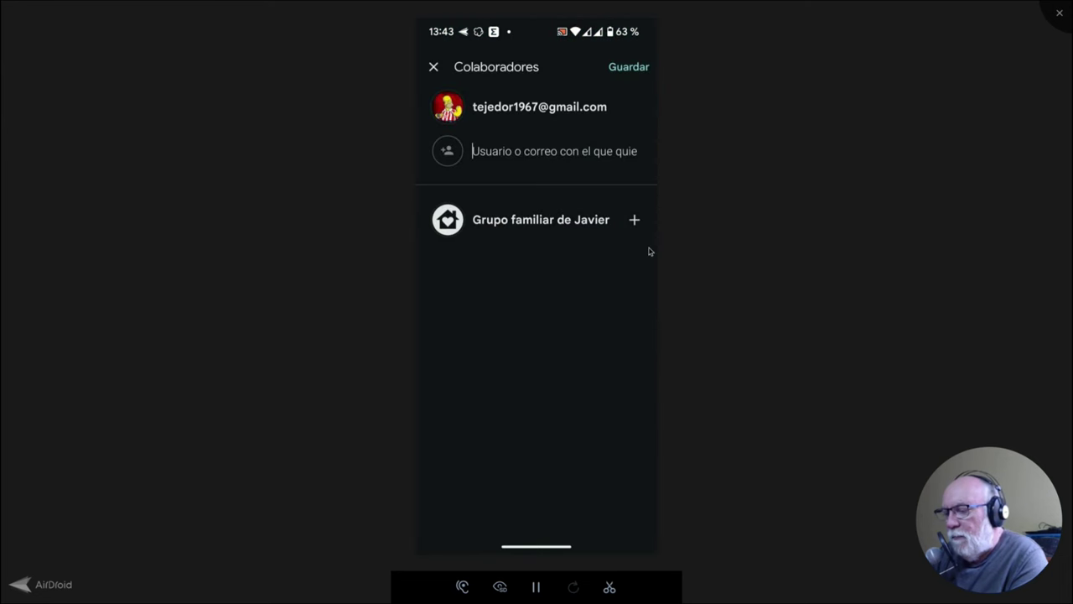
{"action": "type", "text": "e"}
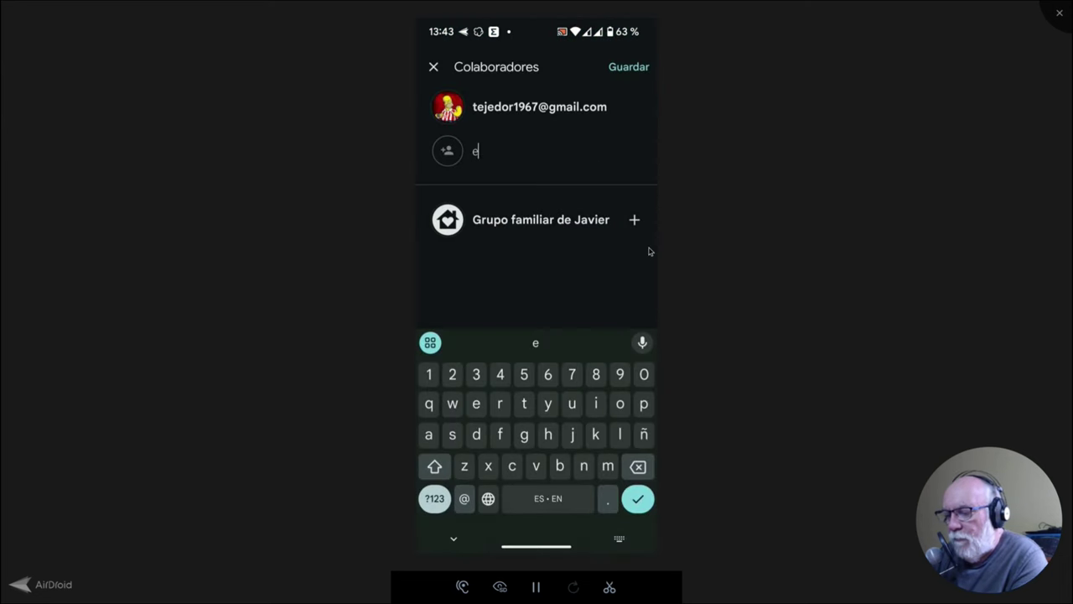
{"action": "type", "text": "n"}
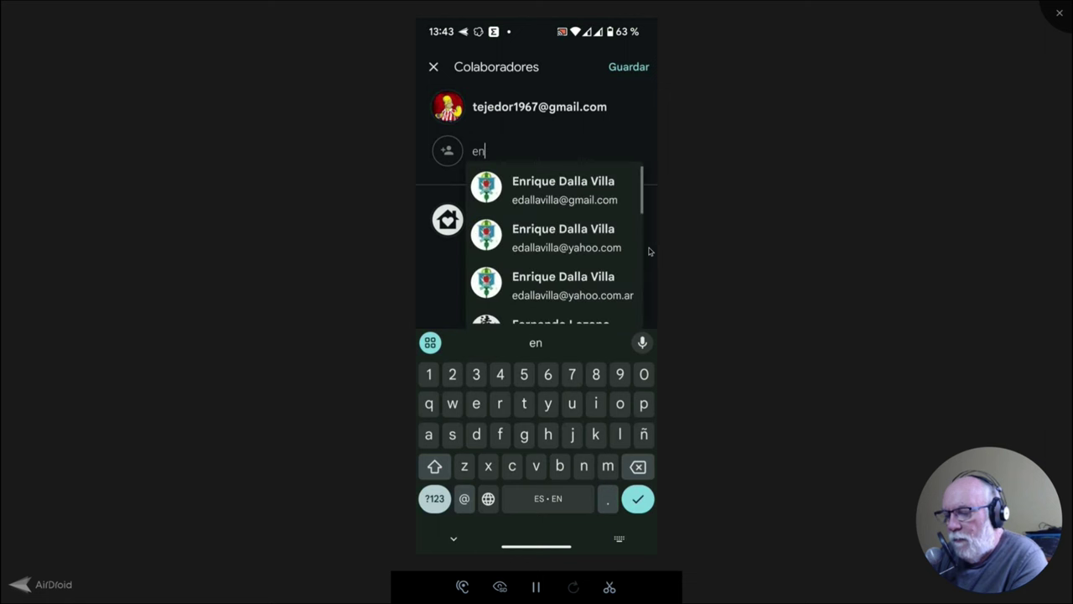
{"action": "type", "text": "ma"}
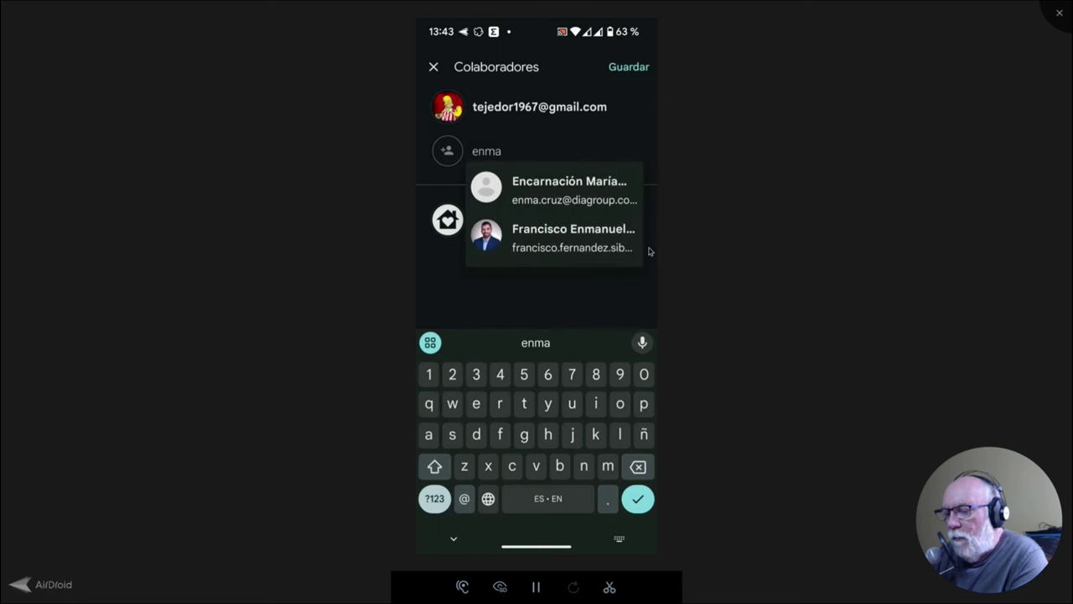
{"action": "key", "text": "BackSpace"}
{"action": "key", "text": "BackSpace"}
{"action": "key", "text": "BackSpace"}
{"action": "type", "text": "m"}
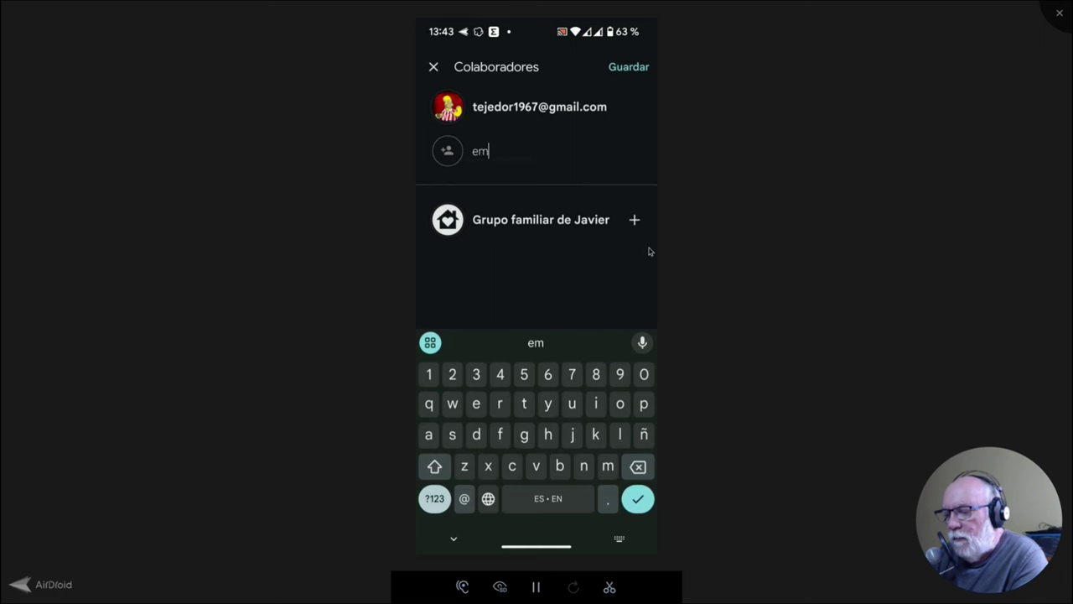
{"action": "type", "text": "ma"}
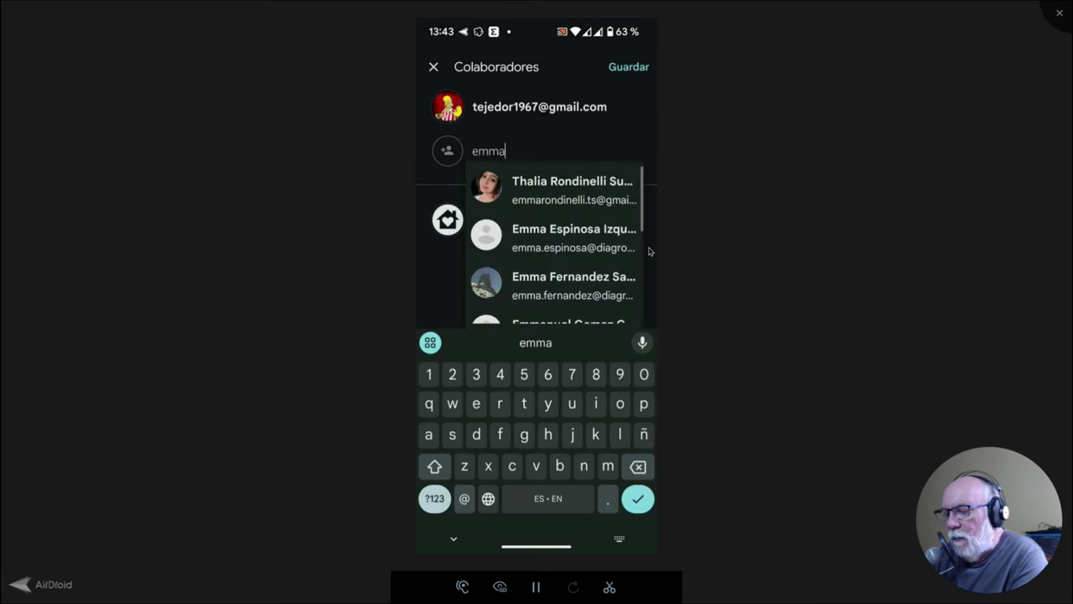
{"action": "scroll", "coordinate": [648, 251], "scroll_direction": "down", "scroll_amount": 3}
{"action": "scroll", "coordinate": [648, 250], "scroll_direction": "down", "scroll_amount": 3}
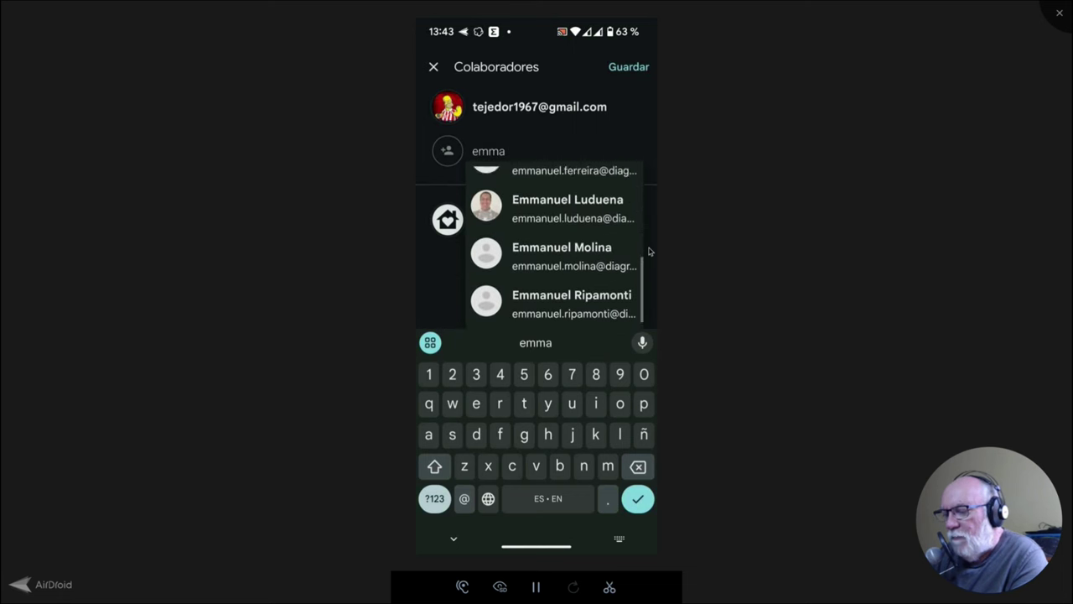
{"action": "scroll", "coordinate": [647, 250], "scroll_direction": "up", "scroll_amount": 5}
{"action": "left_click", "coordinate": [648, 250]}
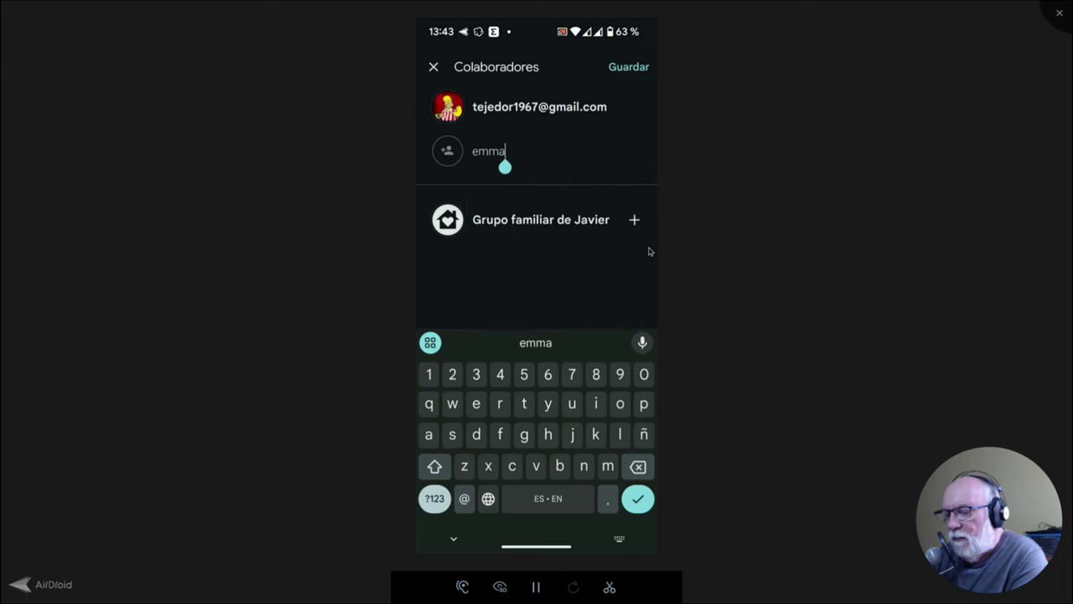
{"action": "key", "text": "BackSpace"}
{"action": "key", "text": "BackSpace"}
{"action": "key", "text": "BackSpace"}
{"action": "key", "text": "BackSpace"}
{"action": "key", "text": "Escape"}
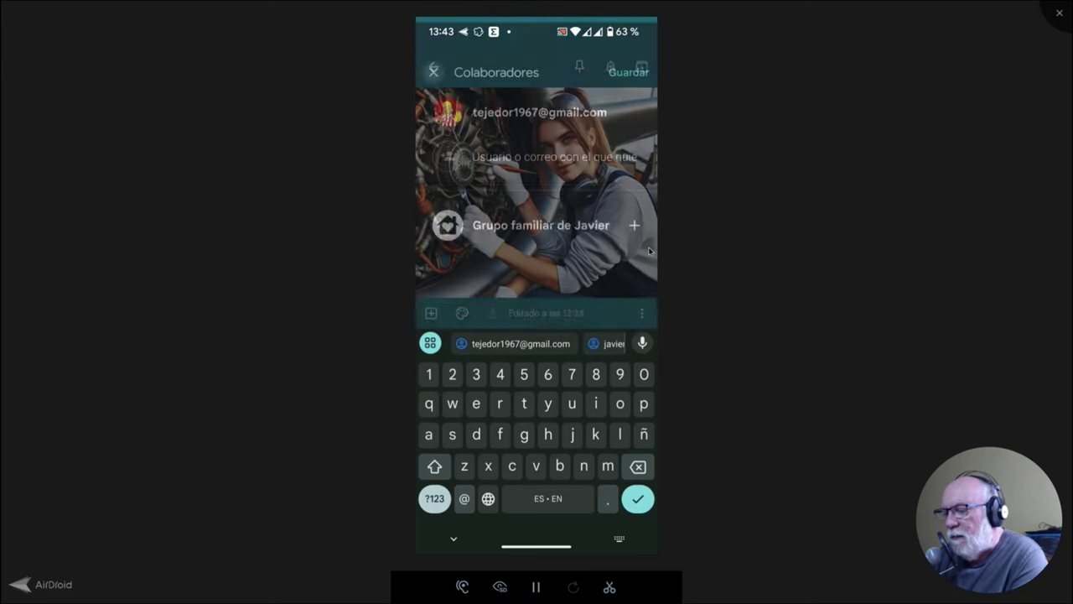
{"action": "key", "text": "Escape"}
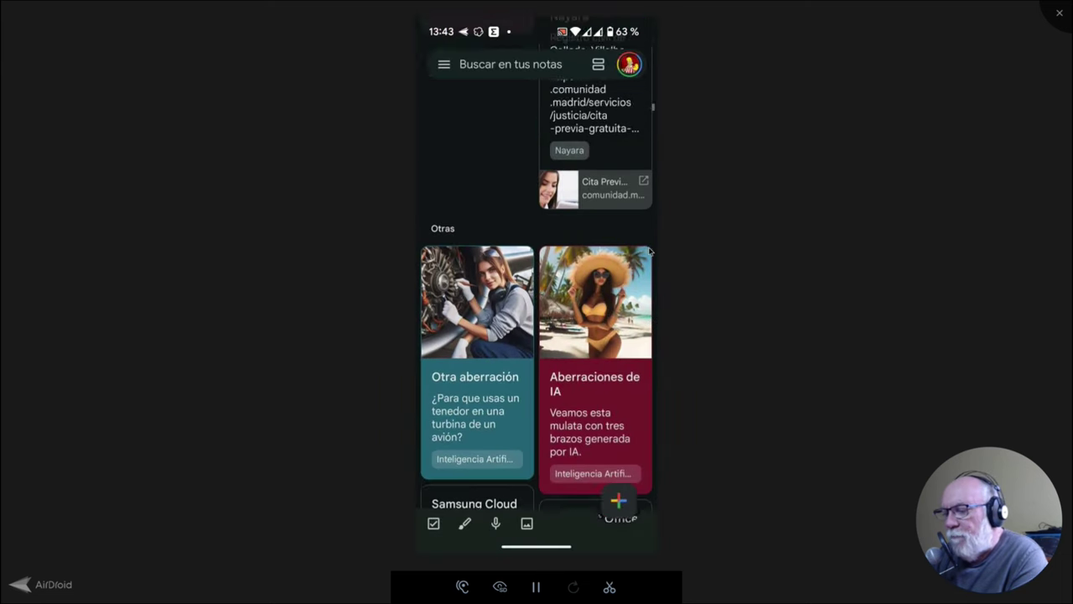
{"action": "scroll", "coordinate": [648, 251], "scroll_direction": "up", "scroll_amount": 10}
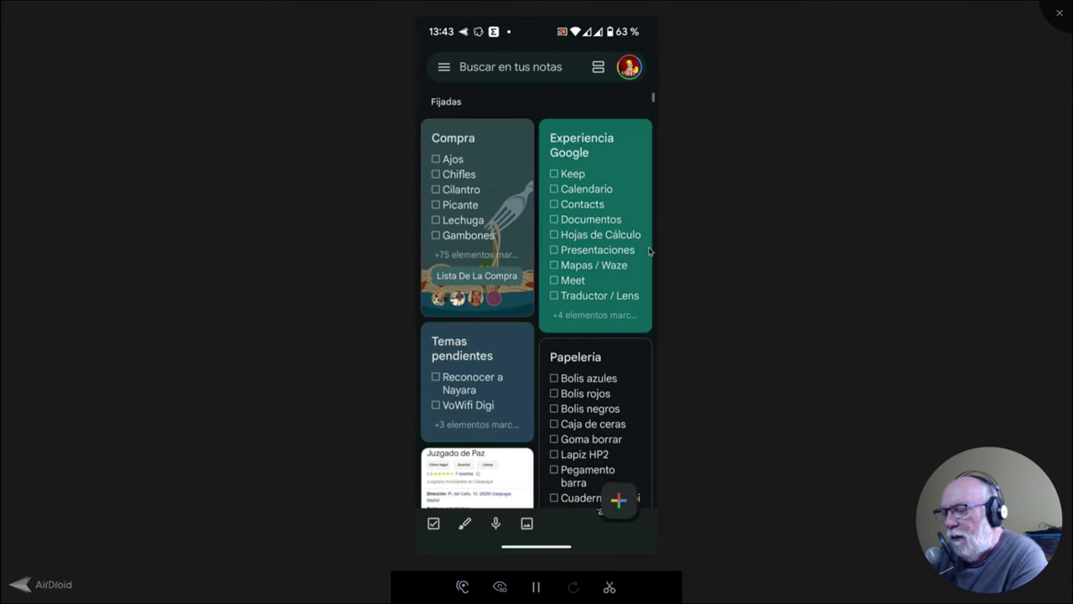
{"action": "key", "text": "ctrl+f"}
{"action": "scroll", "coordinate": [648, 251], "scroll_direction": "down", "scroll_amount": 3}
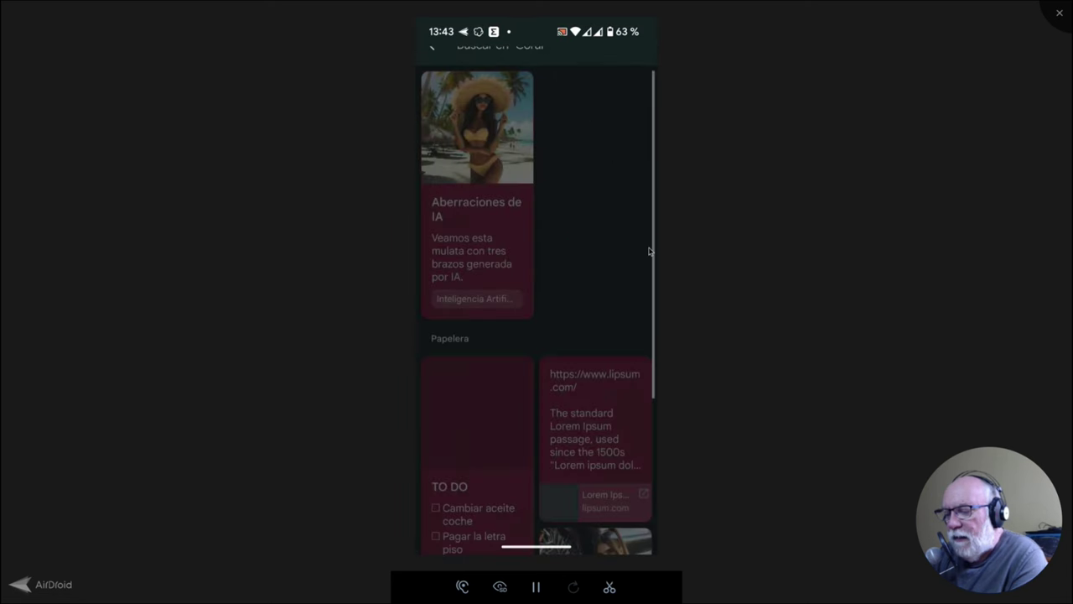
{"action": "scroll", "coordinate": [648, 251], "scroll_direction": "down", "scroll_amount": 3}
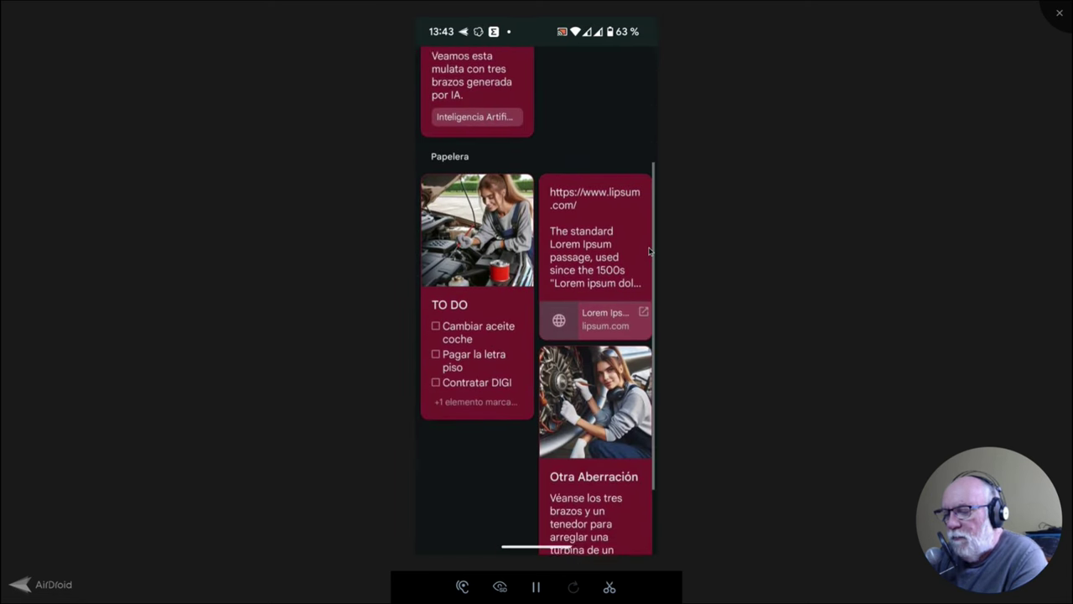
{"action": "scroll", "coordinate": [648, 251], "scroll_direction": "up", "scroll_amount": 3}
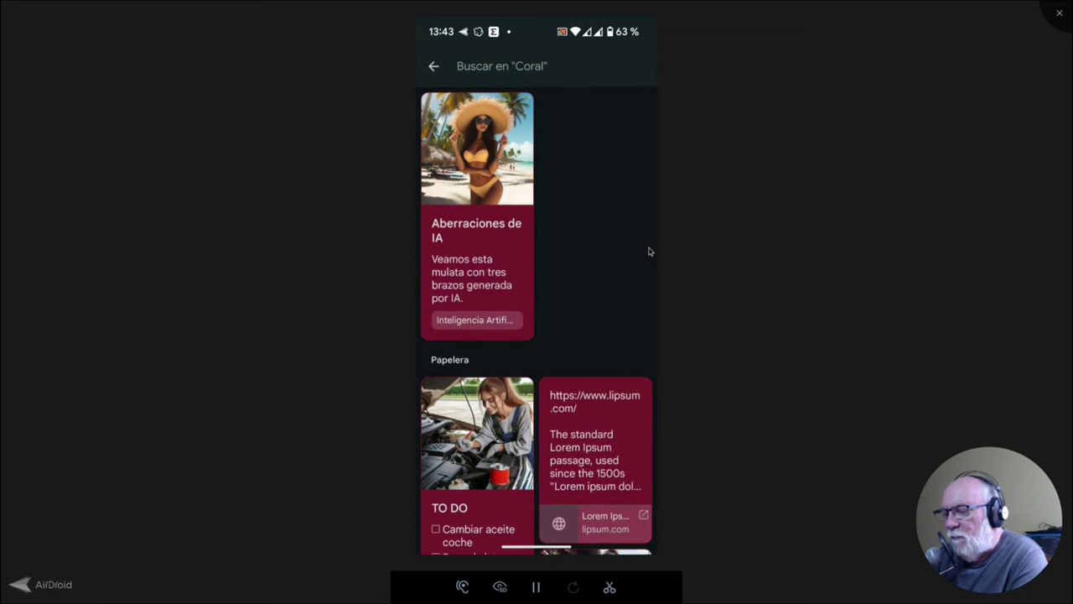
{"action": "key", "text": "Escape"}
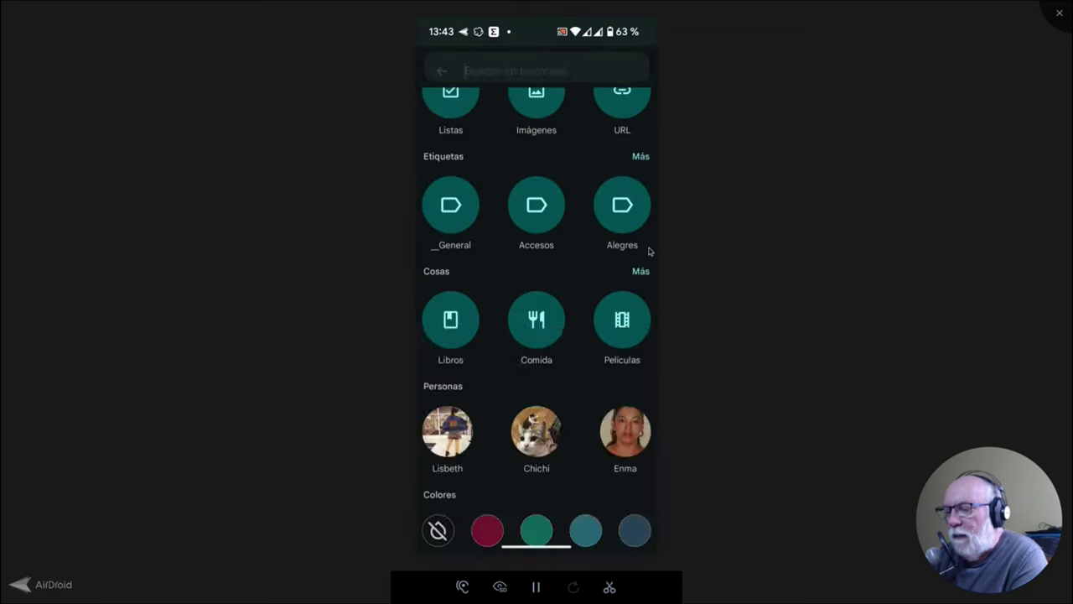
{"action": "scroll", "coordinate": [648, 250], "scroll_direction": "down", "scroll_amount": 2}
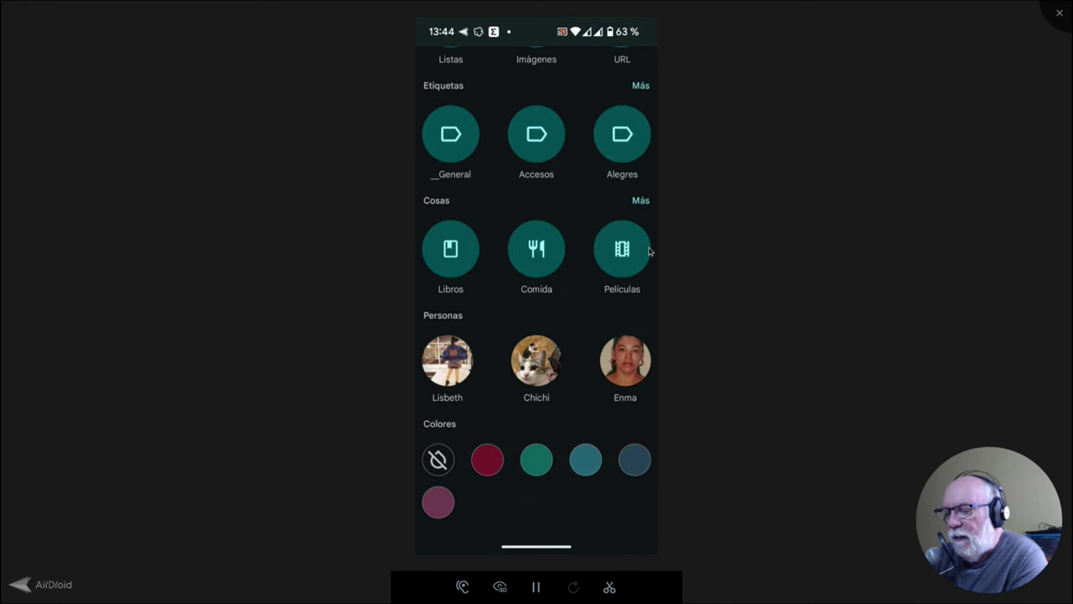
{"action": "scroll", "coordinate": [648, 251], "scroll_direction": "down", "scroll_amount": 2}
{"action": "scroll", "coordinate": [648, 251], "scroll_direction": "up", "scroll_amount": 2}
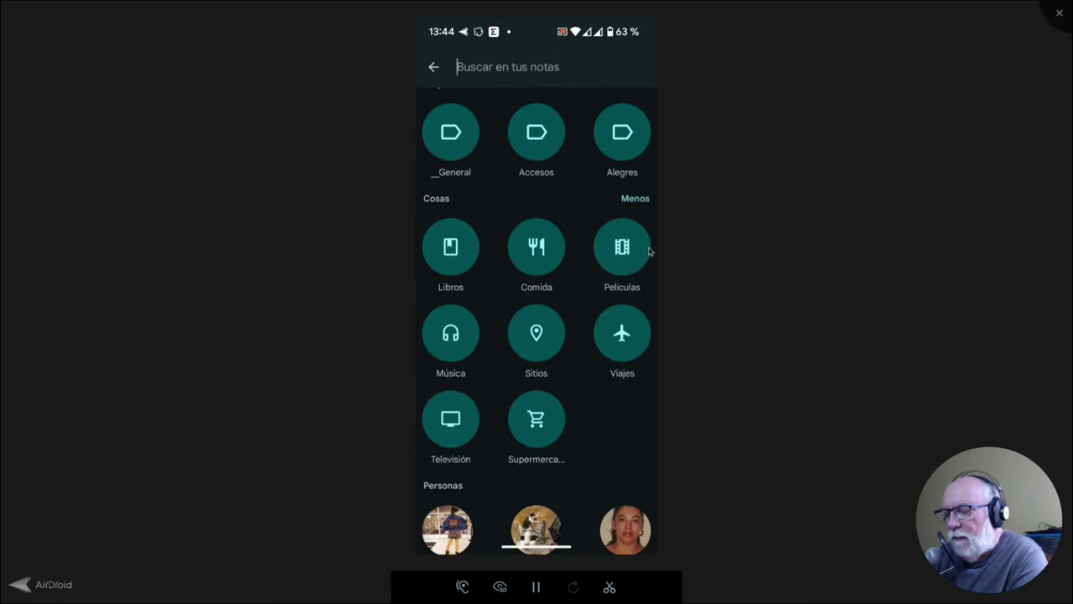
{"action": "scroll", "coordinate": [648, 250], "scroll_direction": "up", "scroll_amount": 2}
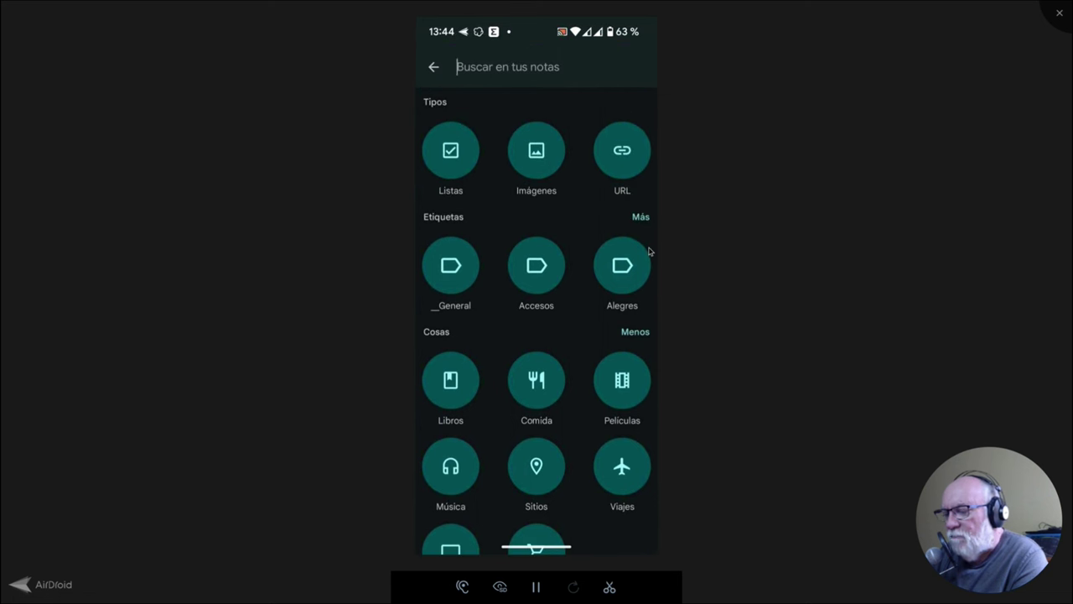
{"action": "key", "text": "Escape"}
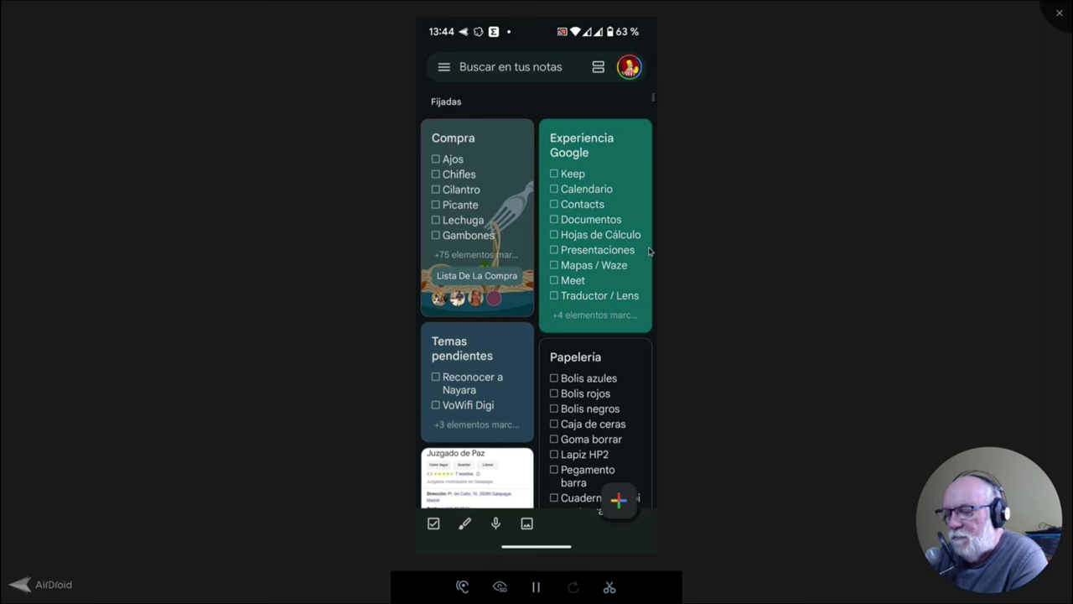
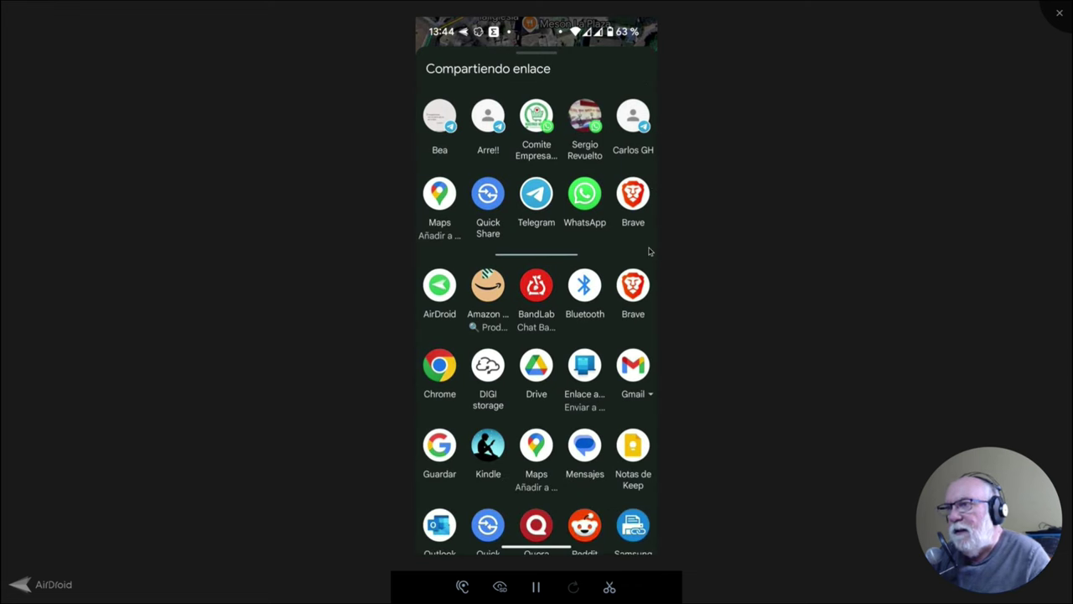
Save the shared El Figón Maps link as a Keep note and title it 'El Figon - Galapagar'.
{"action": "left_click", "coordinate": [640, 444]}
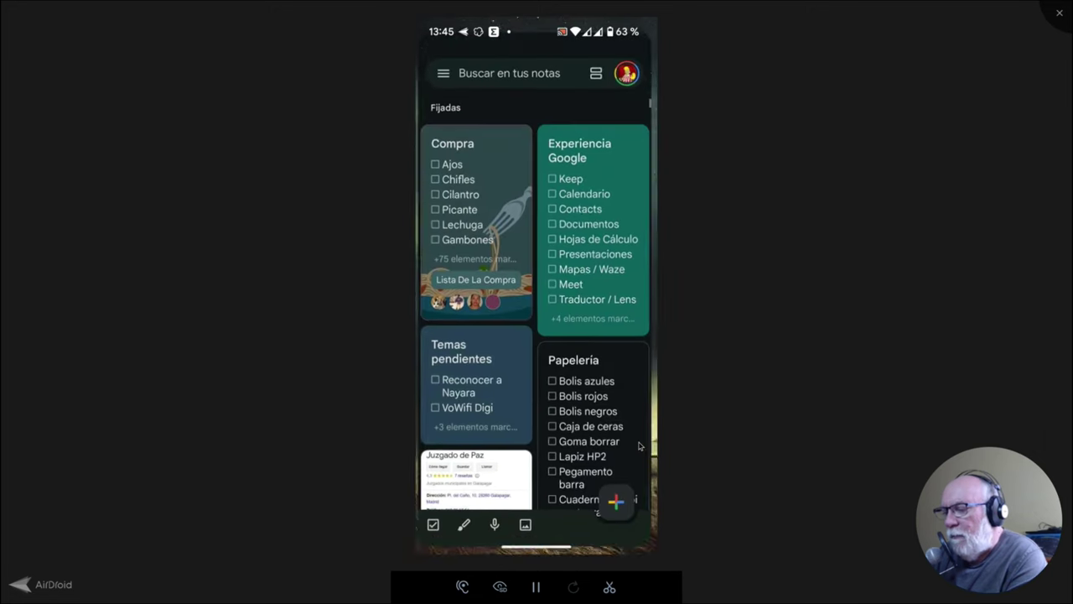
{"action": "scroll", "coordinate": [639, 445], "scroll_direction": "down", "scroll_amount": 5}
{"action": "scroll", "coordinate": [638, 445], "scroll_direction": "down", "scroll_amount": 2}
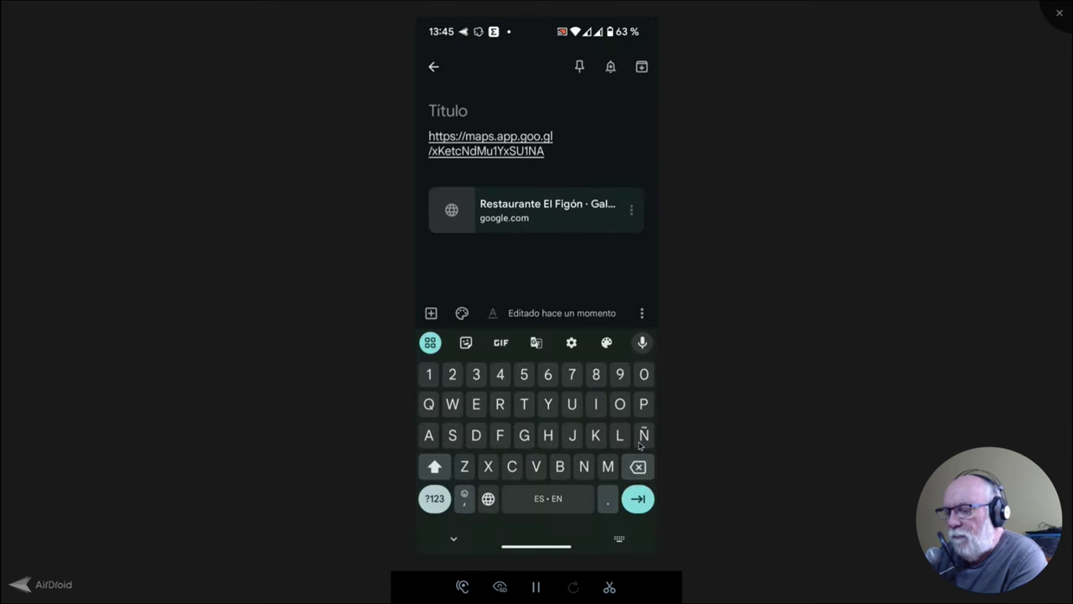
{"action": "type", "text": "El Figon "}
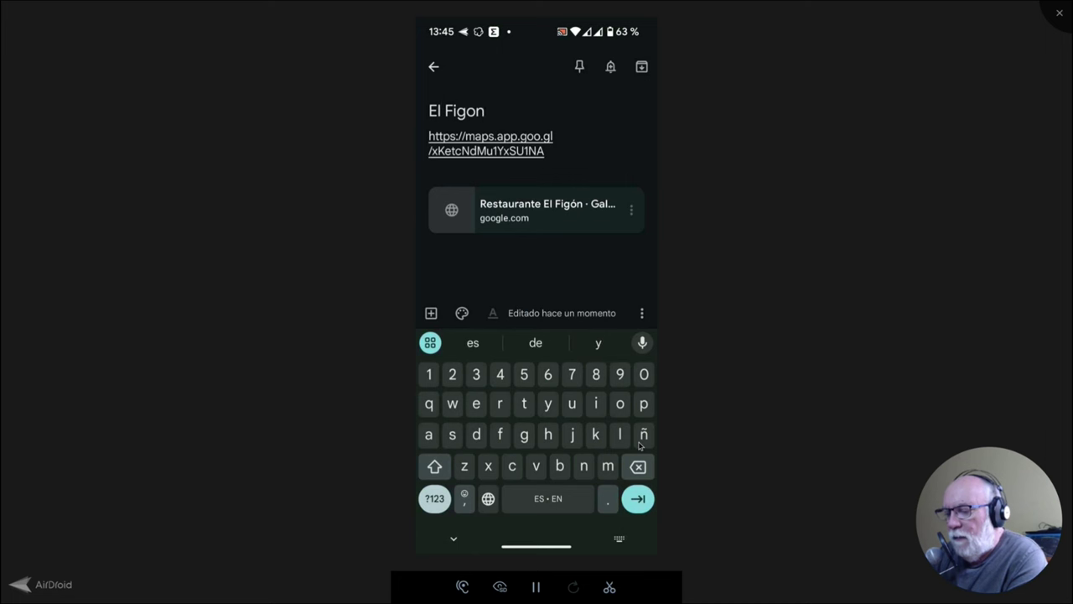
{"action": "type", "text": "- Galapagar"}
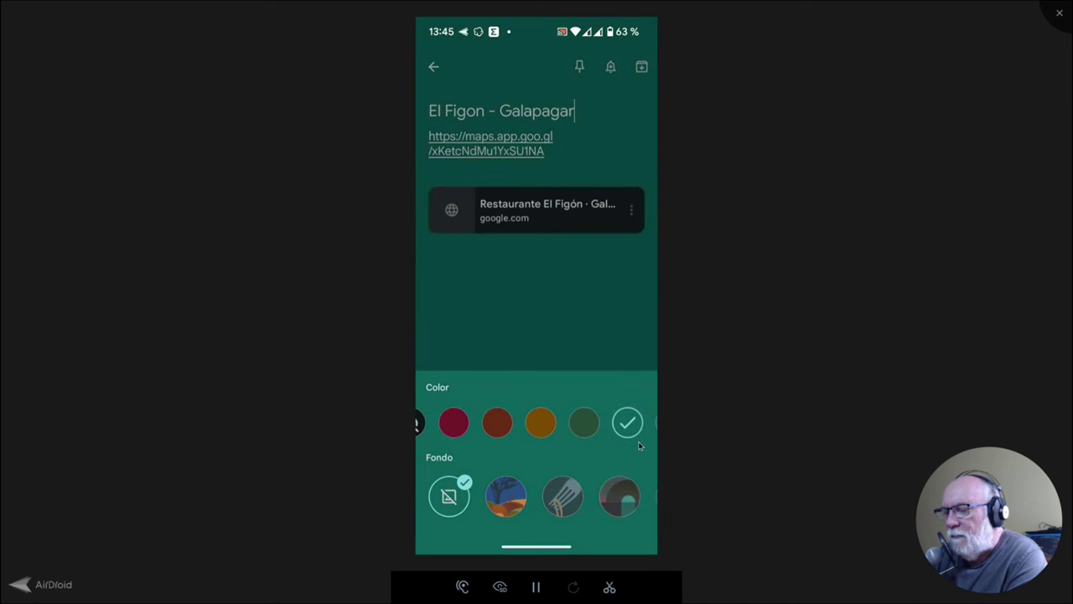
Close the colour palette, keeping the note green, and bring up the note's more-options menu.
{"action": "key", "text": "Escape"}
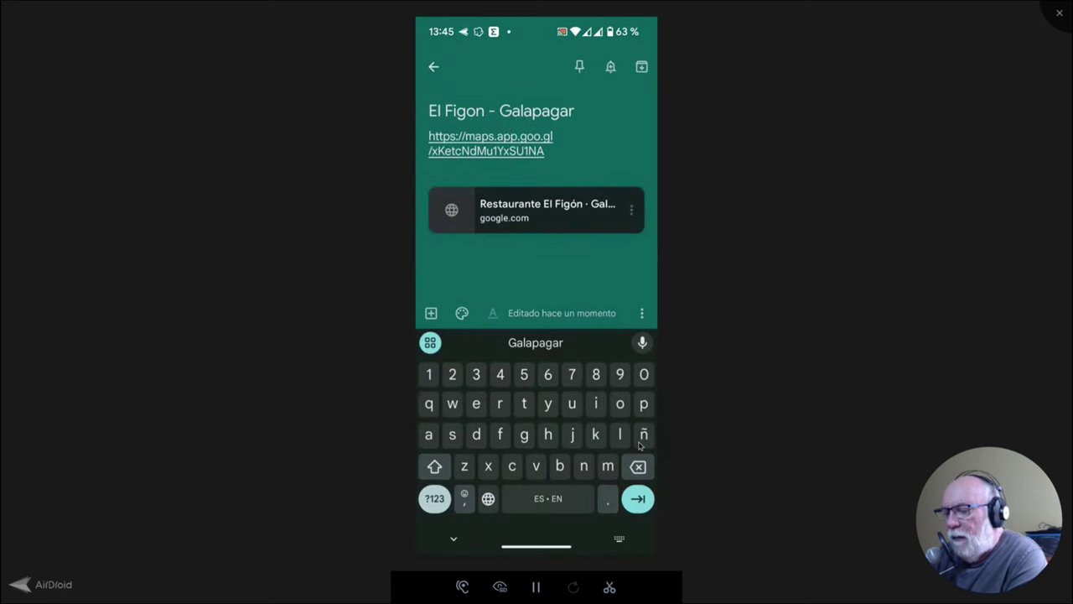
{"action": "left_click", "coordinate": [647, 325]}
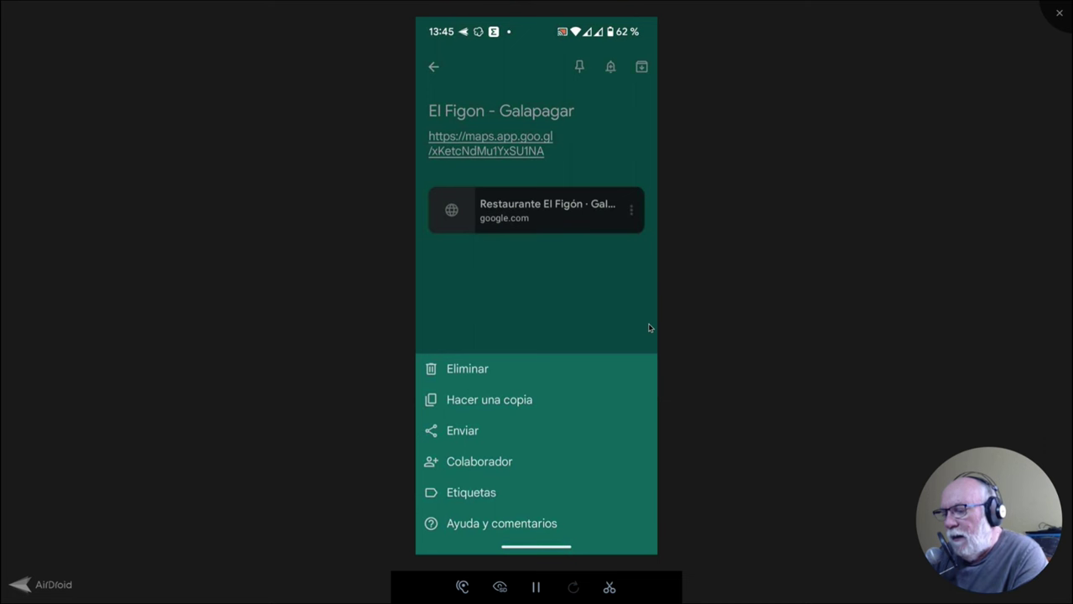
Apply the Sitios label to the El Figon - Galapagar note and close it back to the list.
{"action": "left_click", "coordinate": [494, 493]}
{"action": "scroll", "coordinate": [507, 501], "scroll_direction": "down", "scroll_amount": 5}
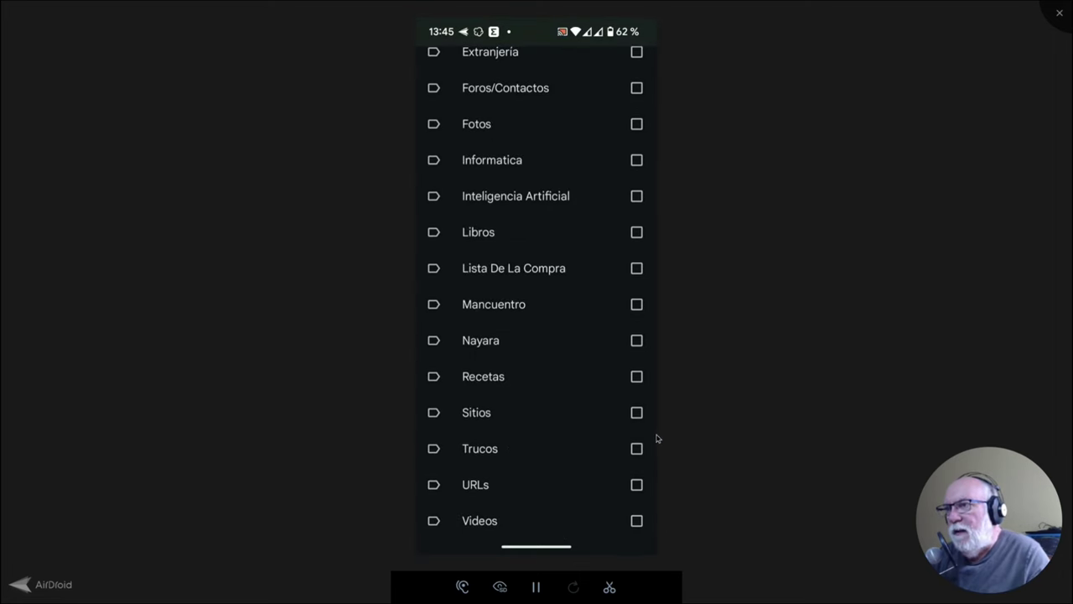
{"action": "left_click", "coordinate": [635, 414]}
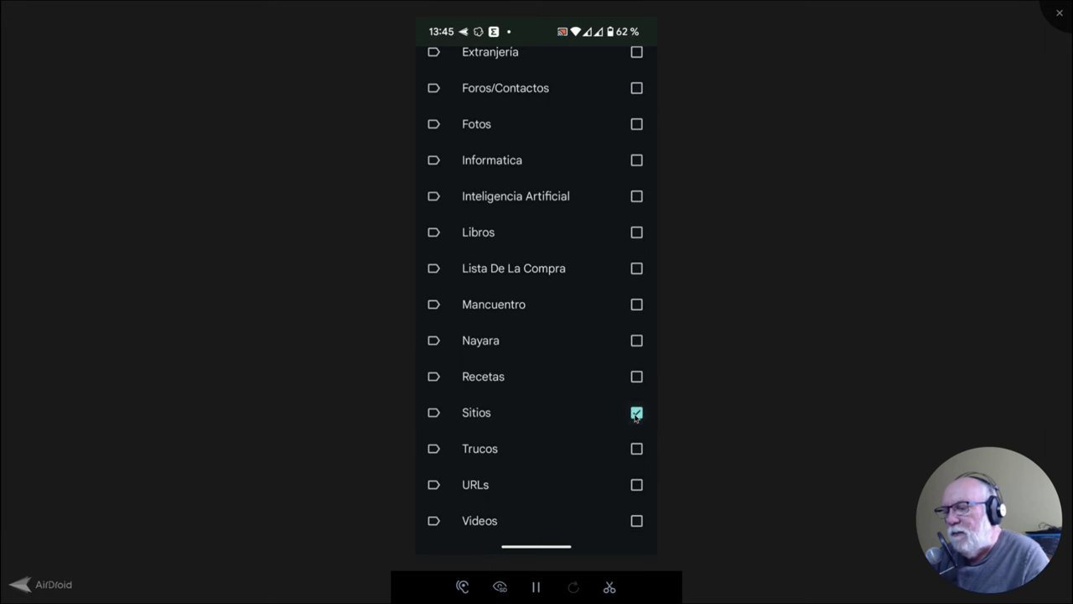
{"action": "key", "text": "Escape"}
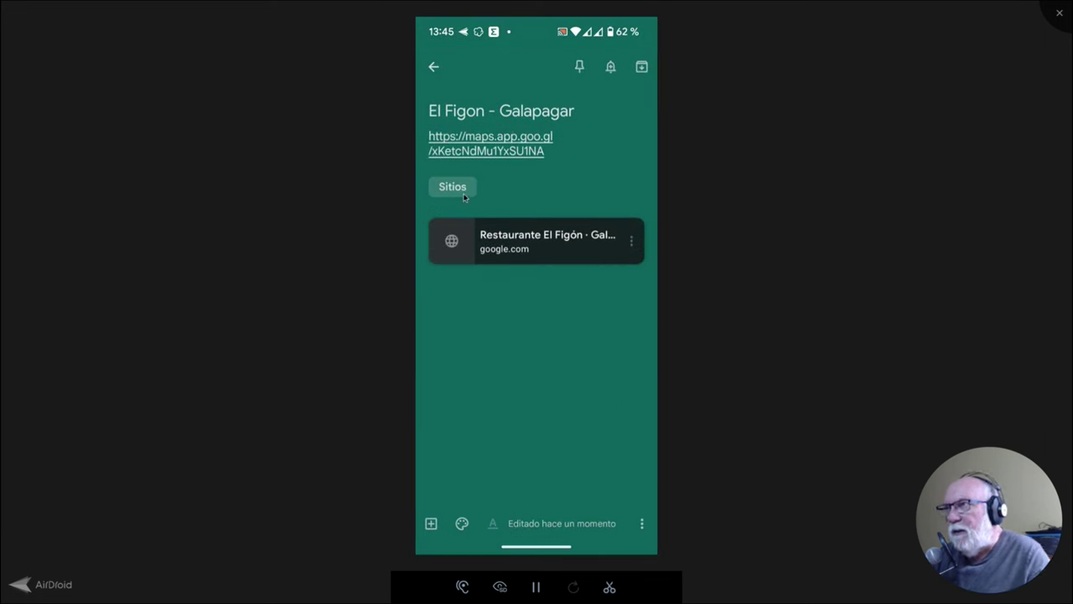
{"action": "key", "text": "Escape"}
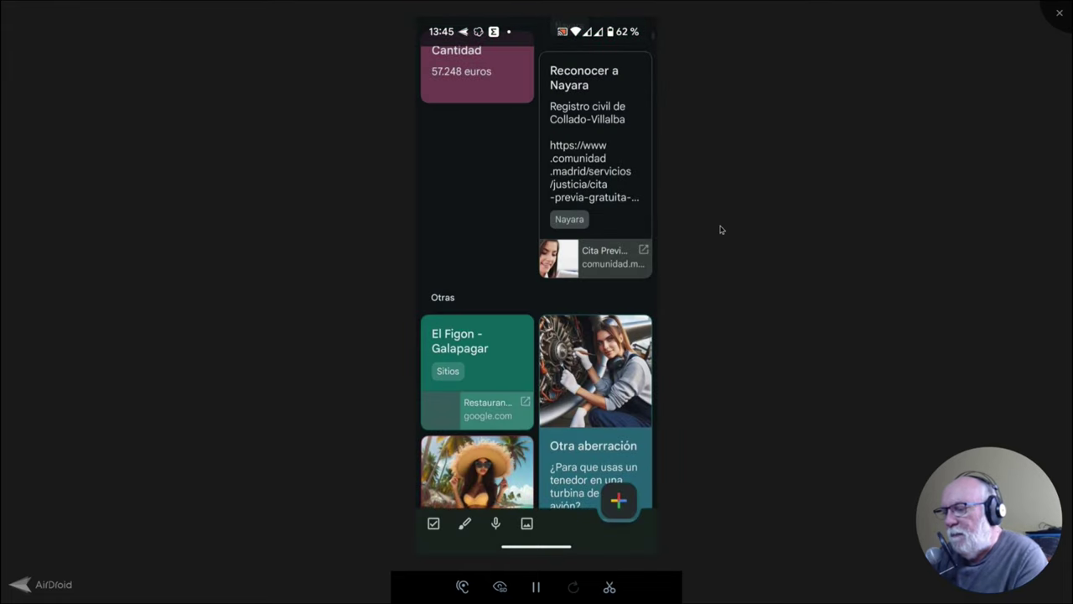
Filter the notes list to the Sitios label from the navigation panel.
{"action": "scroll", "coordinate": [719, 229], "scroll_direction": "up", "scroll_amount": 5}
{"action": "scroll", "coordinate": [719, 229], "scroll_direction": "up", "scroll_amount": 2}
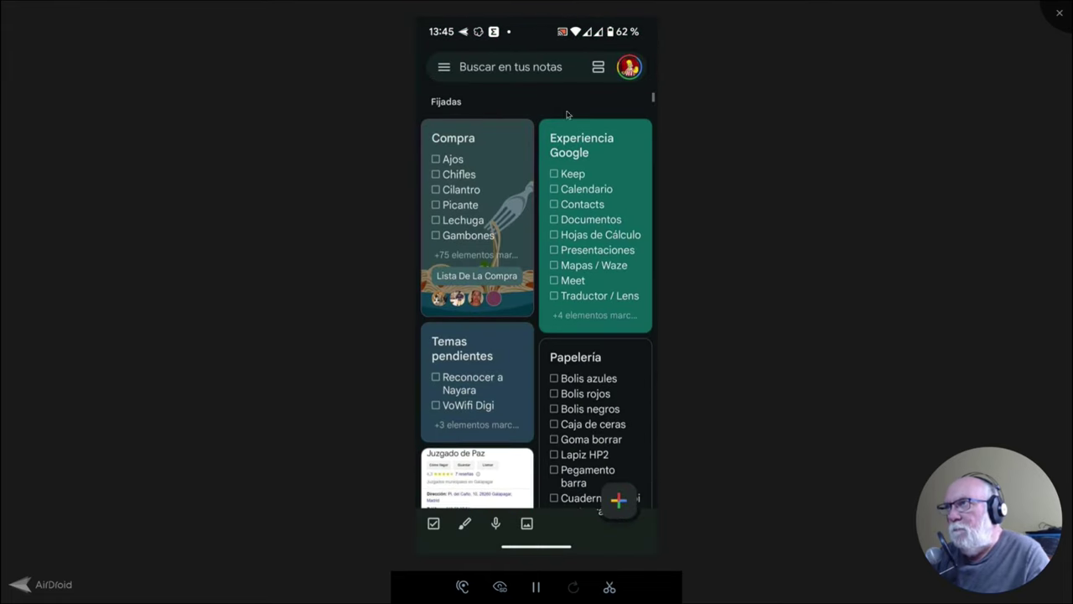
{"action": "left_click", "coordinate": [445, 67]}
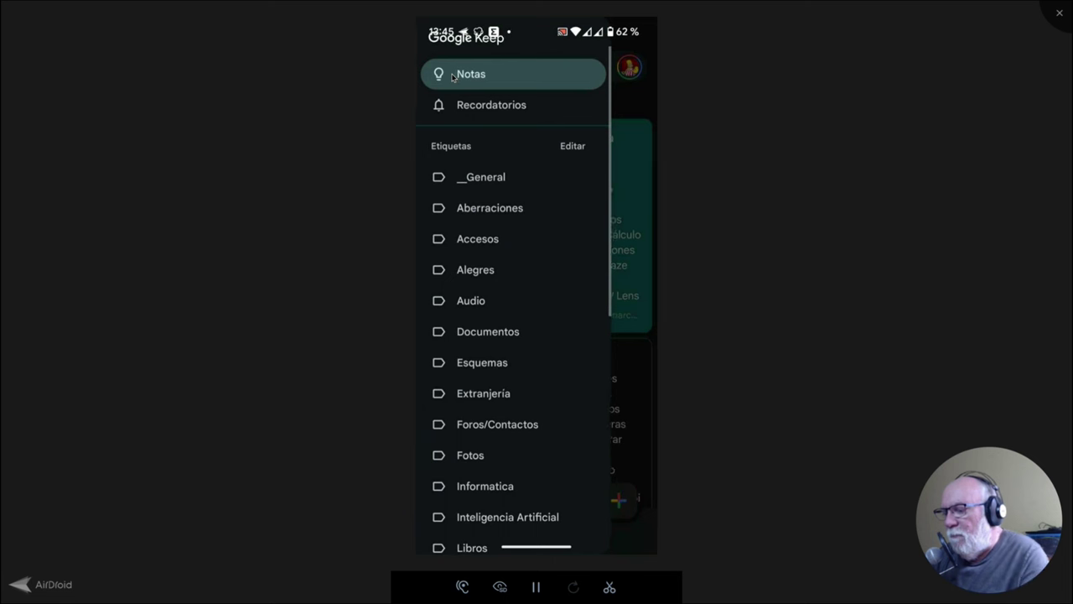
{"action": "scroll", "coordinate": [452, 77], "scroll_direction": "down", "scroll_amount": 3}
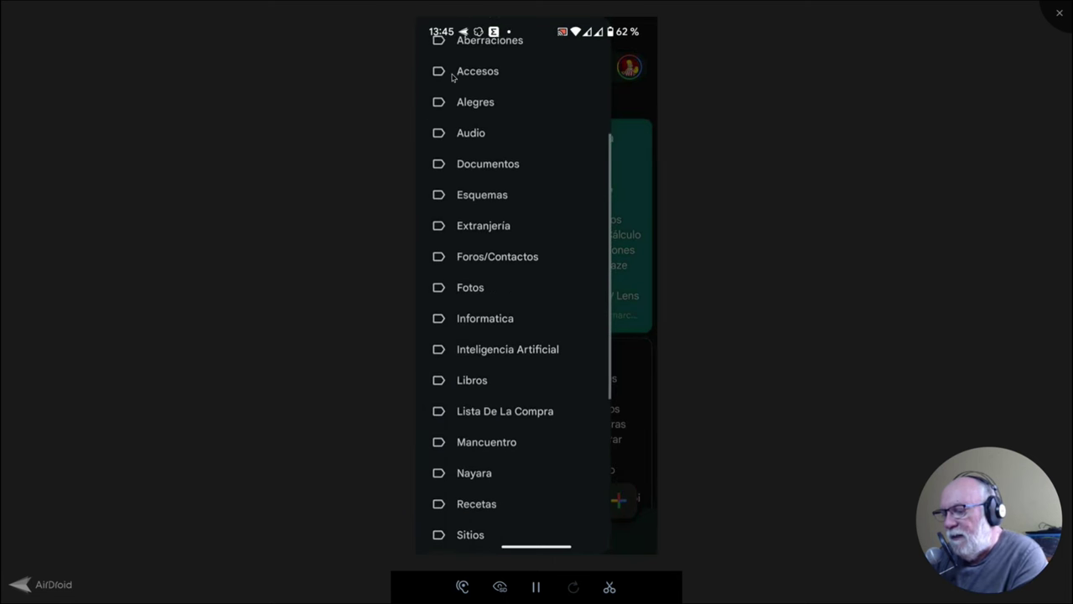
{"action": "scroll", "coordinate": [452, 78], "scroll_direction": "down", "scroll_amount": 2}
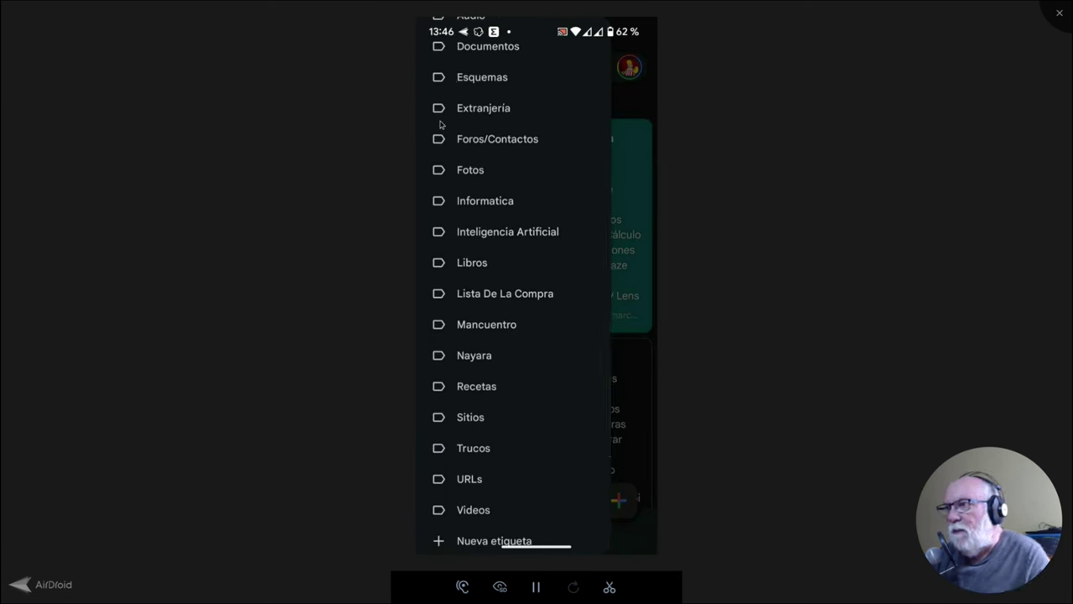
{"action": "left_click", "coordinate": [467, 426]}
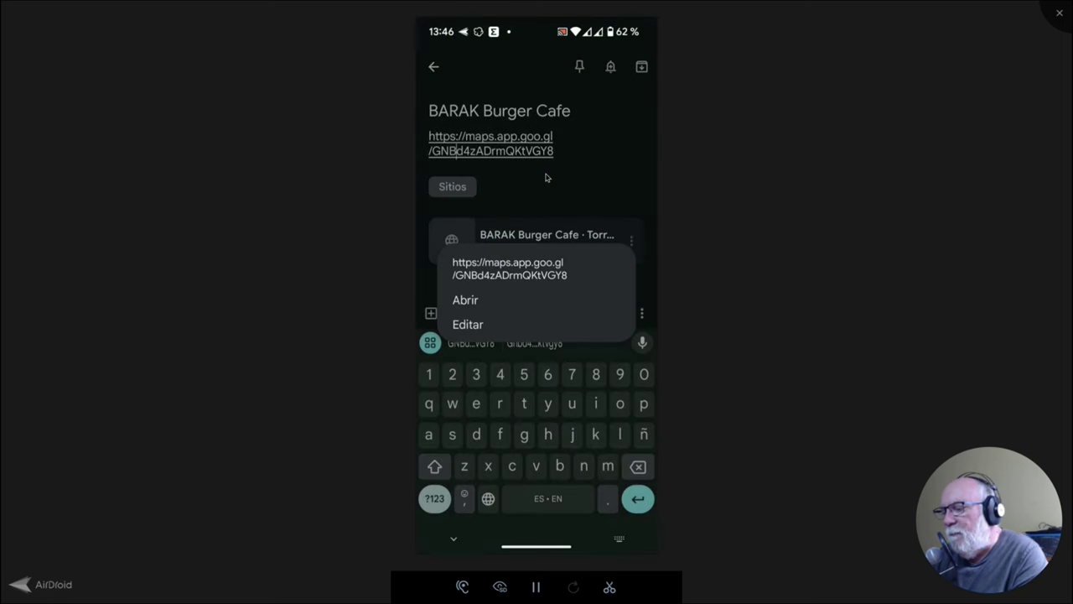
Open the BARAK Burger Cafe link in Google Maps and browse its place details and photos.
{"action": "left_click", "coordinate": [466, 300]}
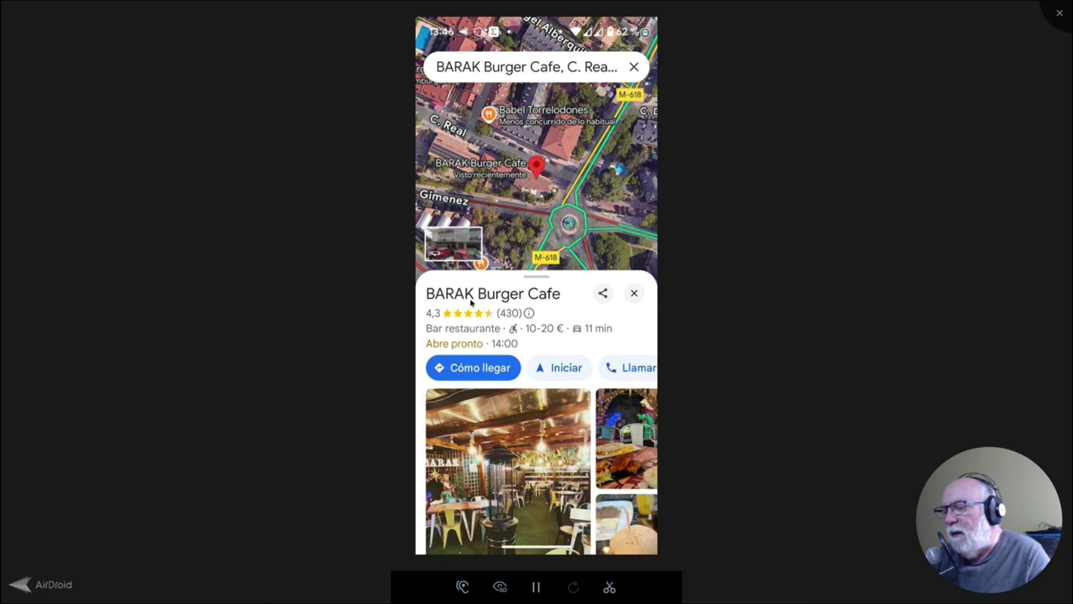
{"action": "left_click_drag", "start_coordinate": [471, 301], "coordinate": [471, 83]}
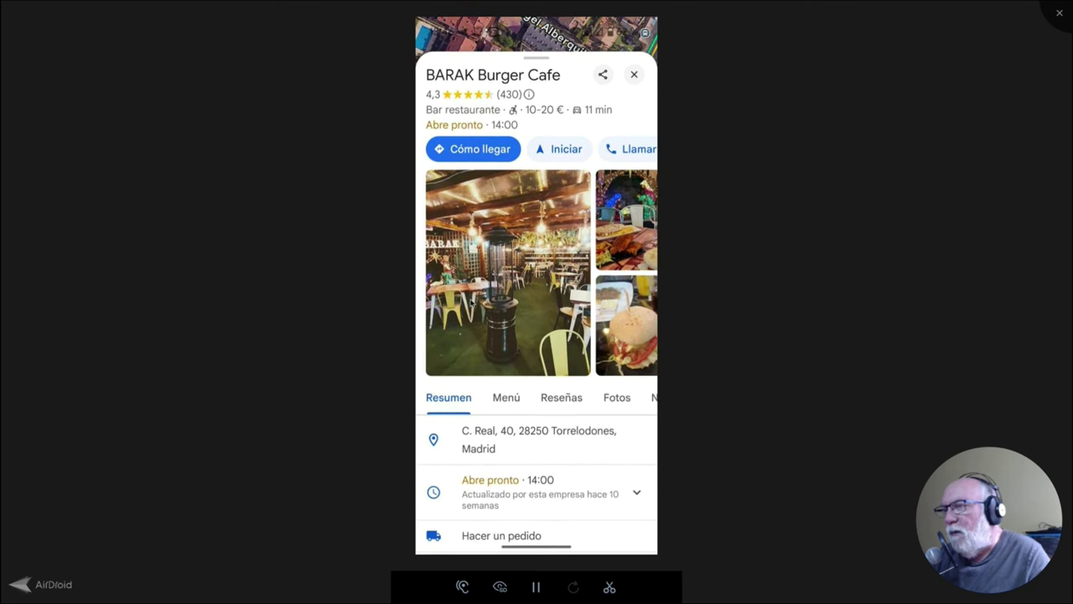
{"action": "left_click_drag", "start_coordinate": [586, 302], "coordinate": [471, 303]}
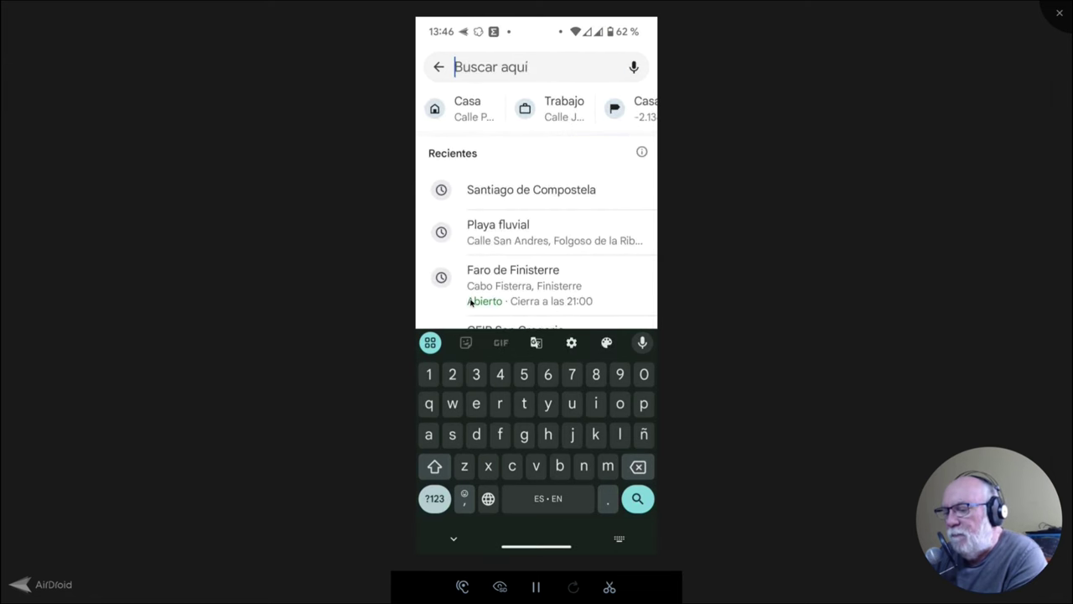
Search Maps for 'el tablao' and share the restaurant's link to Notas de Keep.
{"action": "type", "text": "el tablao"}
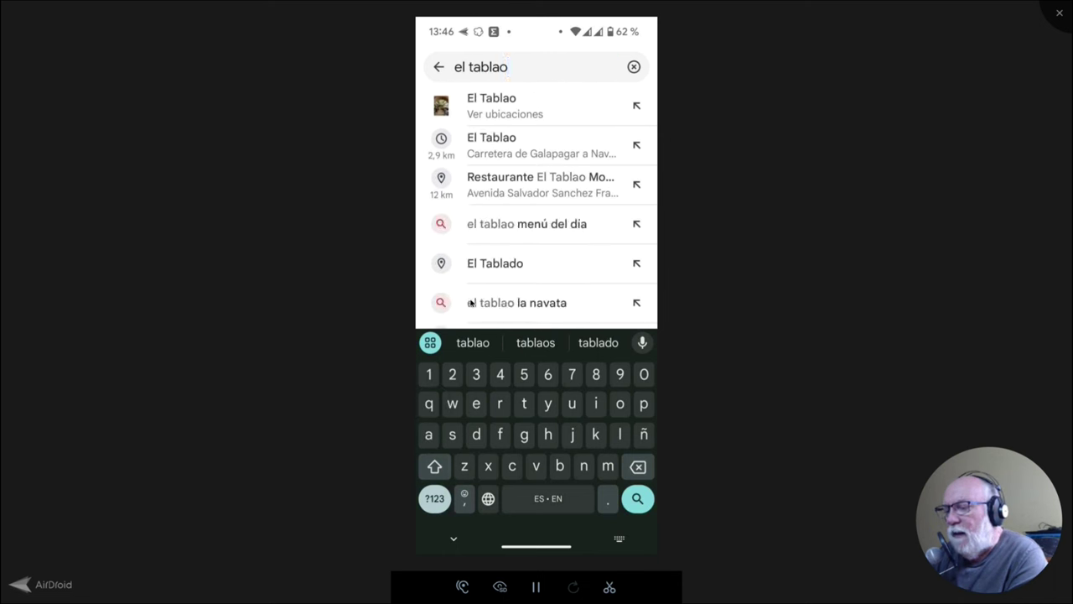
{"action": "key", "text": "Return"}
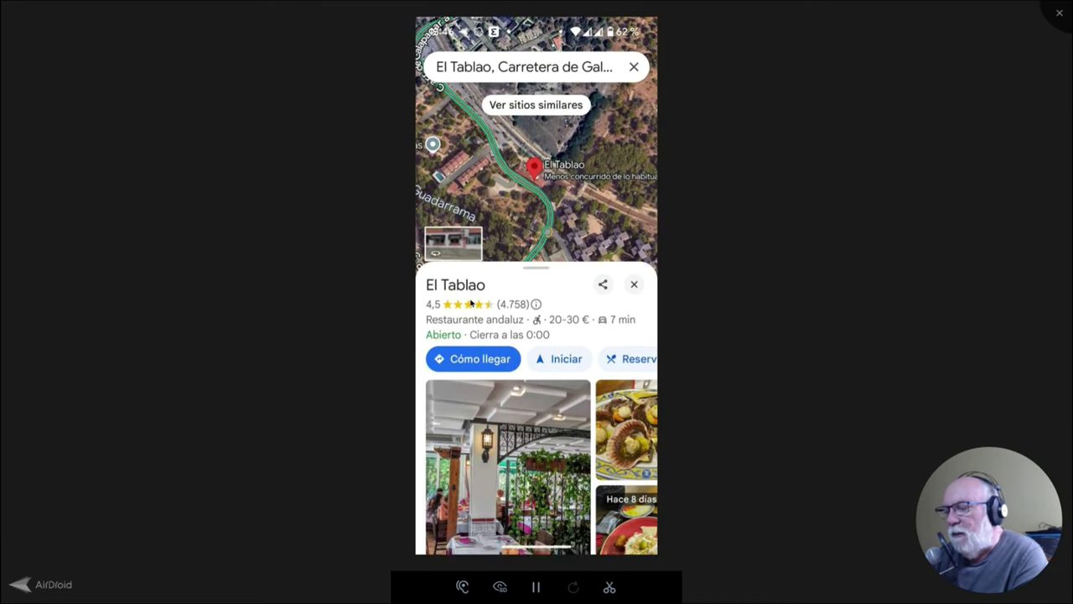
{"action": "scroll", "coordinate": [471, 303], "scroll_direction": "down", "scroll_amount": 5}
{"action": "scroll", "coordinate": [471, 303], "scroll_direction": "up", "scroll_amount": 5}
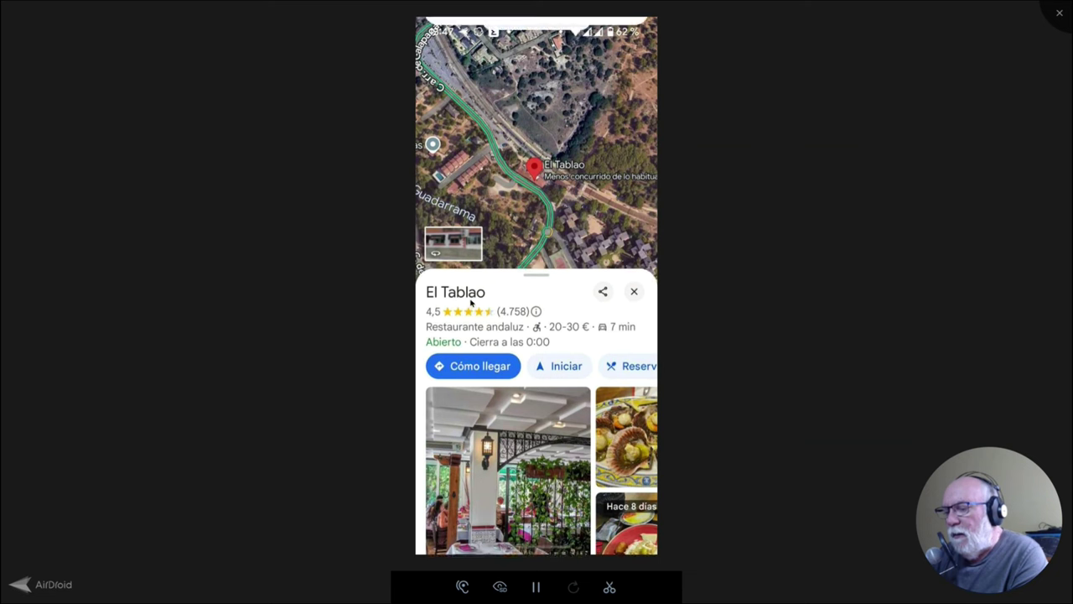
{"action": "left_click", "coordinate": [604, 293]}
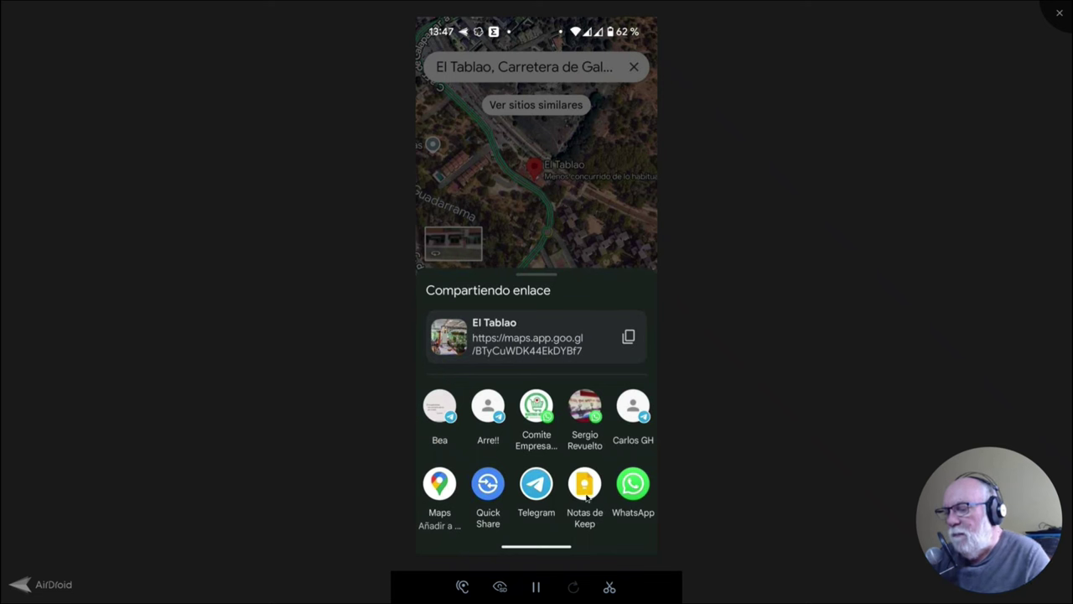
{"action": "left_click", "coordinate": [585, 485]}
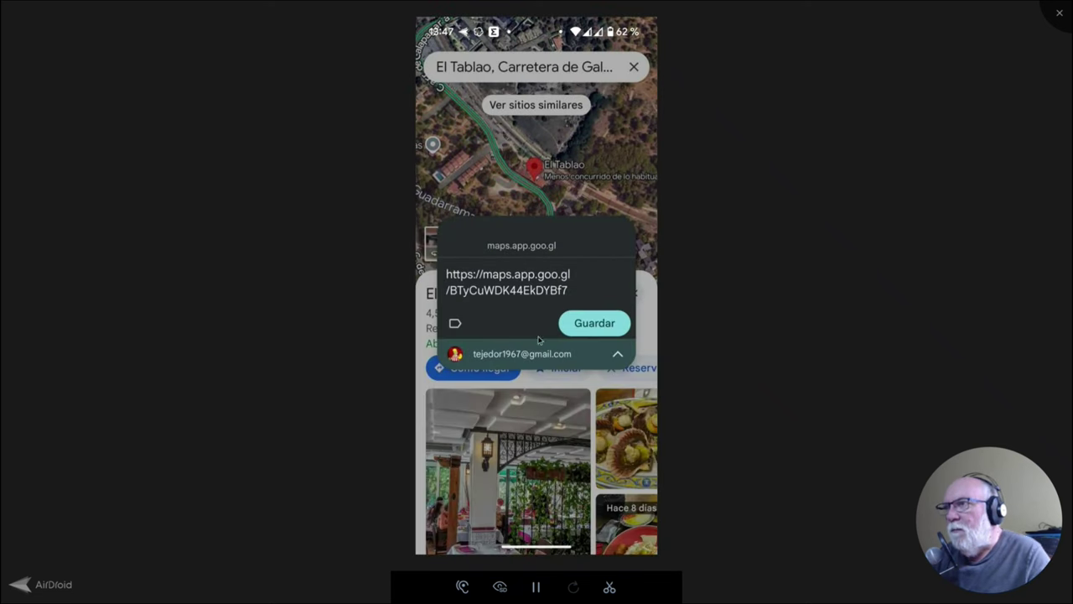
Save the El Tablao link as a new Keep note and open it from the notes grid.
{"action": "left_click", "coordinate": [585, 326]}
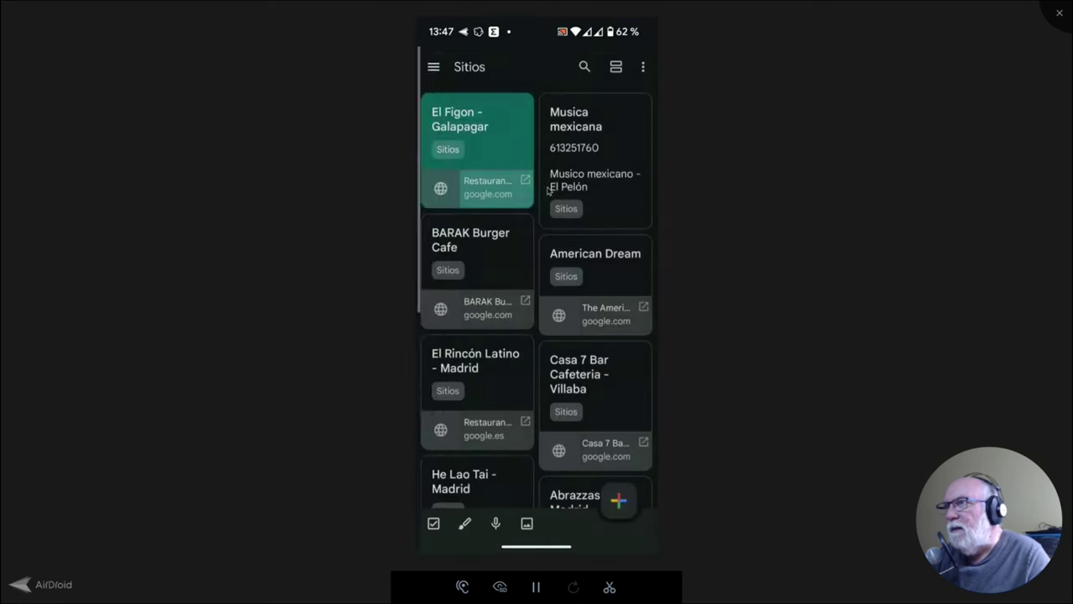
{"action": "scroll", "coordinate": [521, 351], "scroll_direction": "down", "scroll_amount": 8}
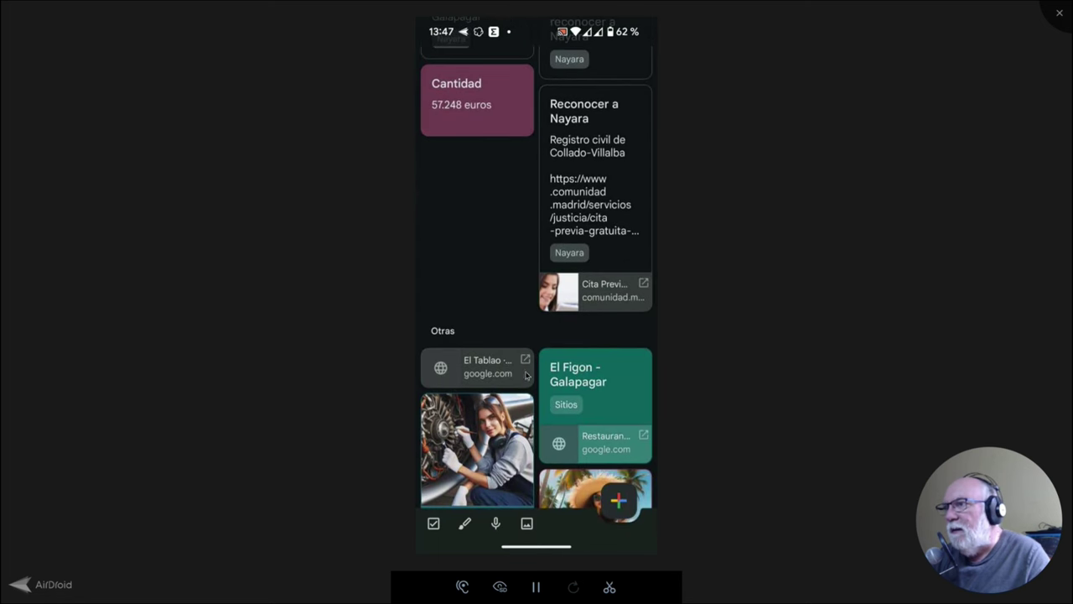
{"action": "left_click", "coordinate": [520, 373]}
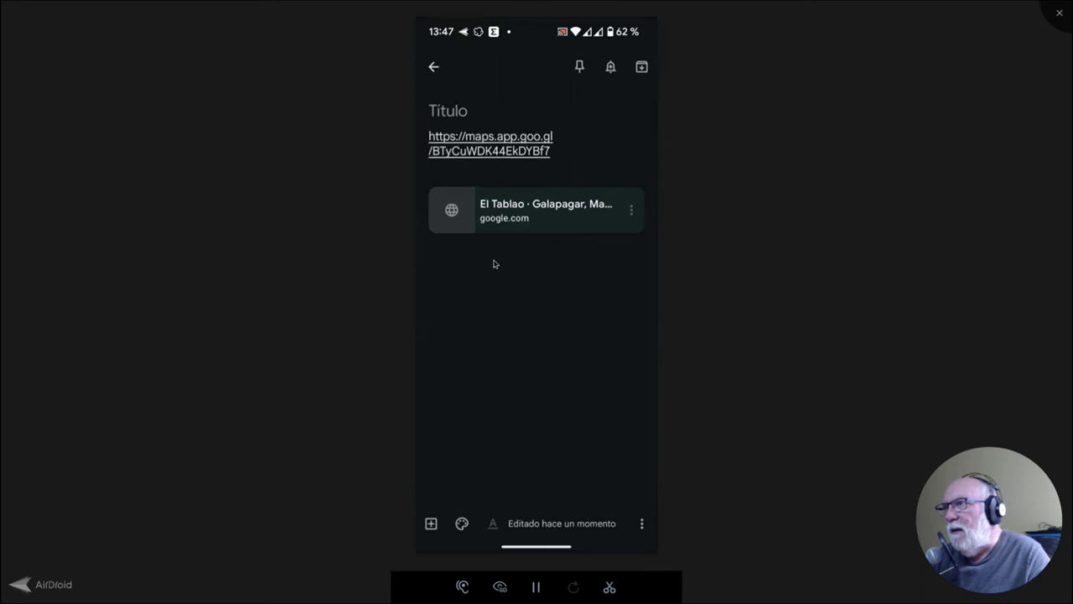
Enter 'El Tablao - Galapagar' as the link note's title.
{"action": "left_click", "coordinate": [467, 117]}
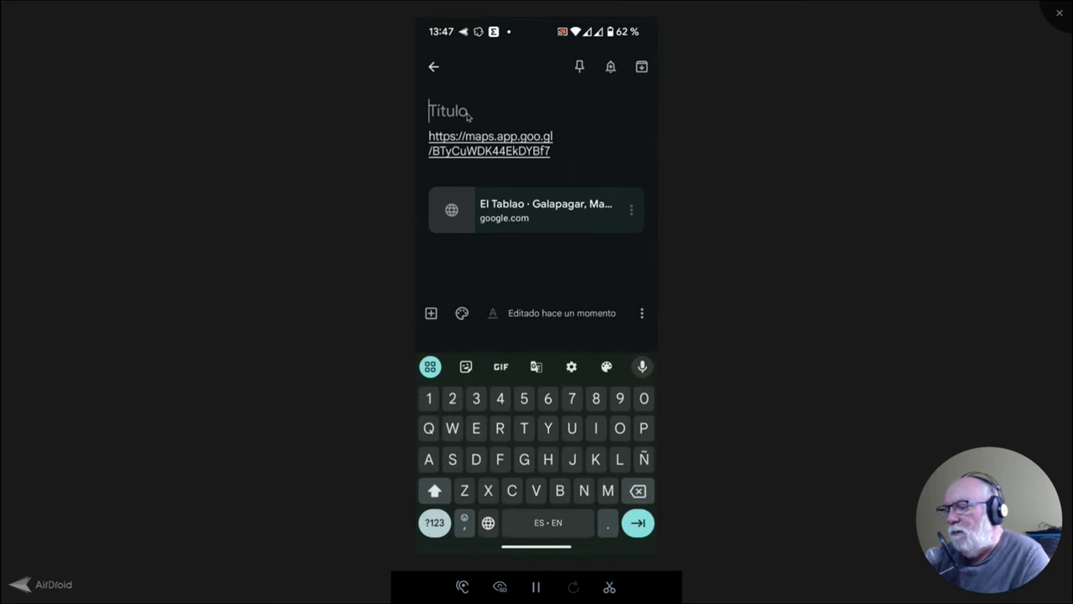
{"action": "type", "text": "El Tablao - "}
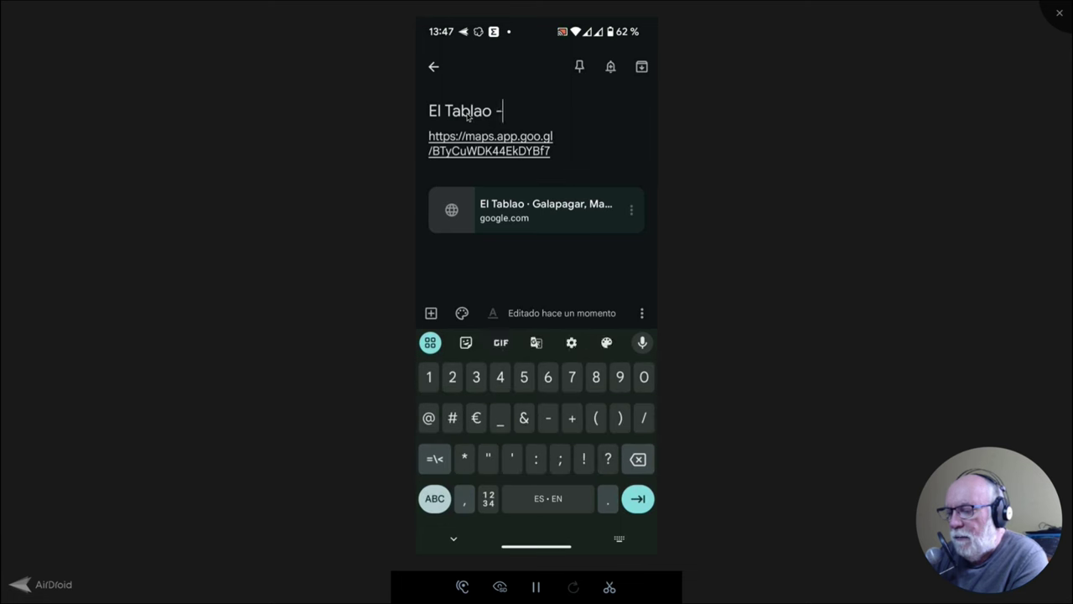
{"action": "type", "text": "Galapaga"}
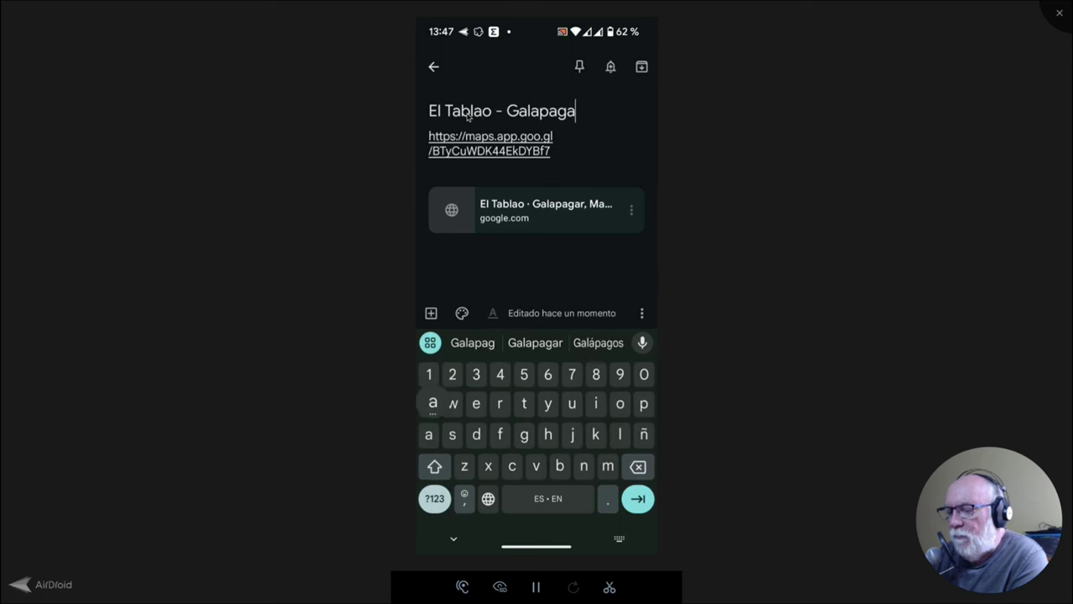
{"action": "type", "text": "r"}
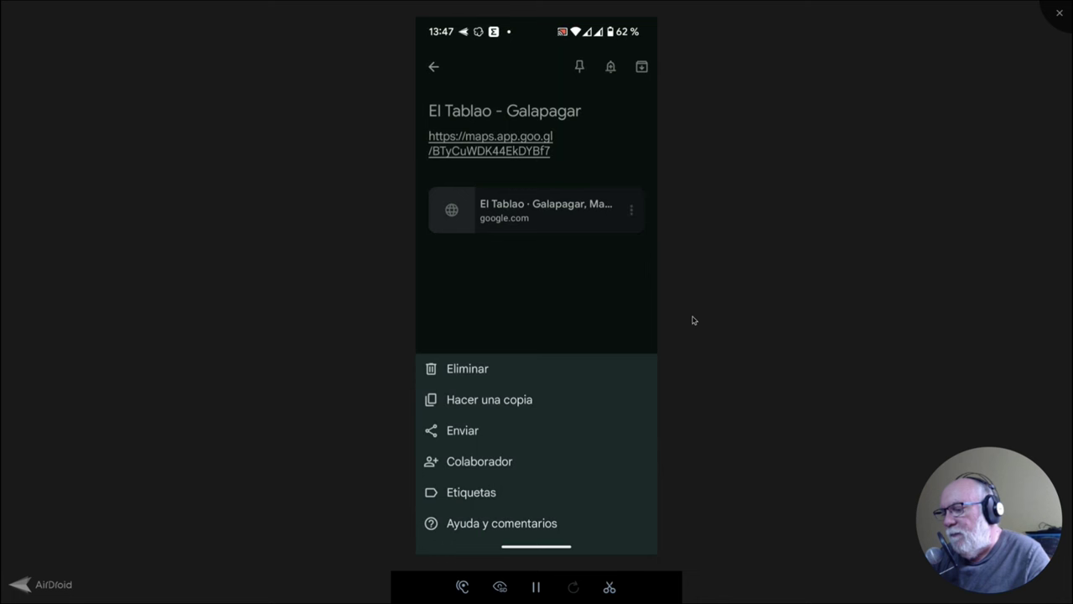
Tag the El Tablao - Galapagar note with Sitios and close it.
{"action": "left_click", "coordinate": [484, 494]}
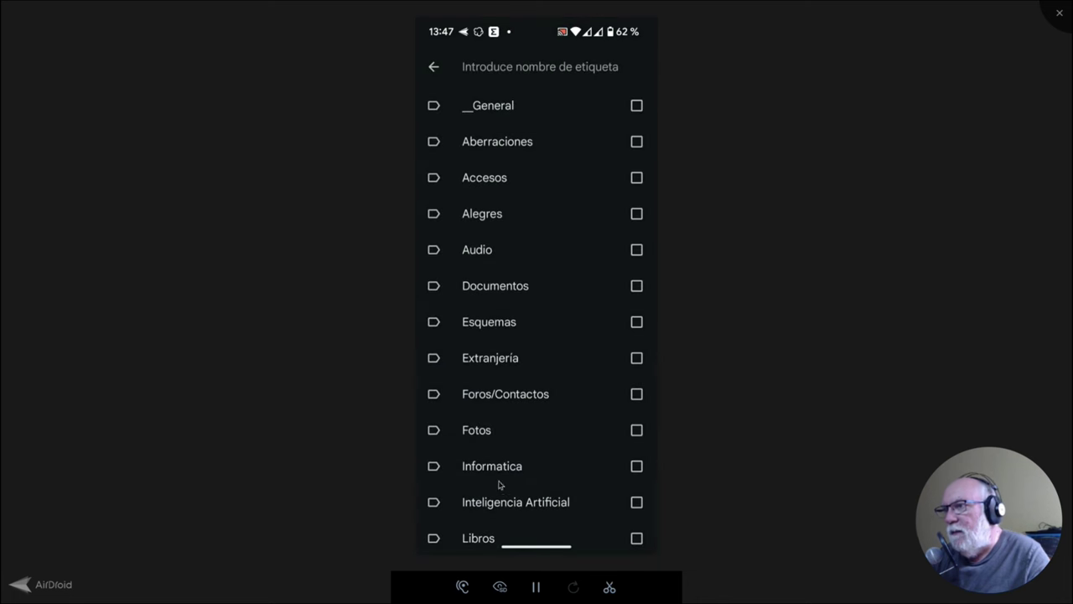
{"action": "scroll", "coordinate": [629, 382], "scroll_direction": "down", "scroll_amount": 5}
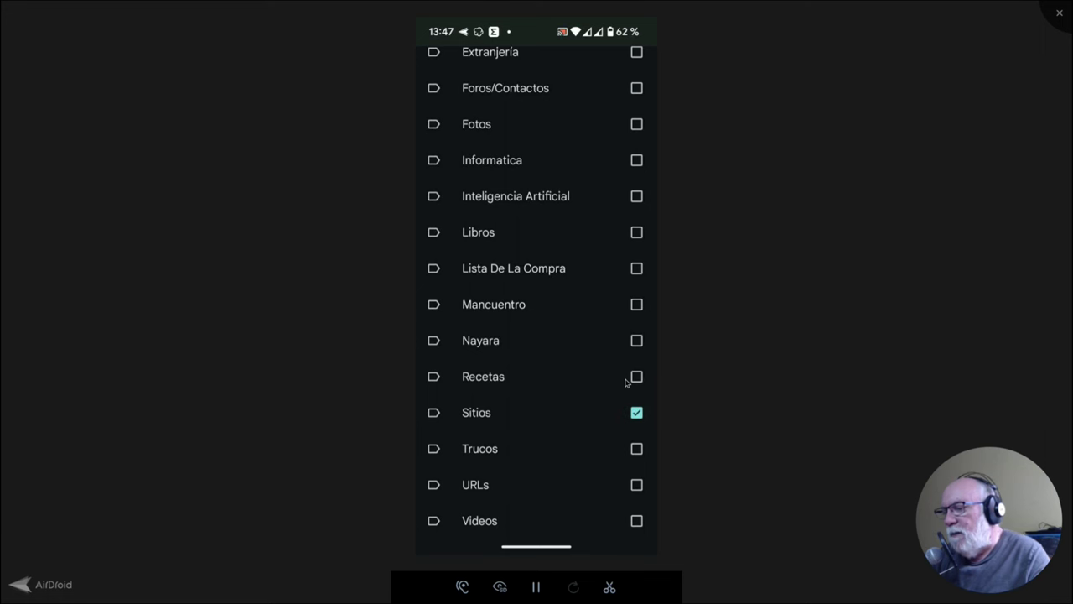
{"action": "scroll", "coordinate": [526, 204], "scroll_direction": "up", "scroll_amount": 5}
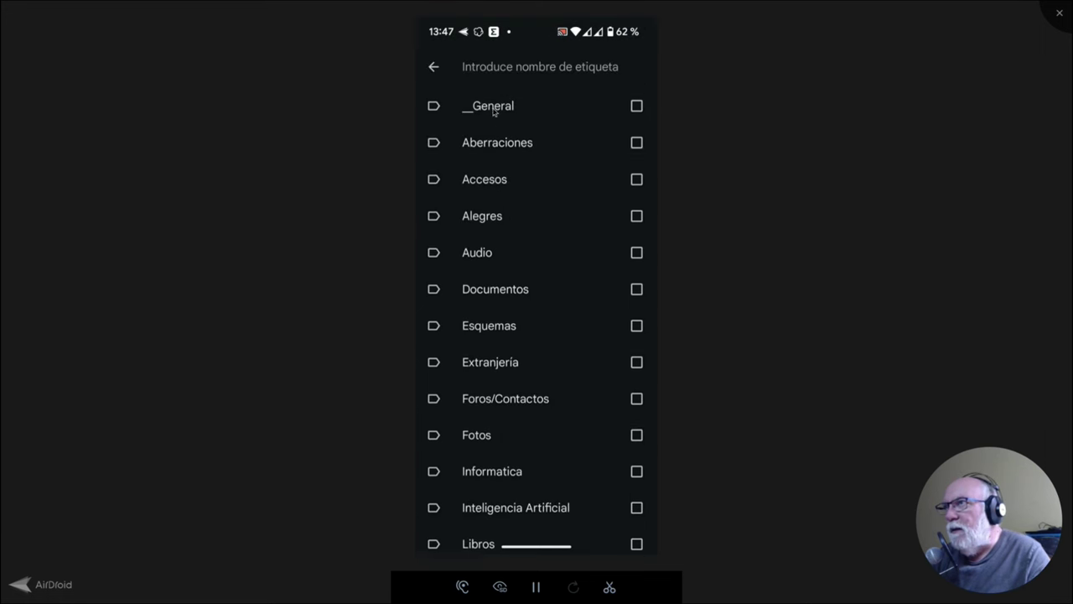
{"action": "left_click", "coordinate": [443, 85]}
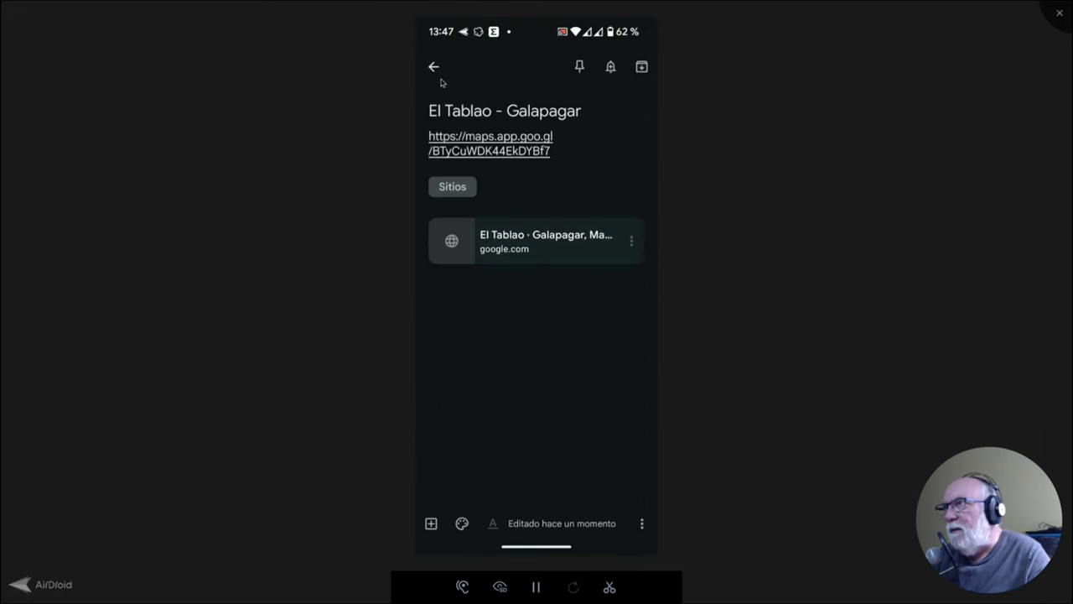
{"action": "left_click", "coordinate": [442, 81]}
Show the Sitios-labelled notes, then start a new blank note.
{"action": "scroll", "coordinate": [731, 162], "scroll_direction": "up", "scroll_amount": 10}
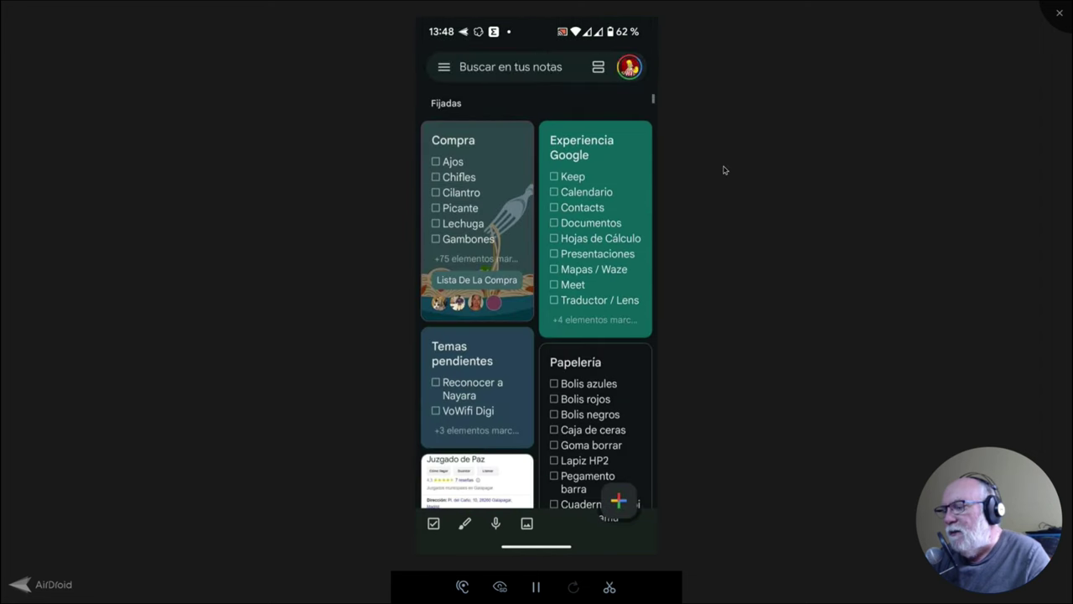
{"action": "left_click", "coordinate": [448, 84]}
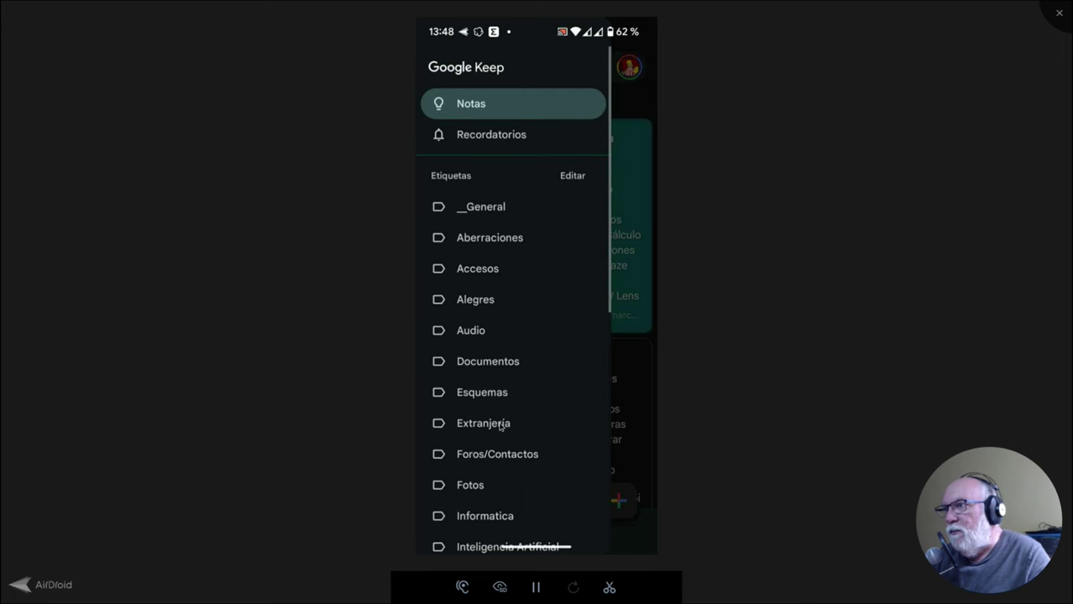
{"action": "scroll", "coordinate": [504, 422], "scroll_direction": "down", "scroll_amount": 3}
{"action": "scroll", "coordinate": [498, 435], "scroll_direction": "down", "scroll_amount": 3}
{"action": "scroll", "coordinate": [497, 452], "scroll_direction": "down", "scroll_amount": 3}
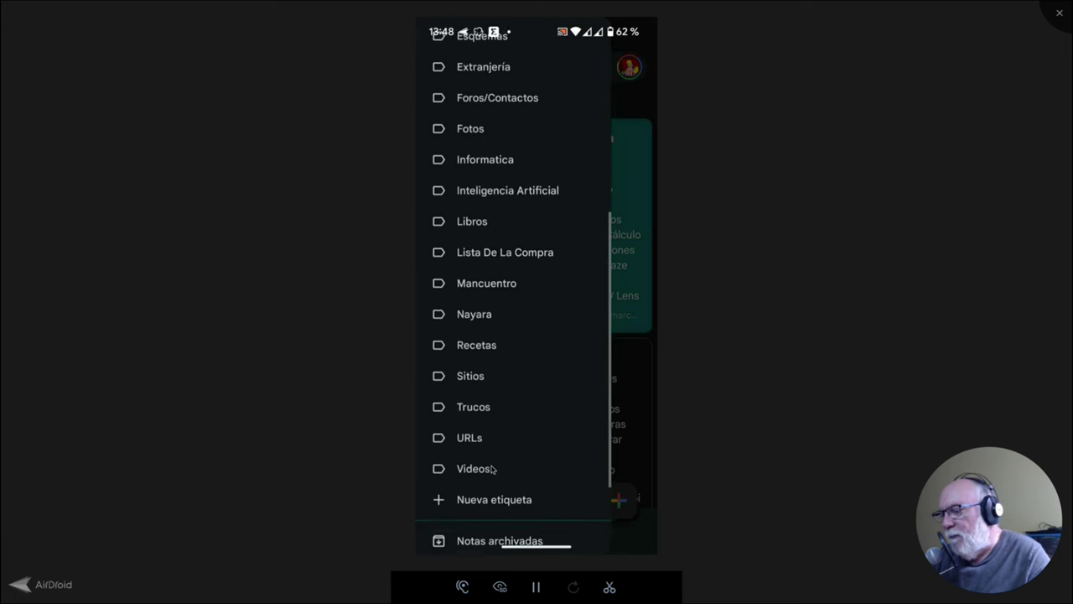
{"action": "left_click", "coordinate": [470, 374]}
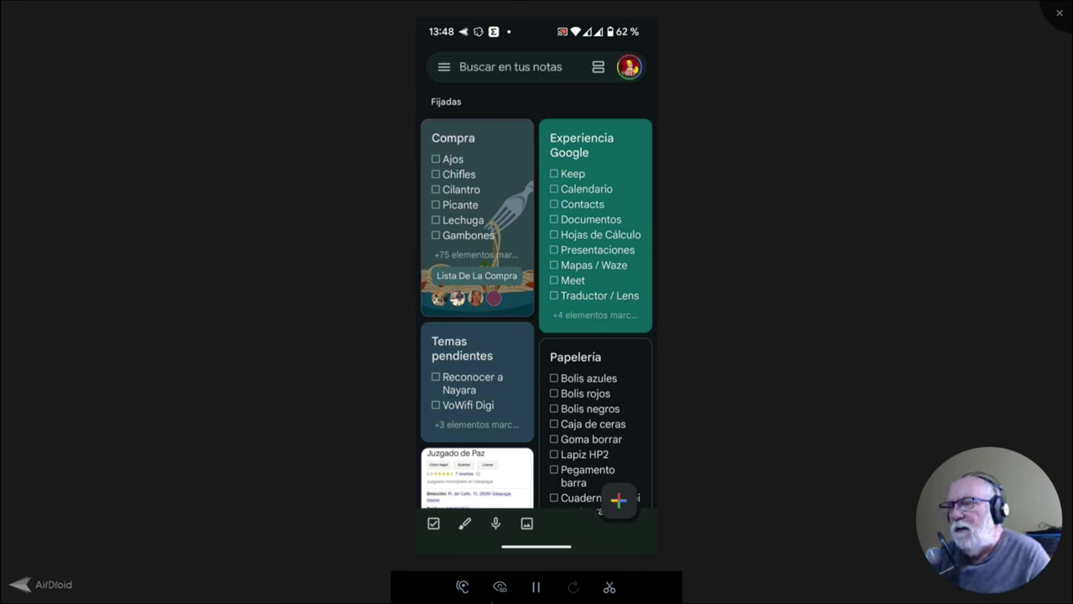
{"action": "left_click", "coordinate": [617, 501]}
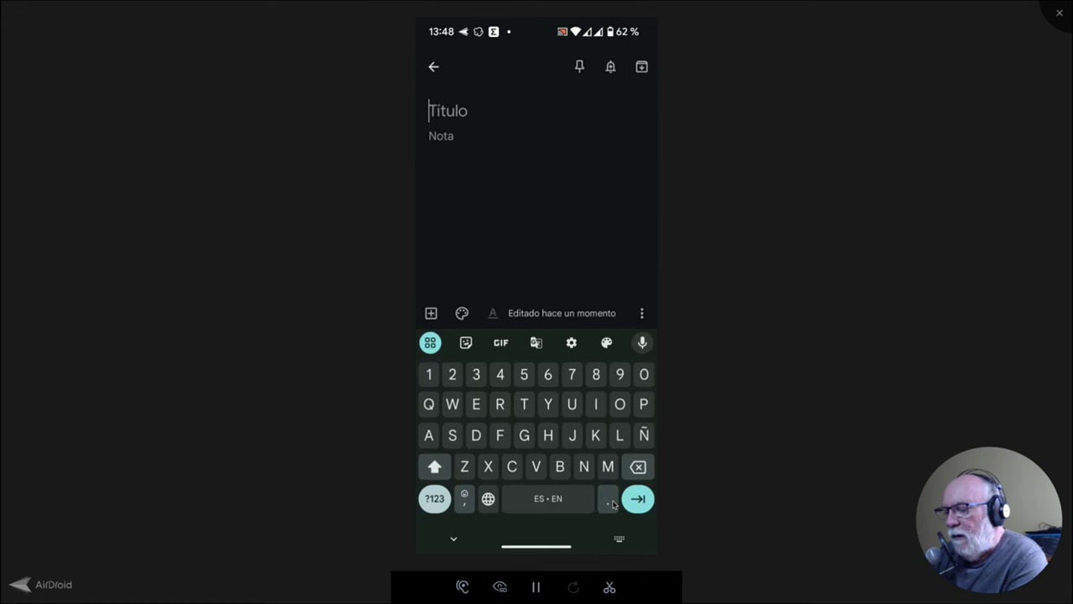
{"action": "type", "text": "Google Keep"}
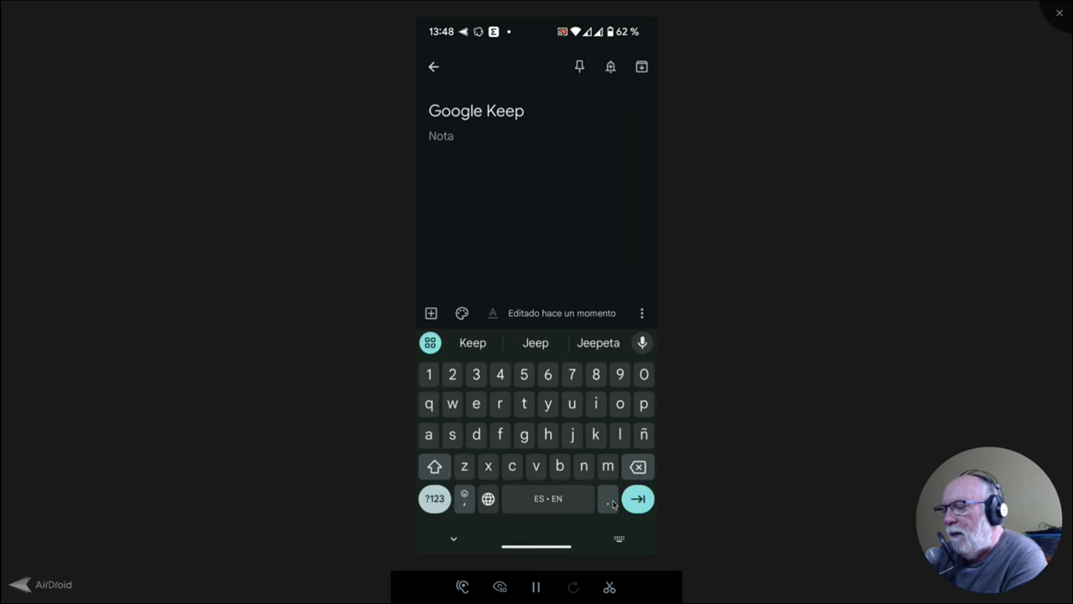
{"action": "key", "text": "Return"}
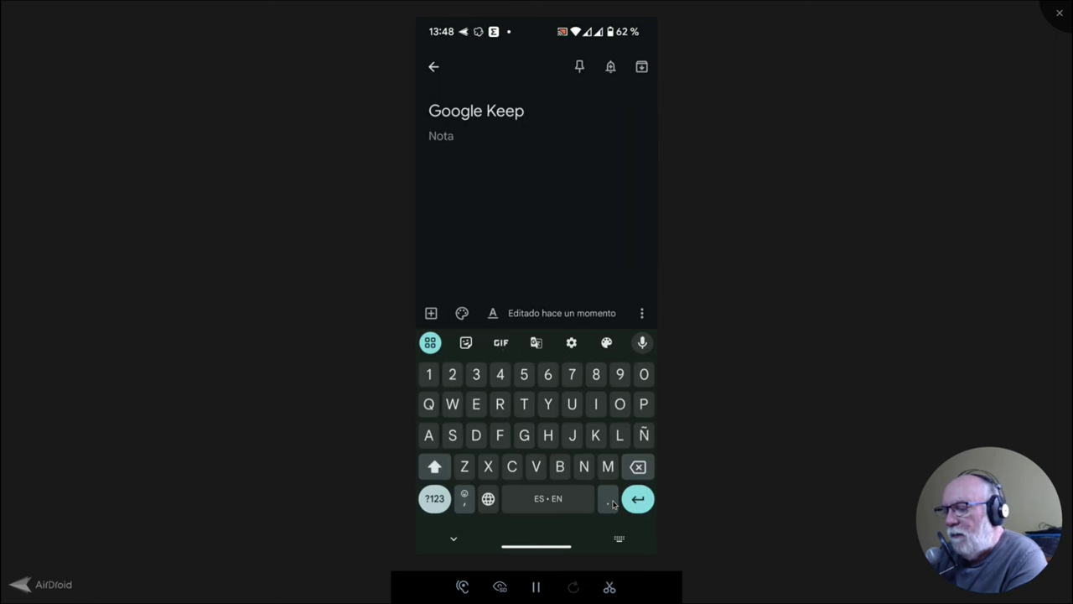
{"action": "type", "text": "H"}
{"action": "key", "text": "BackSpace"}
{"action": "type", "text": "https"}
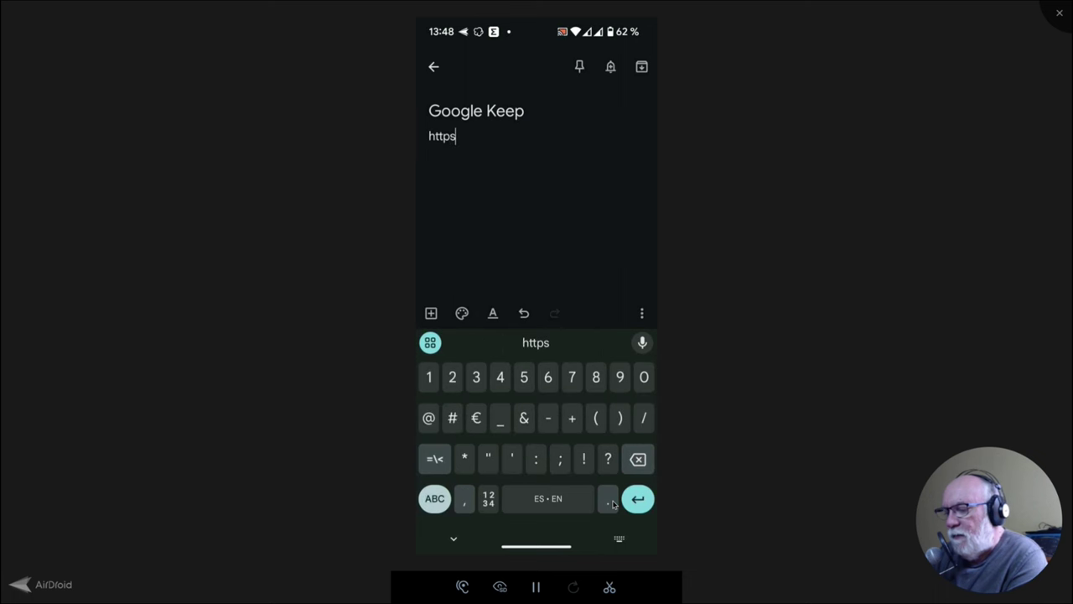
{"action": "type", "text": "://"}
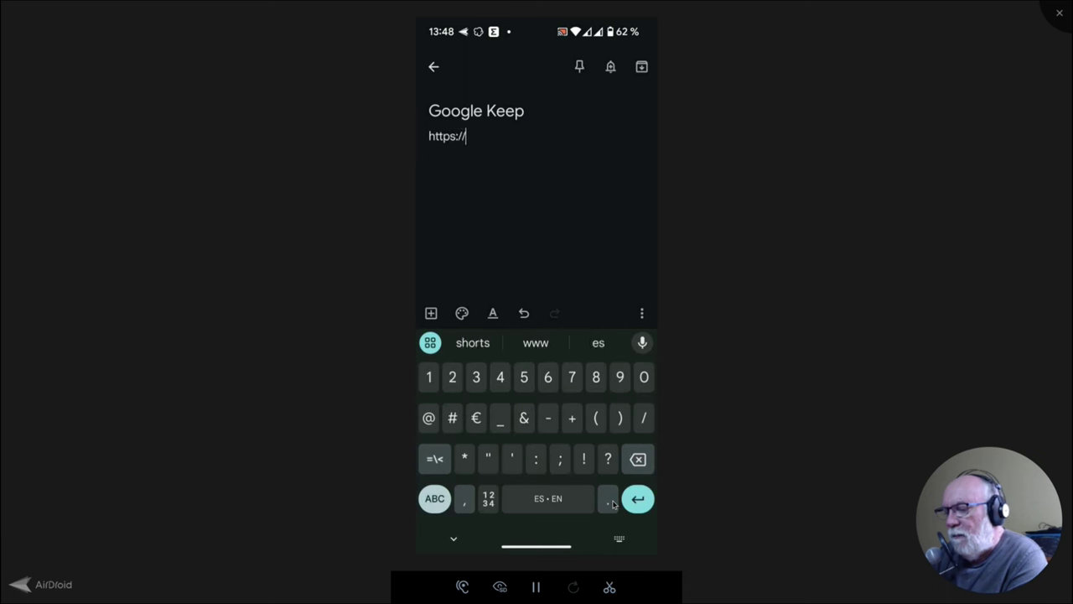
{"action": "type", "text": "keepe"}
{"action": "key", "text": "BackSpace"}
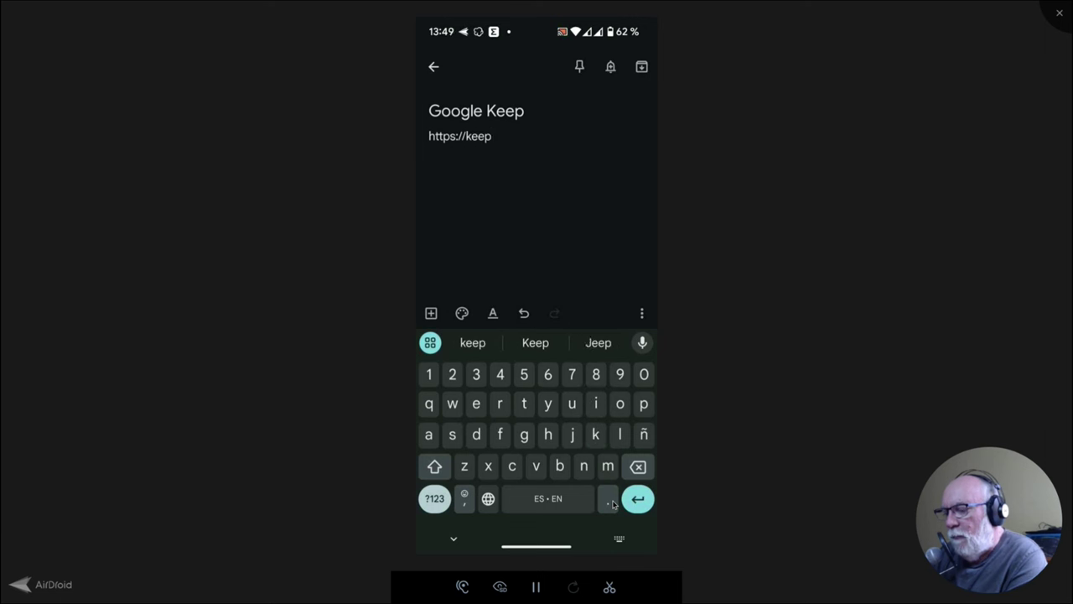
{"action": "type", "text": ".google.com"}
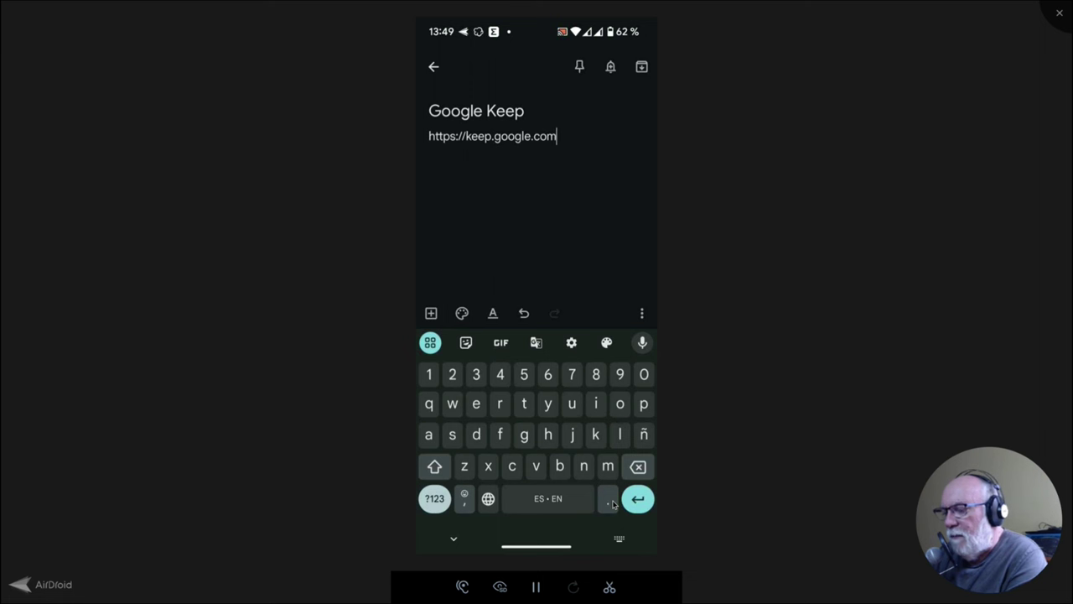
{"action": "key", "text": "Return"}
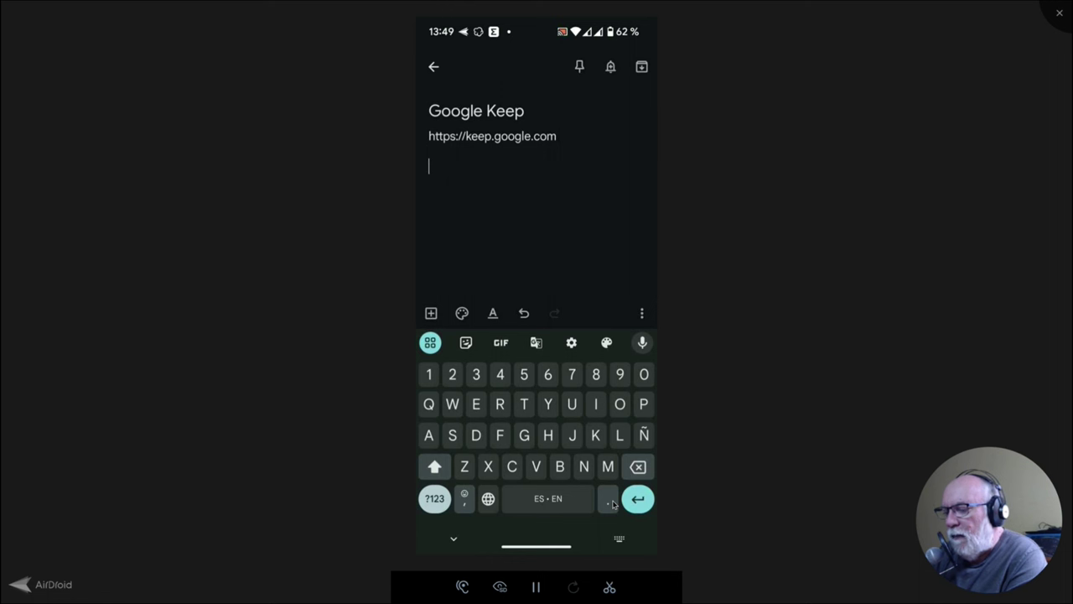
{"action": "type", "text": "Programa par"}
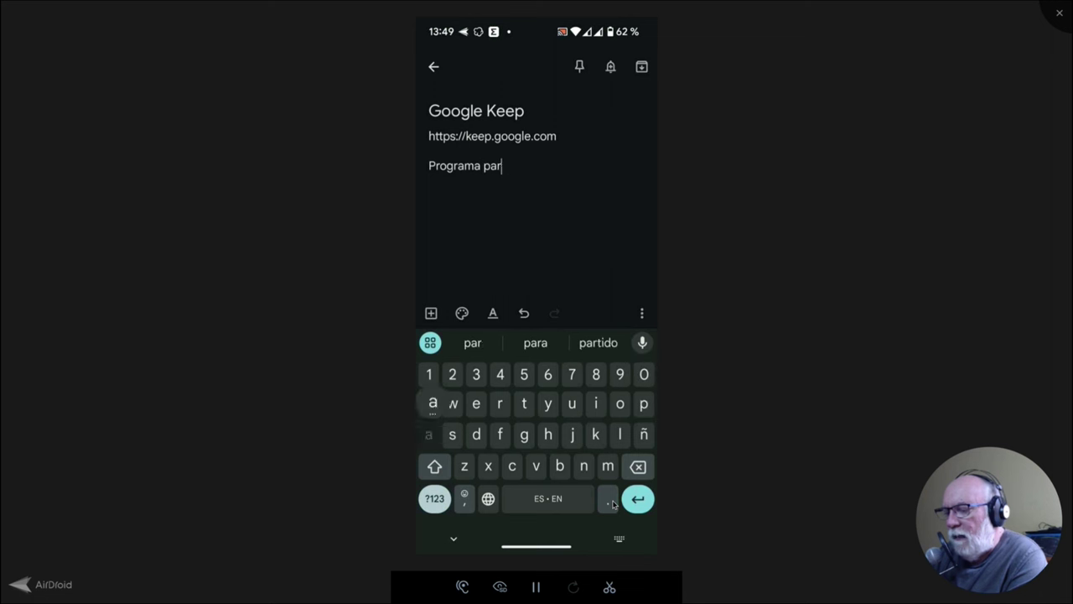
{"action": "type", "text": "a tomar notas"}
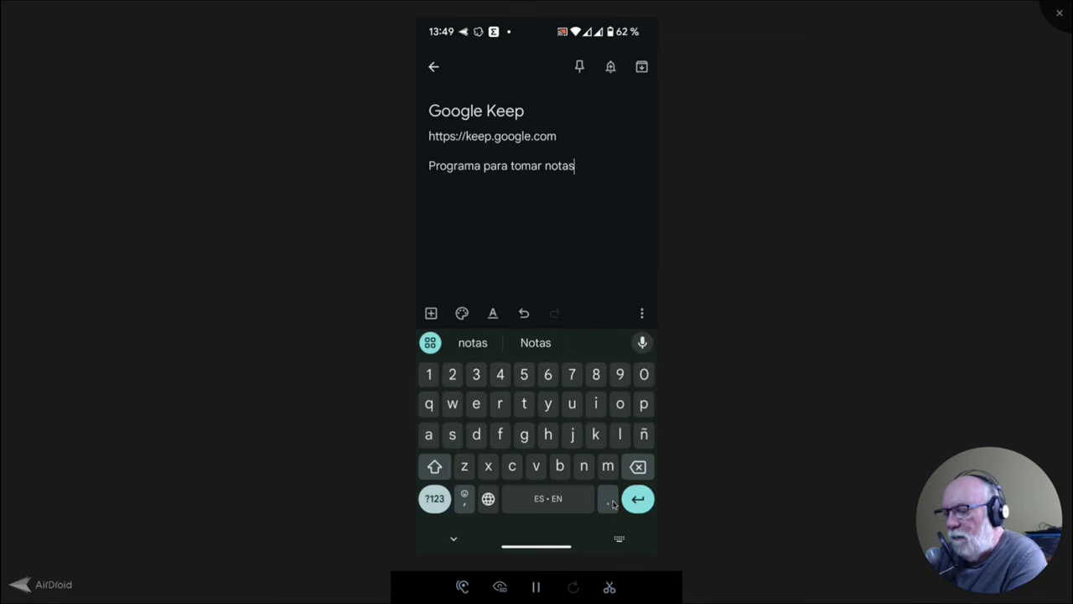
{"action": "type", "text": "."}
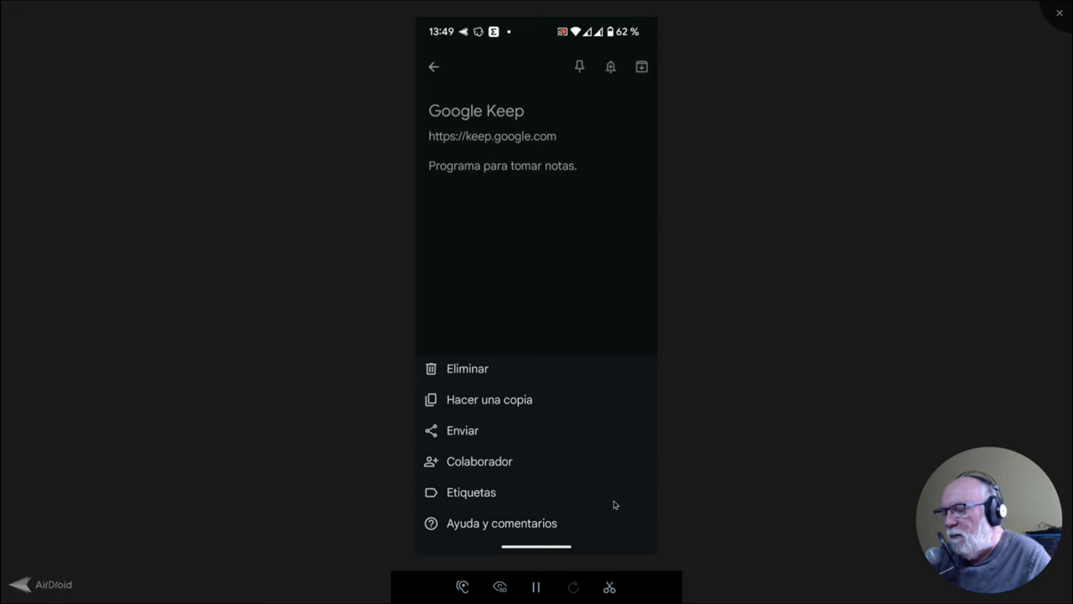
Tag the Google Keep link note with the URLs label.
{"action": "left_click", "coordinate": [617, 501]}
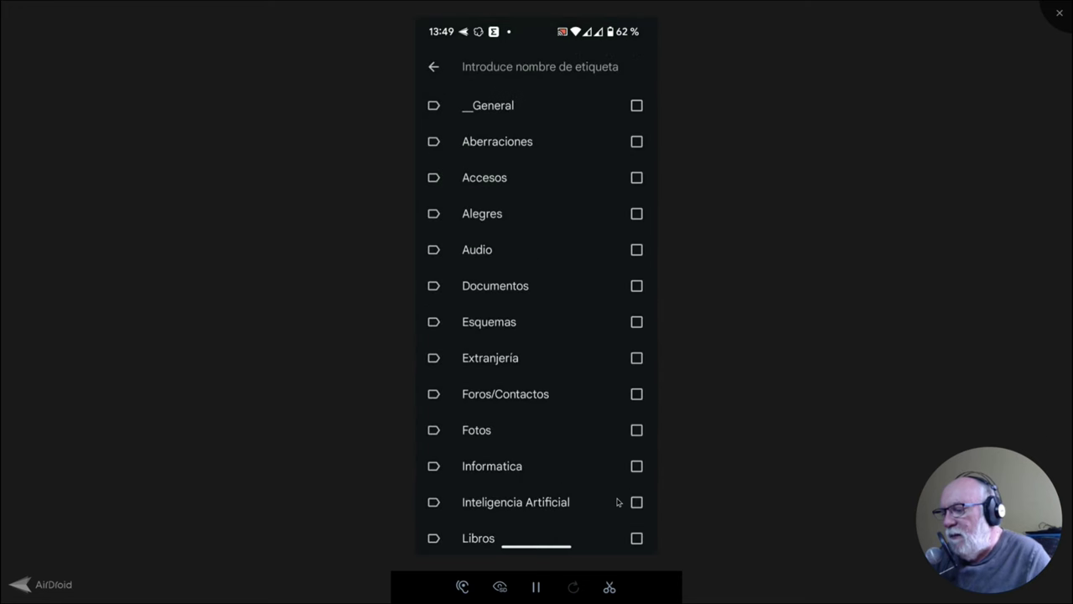
{"action": "scroll", "coordinate": [617, 501], "scroll_direction": "down", "scroll_amount": 5}
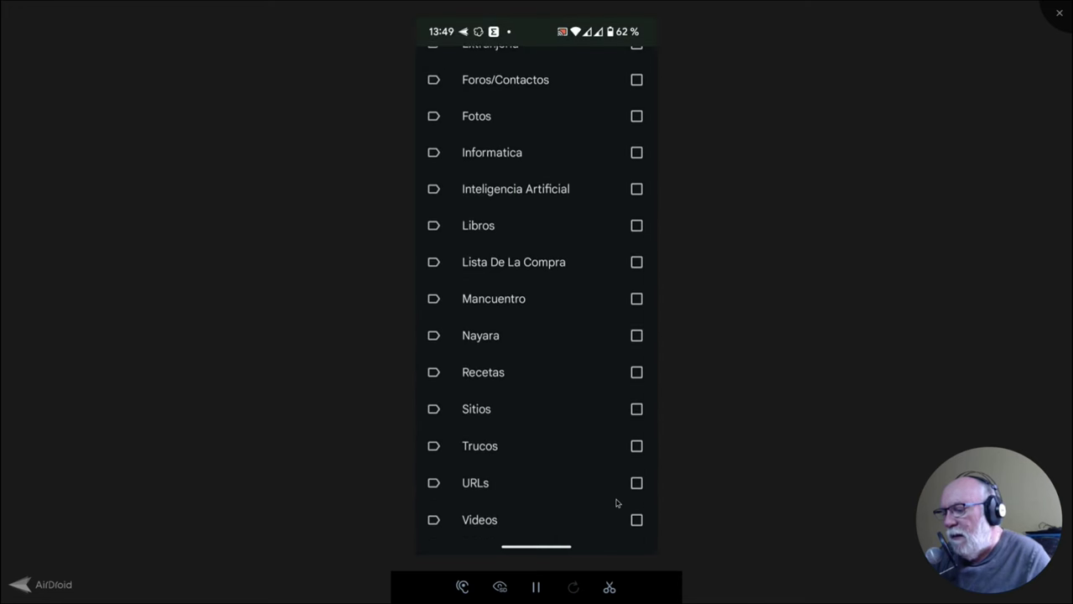
{"action": "left_click", "coordinate": [618, 494]}
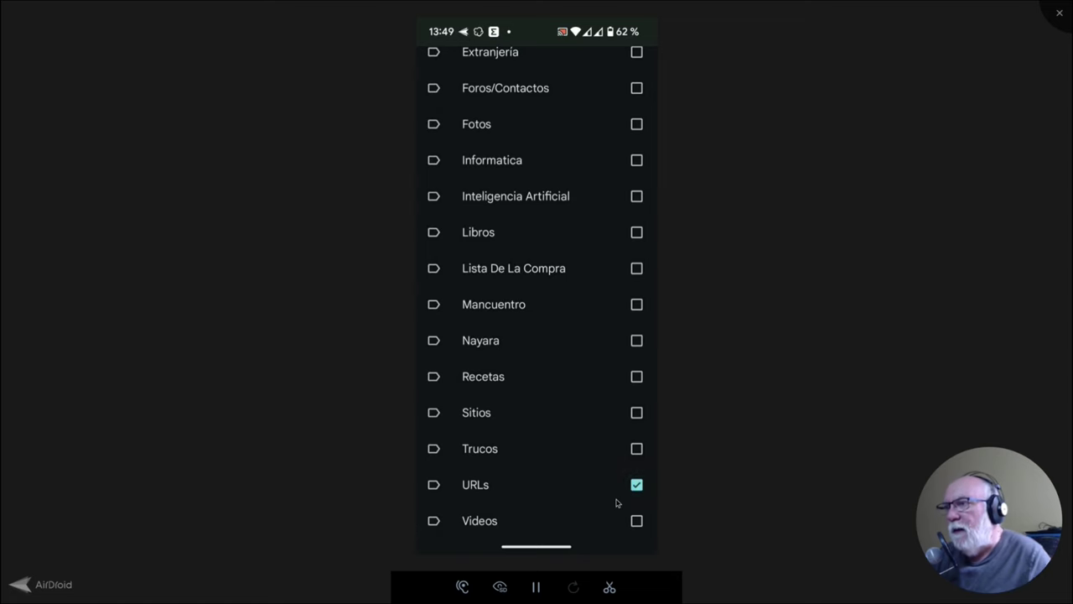
{"action": "scroll", "coordinate": [591, 436], "scroll_direction": "up", "scroll_amount": 5}
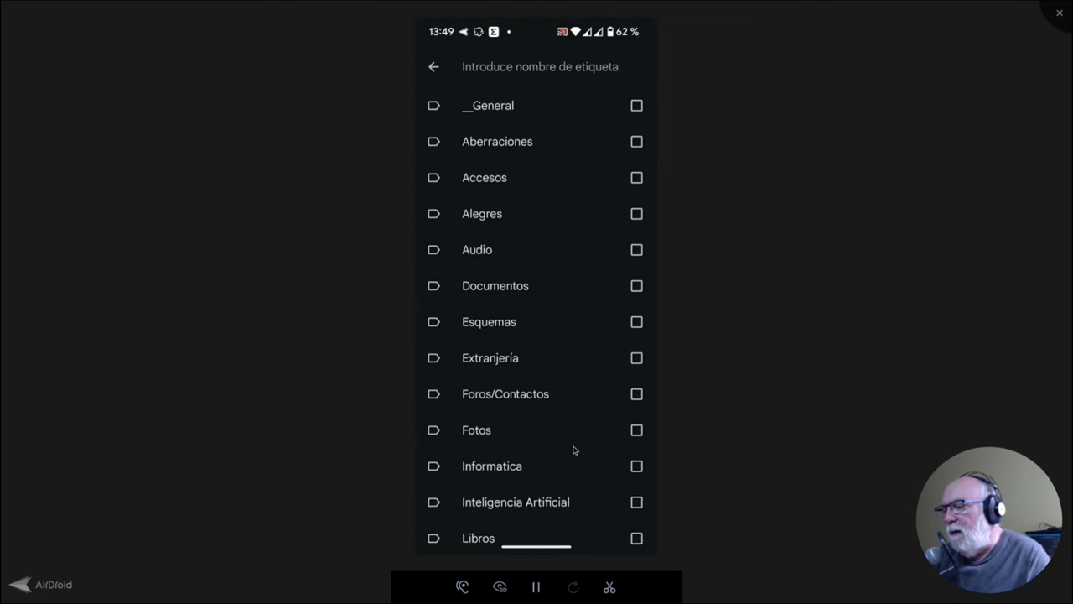
{"action": "key", "text": "Escape"}
{"action": "key", "text": "Escape"}
Filter the notes to the URLs label from the side drawer, then close the phone mirror.
{"action": "left_click_drag", "start_coordinate": [419, 298], "coordinate": [525, 298]}
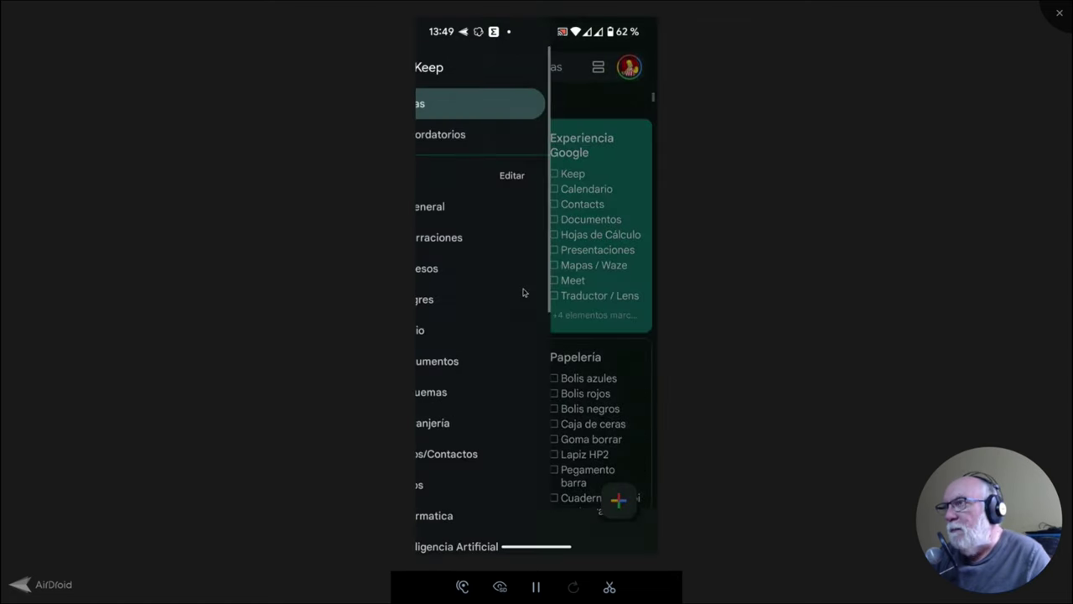
{"action": "scroll", "coordinate": [503, 511], "scroll_direction": "down", "scroll_amount": 5}
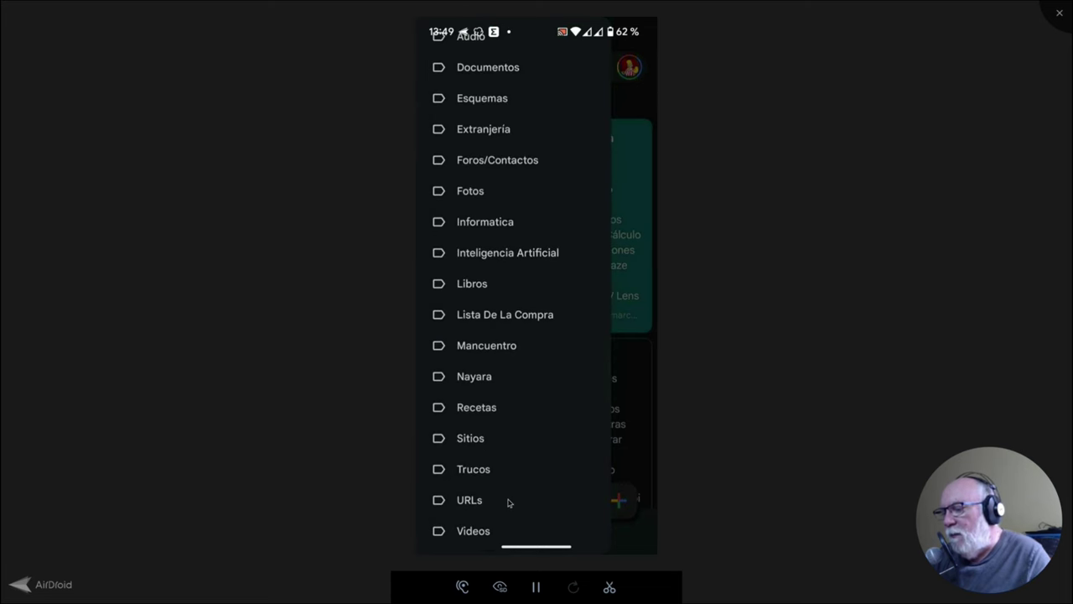
{"action": "left_click", "coordinate": [470, 500]}
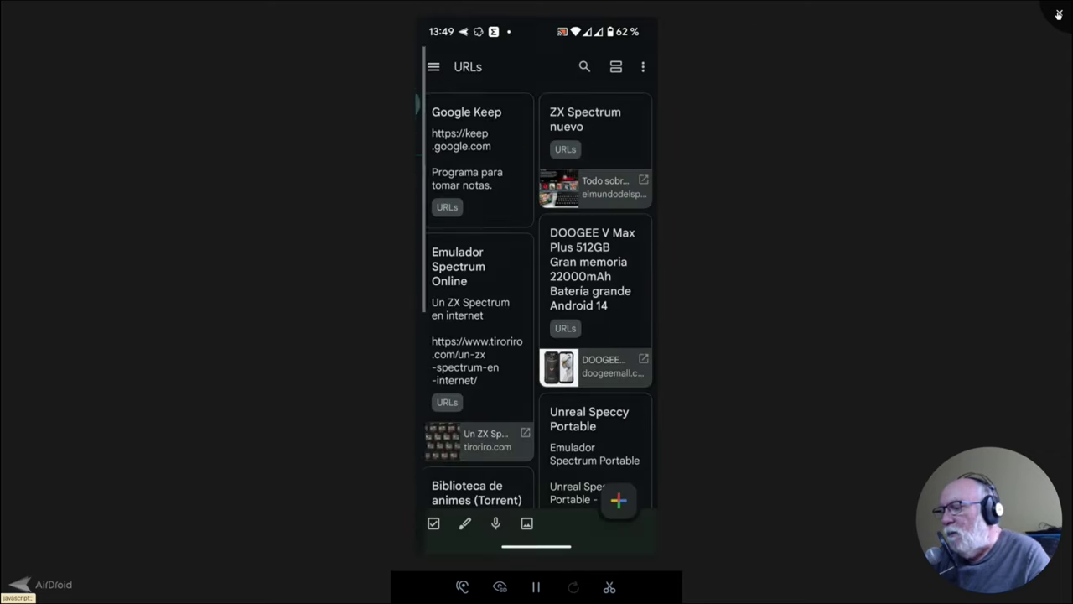
{"action": "left_click", "coordinate": [1058, 15]}
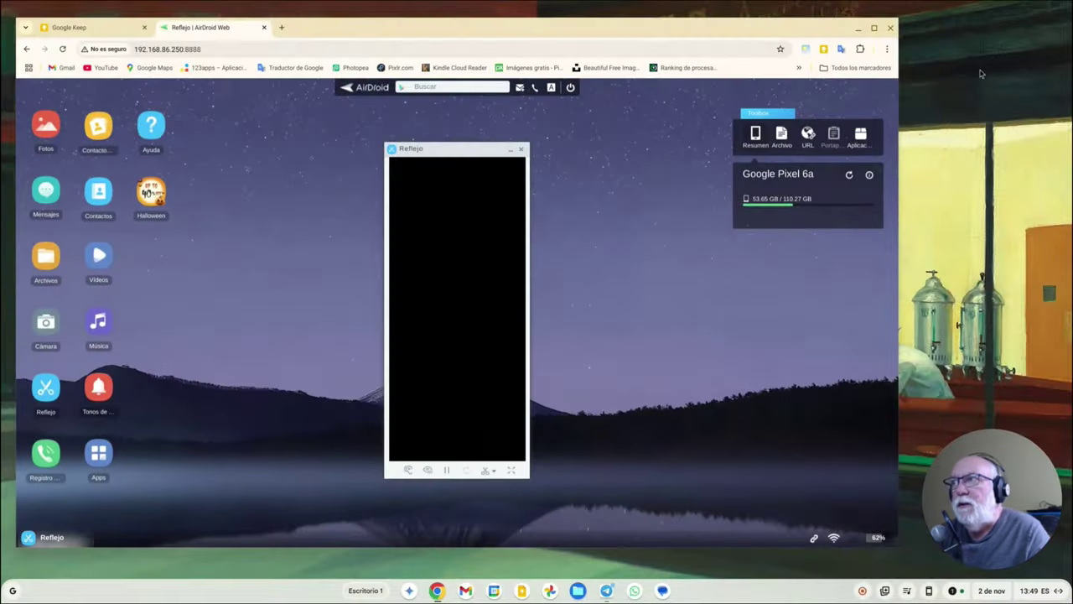
In the Google Keep web tab, create a new note titled 'TO DO'.
{"action": "left_click", "coordinate": [96, 26]}
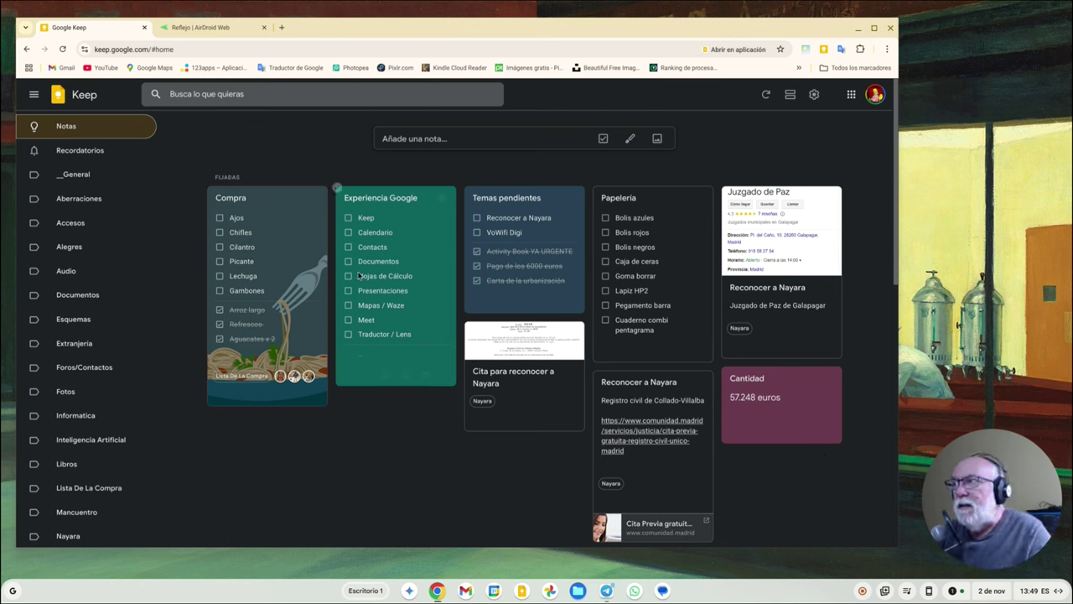
{"action": "left_click", "coordinate": [441, 139]}
{"action": "type", "text": "T"}
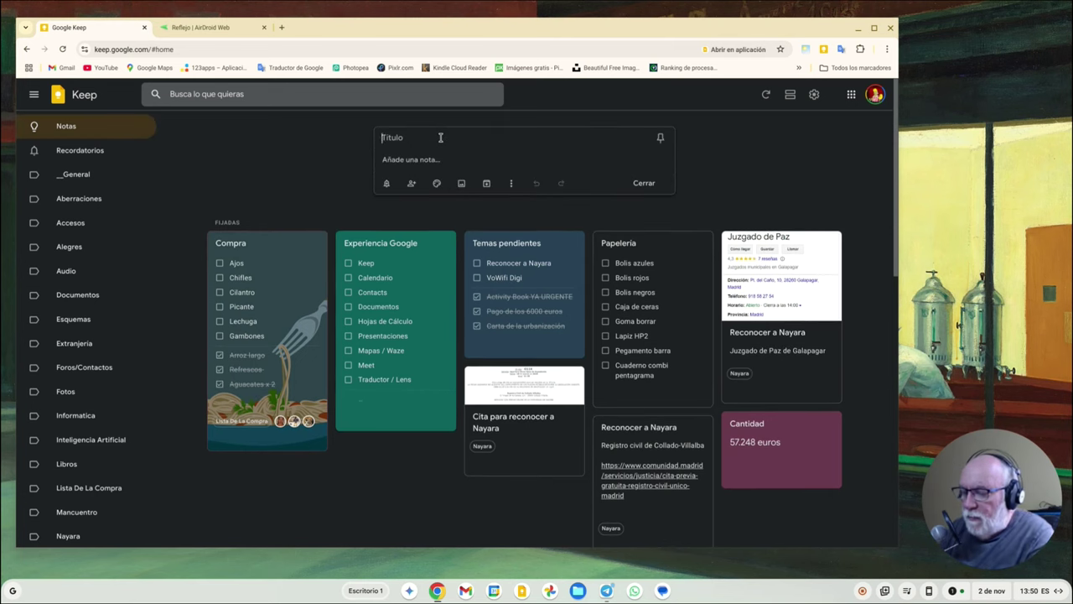
{"action": "type", "text": "o"}
{"action": "type", "text": "O DO"}
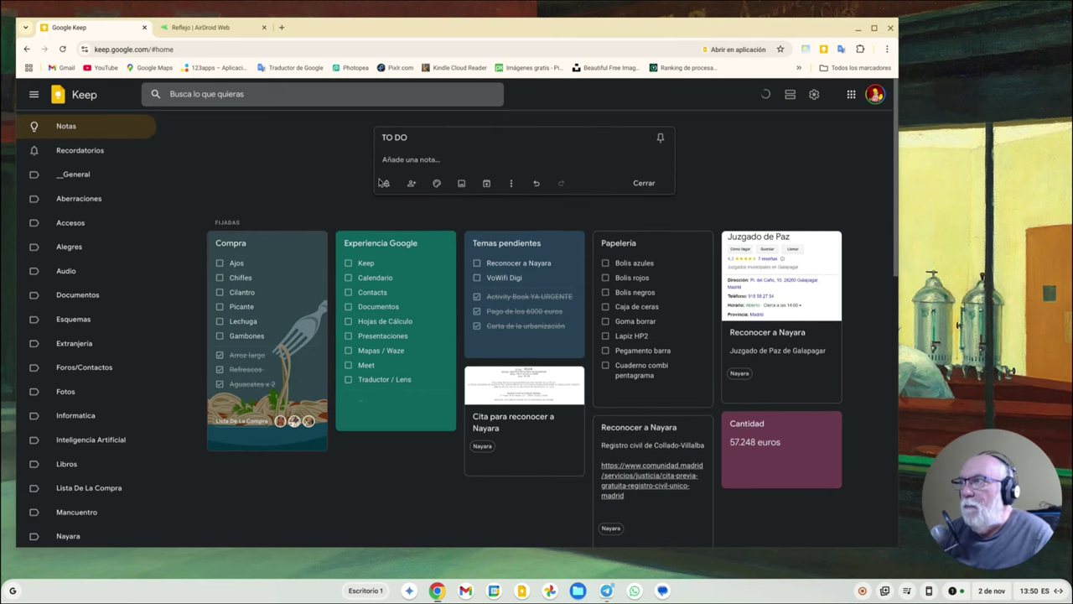
{"action": "left_click", "coordinate": [511, 184]}
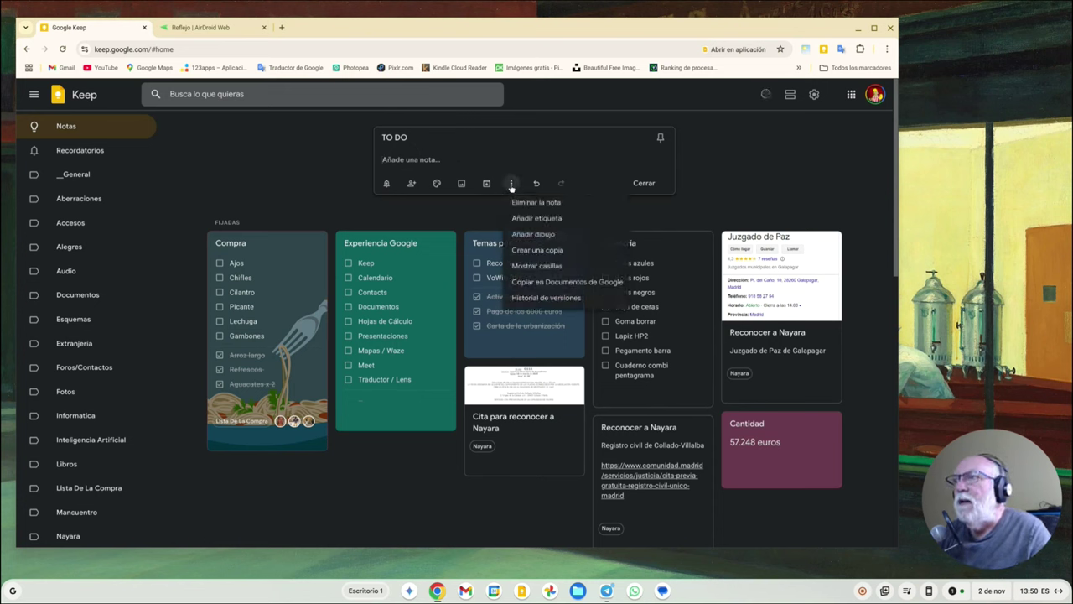
Make TO DO a checklist with Ir a la compra, Cambiar aceite coche, Pagar multa, and close it.
{"action": "left_click", "coordinate": [539, 267]}
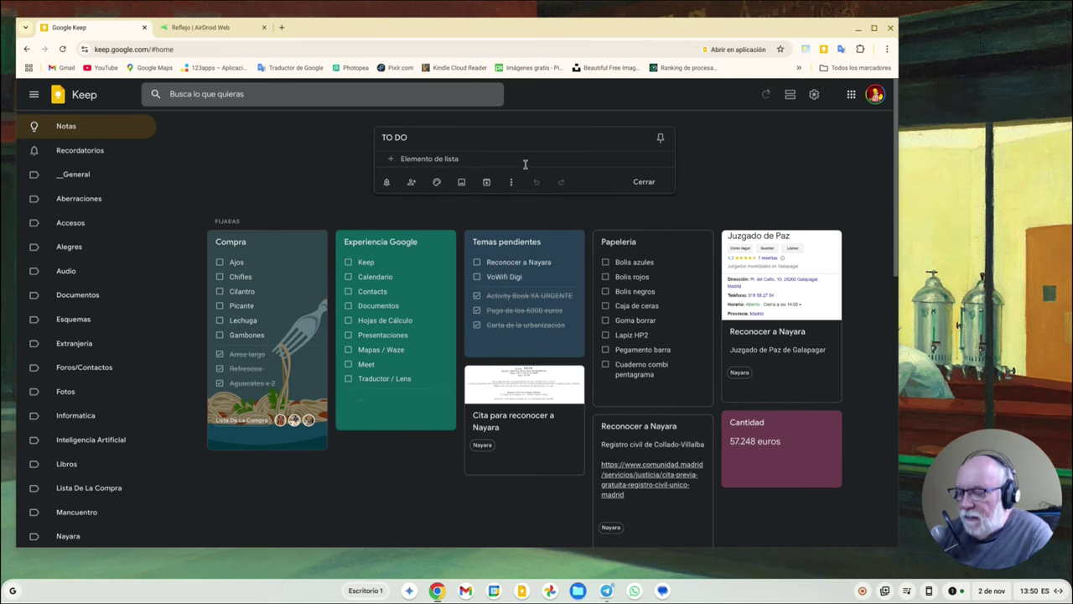
{"action": "type", "text": "Ir a la compra"}
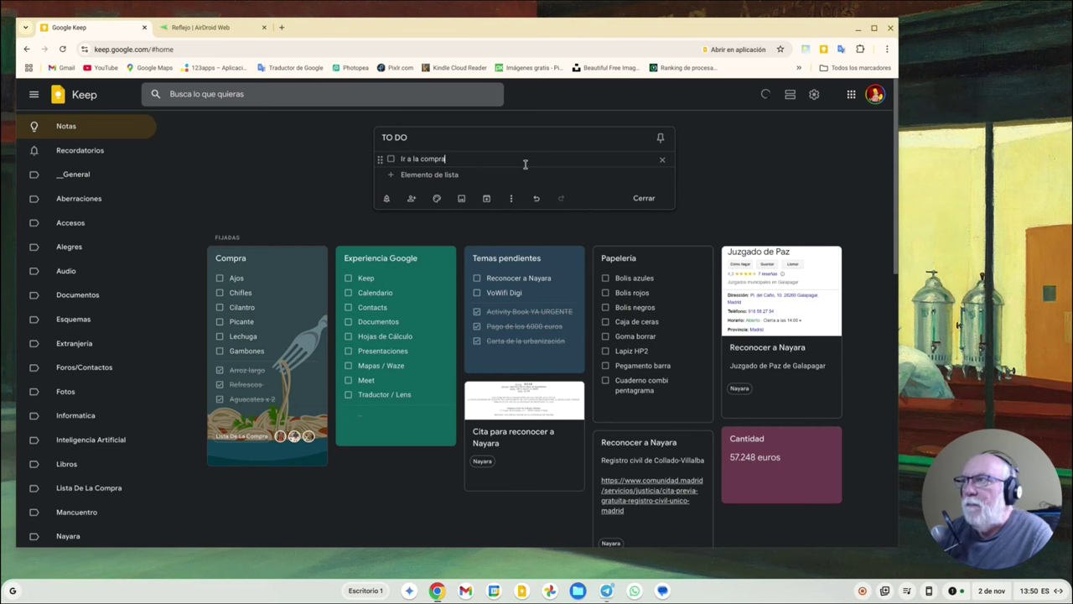
{"action": "key", "text": "Return"}
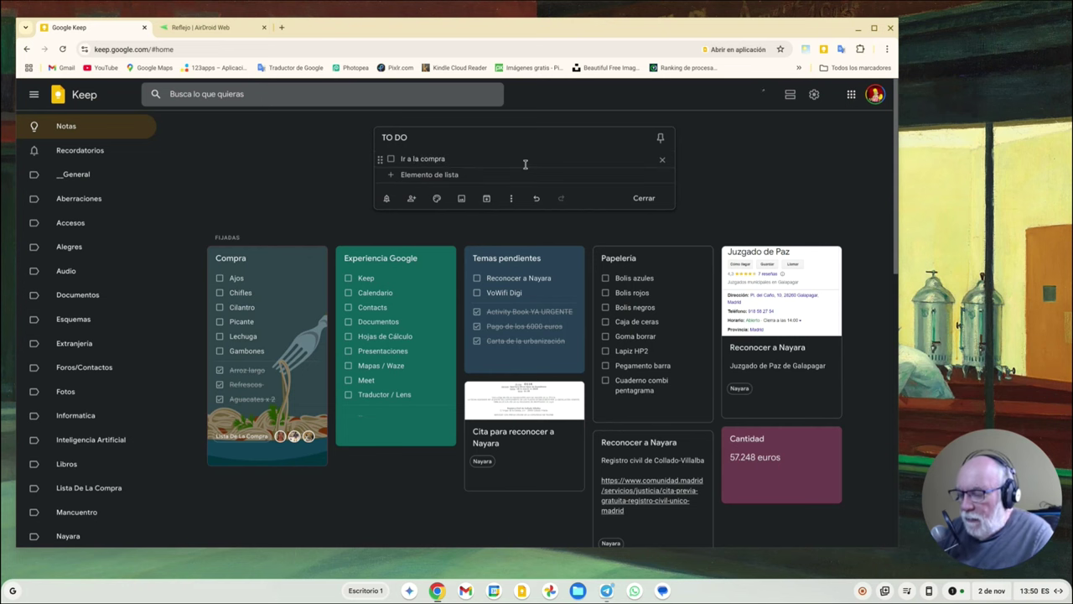
{"action": "type", "text": "Cambiar aceite coche"}
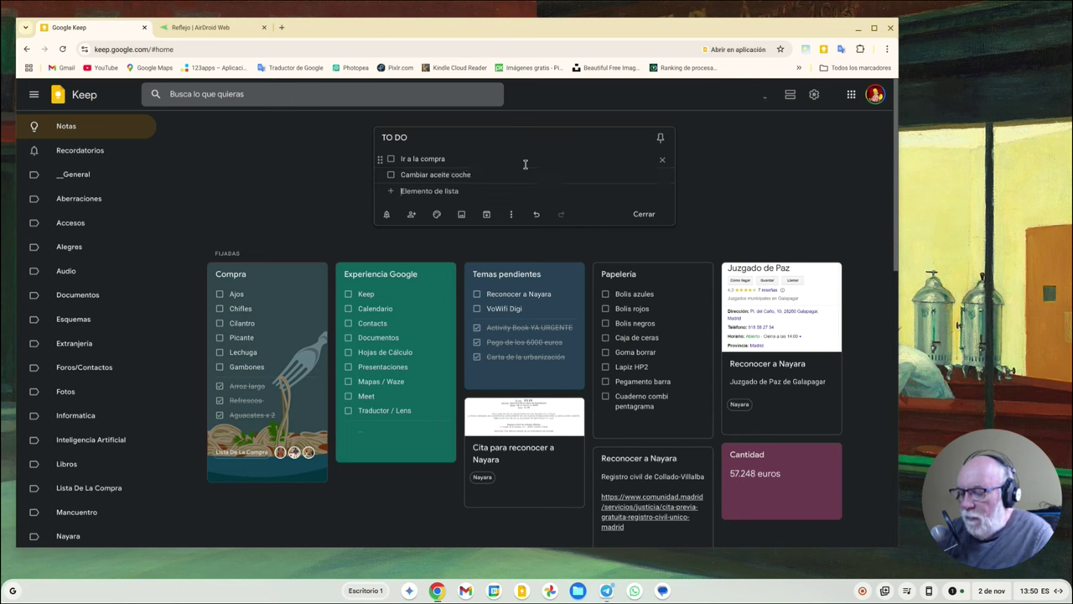
{"action": "type", "text": "Pa"}
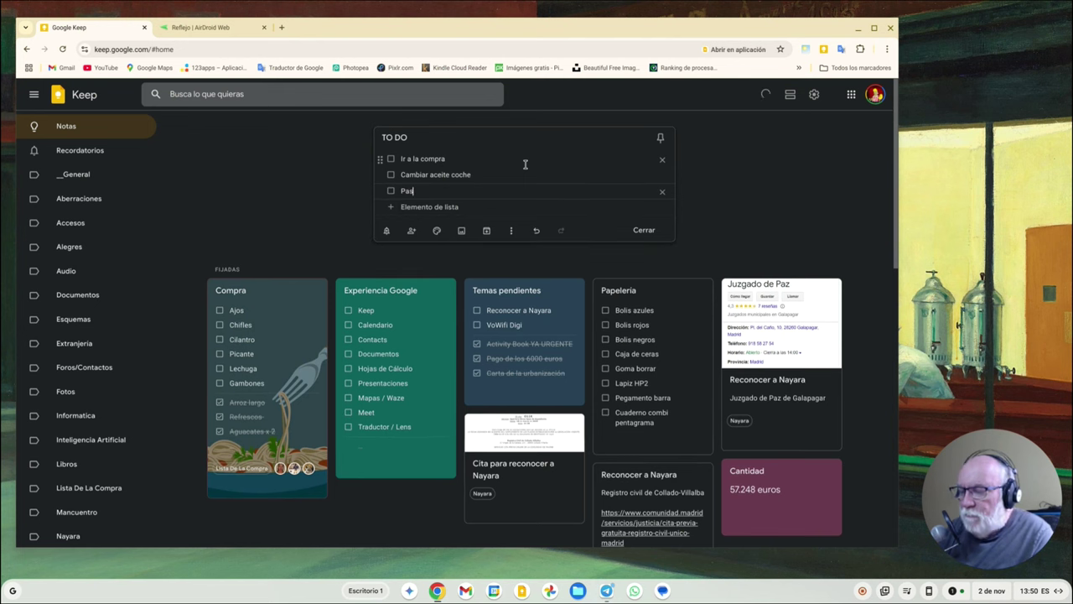
{"action": "type", "text": "gar multa"}
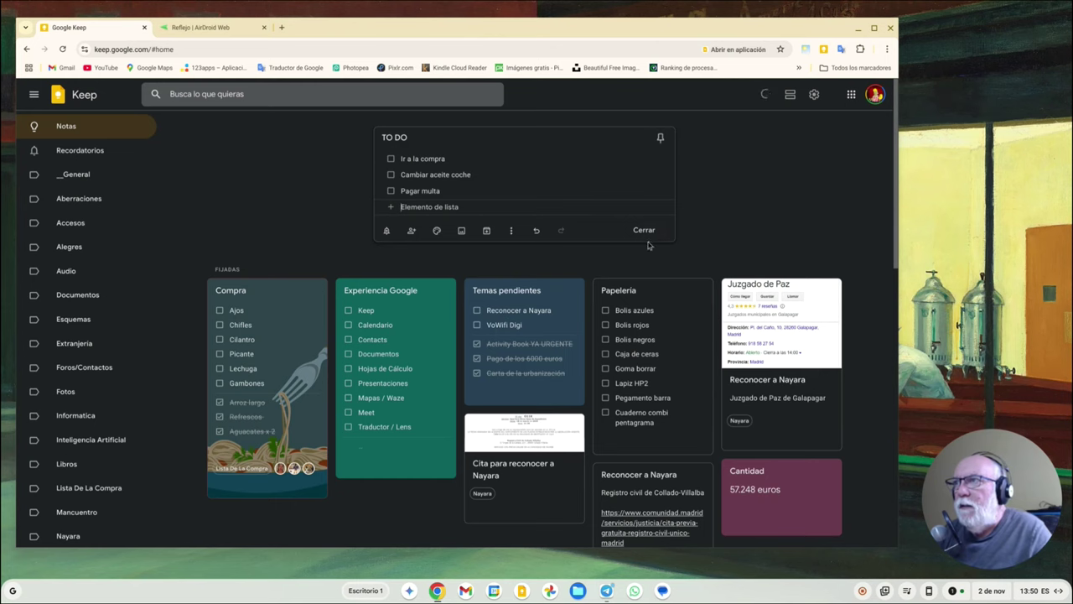
{"action": "left_click", "coordinate": [643, 234]}
Pin the TO DO note, colour it red and move it to the first pinned spot.
{"action": "scroll", "coordinate": [377, 352], "scroll_direction": "down", "scroll_amount": 3}
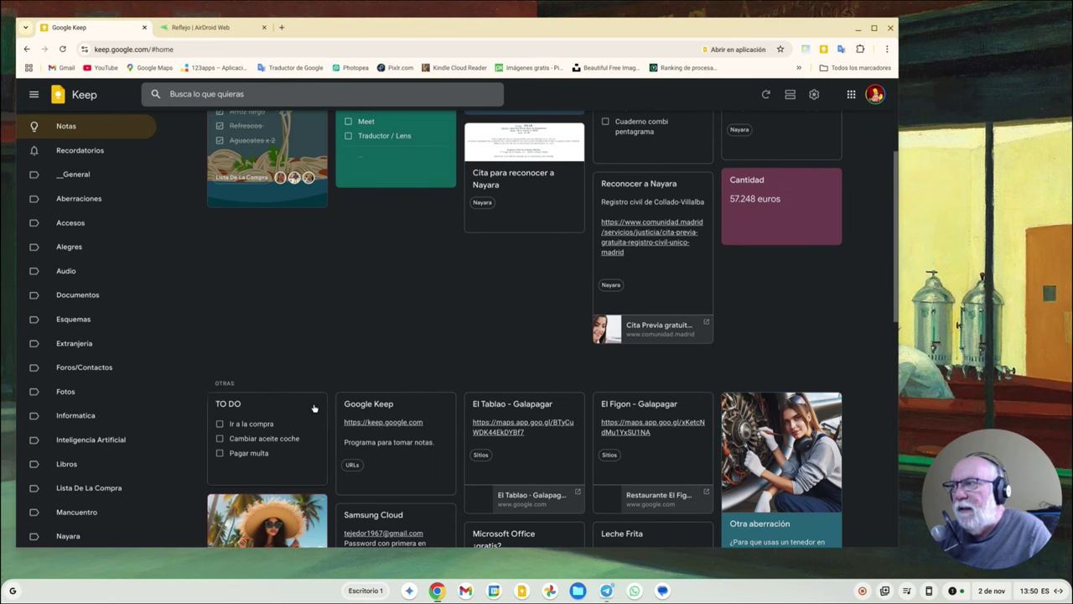
{"action": "left_click", "coordinate": [313, 406]}
{"action": "scroll", "coordinate": [332, 363], "scroll_direction": "up", "scroll_amount": 3}
{"action": "left_click_drag", "start_coordinate": [269, 186], "coordinate": [691, 194]}
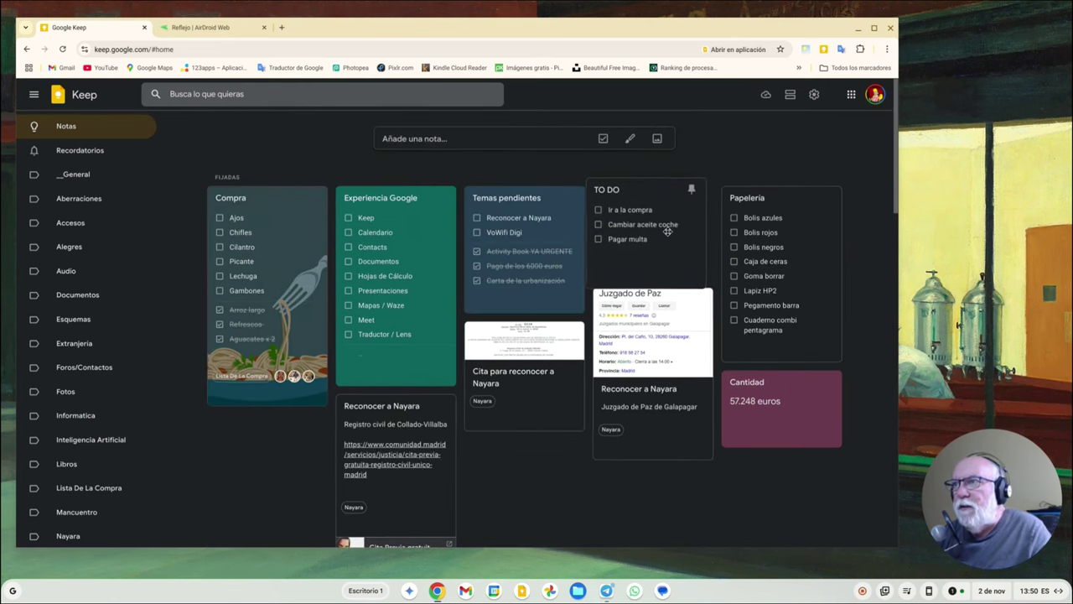
{"action": "mouse_move", "coordinate": [642, 271]}
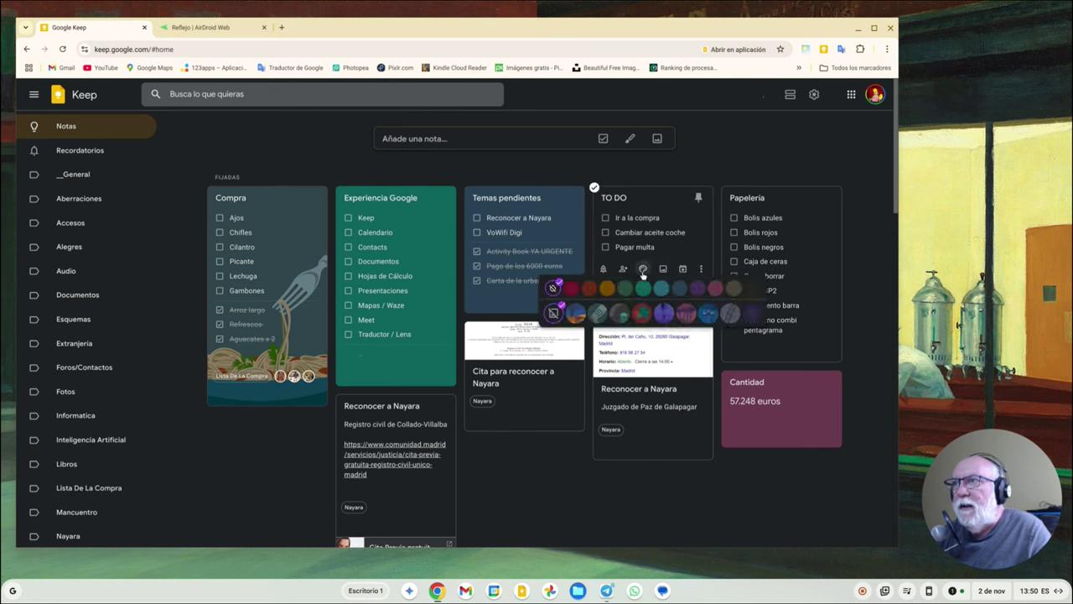
{"action": "left_click", "coordinate": [571, 287]}
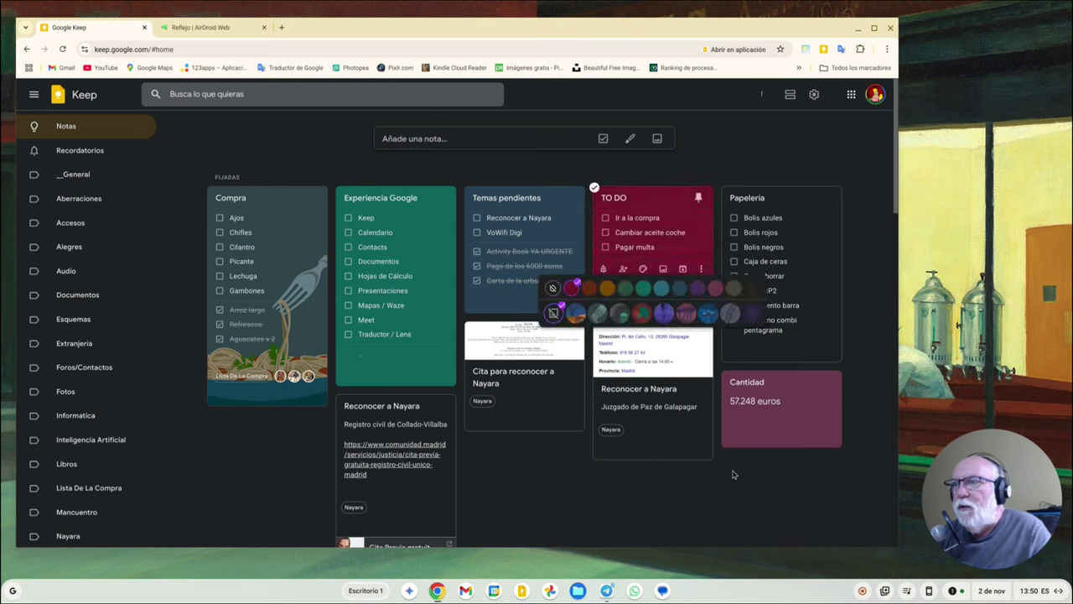
{"action": "left_click_drag", "start_coordinate": [667, 195], "coordinate": [243, 201]}
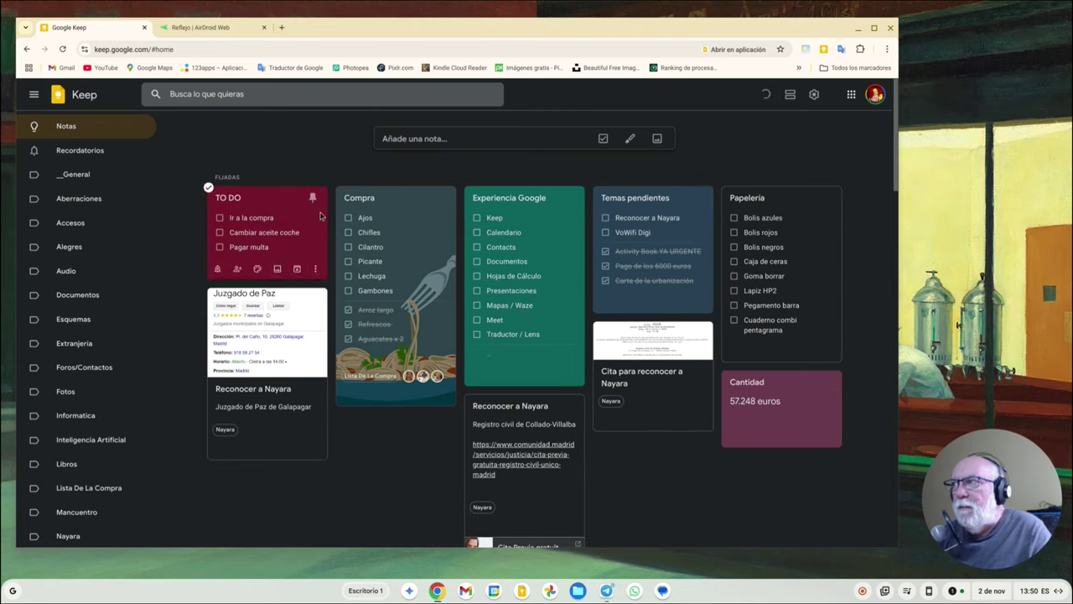